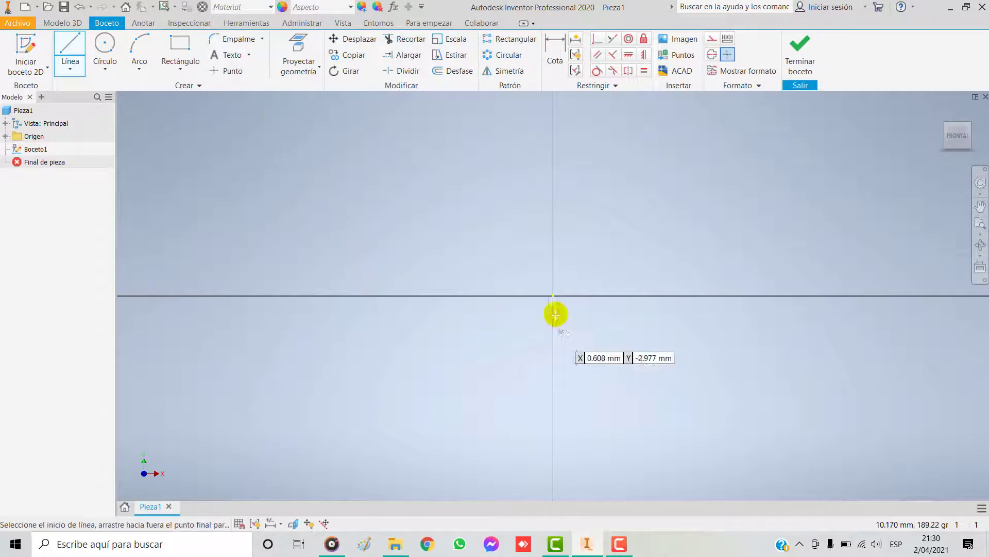
# Draw connected sketch lines from the origin, 0.5 mm to the right along the horizontal axis and 0.5 mm straight up.
pyautogui.click(553, 295)
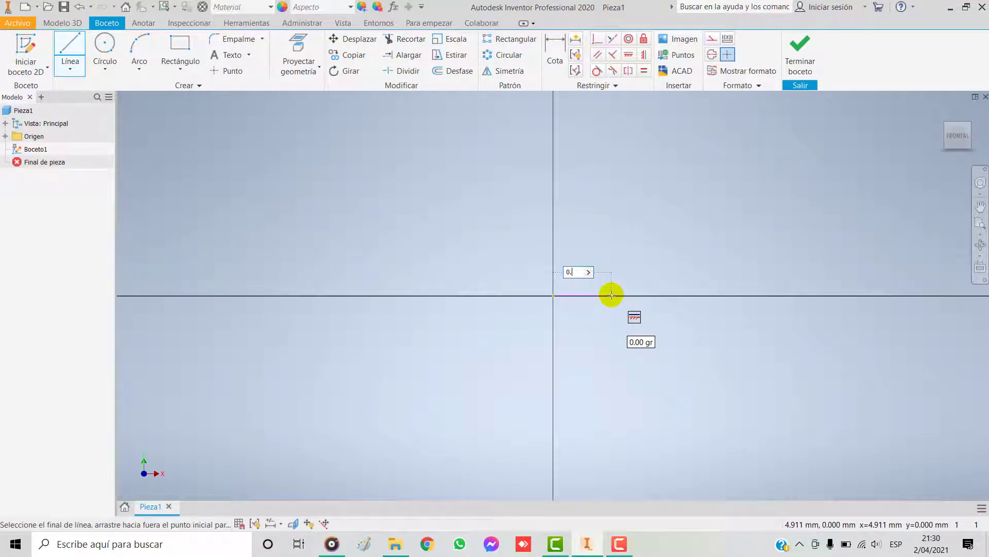
pyautogui.press('Return')
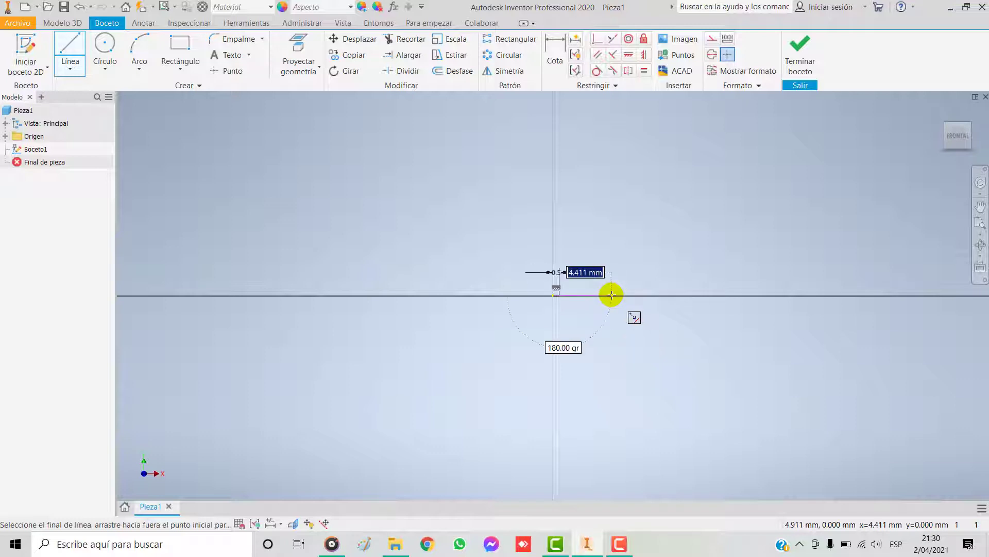
pyautogui.scroll(4, 564, 302)
pyautogui.scroll(2, 565, 302)
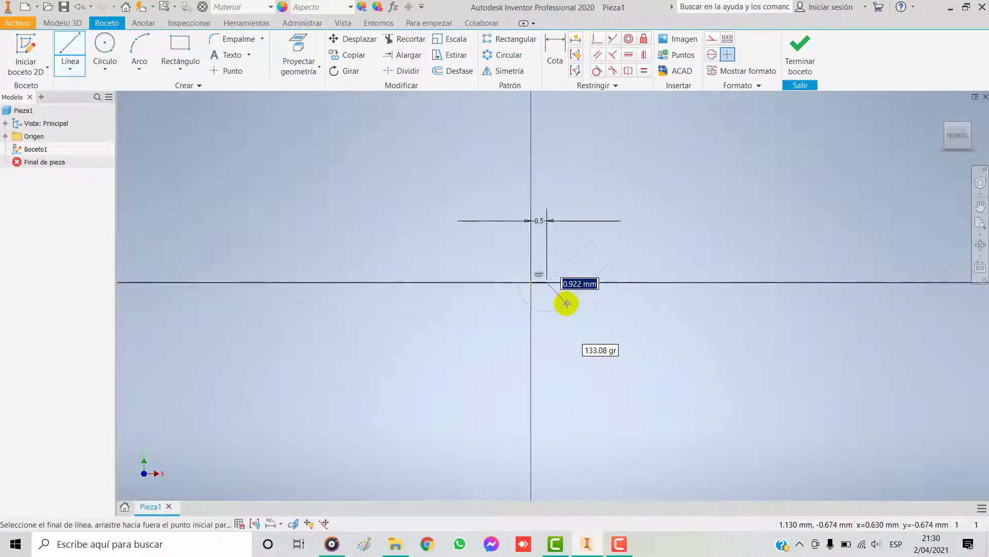
pyautogui.moveTo(605, 174); pyautogui.dragTo(501, 369, button='middle')
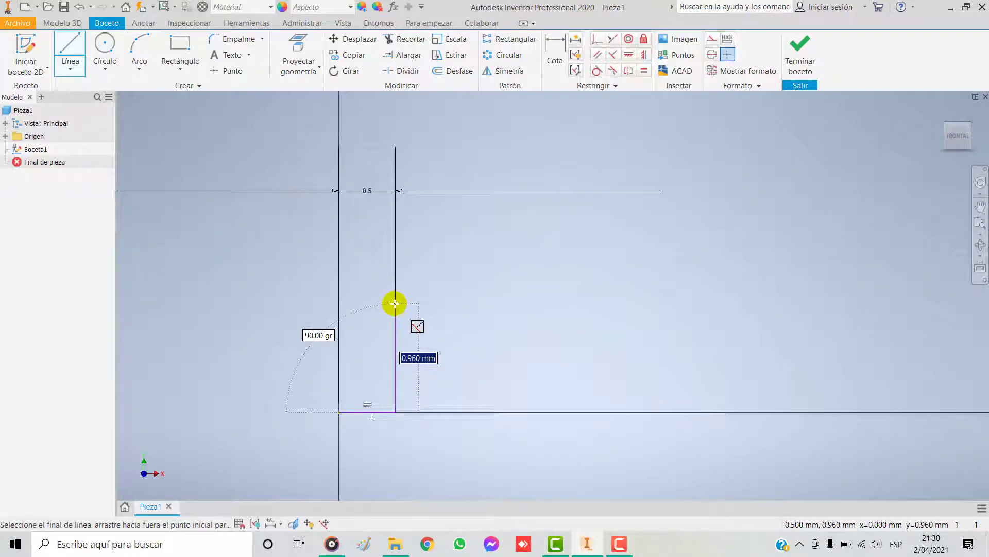
pyautogui.write('0.5')
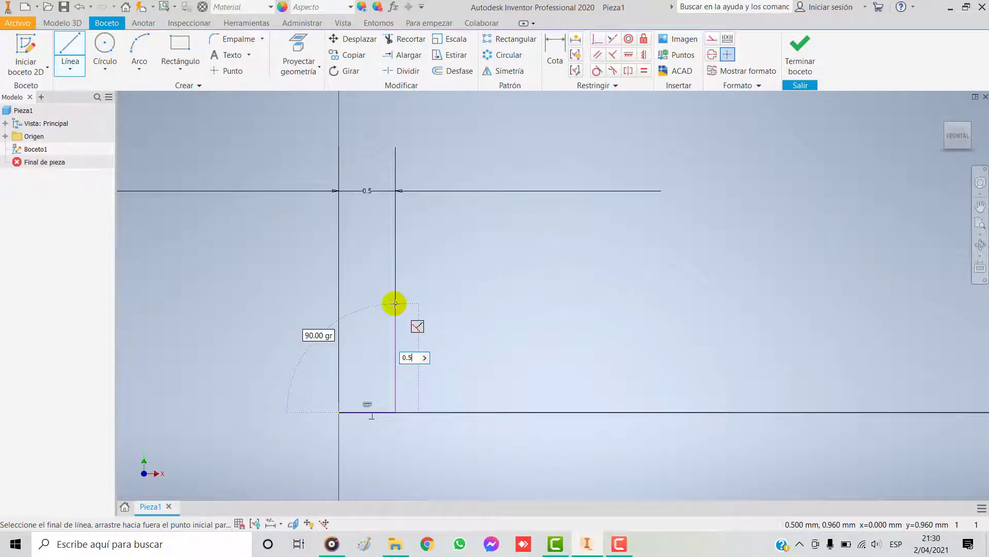
pyautogui.press('Return')
# Continue the line chain with a 2 mm segment to the right and a 0.5 mm segment straight up.
pyautogui.scroll(3, 458, 347)
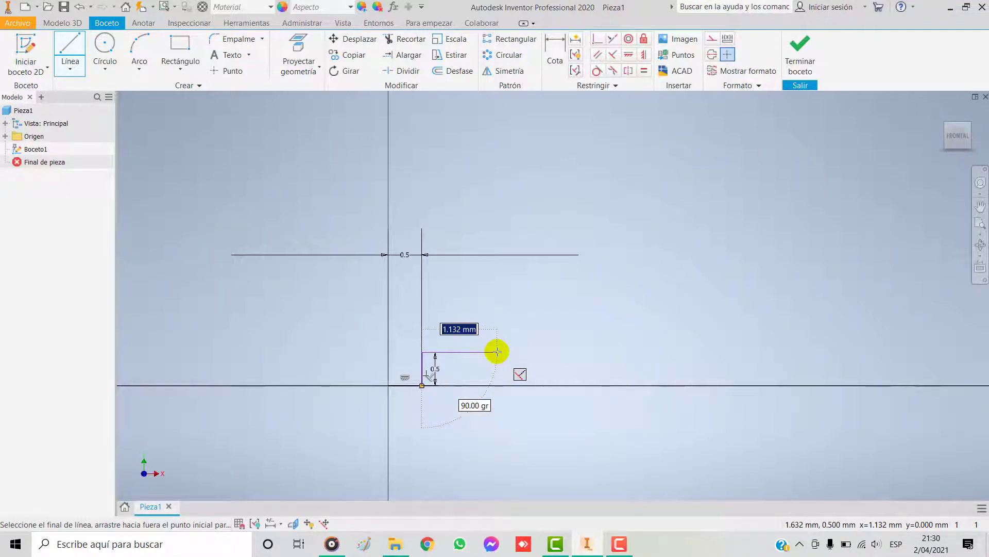
pyautogui.write('2')
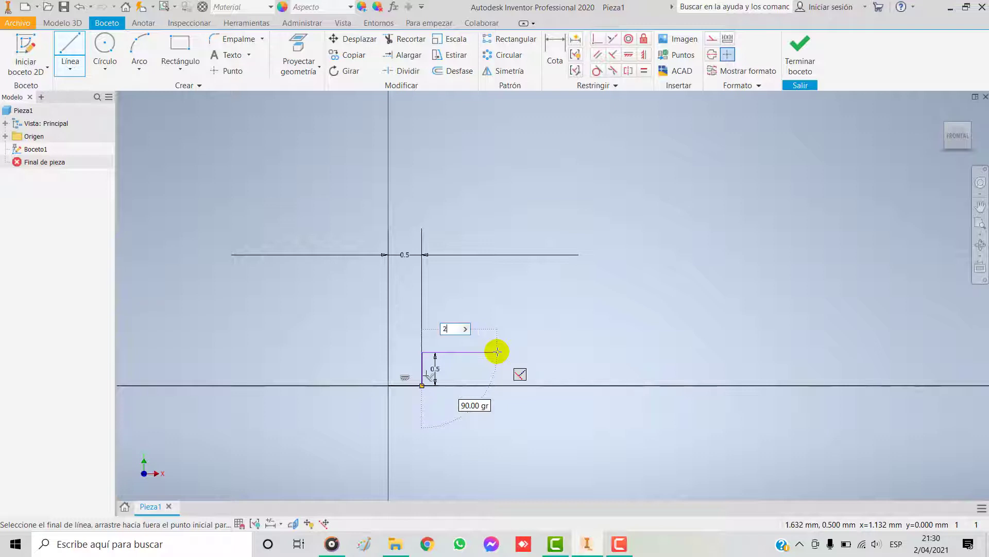
pyautogui.press('Return')
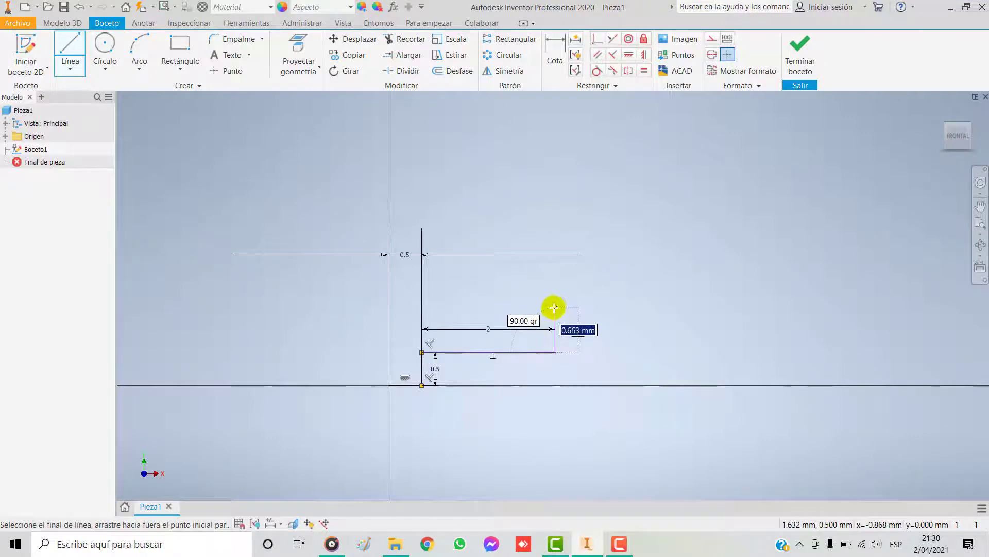
pyautogui.write('0.5')
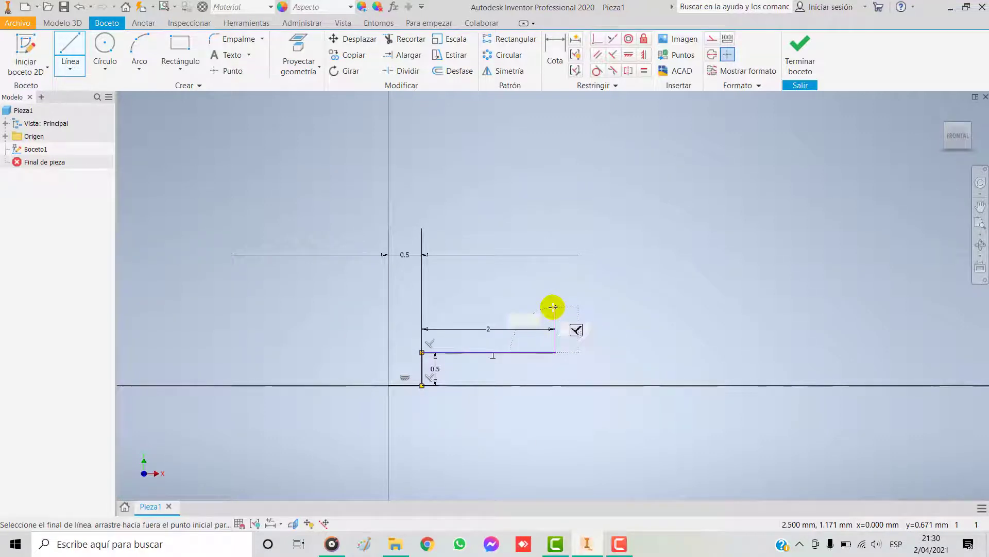
pyautogui.press('Return')
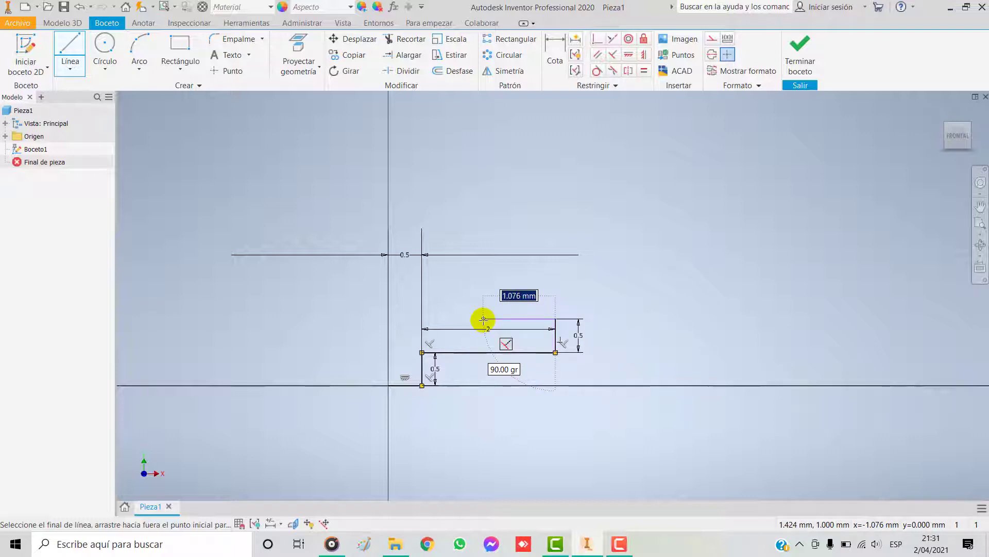
# Close the profile with a 2.5 mm line back to the vertical axis and a line down to the origin, and finish the sketch.
pyautogui.press('Return')
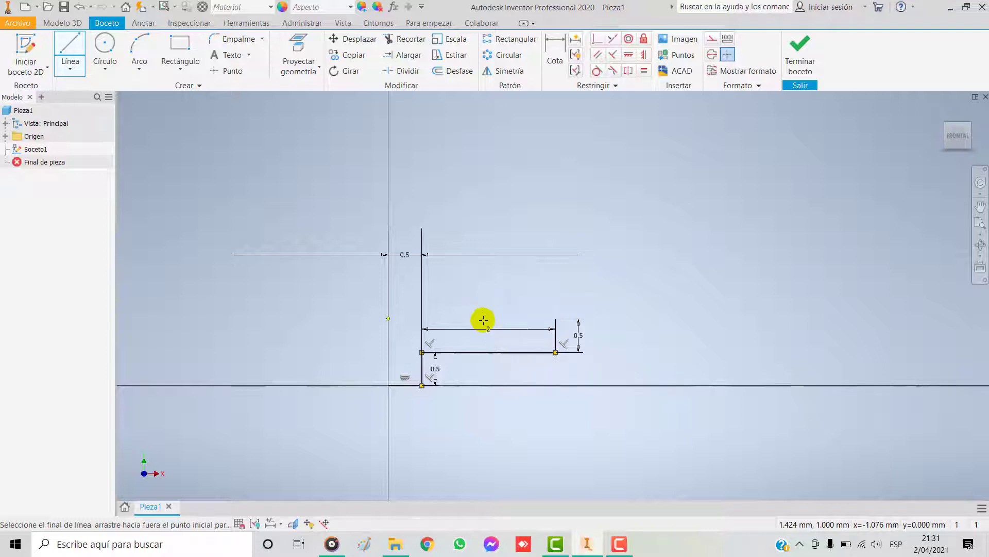
pyautogui.click(388, 385)
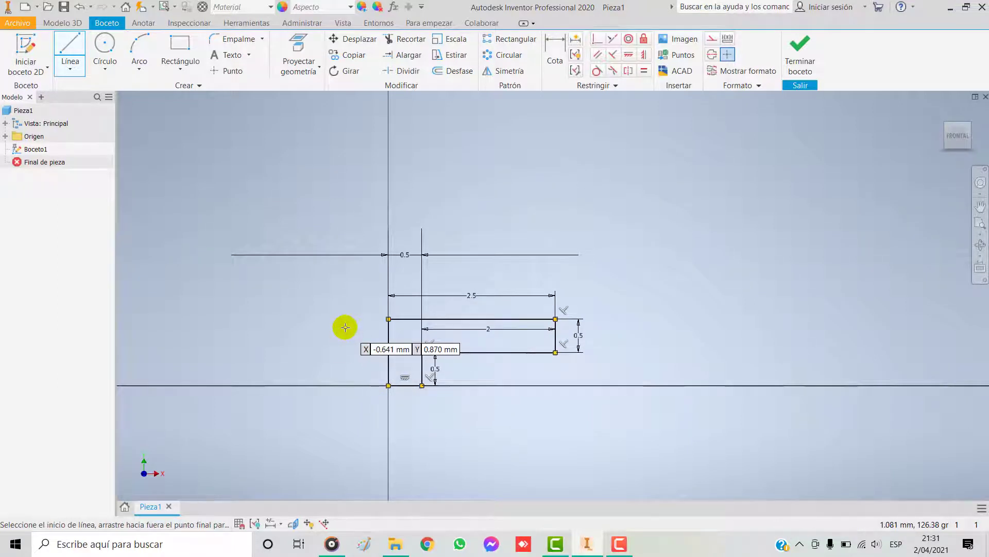
pyautogui.press('Escape')
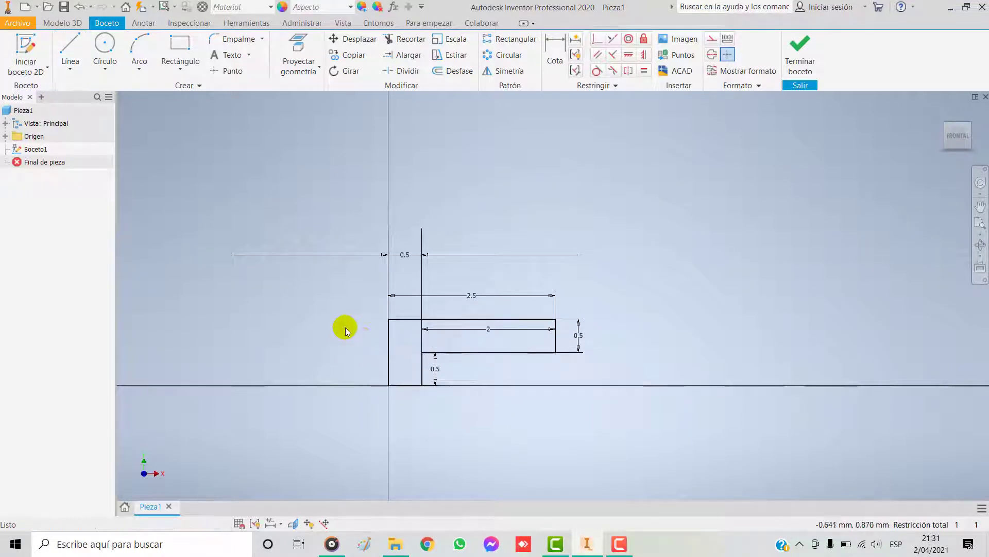
pyautogui.click(801, 56)
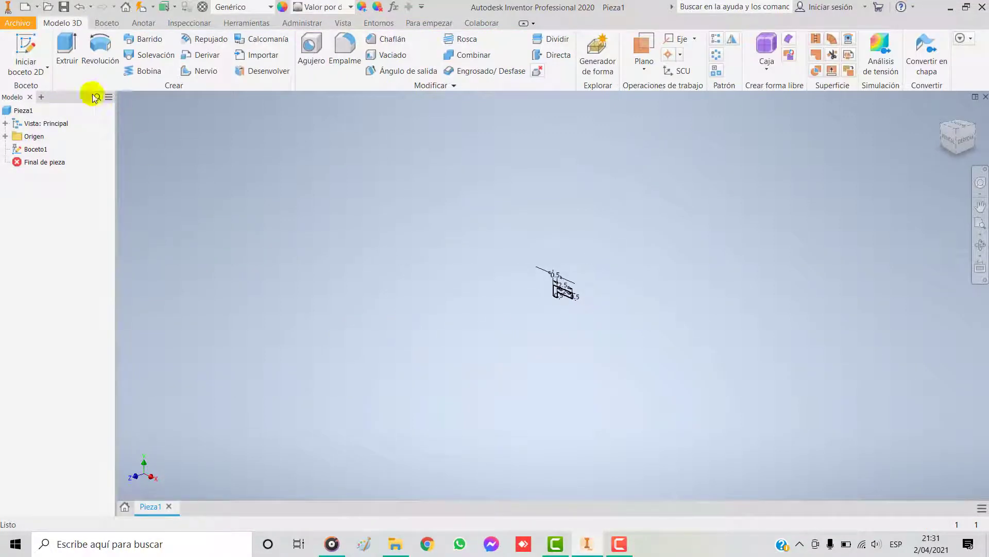
pyautogui.click(67, 51)
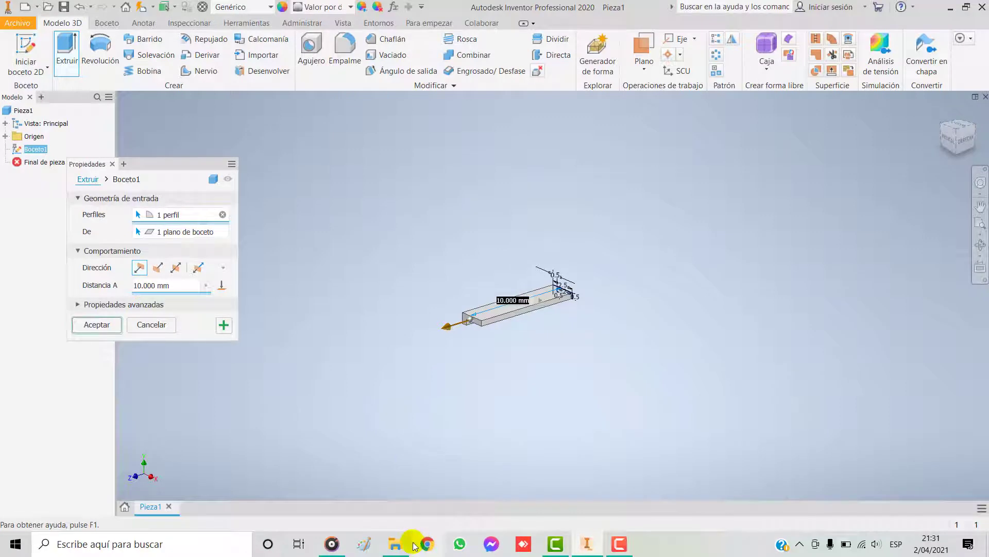
pyautogui.click(137, 286)
pyautogui.press('BackSpace')
pyautogui.write('20')
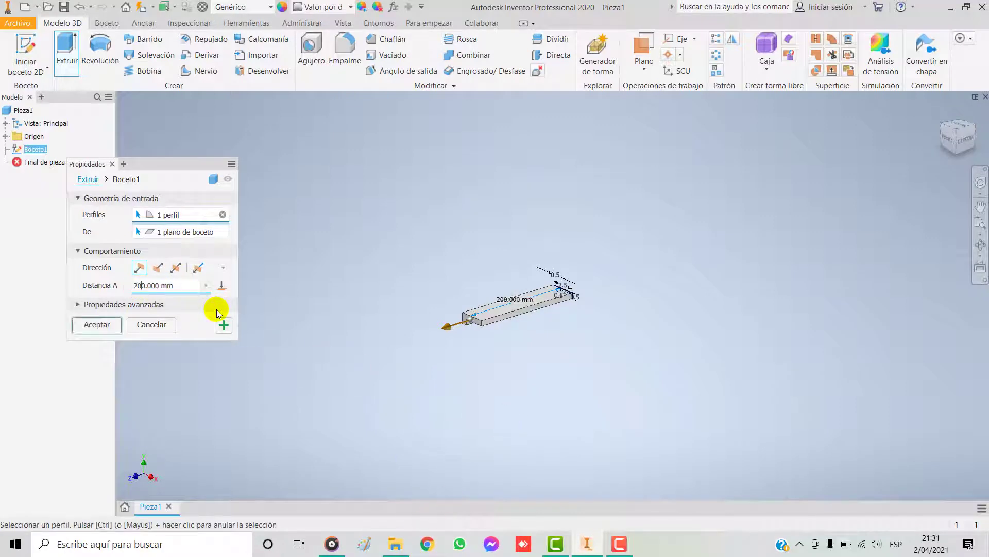
pyautogui.moveTo(435, 369); pyautogui.dragTo(689, 307, button='middle')
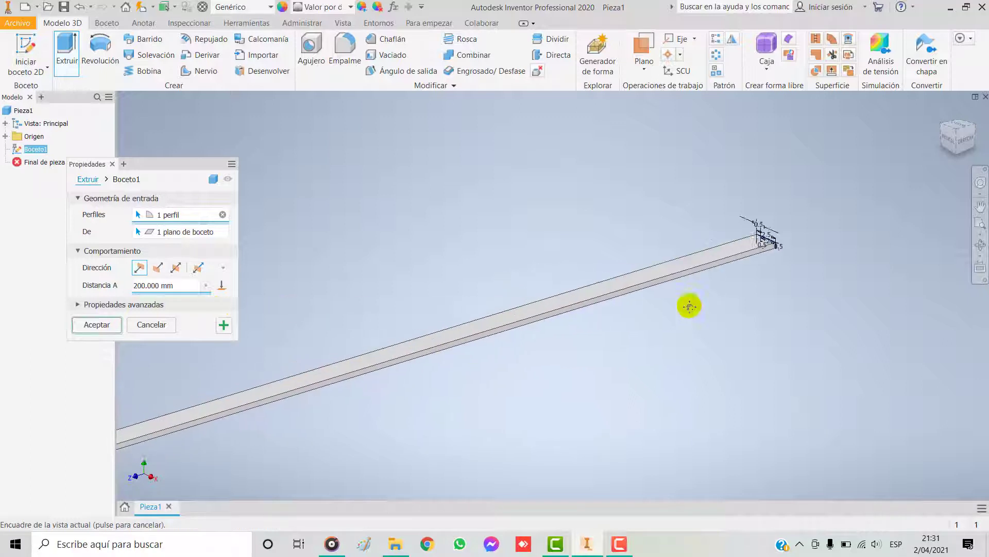
pyautogui.scroll(2, 636, 295)
pyautogui.scroll(-2, 625, 306)
pyautogui.scroll(-3, 624, 304)
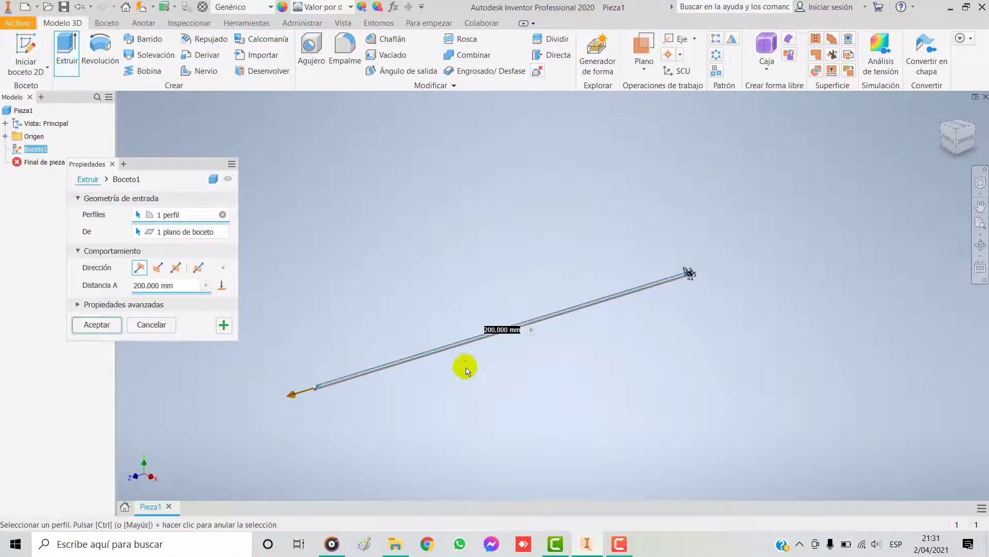
pyautogui.moveTo(464, 367); pyautogui.dragTo(471, 335, button='middle')
pyautogui.scroll(2, 471, 331)
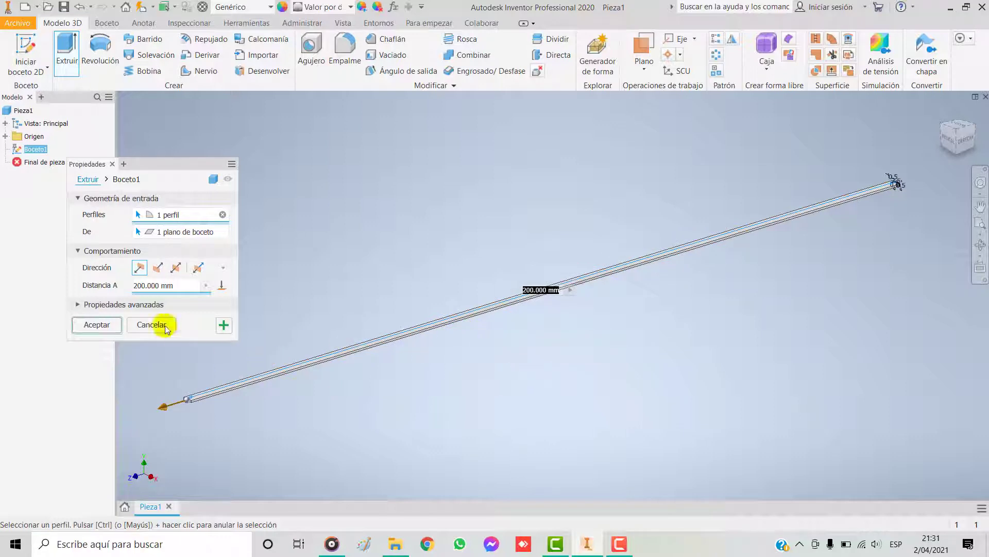
# Switch to File Explorer and open the Pieza7 part from the CARDADORA folder.
pyautogui.moveTo(395, 541)
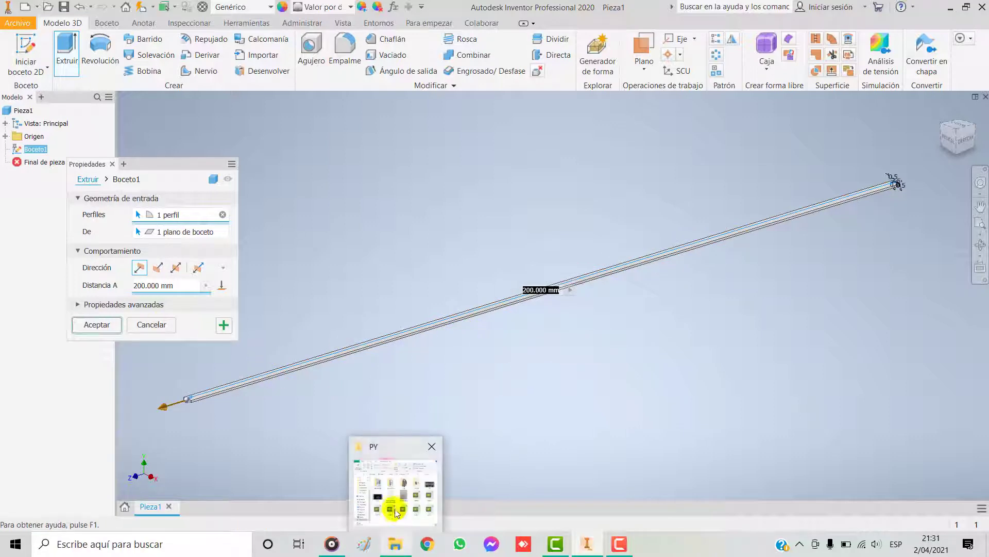
pyautogui.click(393, 506)
pyautogui.doubleClick(668, 232)
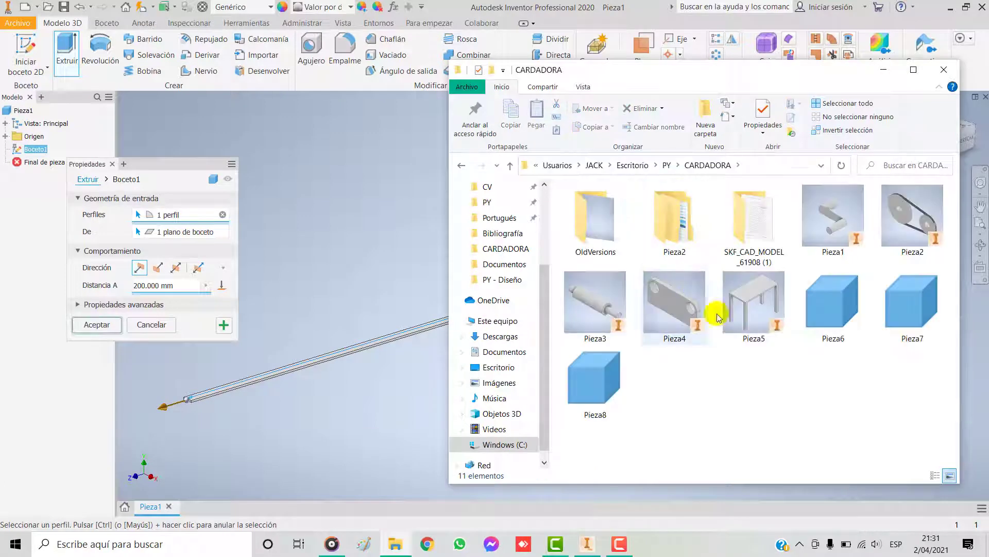
pyautogui.doubleClick(913, 281)
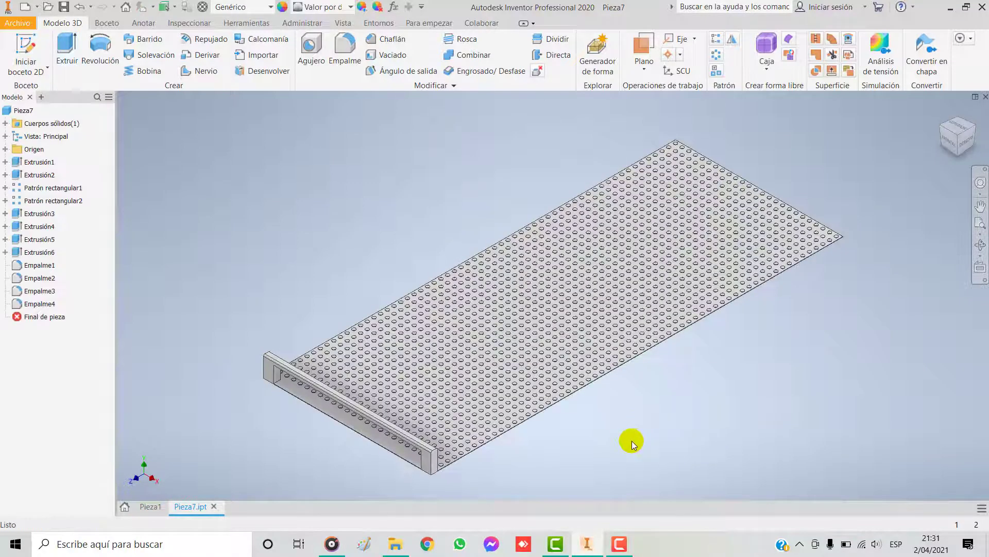
# Measure the length of the perforated plate's long edge and close the Pieza7 part.
pyautogui.moveTo(657, 427); pyautogui.dragTo(574, 346, button='middle')
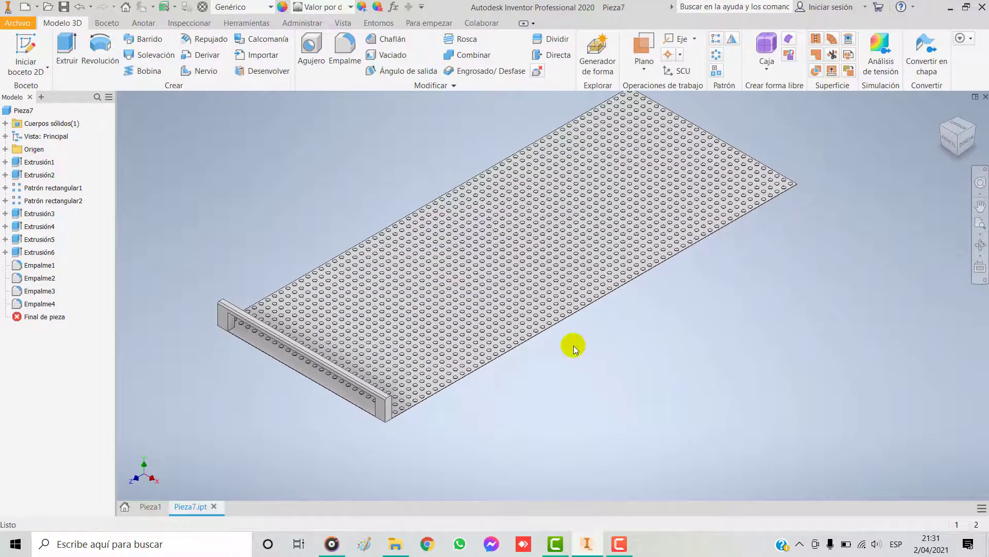
pyautogui.scroll(3, 604, 336)
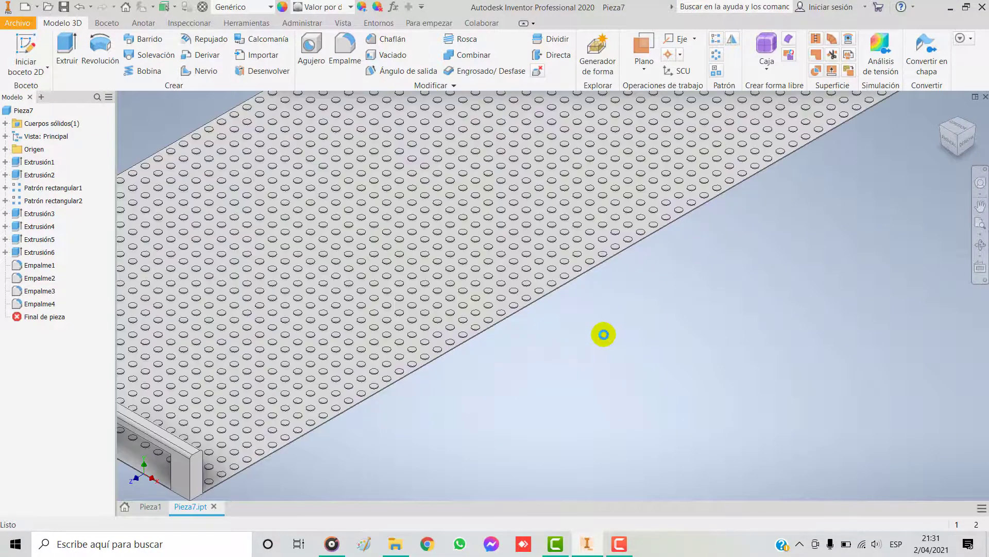
pyautogui.scroll(-5, 604, 336)
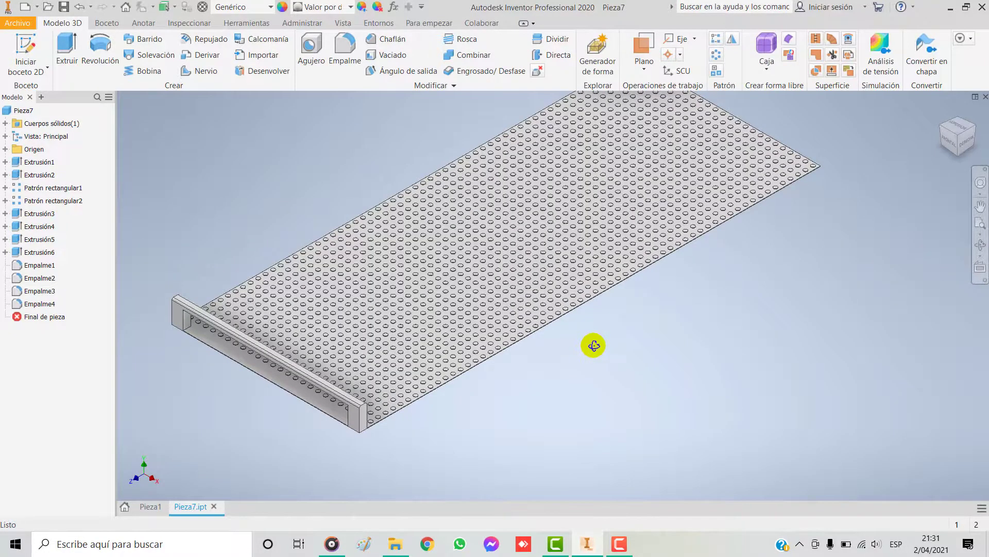
pyautogui.keyDown('shift'); pyautogui.moveTo(594, 345); pyautogui.dragTo(545, 303, button='middle'); pyautogui.keyUp('shift')
pyautogui.scroll(3, 546, 302)
pyautogui.rightClick(572, 287)
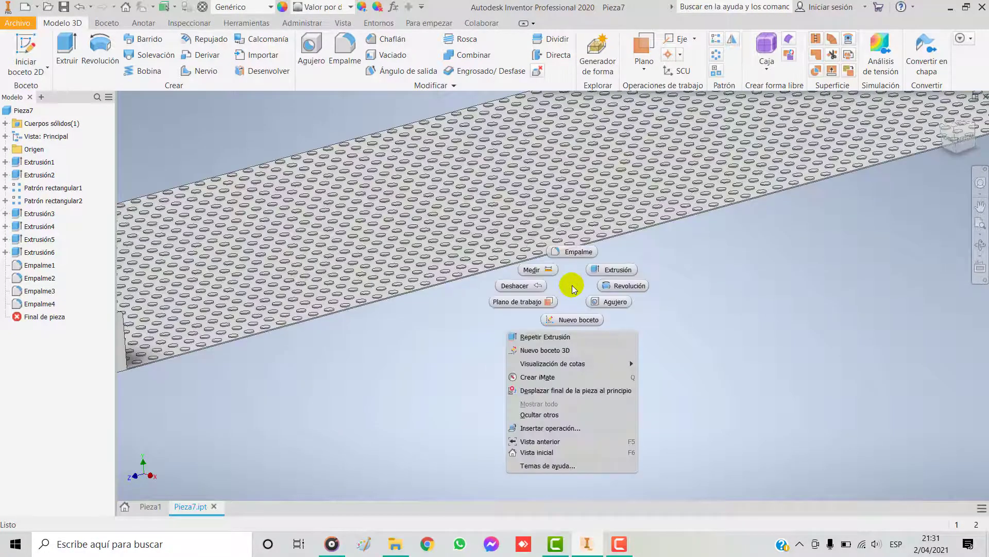
pyautogui.click(533, 269)
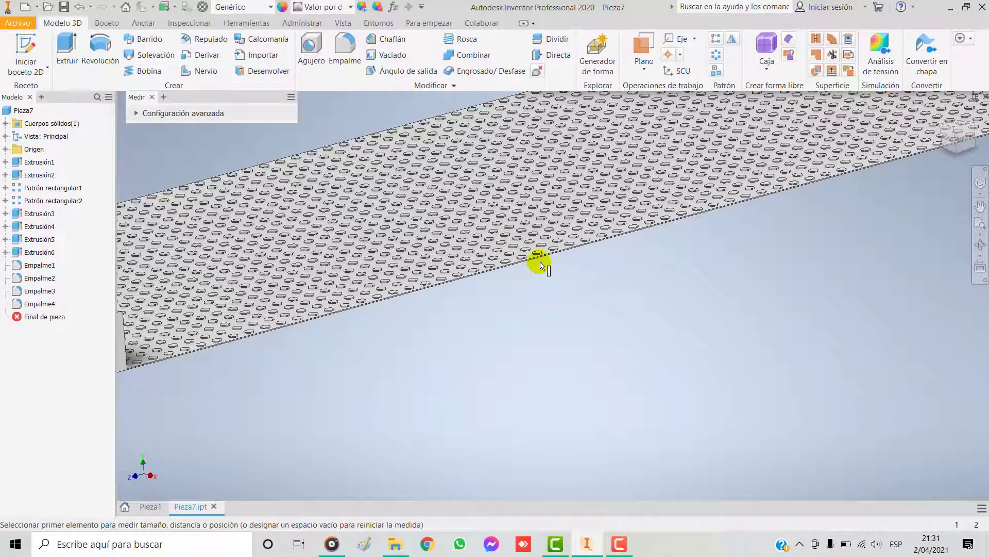
pyautogui.click(540, 262)
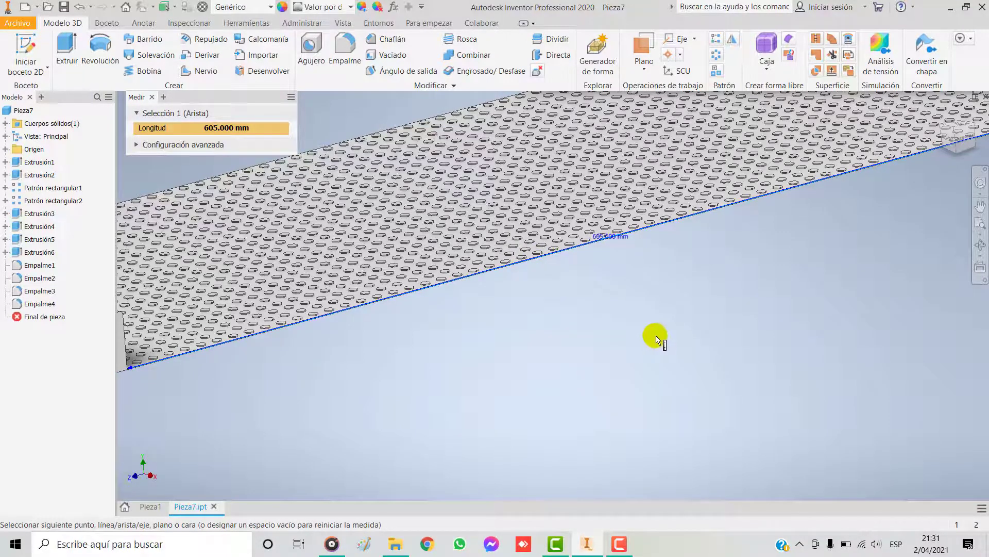
pyautogui.scroll(-5, 656, 335)
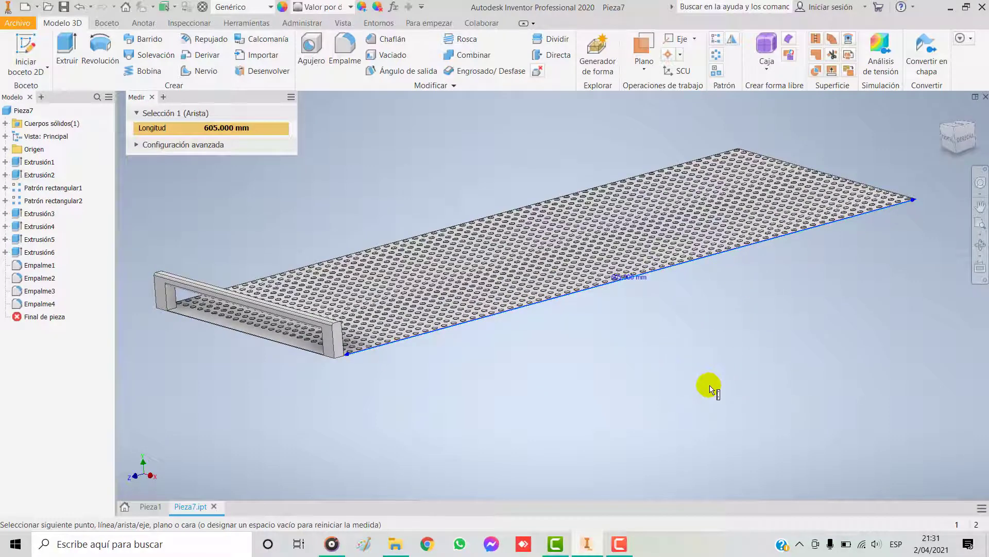
pyautogui.press('Escape')
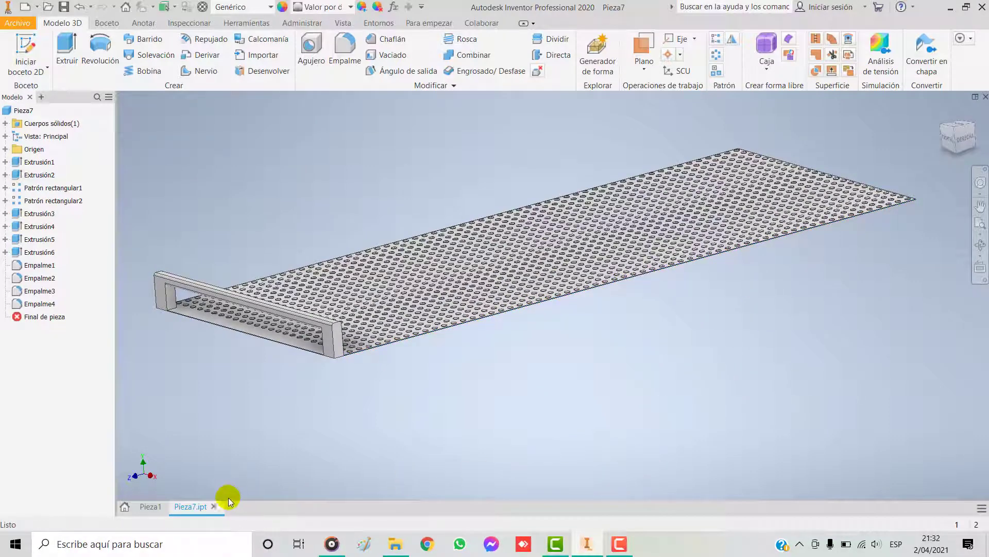
pyautogui.click(214, 506)
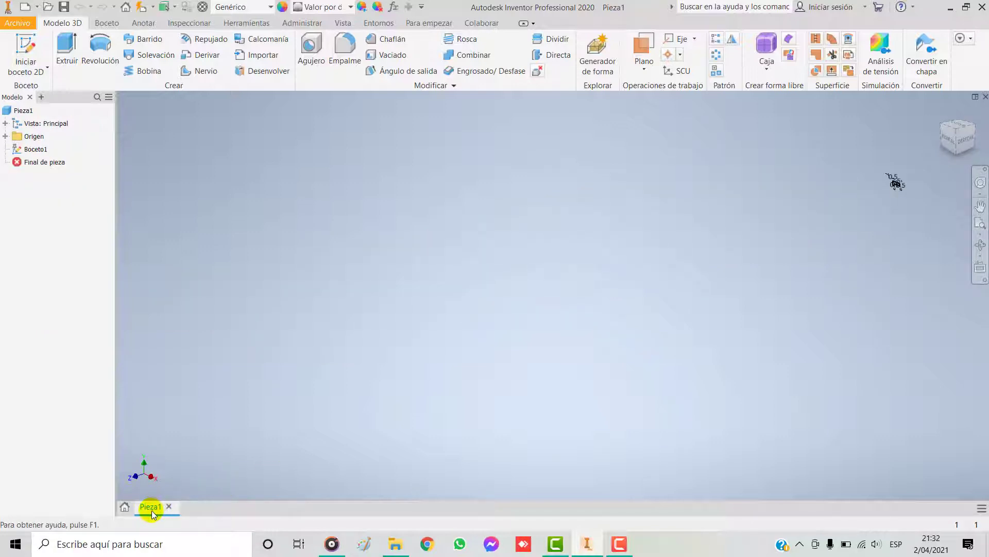
# Extrude the closed sketch profile in Pieza1 by 250 mm.
pyautogui.click(67, 46)
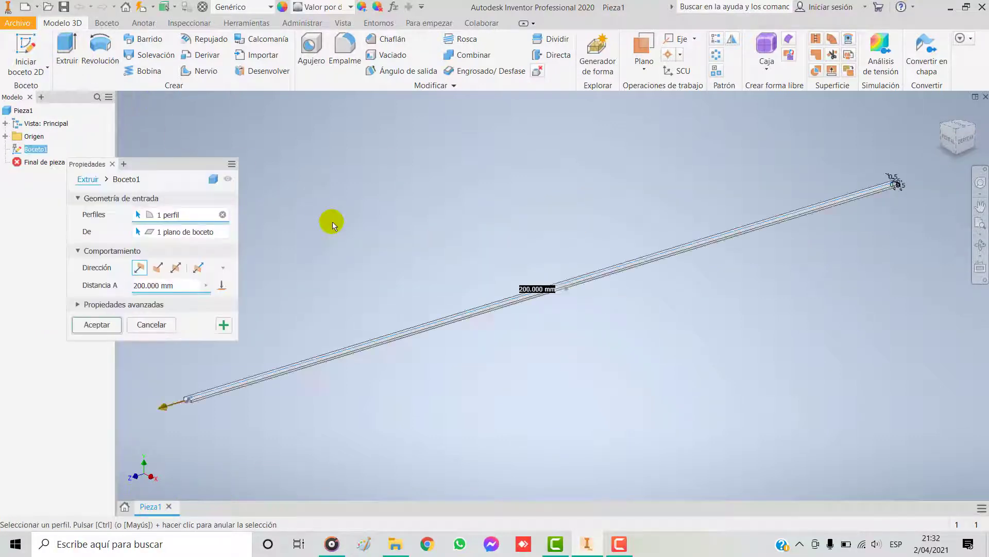
pyautogui.click(215, 285)
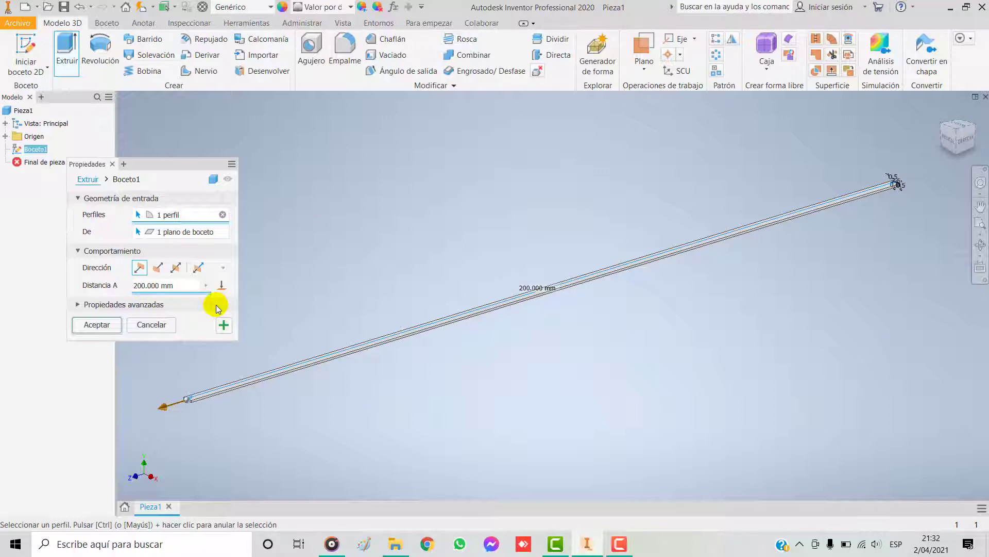
pyautogui.press('BackSpace')
pyautogui.write('5')
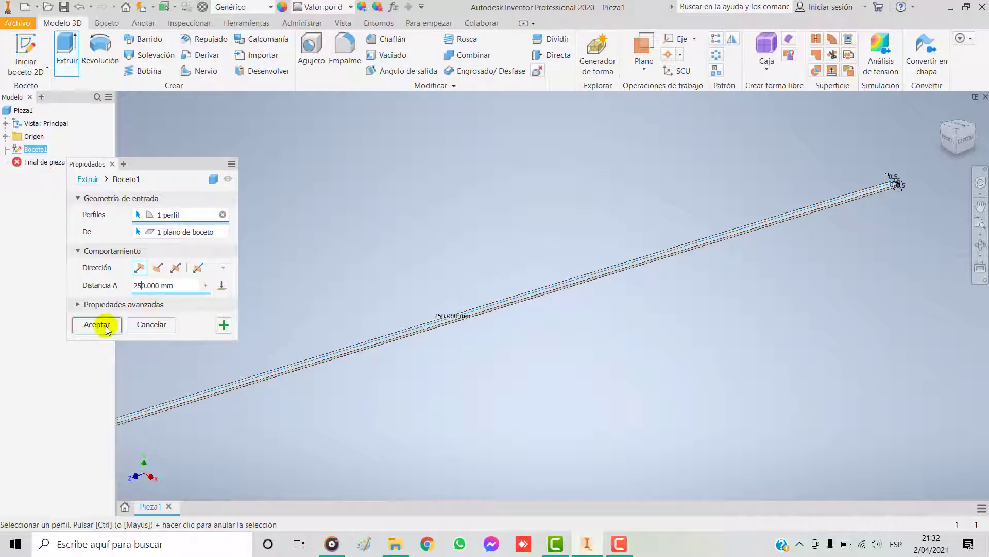
pyautogui.click(97, 324)
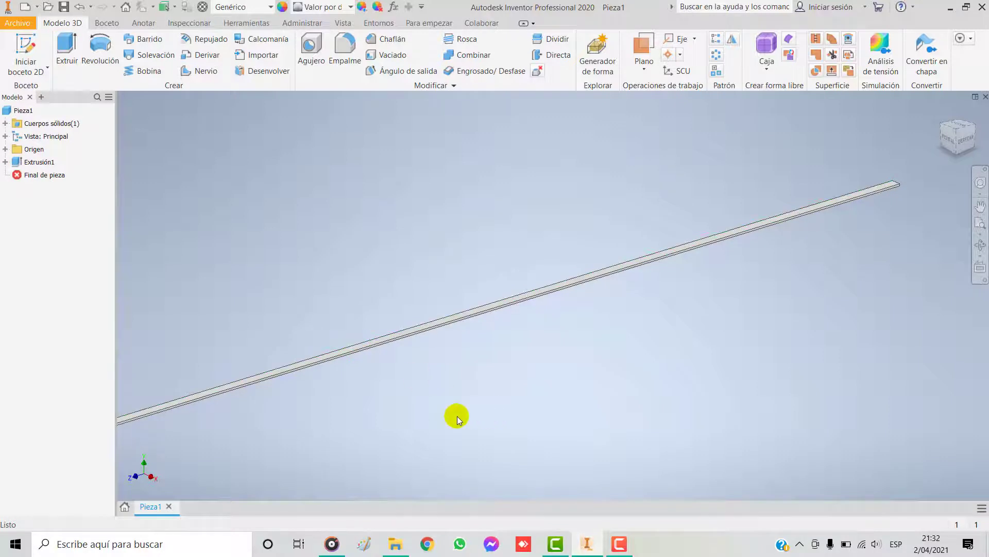
# Fillet the strip's long outer corner edge with a constant 0.5 mm radius.
pyautogui.keyDown('shift'); pyautogui.moveTo(408, 389); pyautogui.dragTo(450, 390, button='middle'); pyautogui.keyUp('shift')
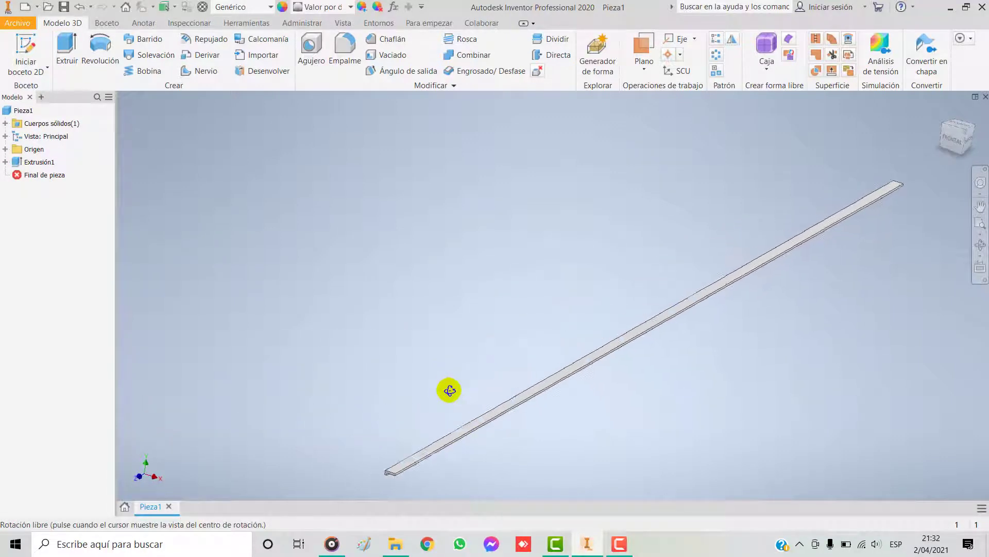
pyautogui.keyDown('shift'); pyautogui.moveTo(546, 433); pyautogui.dragTo(450, 349, button='middle'); pyautogui.keyUp('shift')
pyautogui.keyDown('shift'); pyautogui.moveTo(659, 303); pyautogui.dragTo(678, 304, button='middle'); pyautogui.keyUp('shift')
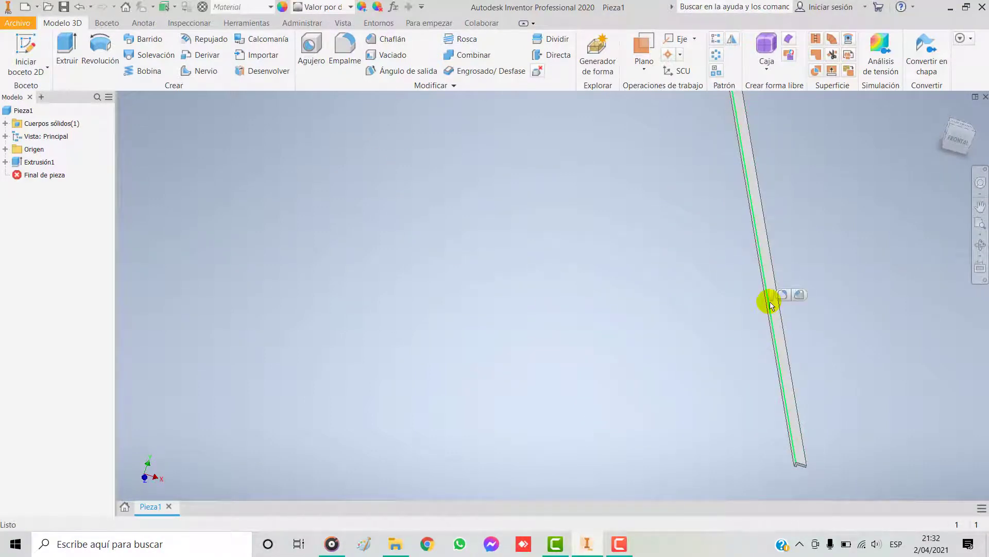
pyautogui.press('f')
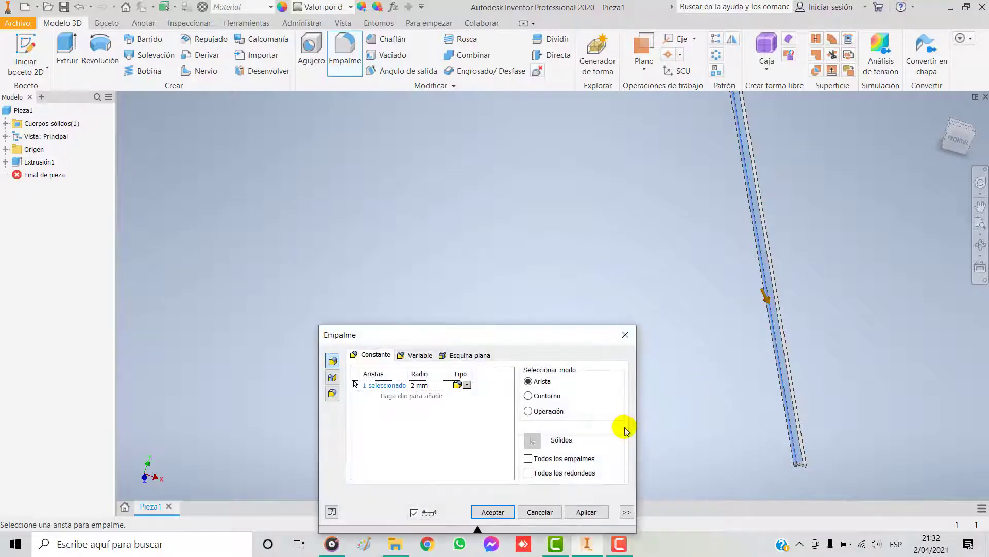
pyautogui.scroll(-5, 797, 468)
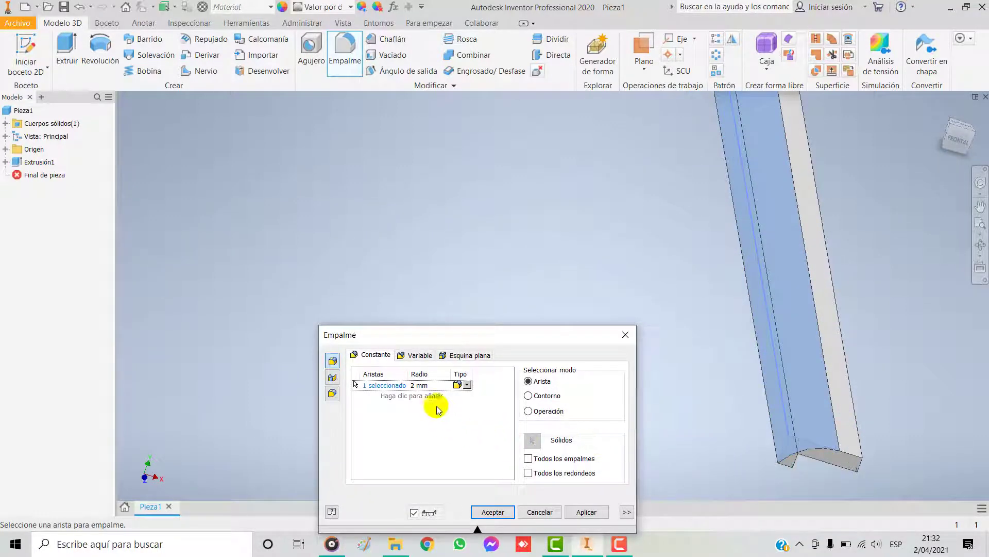
pyautogui.click(415, 385)
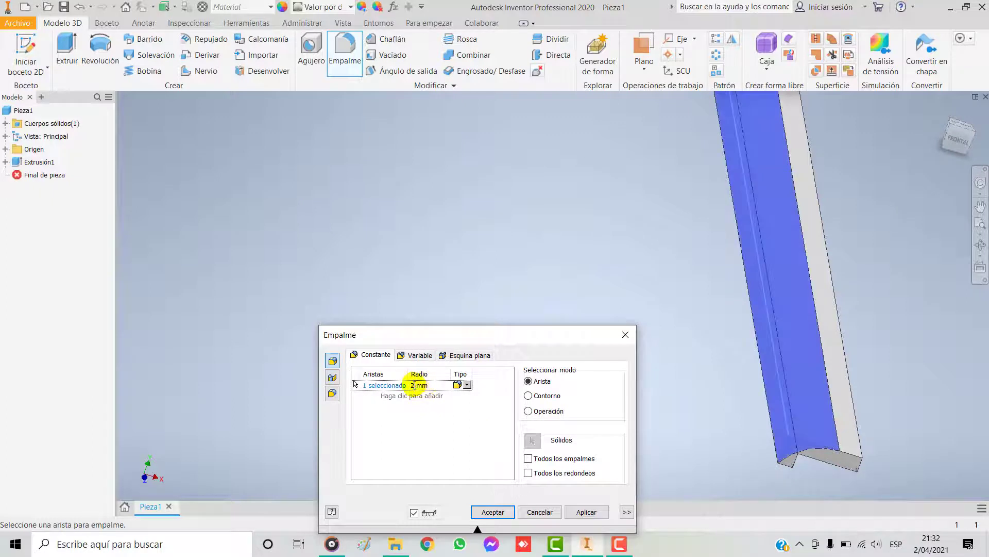
pyautogui.click(458, 391)
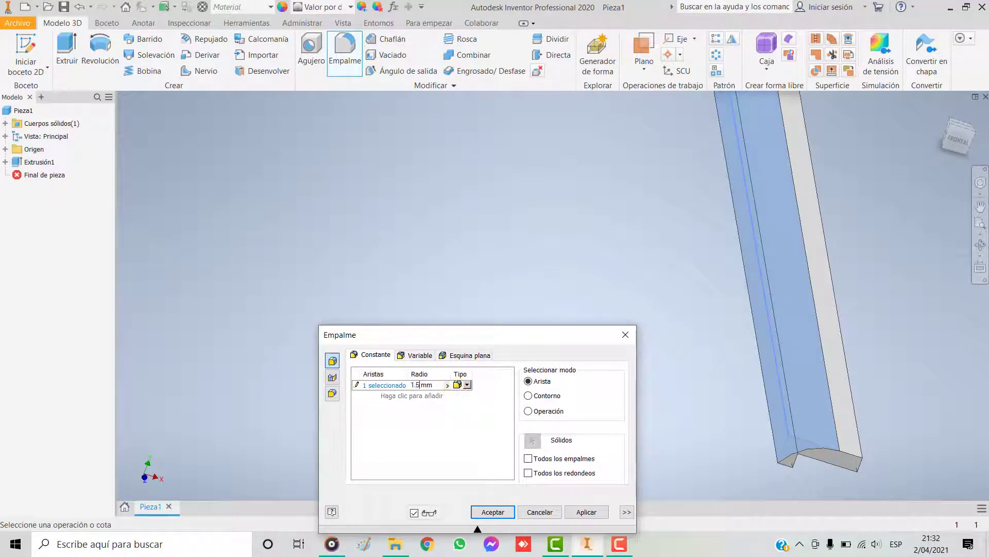
pyautogui.click(457, 391)
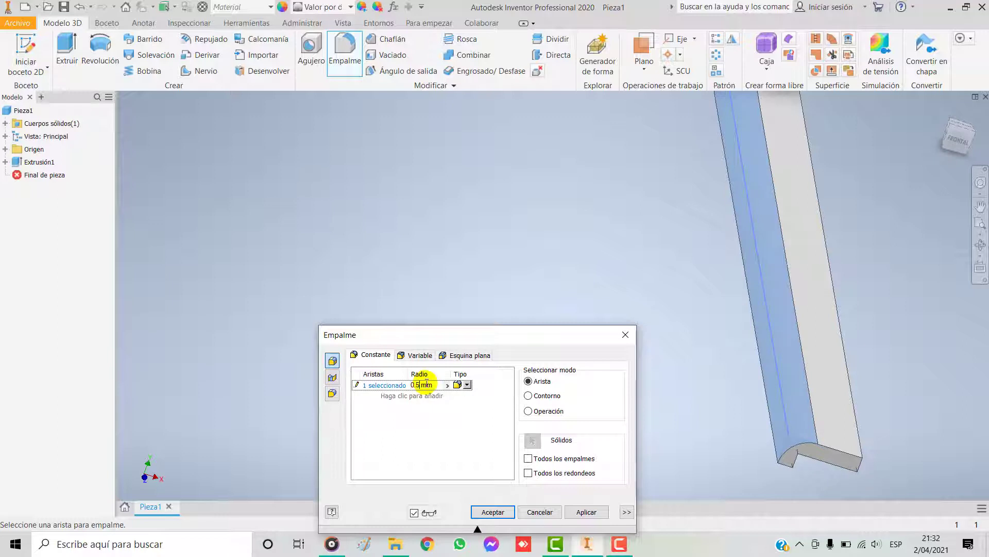
pyautogui.click(395, 452)
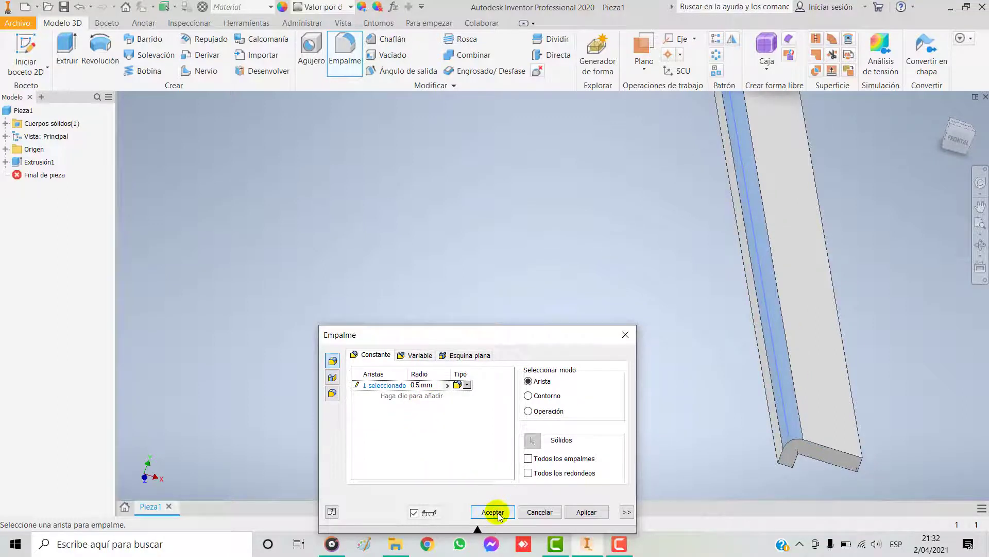
pyautogui.click(492, 511)
# Save the filleted strip as Pieza9 in the CARDADORA folder.
pyautogui.scroll(4, 602, 376)
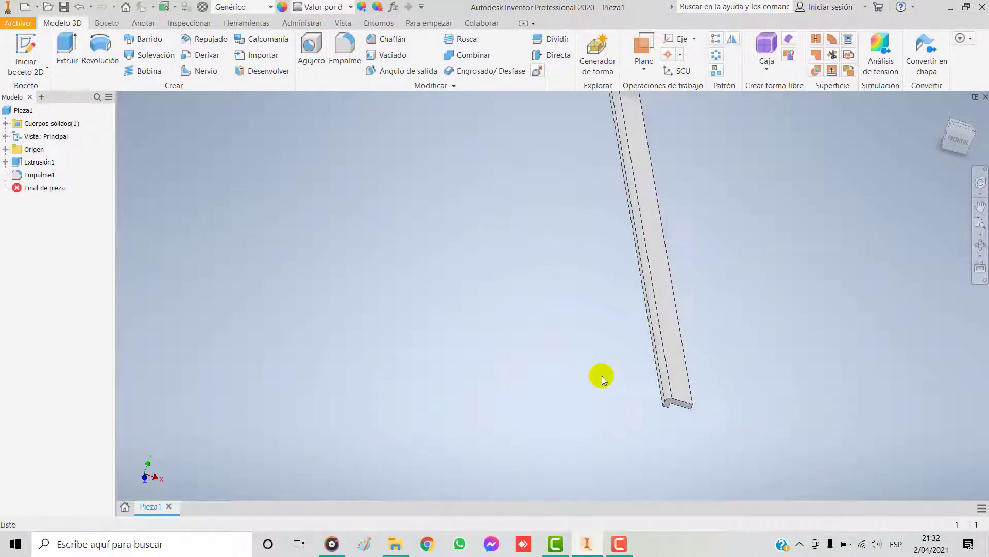
pyautogui.click(64, 8)
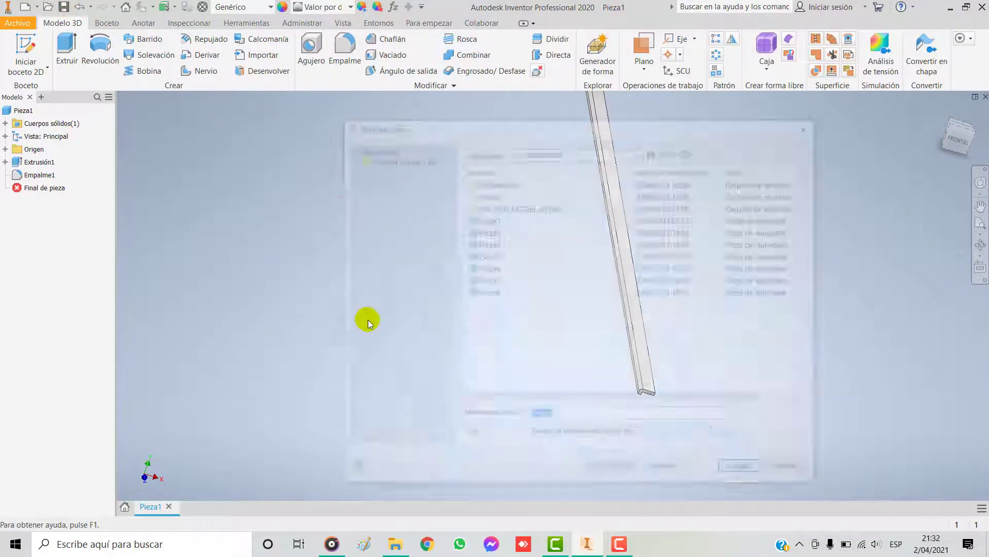
pyautogui.click(565, 417)
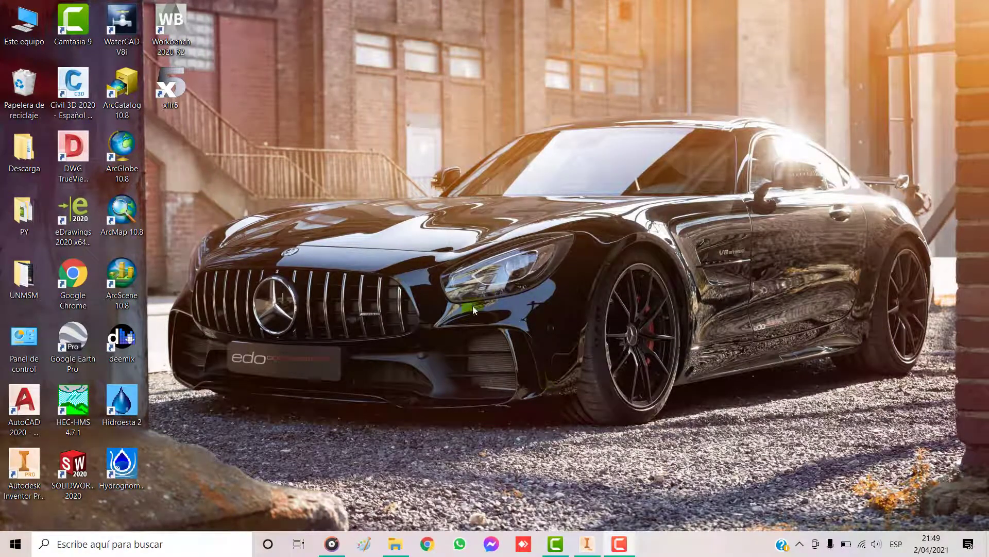
# Switch to File Explorer and review the CARDADORA parts and the 61908 bearing files in the SKF model's AIS2020 subfolder.
pyautogui.click(396, 544)
pyautogui.click(839, 393)
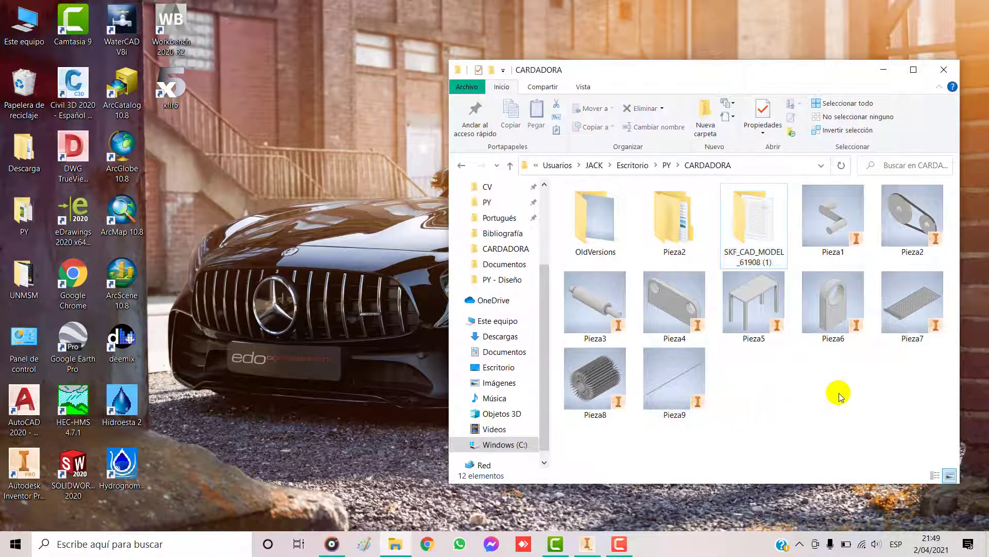
pyautogui.doubleClick(776, 211)
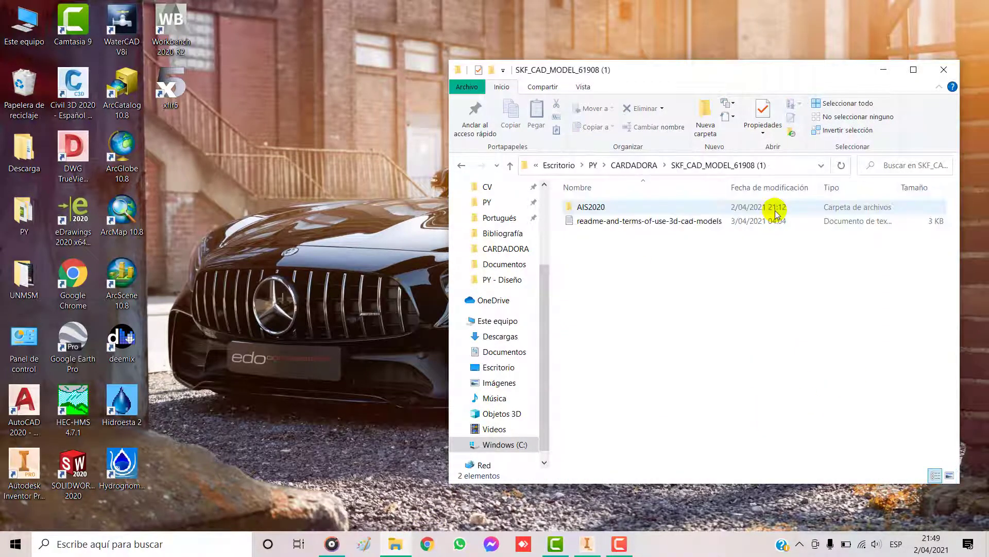
pyautogui.doubleClick(609, 206)
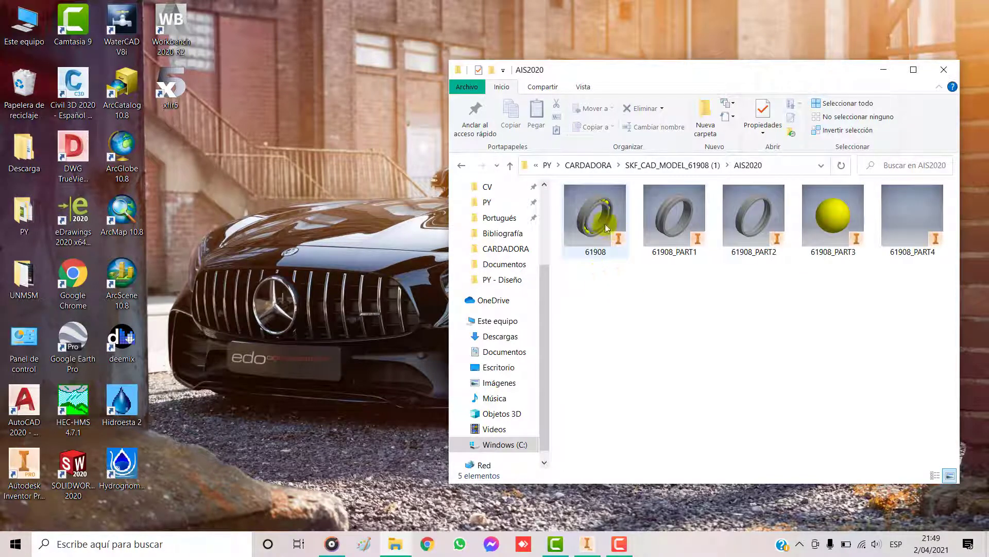
pyautogui.click(577, 197)
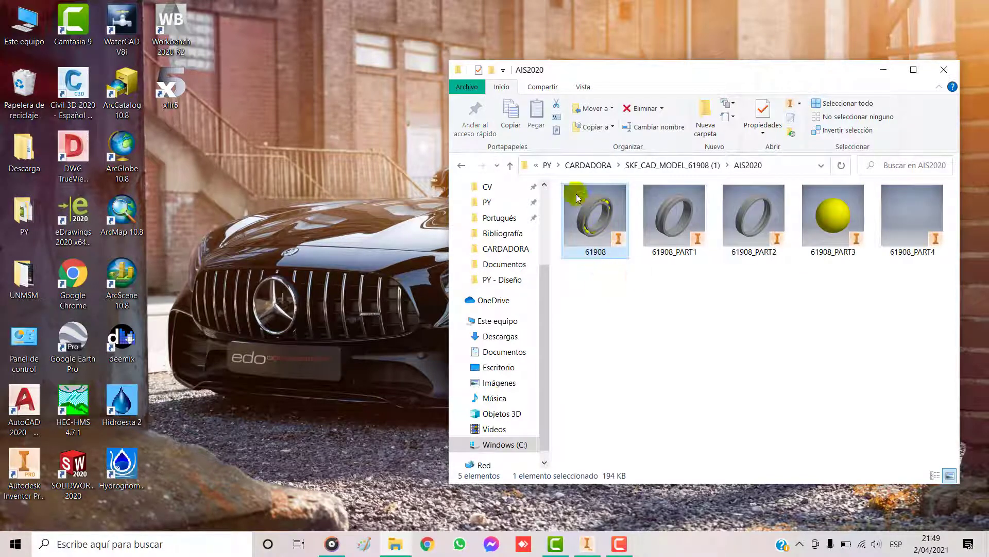
pyautogui.click(588, 164)
pyautogui.click(830, 381)
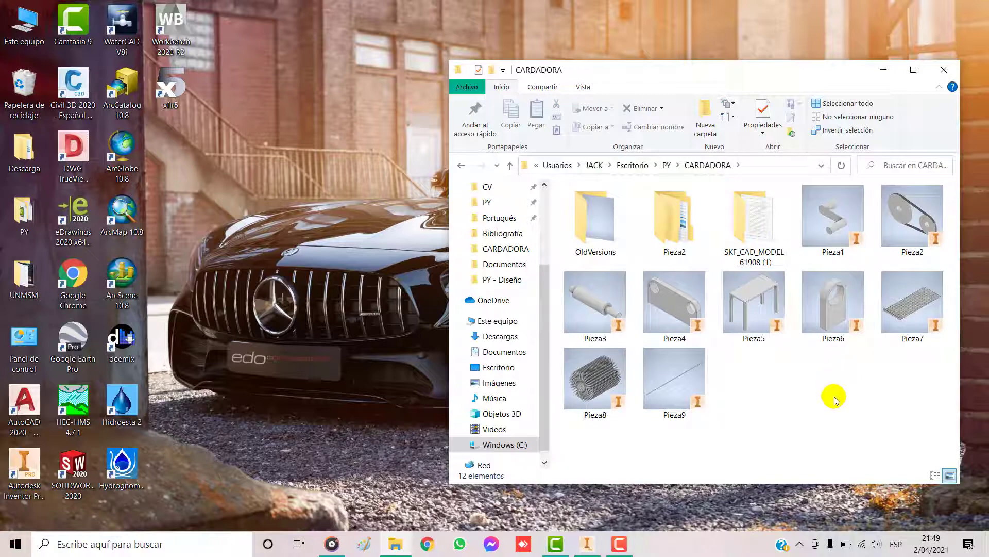
pyautogui.click(884, 70)
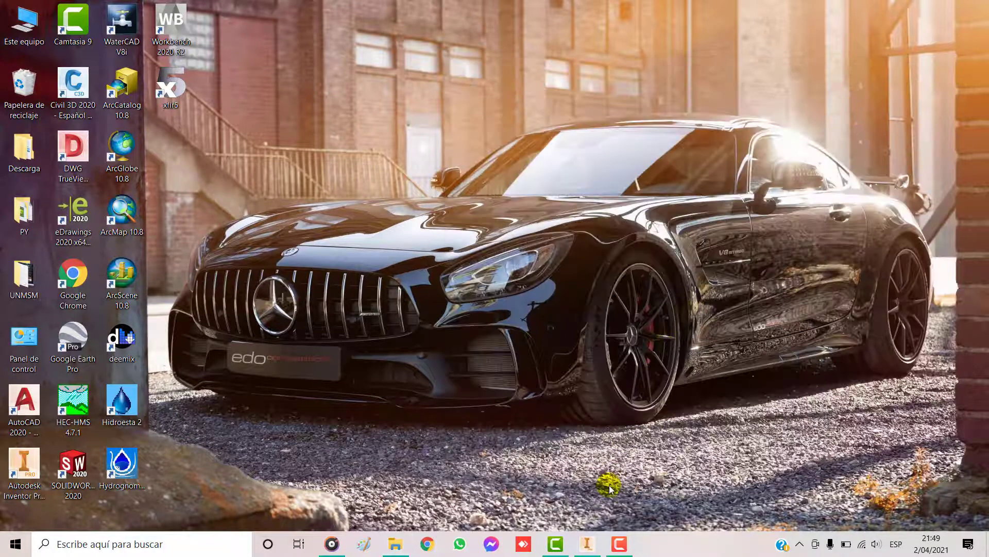
# Switch to Inventor and create a new assembly from the metric Normal (mm).iam template.
pyautogui.click(593, 545)
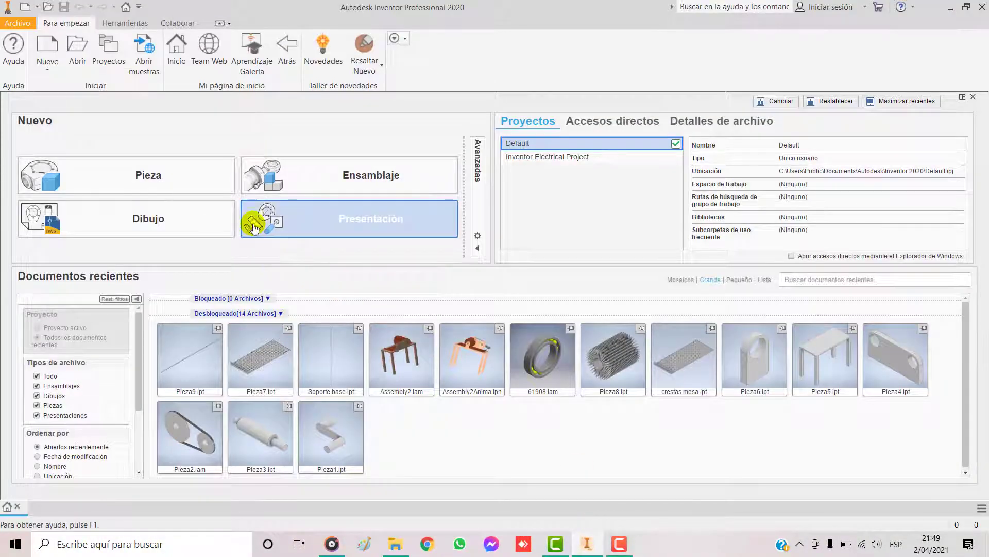
pyautogui.click(41, 48)
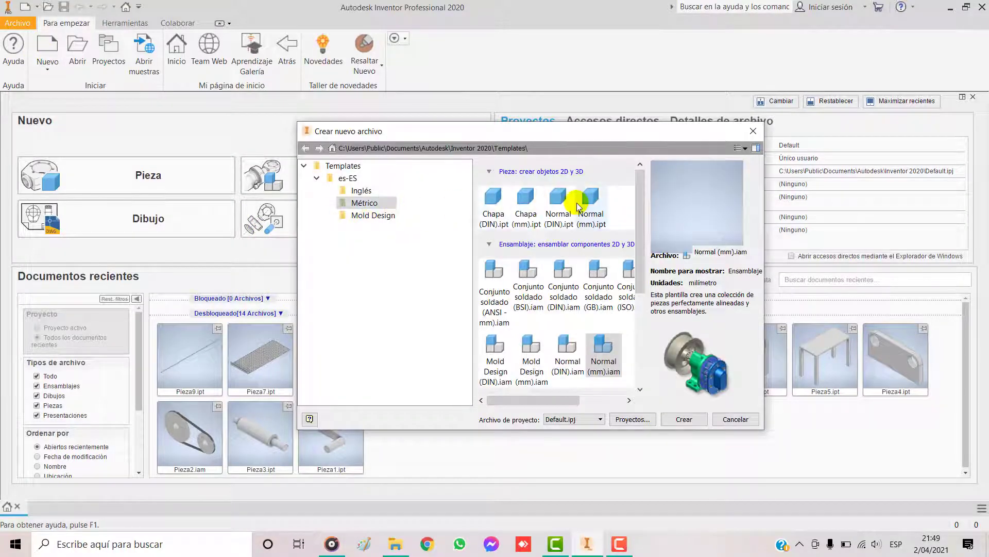
pyautogui.click(613, 376)
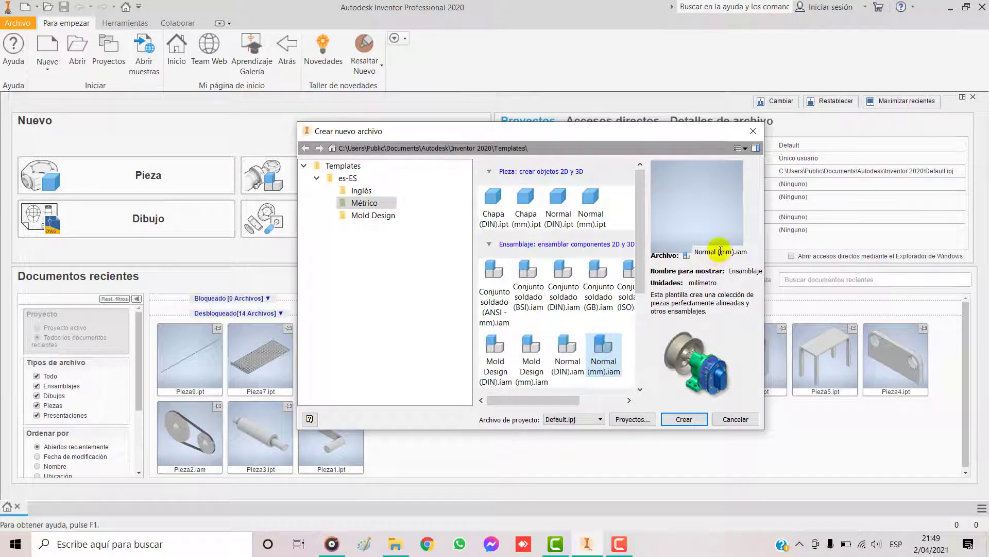
pyautogui.click(690, 420)
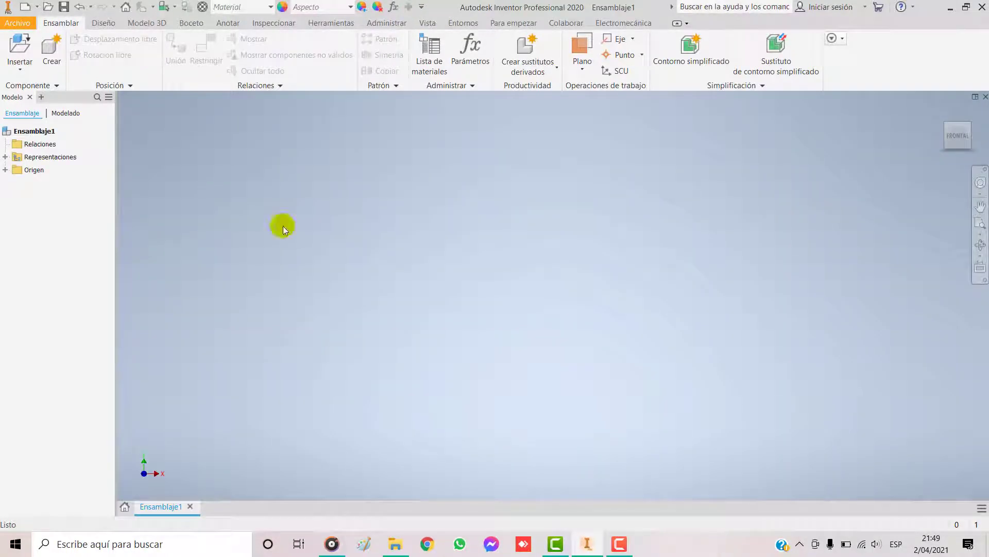
# Insert one instance of the Pieza2 pulley-and-belt assembly from the CARDADORA folder as the first component.
pyautogui.click(20, 64)
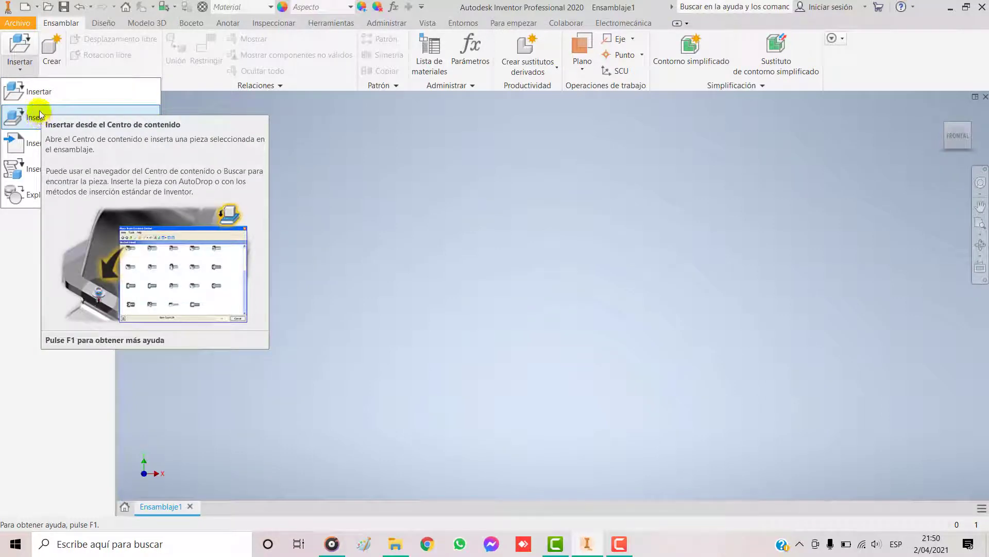
pyautogui.click(38, 92)
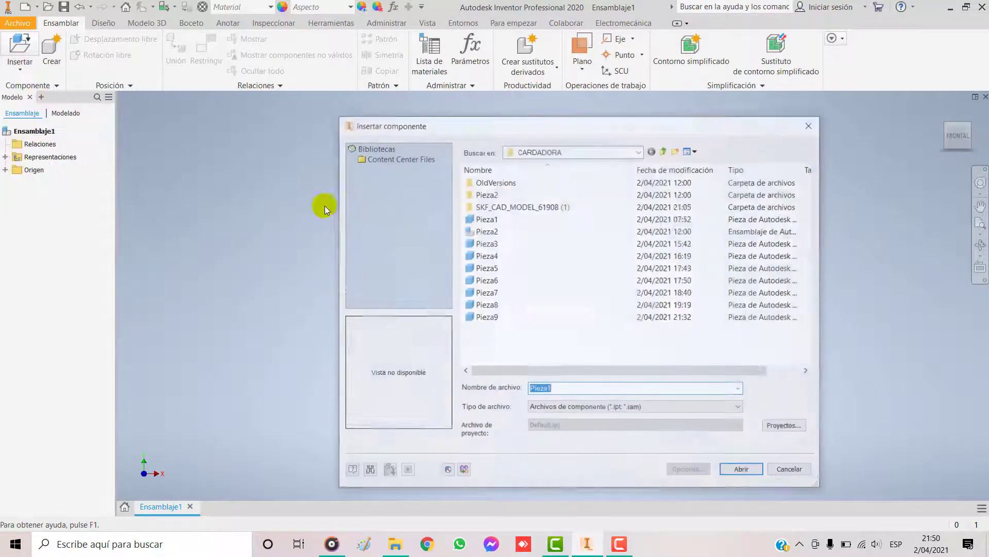
pyautogui.click(504, 230)
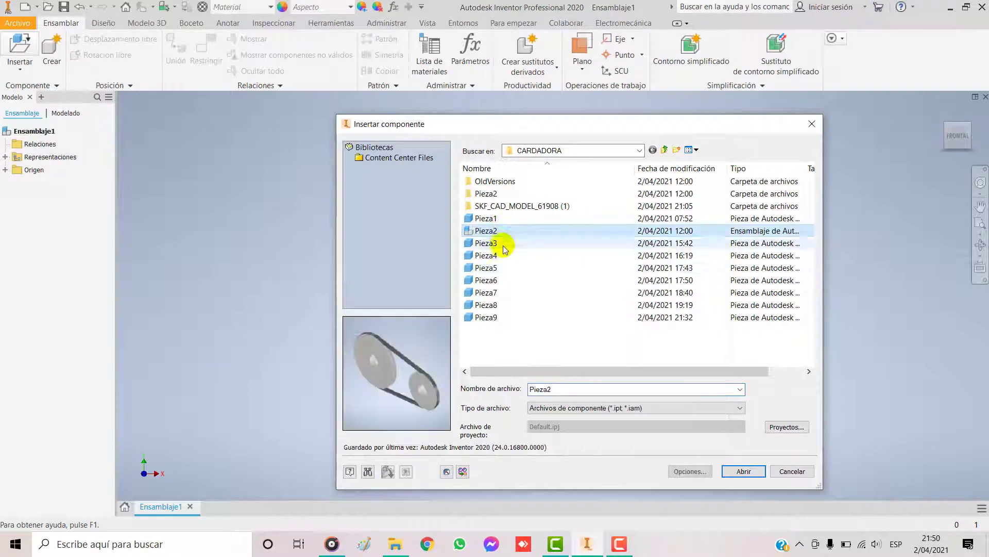
pyautogui.click(487, 232)
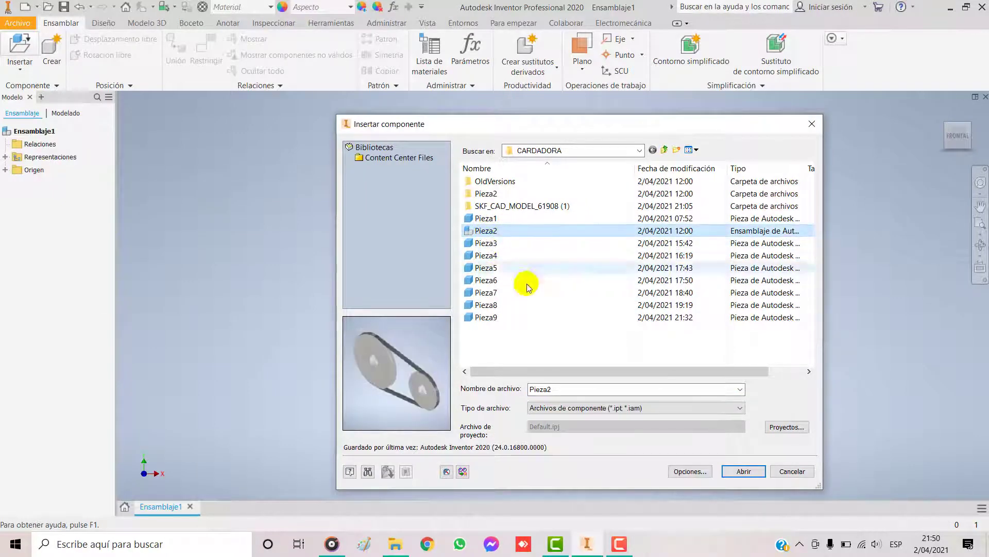
pyautogui.click(741, 470)
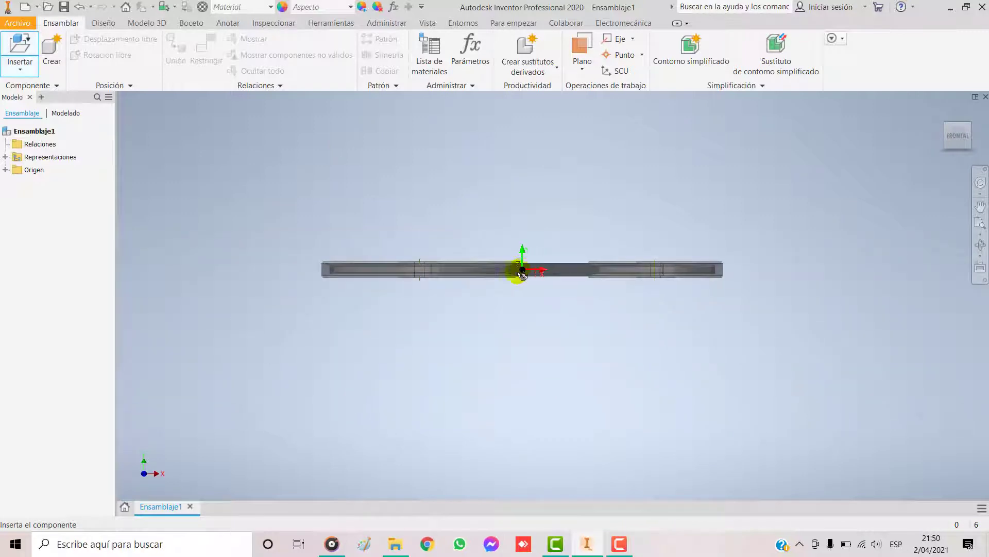
pyautogui.click(584, 231)
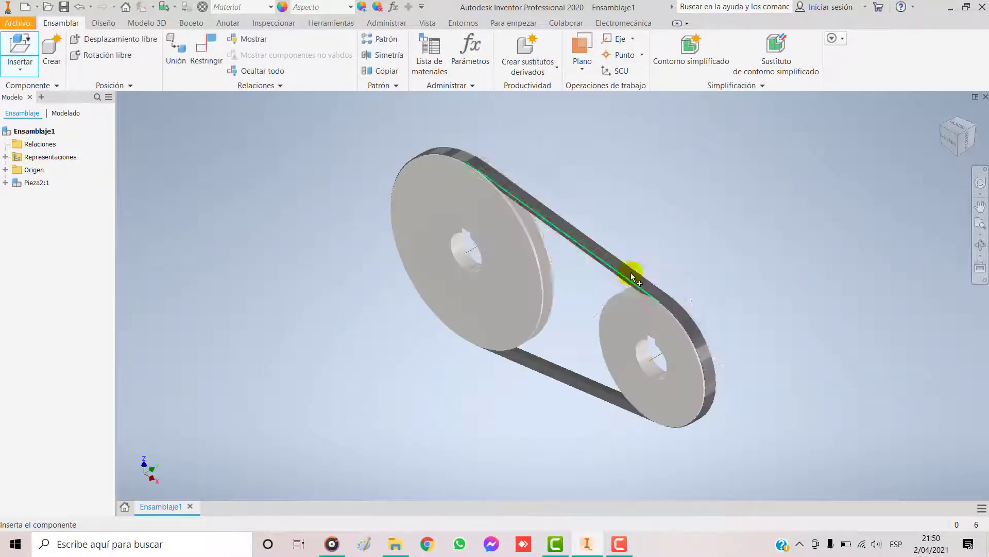
pyautogui.press('Escape')
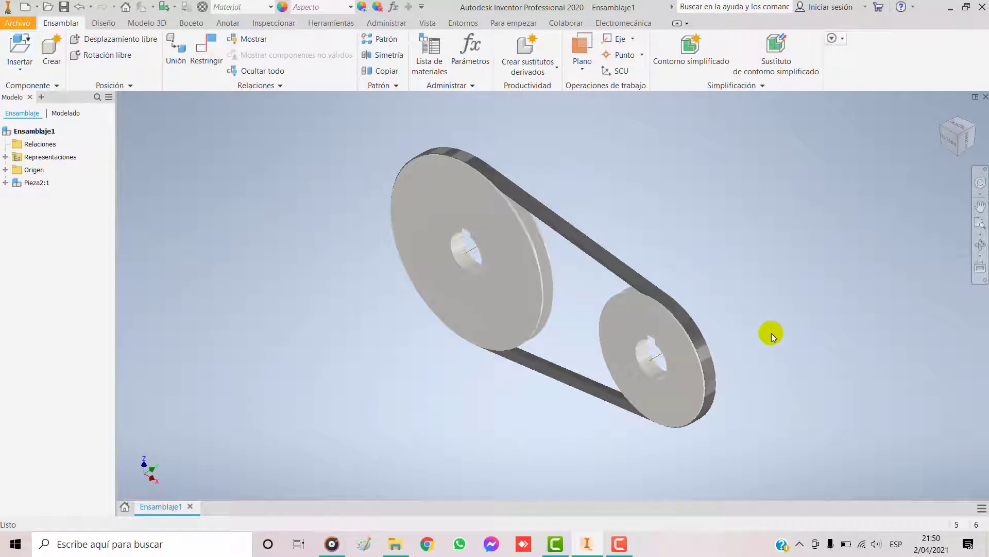
# Insert one instance of the Pieza1 crank handle and place it beside the smaller pulley.
pyautogui.keyDown('shift'); pyautogui.moveTo(768, 329); pyautogui.dragTo(733, 347, button='middle'); pyautogui.keyUp('shift')
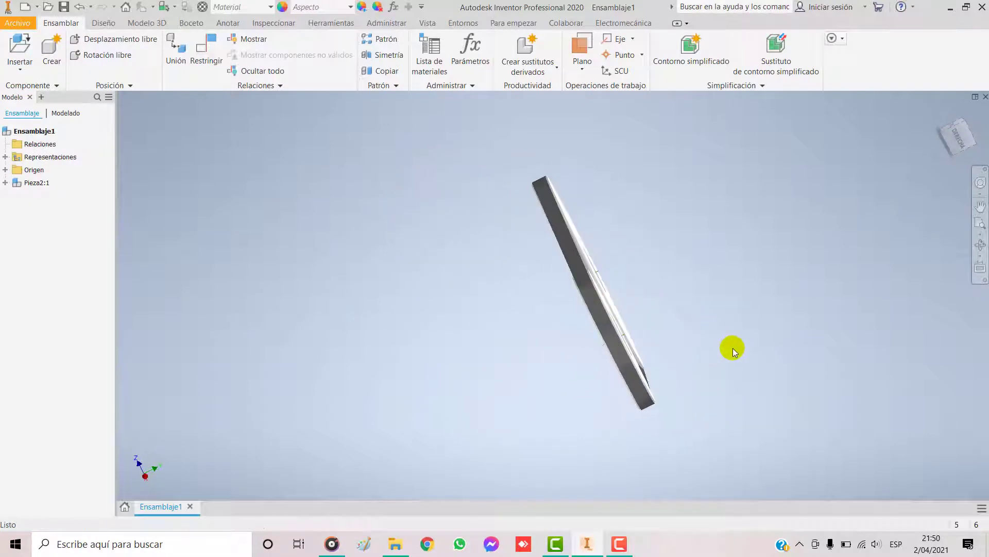
pyautogui.keyDown('shift'); pyautogui.moveTo(638, 272); pyautogui.dragTo(651, 258, button='middle'); pyautogui.keyUp('shift')
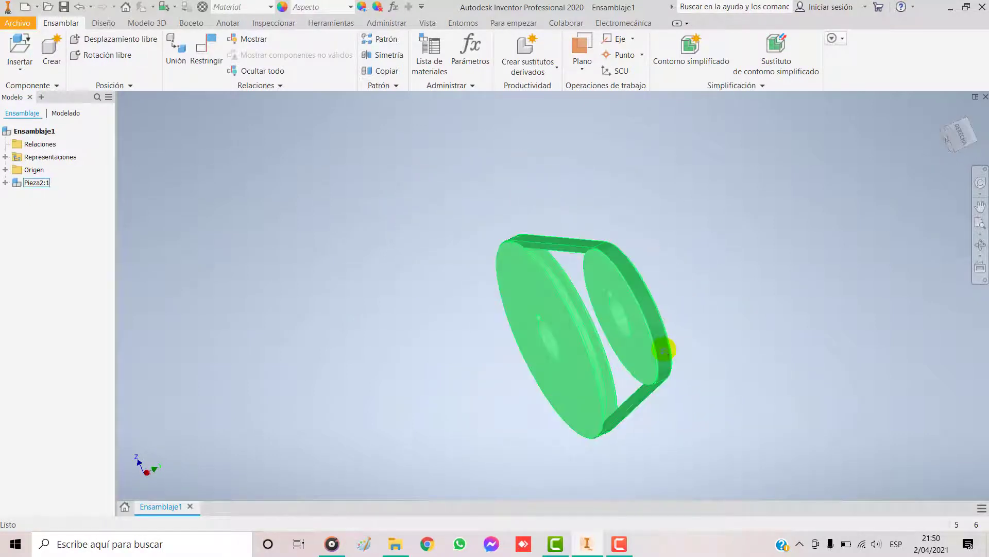
pyautogui.moveTo(663, 348); pyautogui.dragTo(604, 285, button='middle')
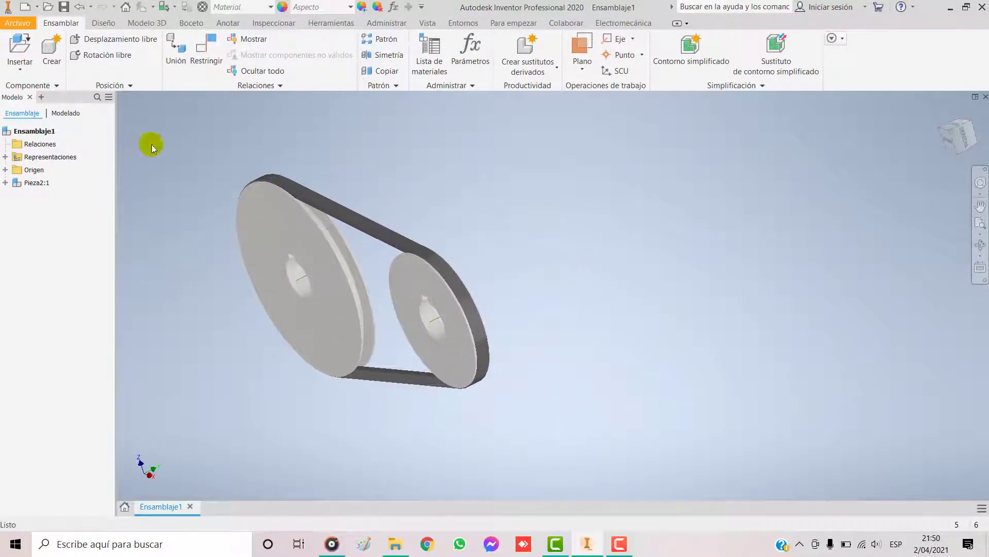
pyautogui.click(26, 56)
pyautogui.click(472, 226)
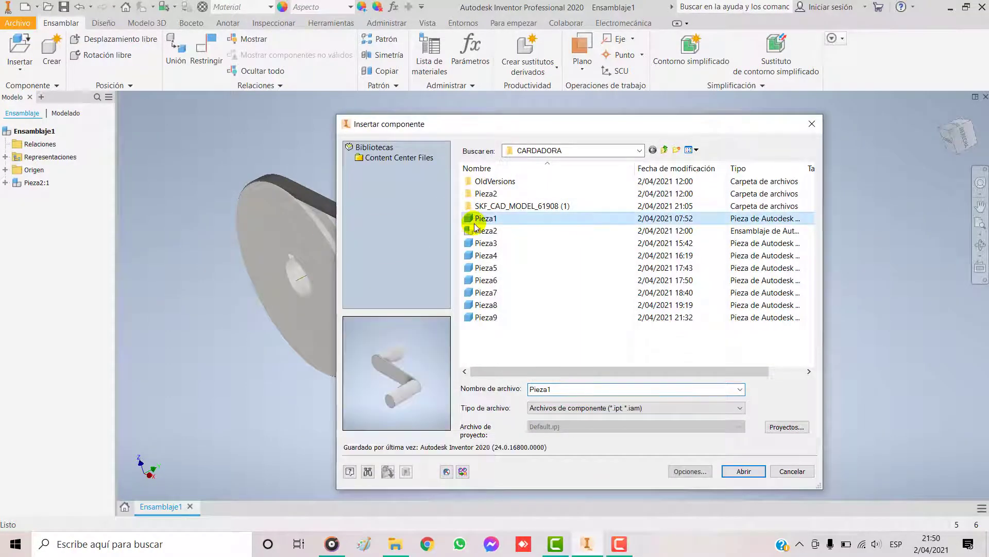
pyautogui.click(742, 471)
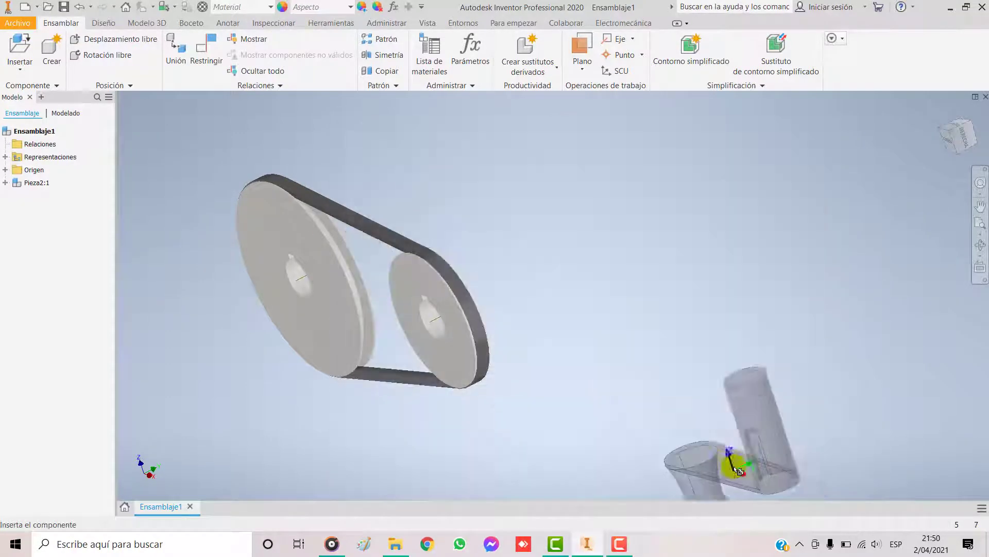
pyautogui.click(723, 283)
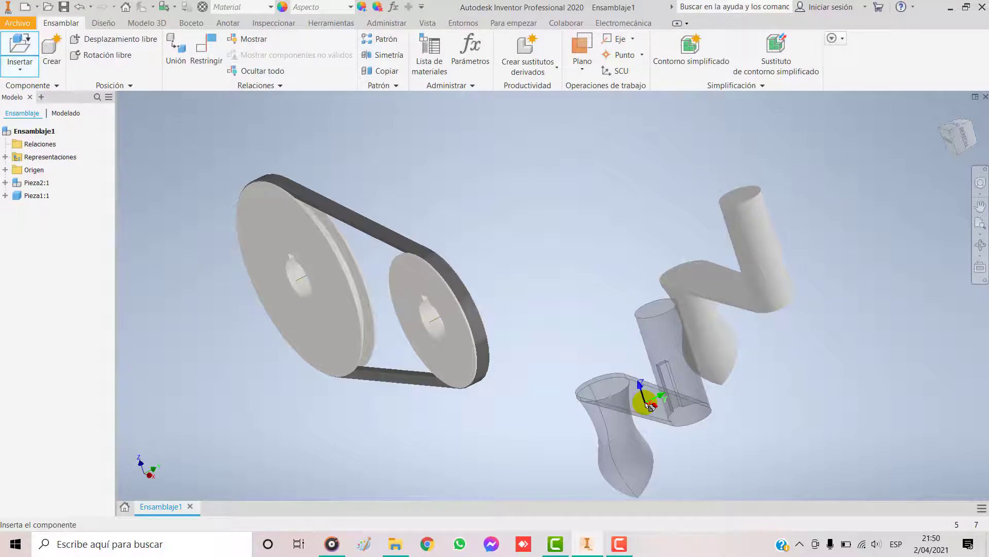
pyautogui.press('Escape')
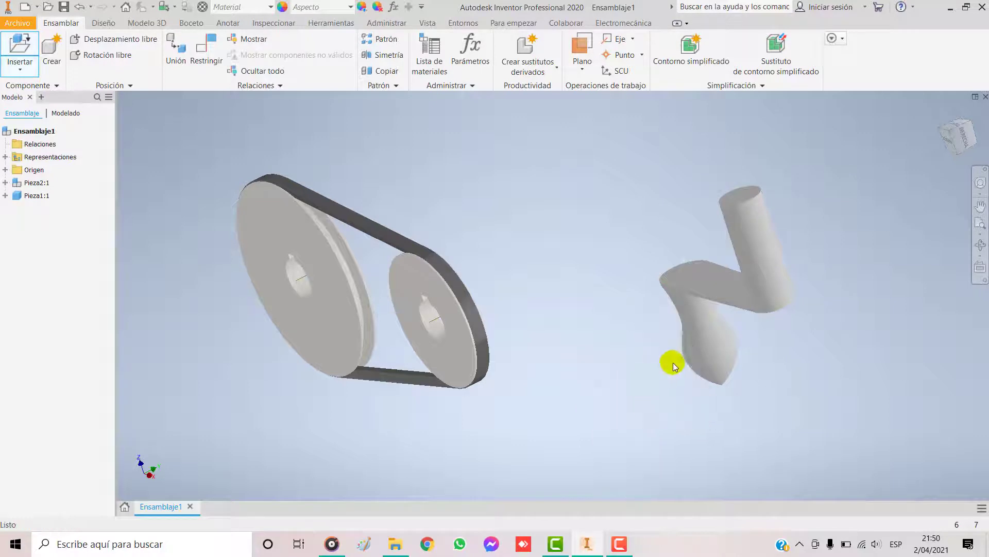
# Free-rotate the crank handle so the free end of its keyed shaft points toward the smaller pulley.
pyautogui.click(105, 55)
pyautogui.click(742, 242)
pyautogui.moveTo(747, 265); pyautogui.dragTo(768, 239)
pyautogui.moveTo(672, 333); pyautogui.dragTo(658, 332)
pyautogui.press('Escape')
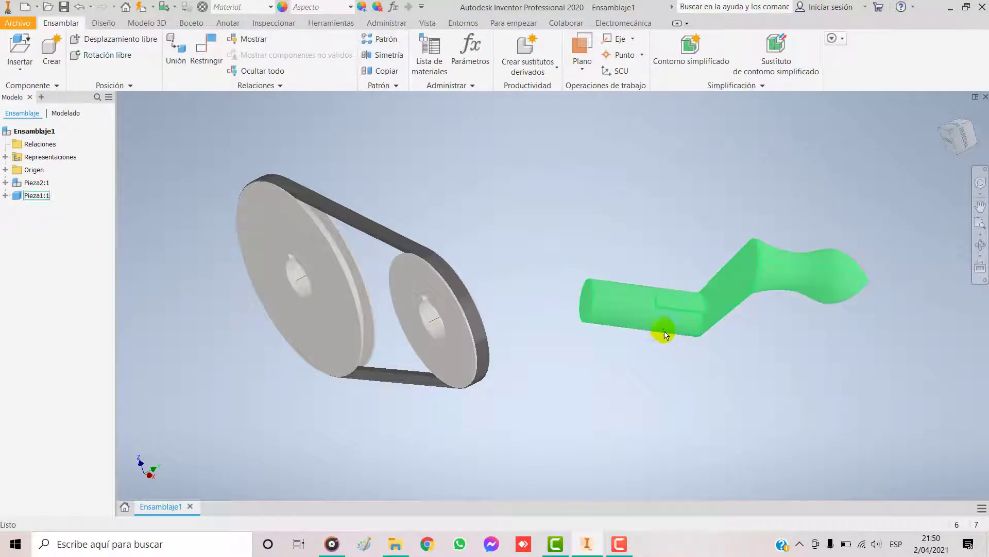
# Add an aligned Insert constraint between the end edge of the crank shaft's key and the smaller pulley's bore edge.
pyautogui.moveTo(651, 378)
pyautogui.keyDown('shift'); pyautogui.mouseDown(button='middle')
pyautogui.moveTo(619, 391)
pyautogui.moveTo(664, 390)
pyautogui.mouseUp(button='middle'); pyautogui.keyUp('shift')
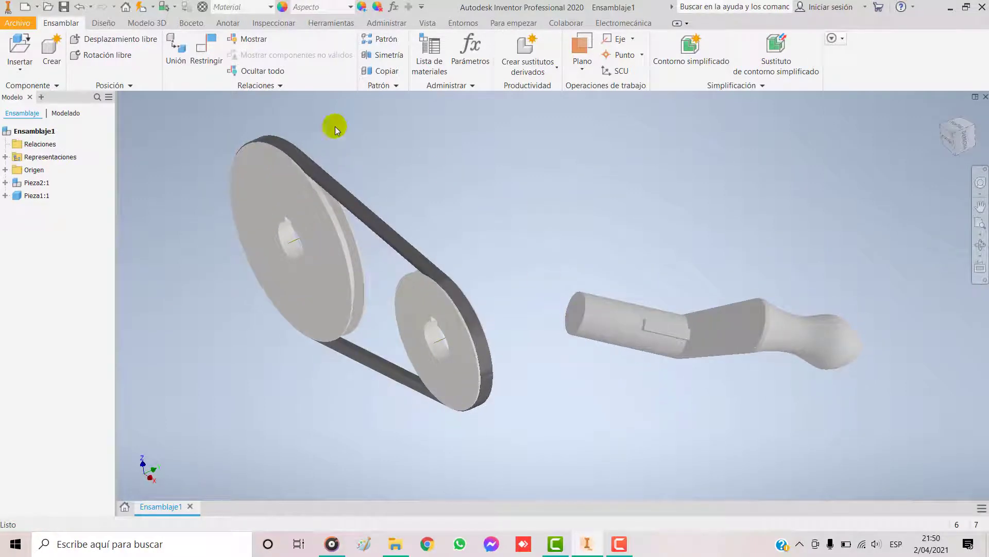
pyautogui.click(205, 54)
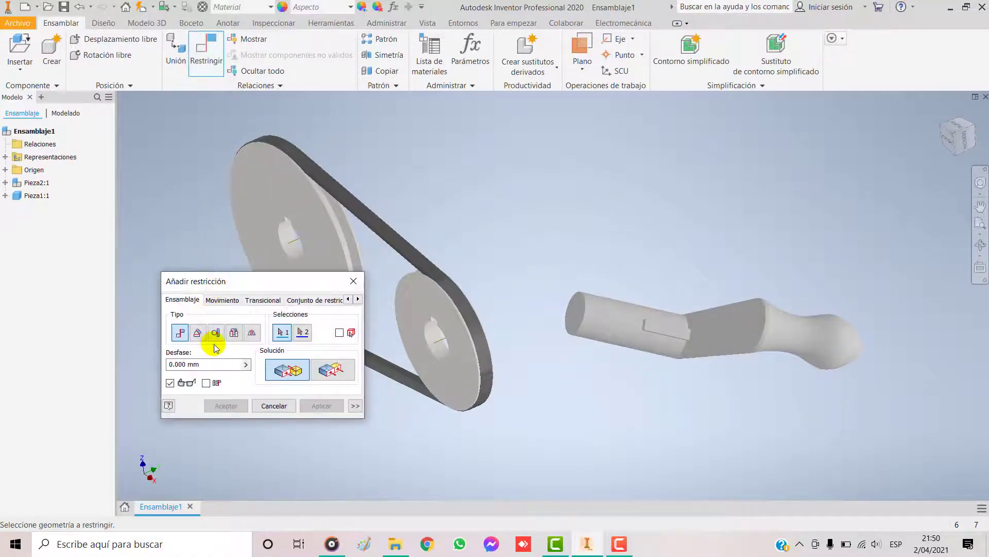
pyautogui.click(232, 334)
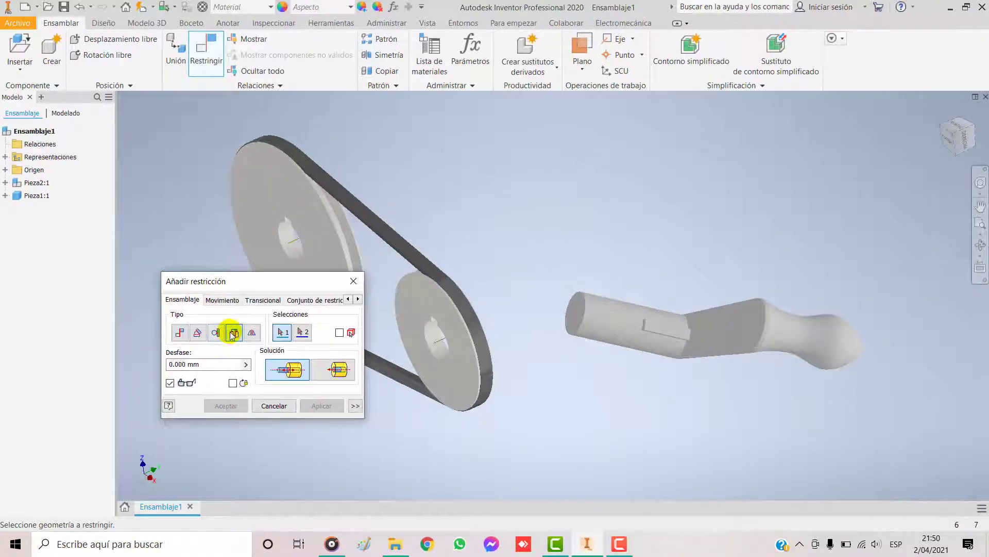
pyautogui.click(332, 372)
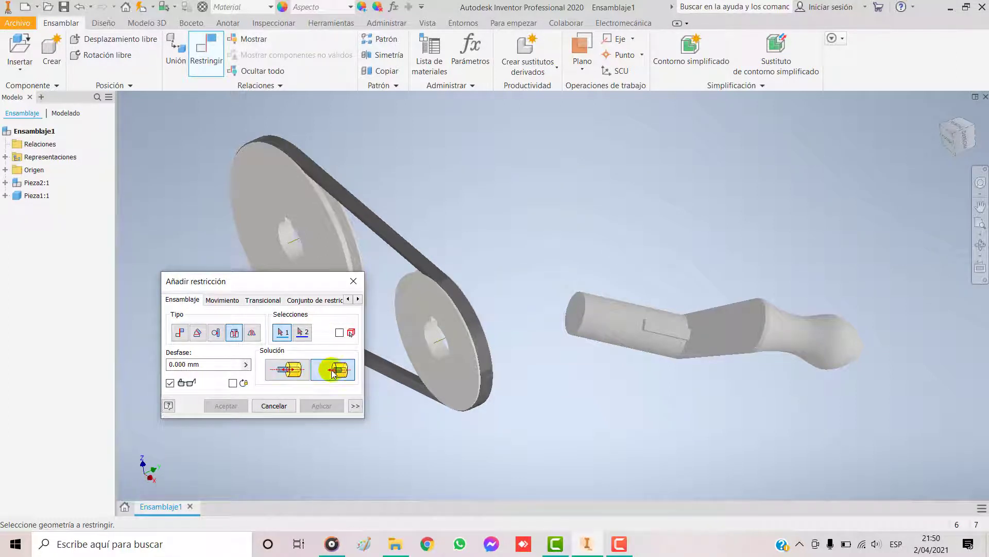
pyautogui.scroll(-3, 639, 334)
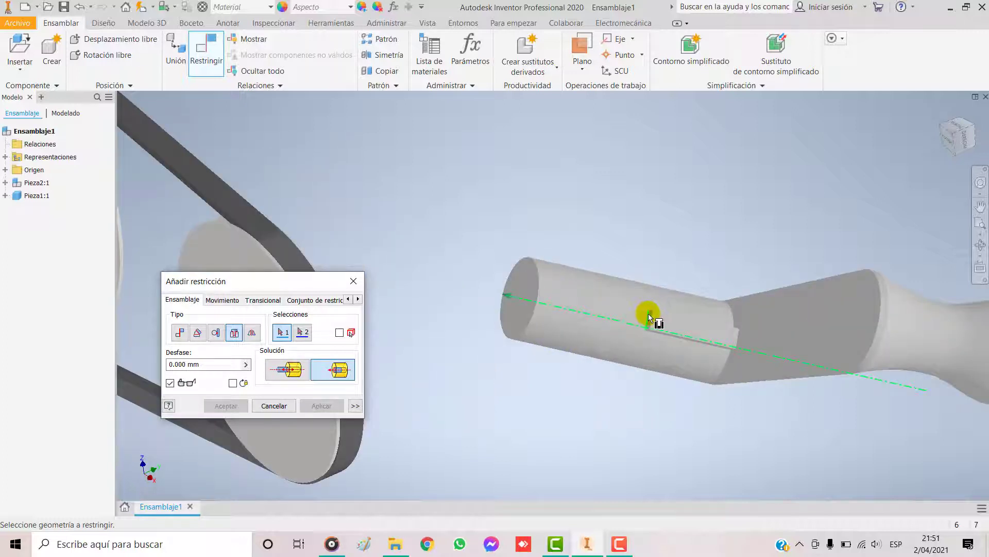
pyautogui.scroll(-4, 648, 314)
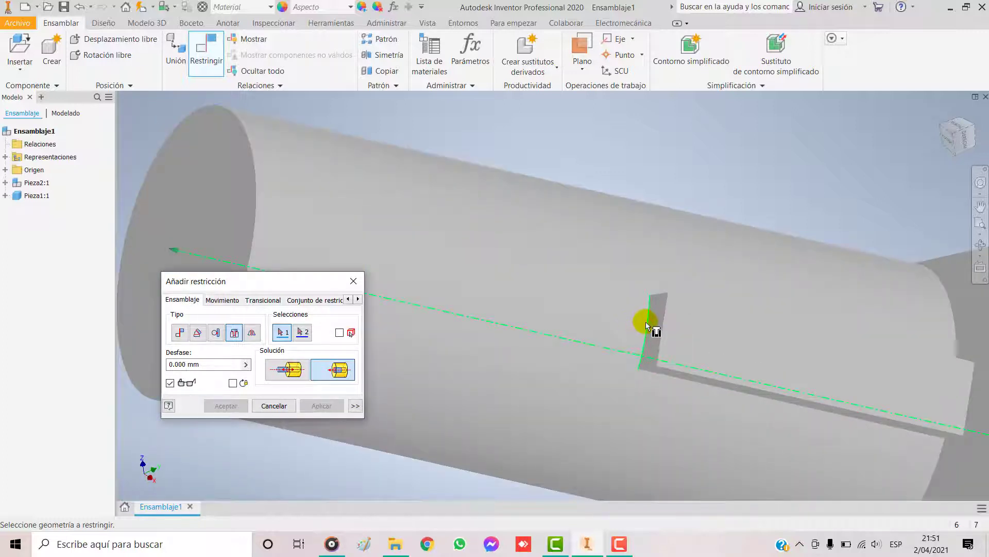
pyautogui.click(646, 322)
pyautogui.scroll(5, 453, 317)
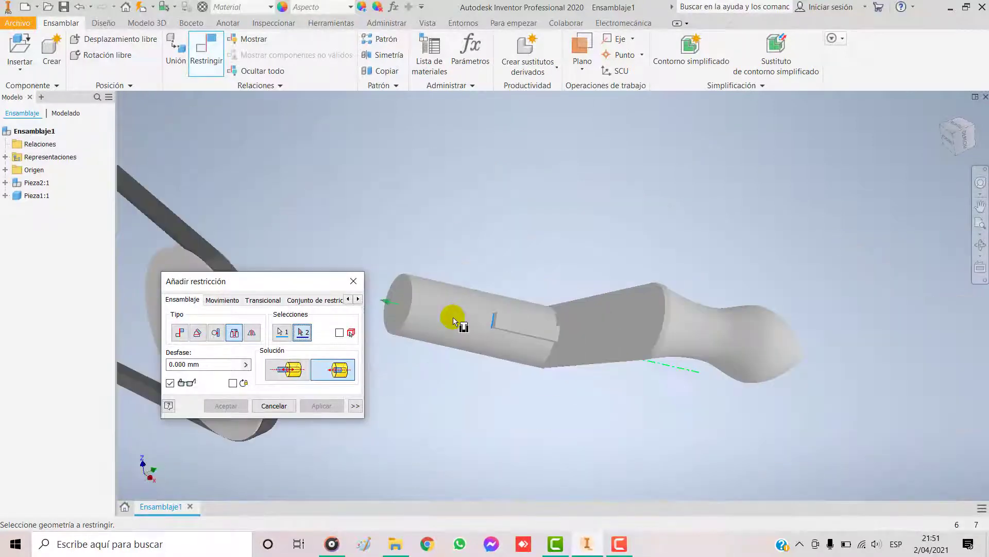
pyautogui.scroll(3, 451, 317)
pyautogui.moveTo(393, 252); pyautogui.dragTo(567, 227, button='middle')
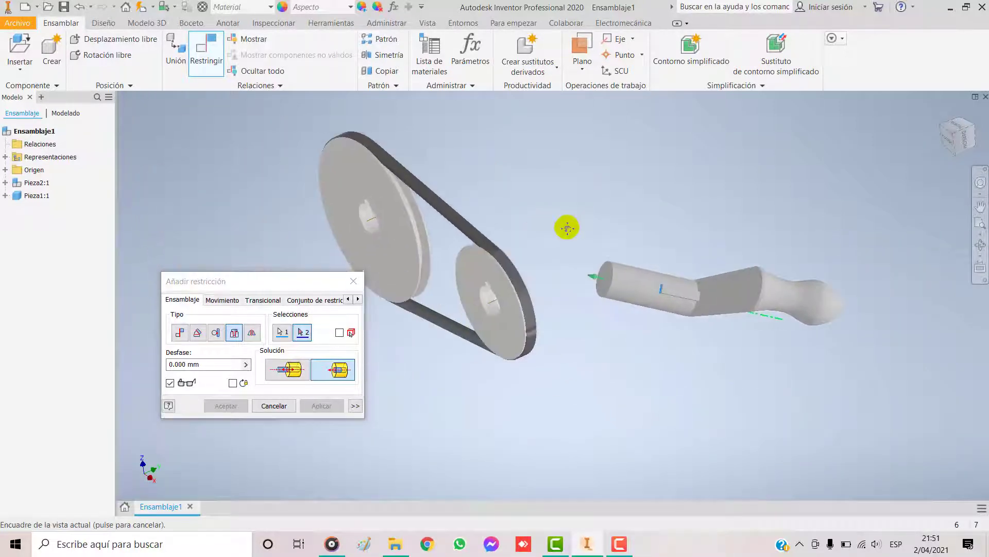
pyautogui.click(496, 300)
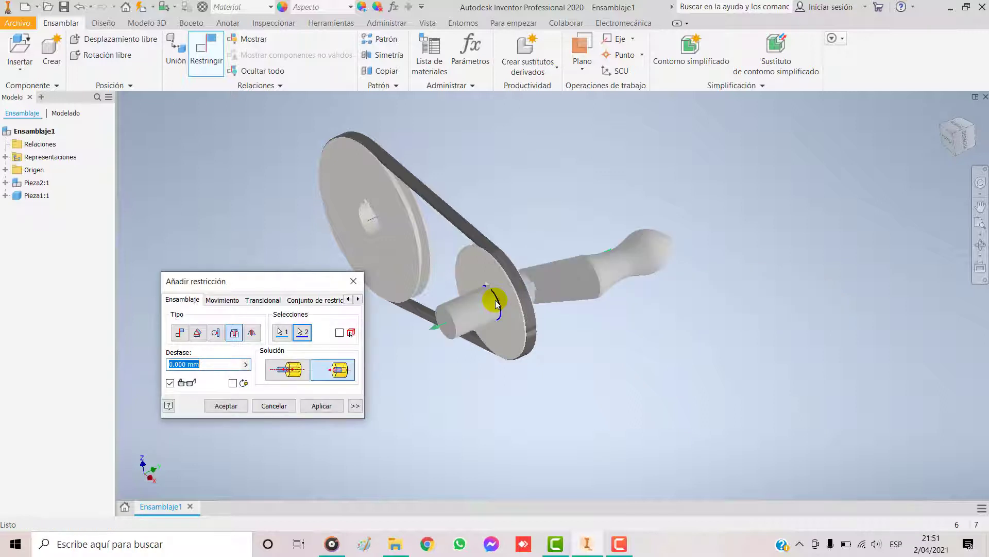
pyautogui.click(311, 406)
pyautogui.click(354, 281)
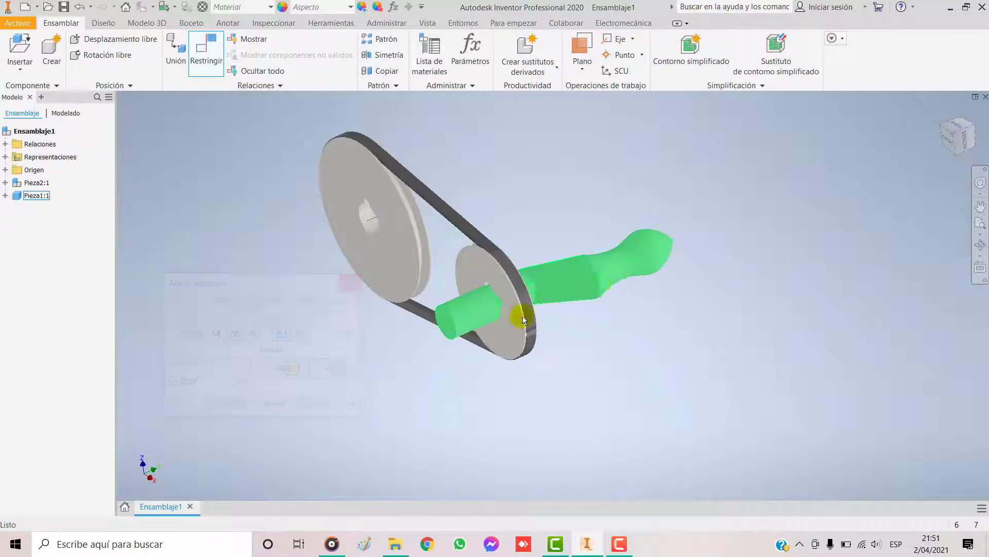
# Turn the crank handle about its shaft axis until its key sits close to the smaller pulley's keyway.
pyautogui.moveTo(574, 356)
pyautogui.keyDown('shift'); pyautogui.mouseDown(button='middle')
pyautogui.moveTo(541, 355)
pyautogui.moveTo(557, 347)
pyautogui.mouseUp(button='middle'); pyautogui.keyUp('shift')
pyautogui.click(546, 254)
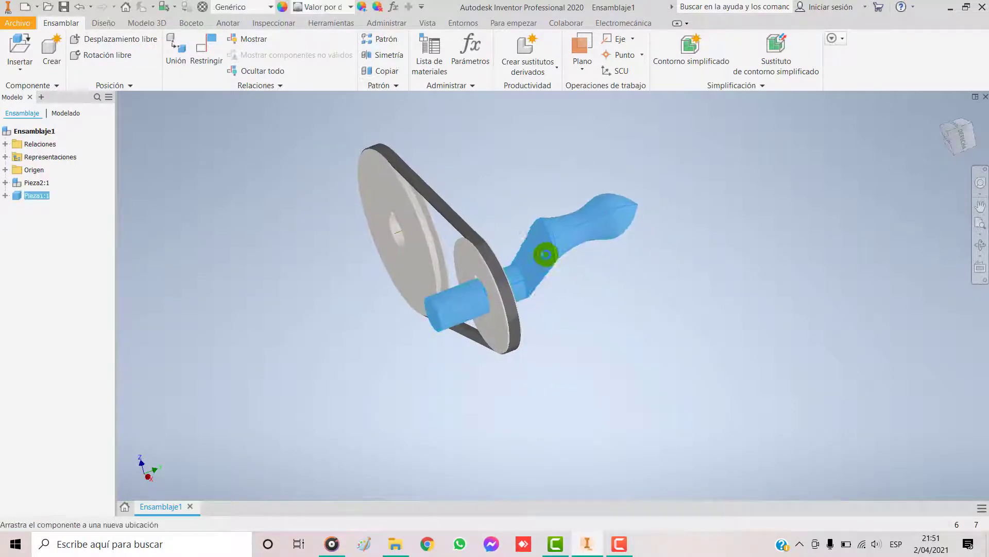
pyautogui.moveTo(547, 254); pyautogui.dragTo(504, 393)
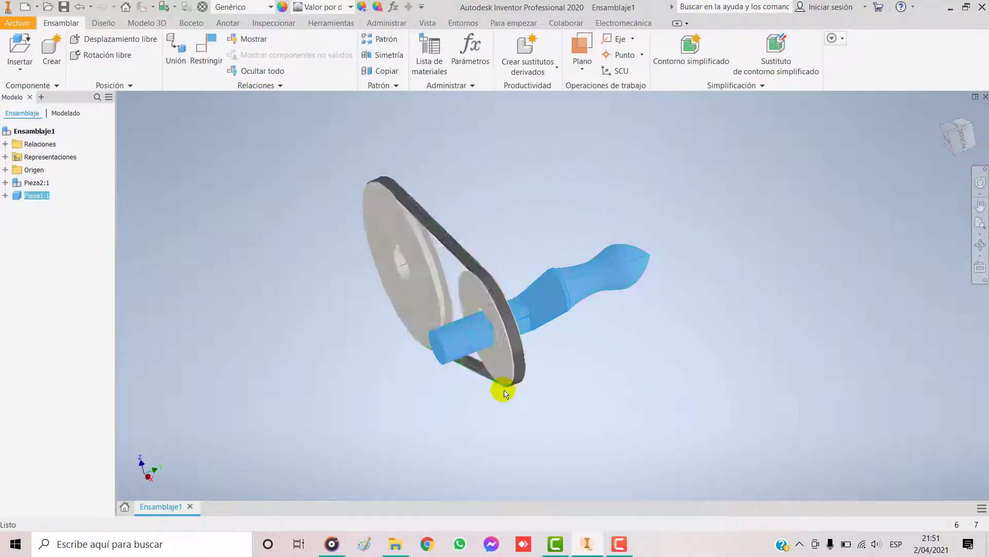
pyautogui.keyDown('shift'); pyautogui.moveTo(504, 392); pyautogui.dragTo(515, 371, button='middle'); pyautogui.keyUp('shift')
pyautogui.scroll(6, 463, 349)
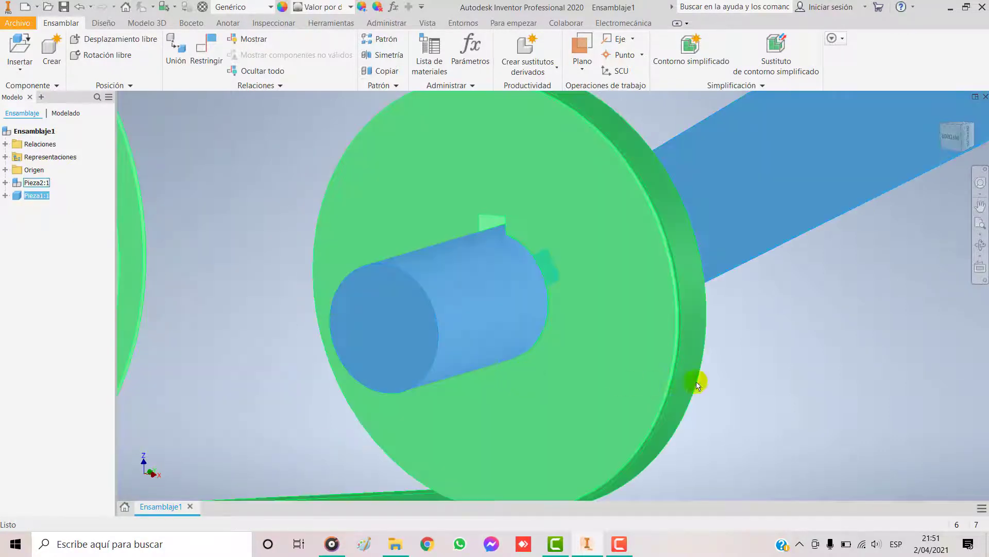
pyautogui.click(736, 387)
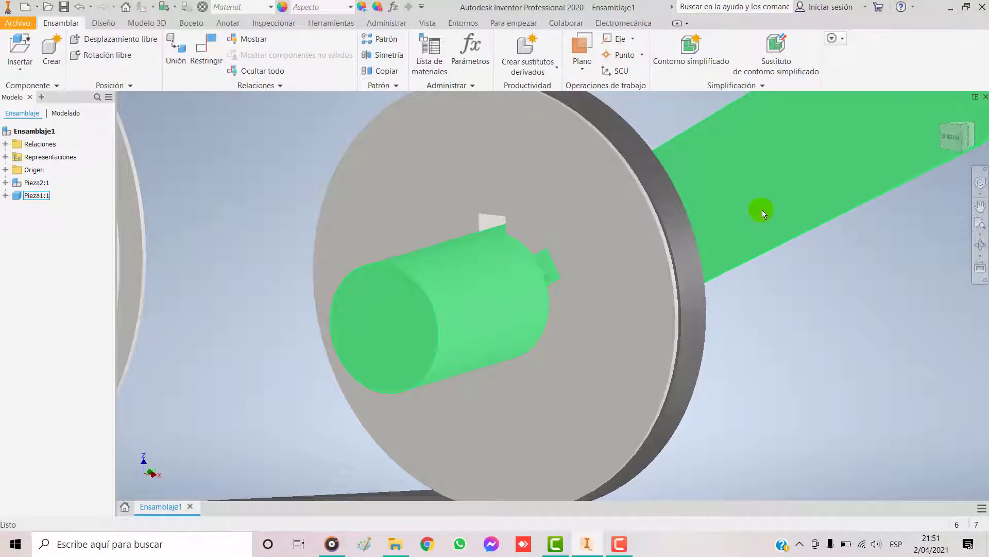
pyautogui.moveTo(762, 209); pyautogui.dragTo(573, 134)
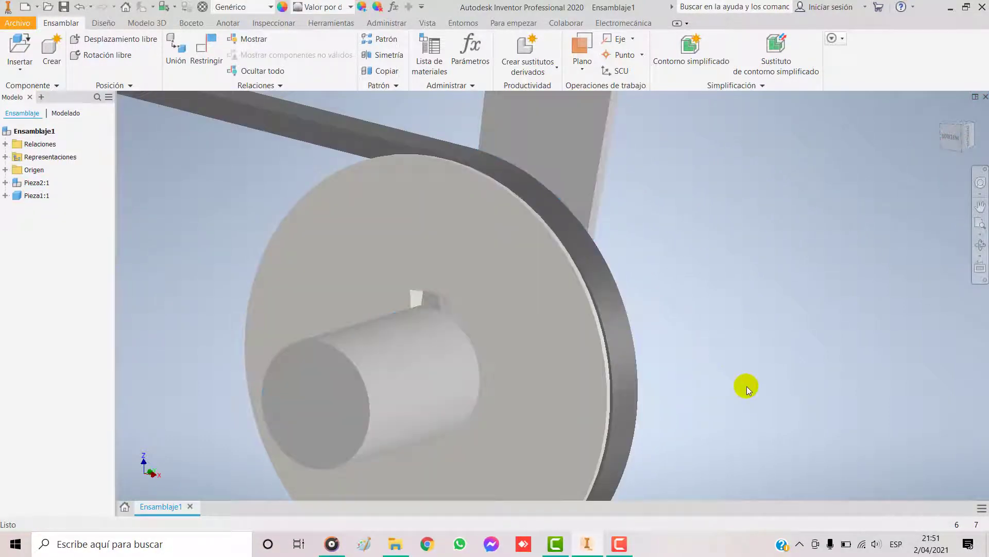
pyautogui.keyDown('shift'); pyautogui.moveTo(505, 349); pyautogui.dragTo(607, 350, button='middle'); pyautogui.keyUp('shift')
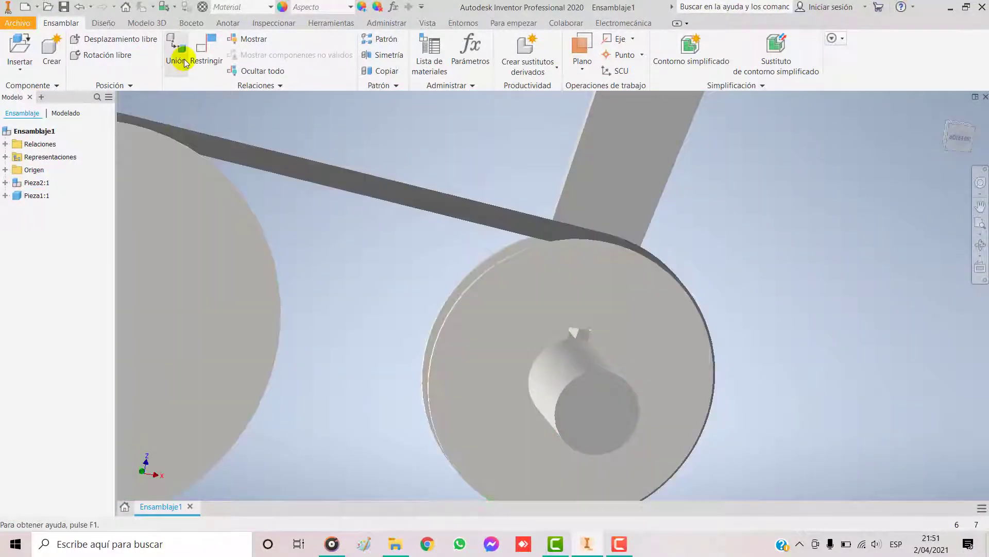
# Add a Mate constraint between the side face of the smaller pulley's keyway and the matching side face of the crank's key.
pyautogui.click(206, 49)
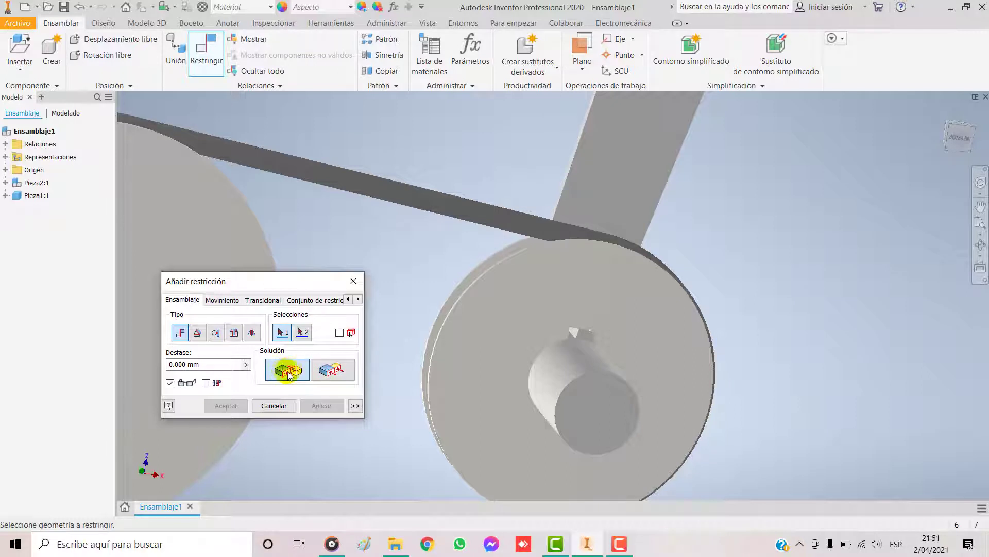
pyautogui.scroll(-5, 574, 336)
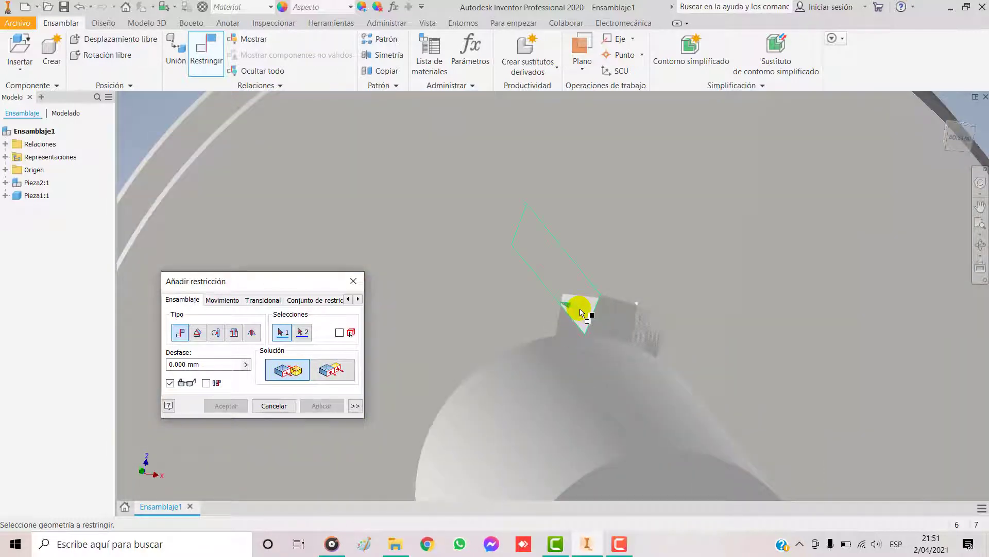
pyautogui.click(580, 312)
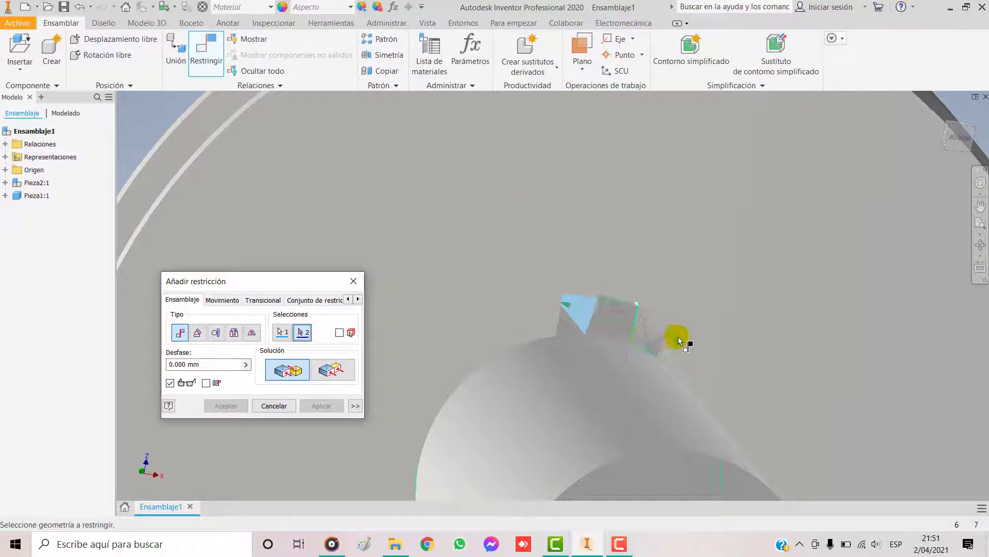
pyautogui.keyDown('shift'); pyautogui.moveTo(680, 335); pyautogui.dragTo(642, 336, button='middle'); pyautogui.keyUp('shift')
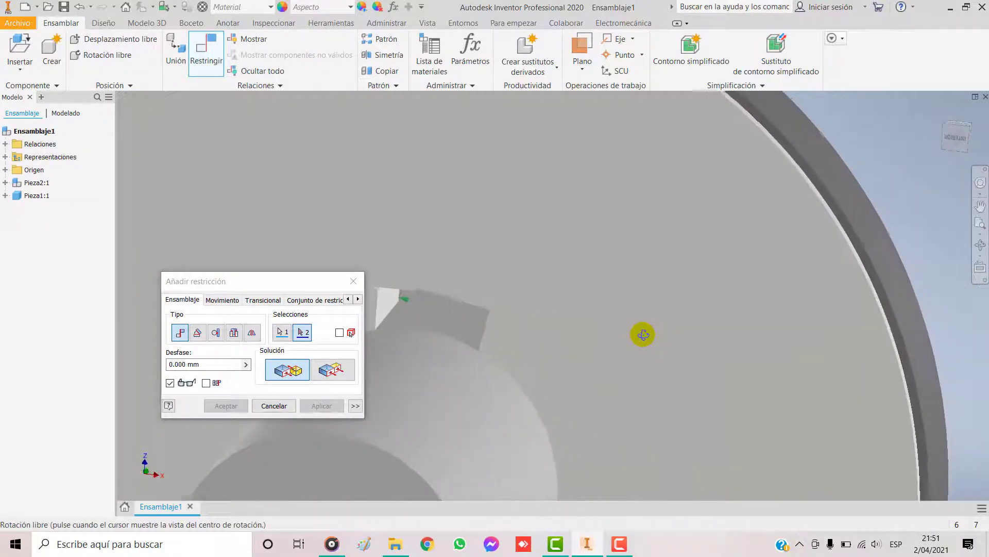
pyautogui.click(384, 308)
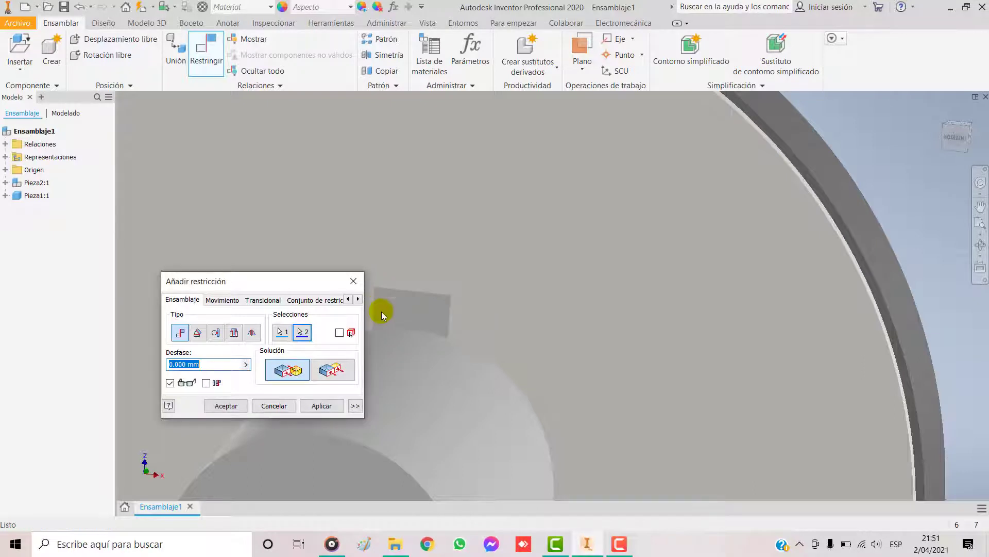
pyautogui.click(309, 406)
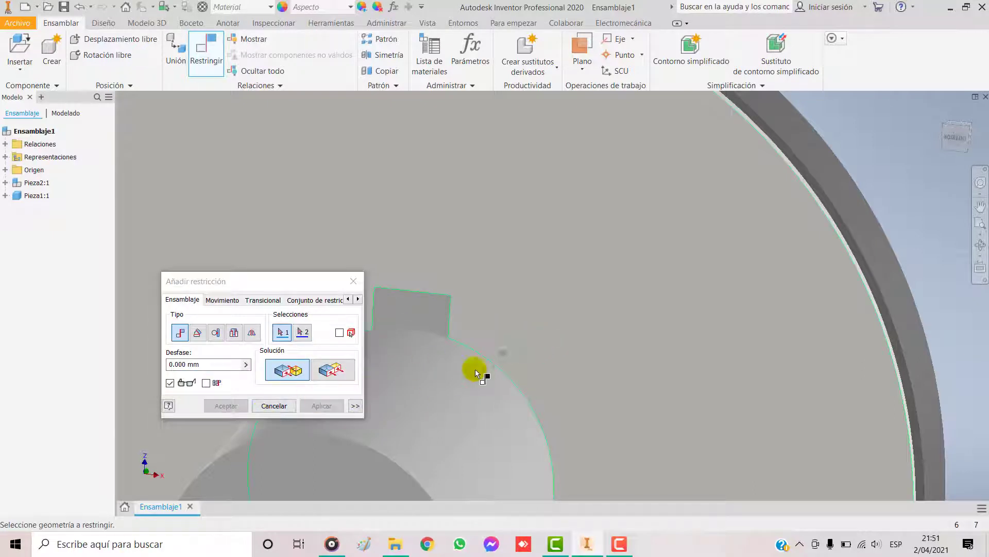
pyautogui.scroll(-5, 636, 349)
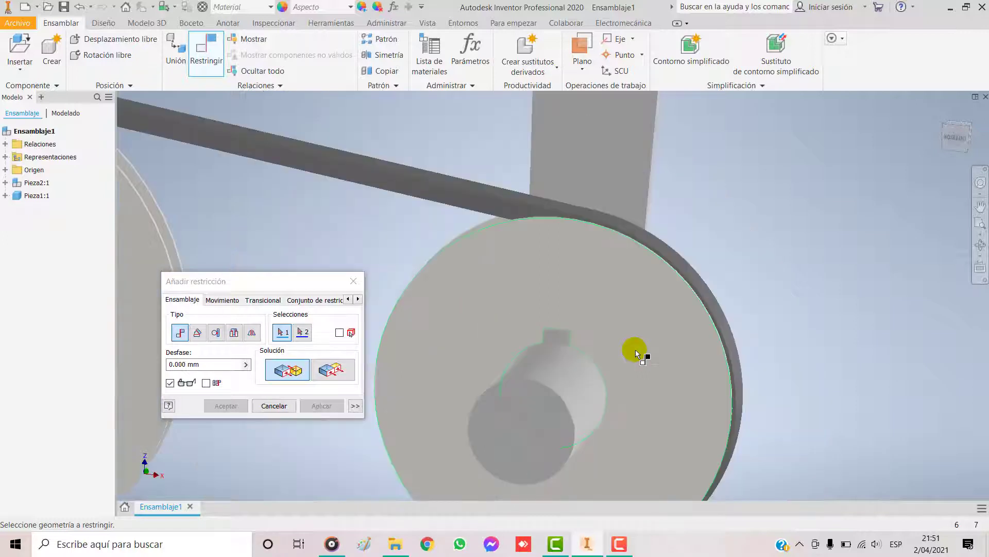
pyautogui.keyDown('shift'); pyautogui.moveTo(728, 254); pyautogui.dragTo(574, 287, button='middle'); pyautogui.keyUp('shift')
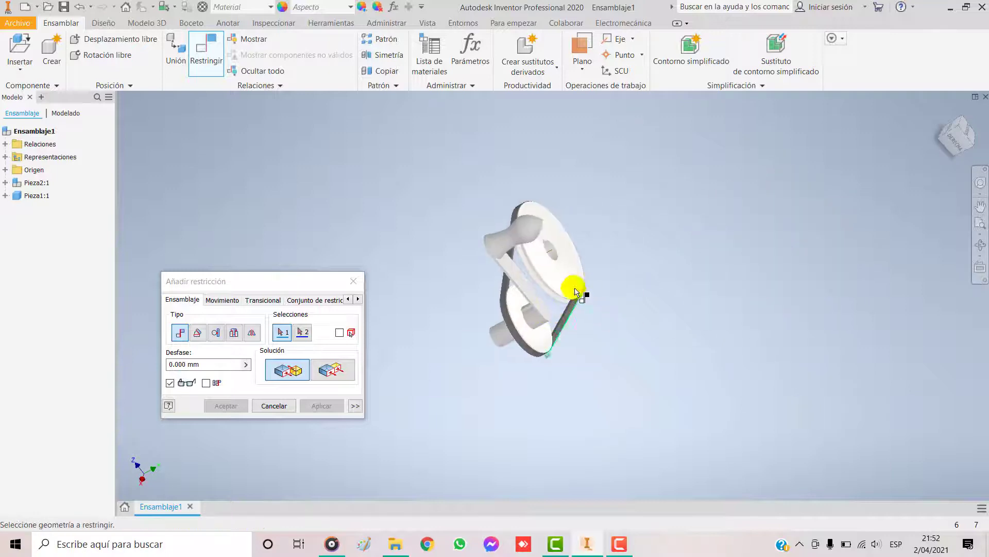
pyautogui.click(354, 281)
# Insert one instance of the Pieza3 roller shaft from the CARDADORA folder and place it beside the larger pulley.
pyautogui.keyDown('shift'); pyautogui.moveTo(521, 371); pyautogui.dragTo(596, 320, button='middle'); pyautogui.keyUp('shift')
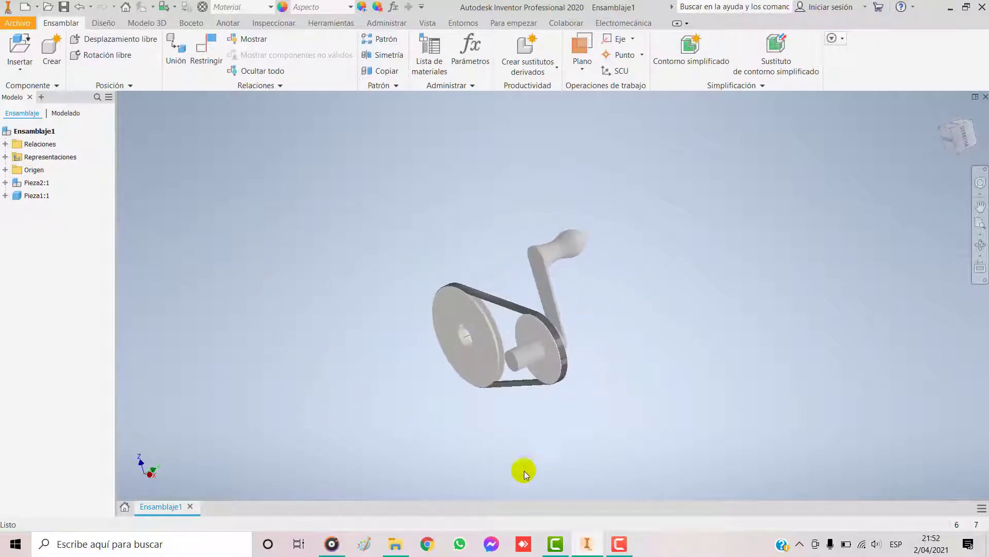
pyautogui.moveTo(590, 398); pyautogui.dragTo(583, 329, button='middle')
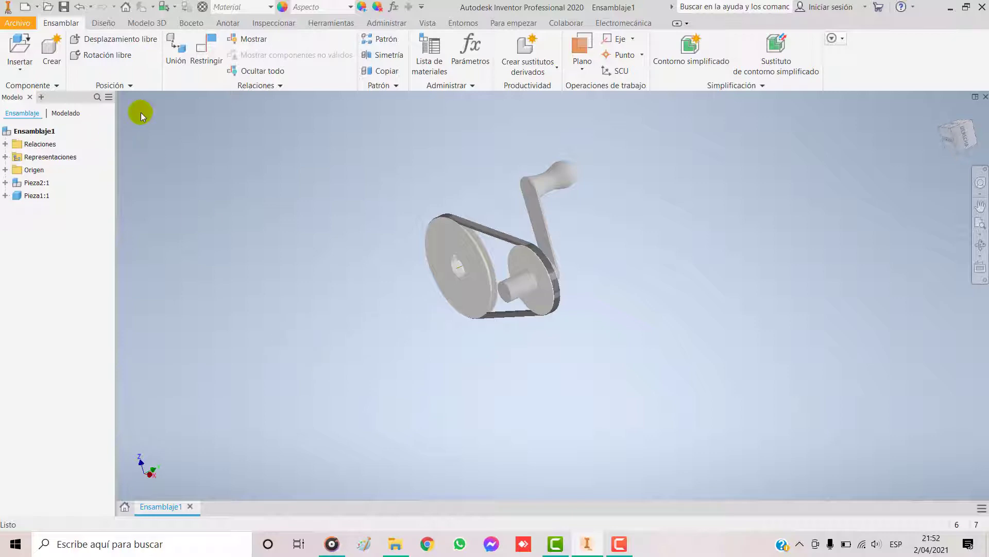
pyautogui.click(19, 46)
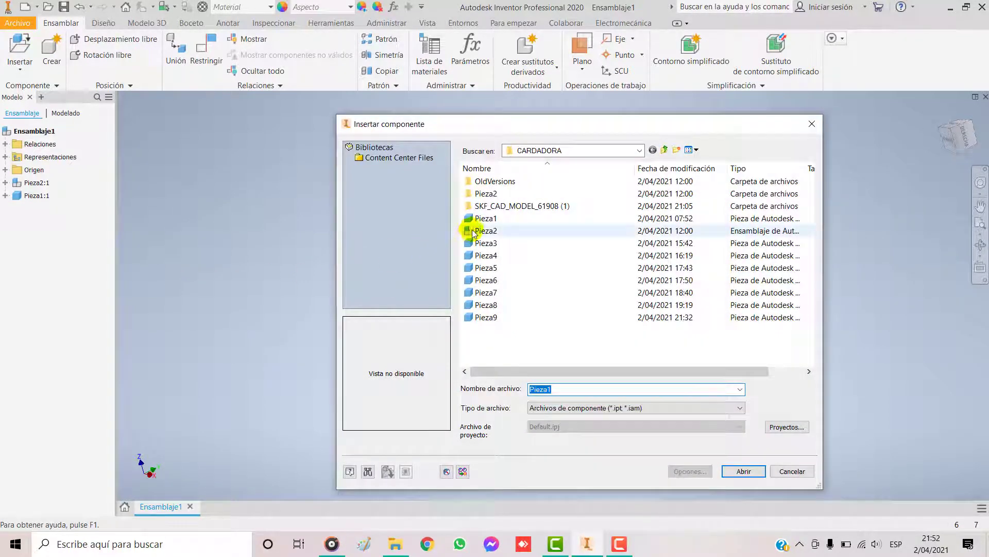
pyautogui.click(484, 218)
pyautogui.click(484, 230)
pyautogui.click(483, 245)
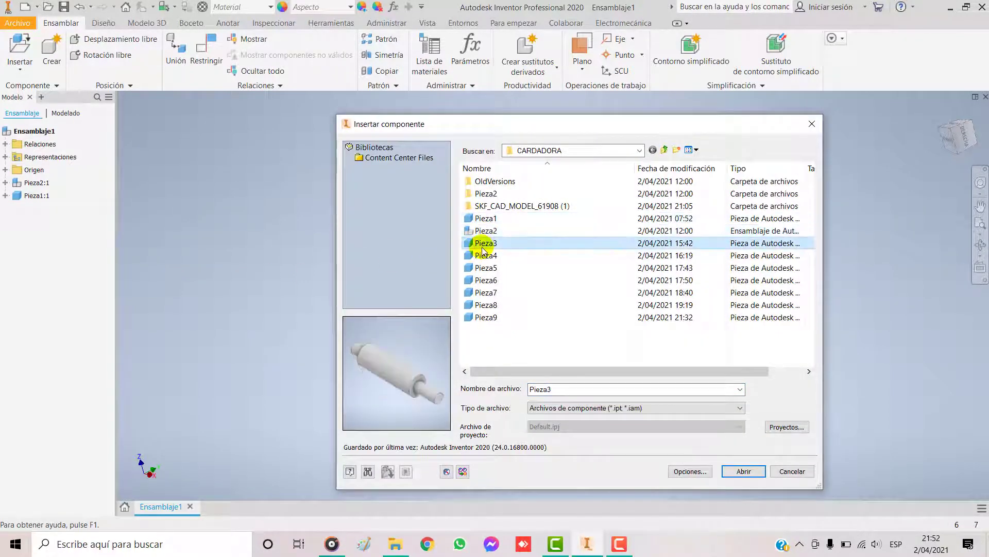
pyautogui.click(742, 471)
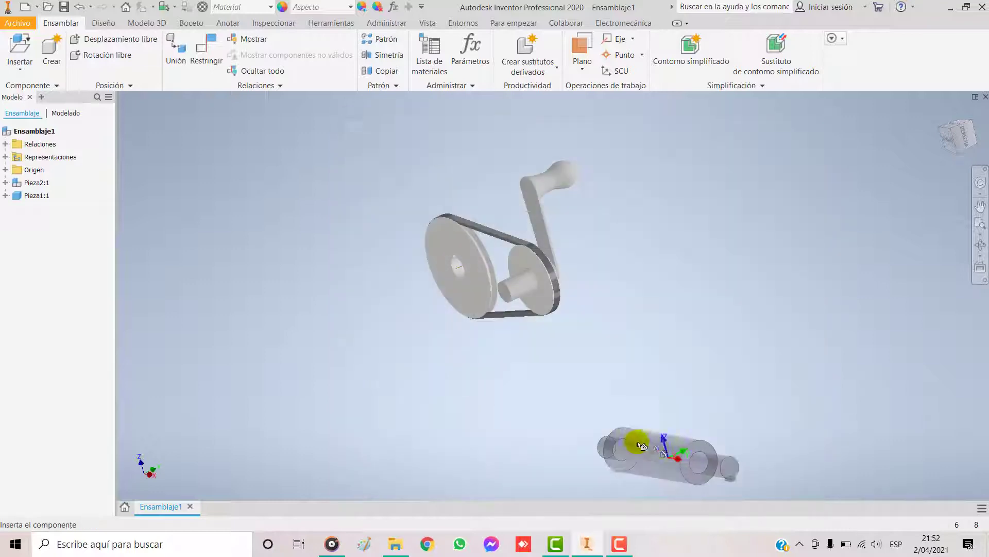
pyautogui.click(289, 312)
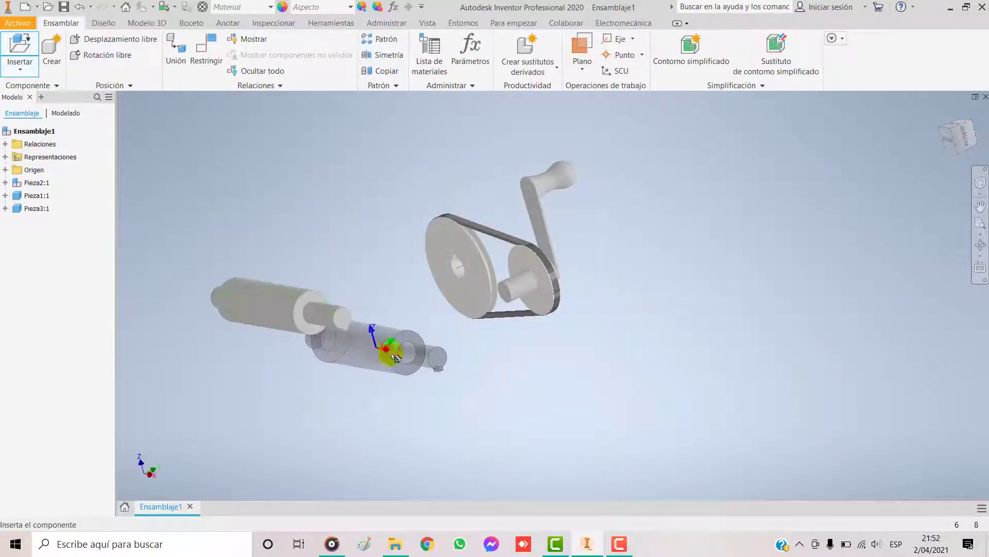
pyautogui.press('Escape')
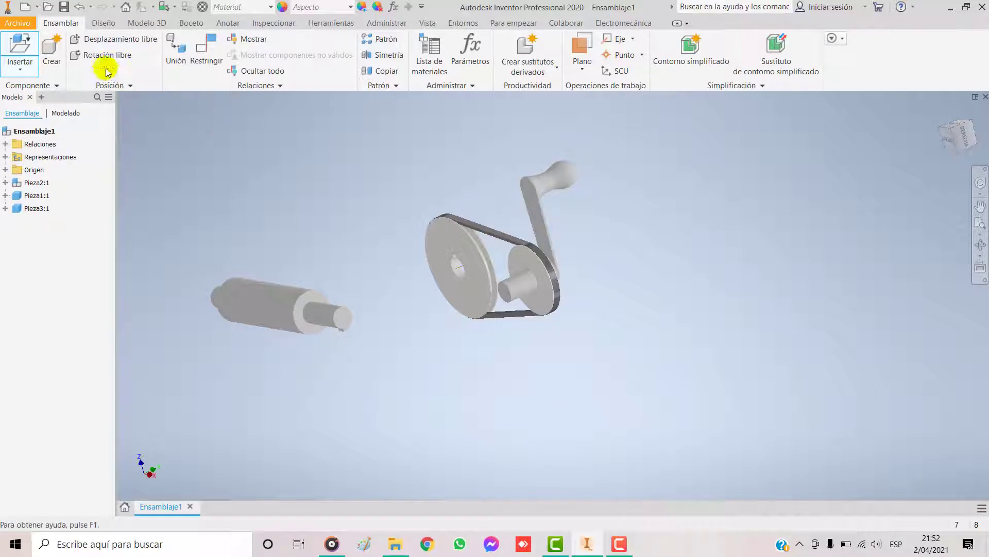
# Rotate the Pieza3 roller shaft freely until it lies roughly horizontal with its keyed end towards the larger pulley.
pyautogui.click(102, 56)
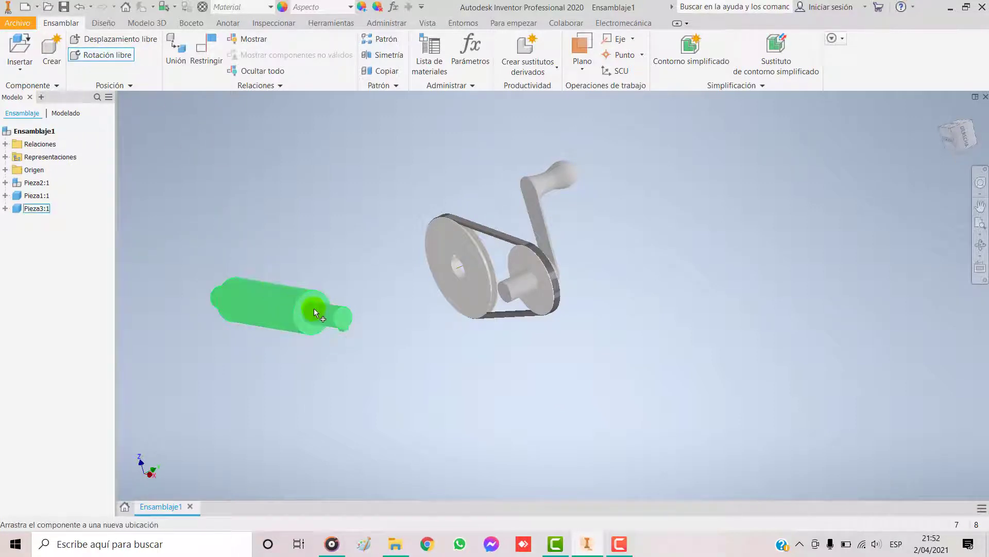
pyautogui.click(314, 308)
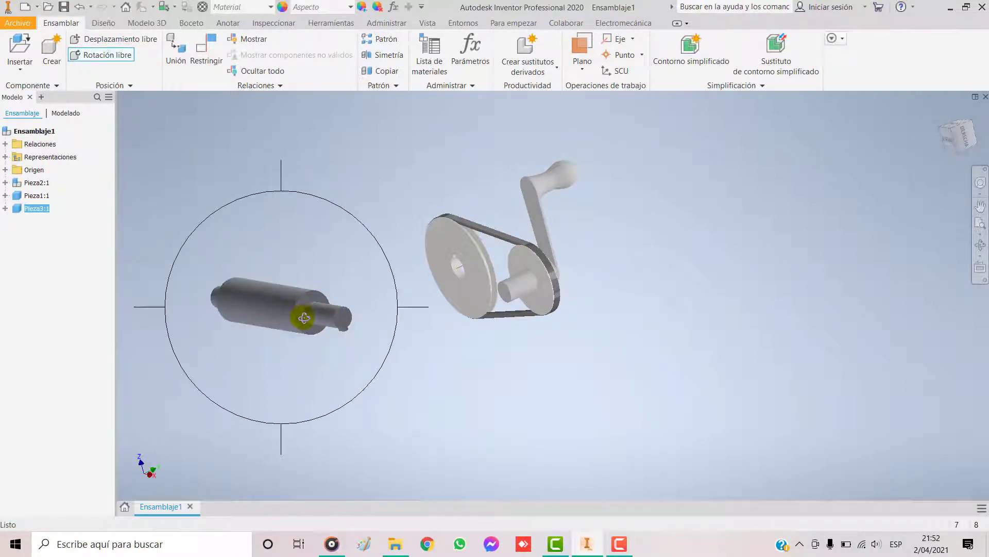
pyautogui.moveTo(304, 317); pyautogui.dragTo(311, 336)
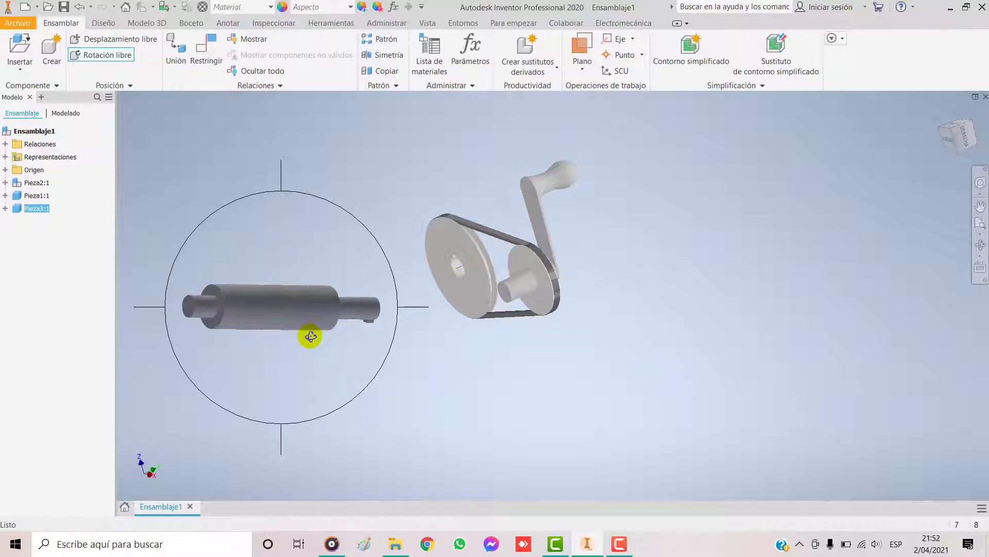
pyautogui.press('Escape')
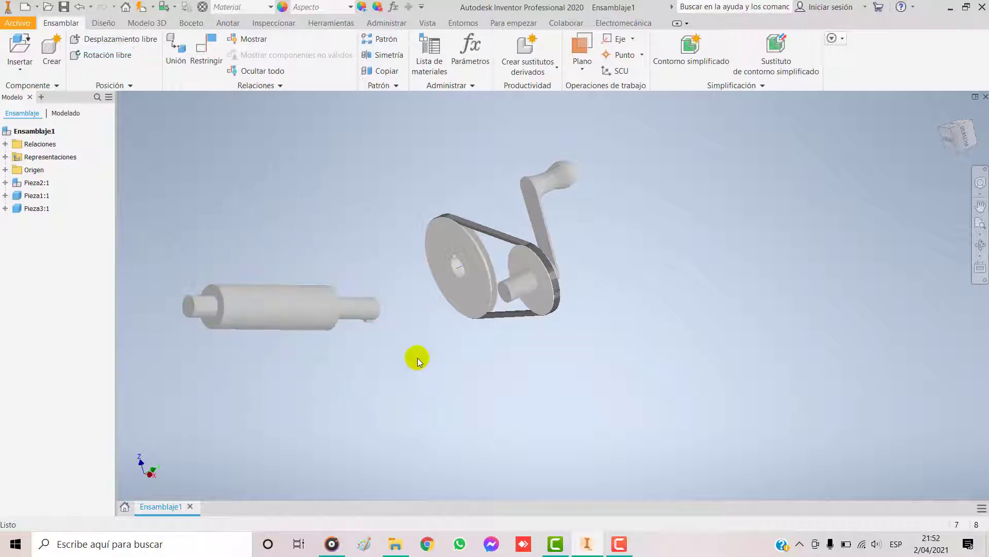
# Add an aligned Insert constraint with 0 mm offset between the roller shaft's keyed end edge and the larger pulley's bore edge.
pyautogui.keyDown('shift'); pyautogui.moveTo(463, 362); pyautogui.dragTo(299, 352, button='middle'); pyautogui.keyUp('shift')
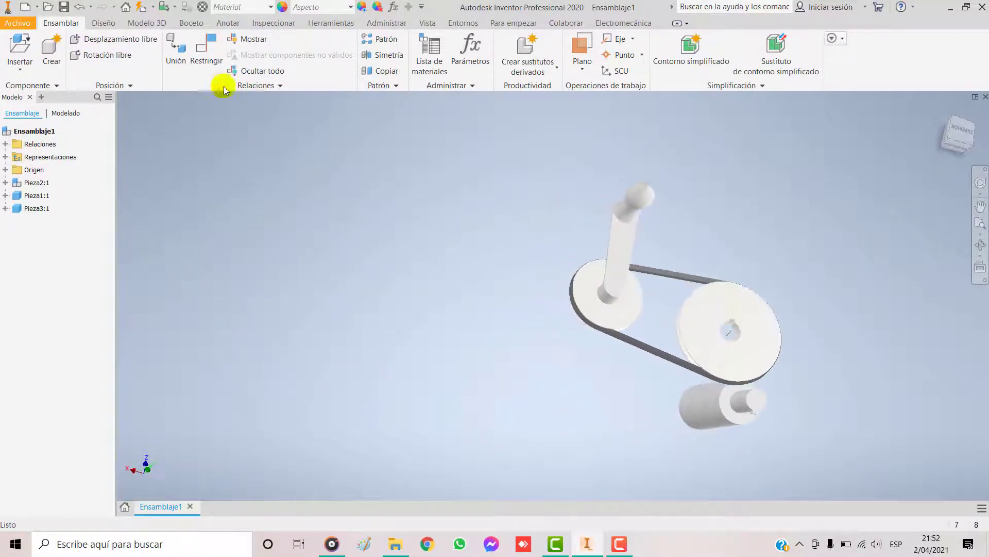
pyautogui.click(205, 51)
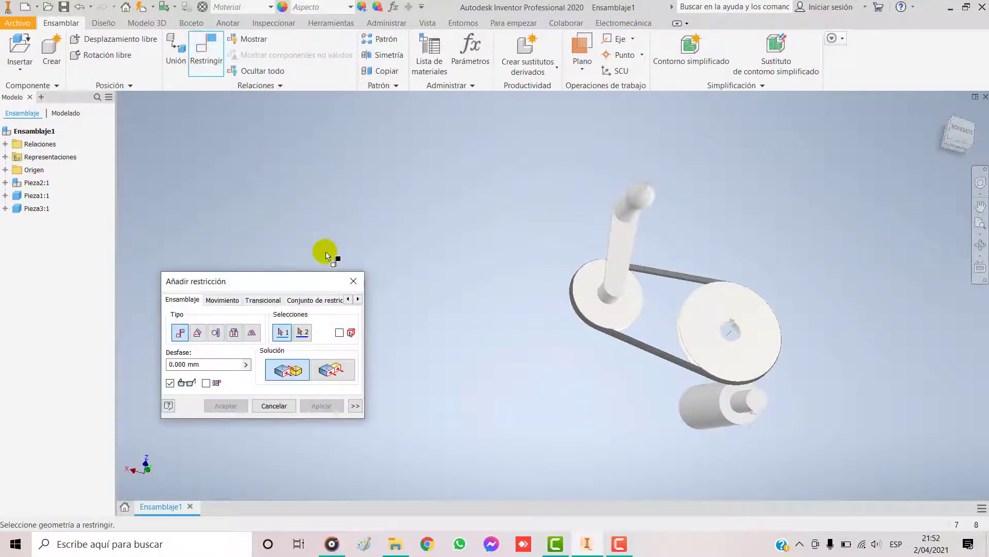
pyautogui.click(233, 334)
pyautogui.click(333, 371)
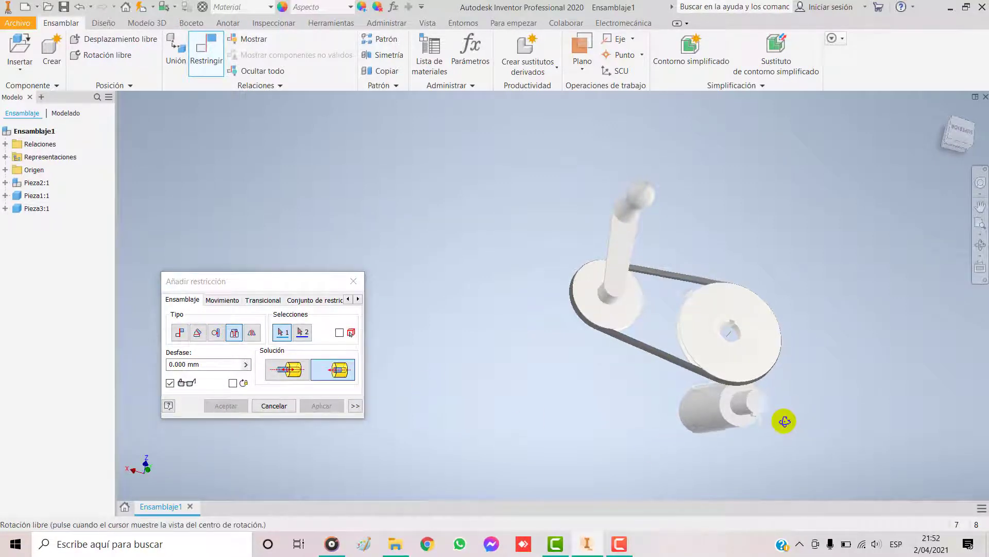
pyautogui.scroll(3, 741, 425)
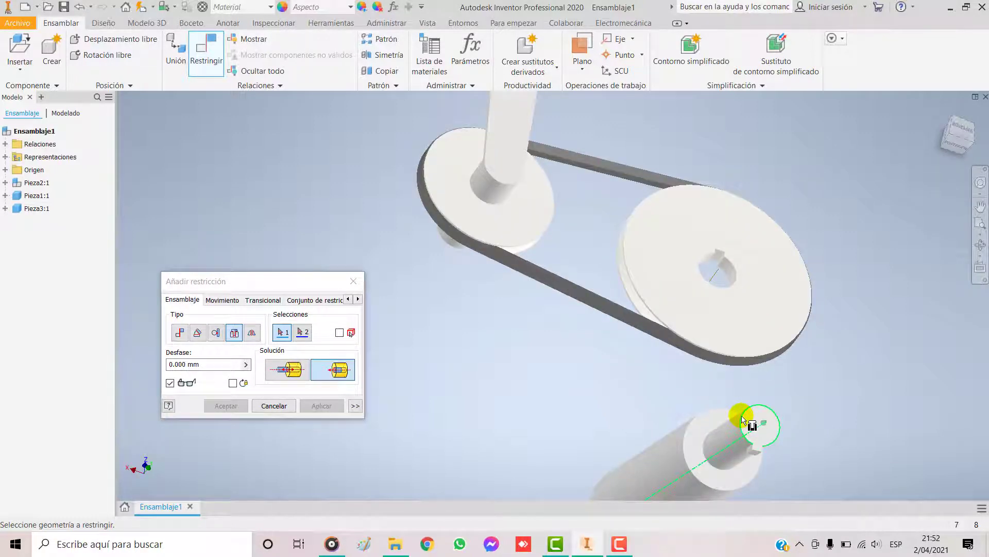
pyautogui.click(742, 420)
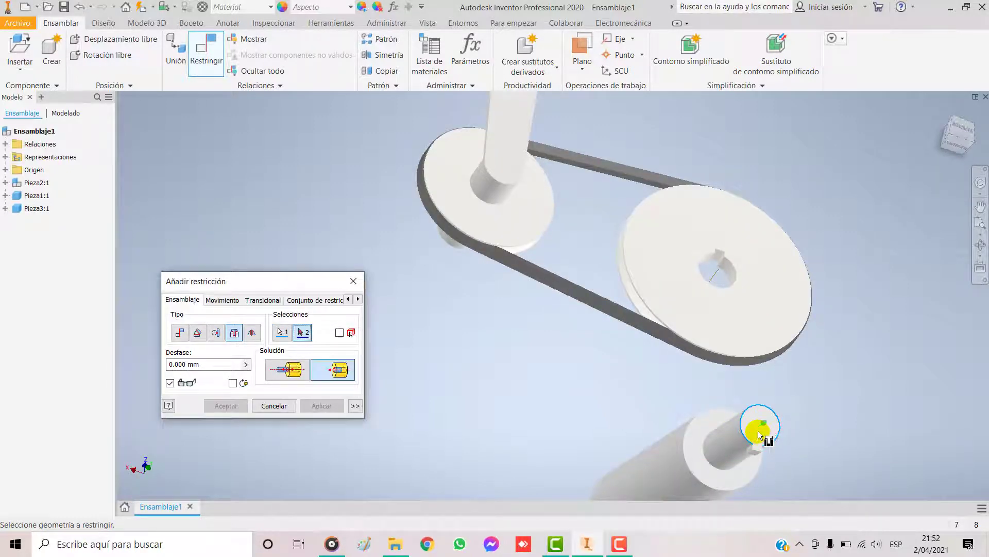
pyautogui.click(713, 290)
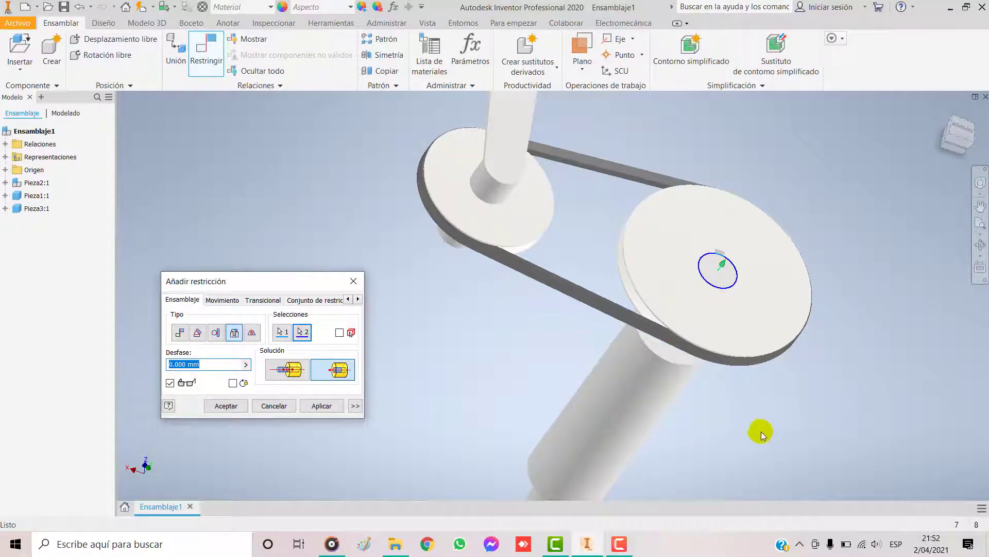
pyautogui.click(320, 405)
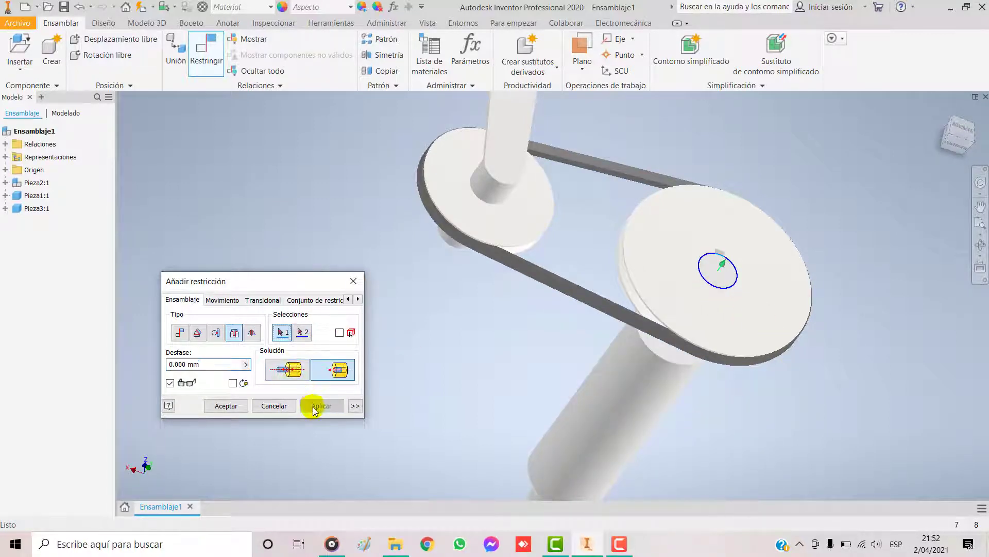
pyautogui.click(353, 281)
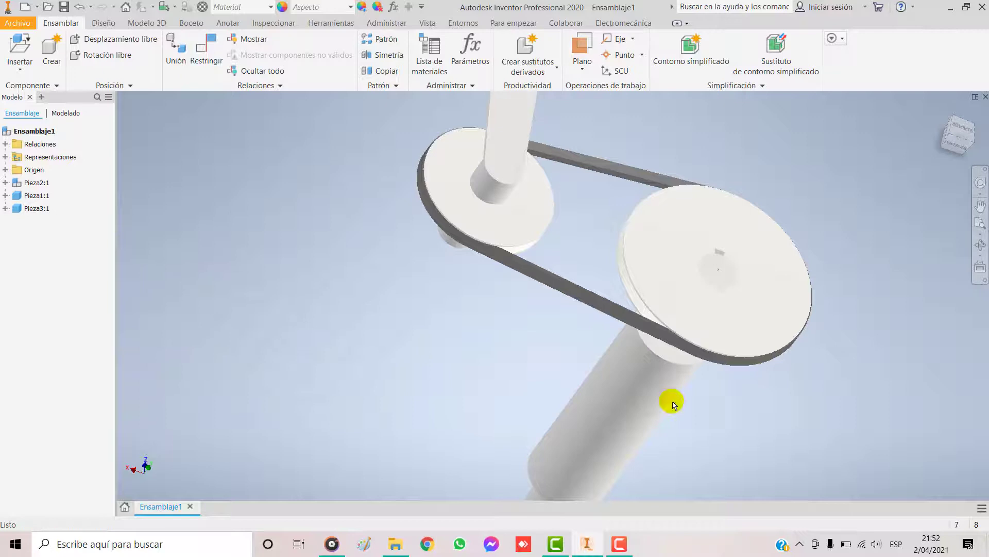
# Add a Mate constraint with 0 mm offset between the roller shaft key's side face and the matching side face of the larger pulley's keyway.
pyautogui.click(637, 397)
pyautogui.keyDown('shift'); pyautogui.moveTo(823, 372); pyautogui.dragTo(654, 372, button='middle'); pyautogui.keyUp('shift')
pyautogui.click(604, 302)
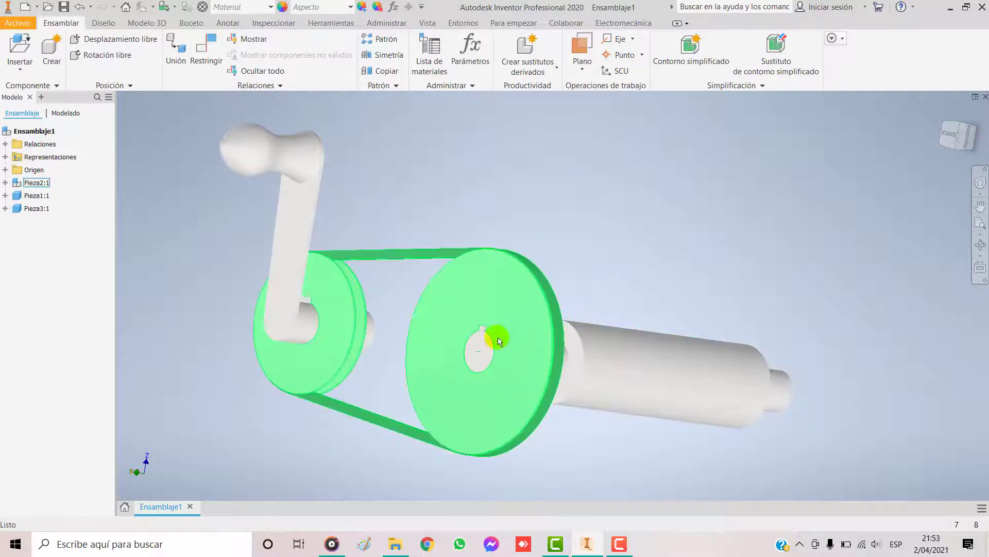
pyautogui.scroll(-5, 497, 336)
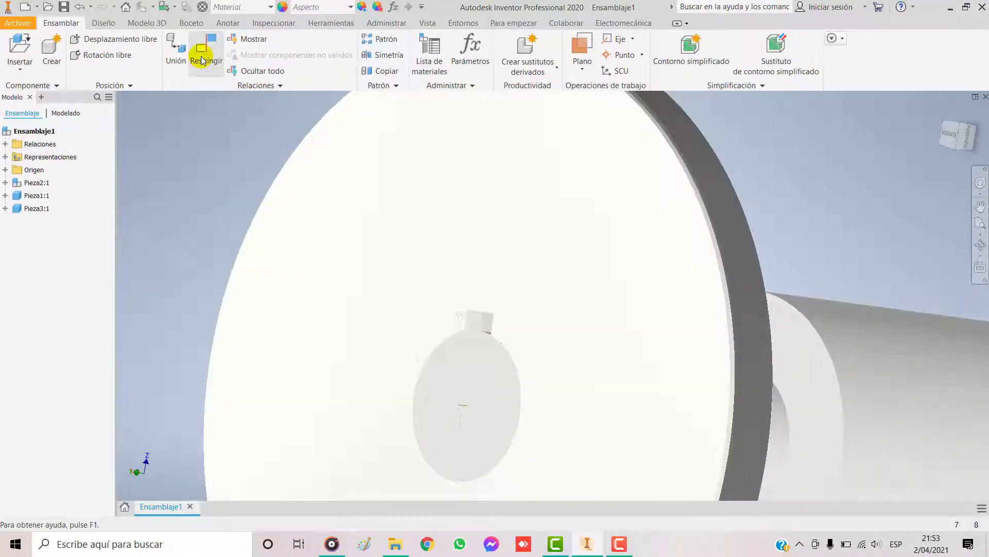
pyautogui.click(205, 54)
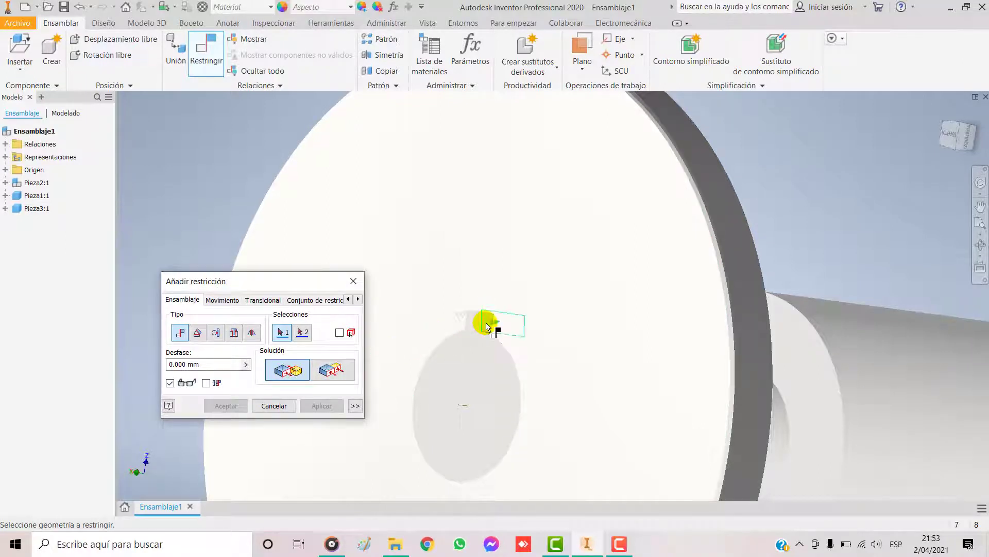
pyautogui.moveTo(504, 343)
pyautogui.scroll(-3, 484, 361)
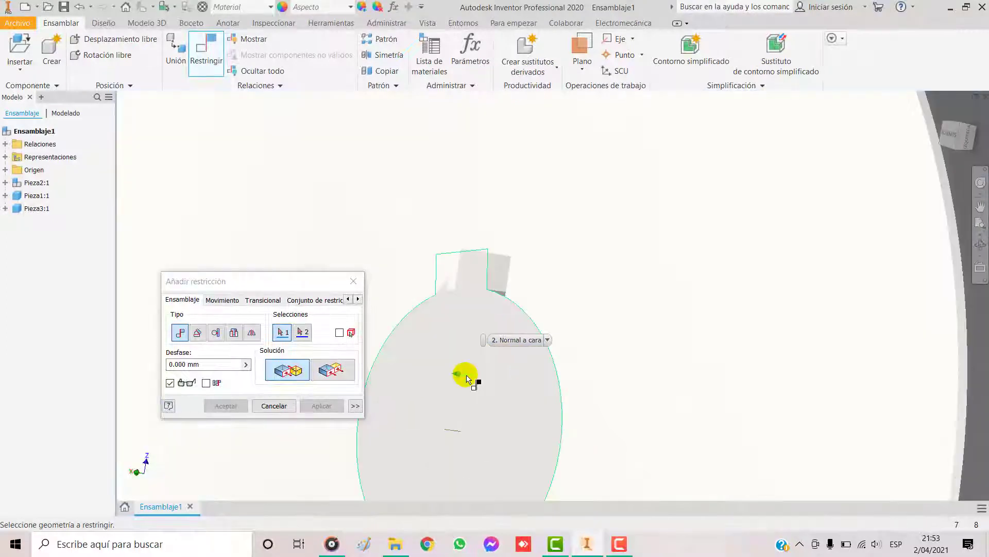
pyautogui.click(492, 276)
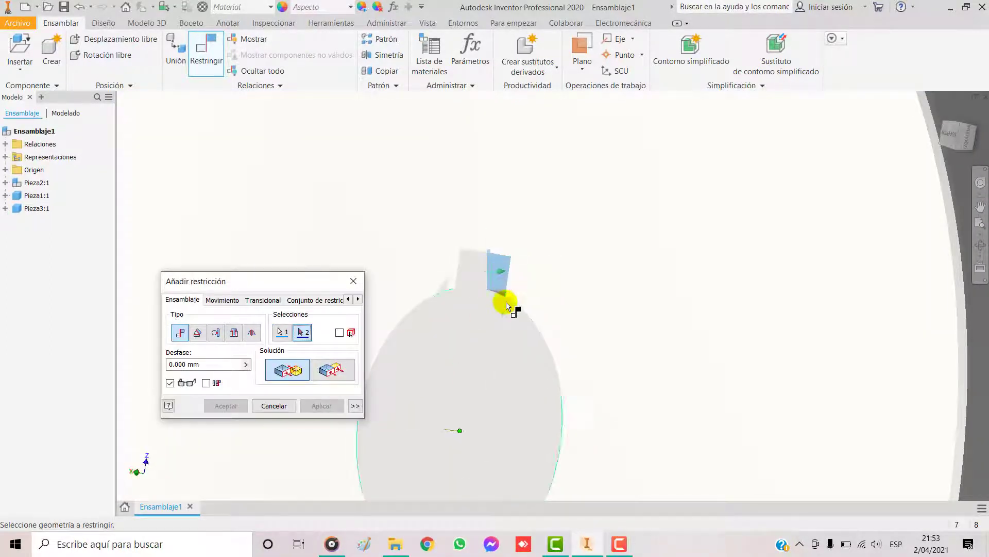
pyautogui.keyDown('shift'); pyautogui.moveTo(503, 323); pyautogui.dragTo(529, 332, button='middle'); pyautogui.keyUp('shift')
pyautogui.scroll(3, 528, 332)
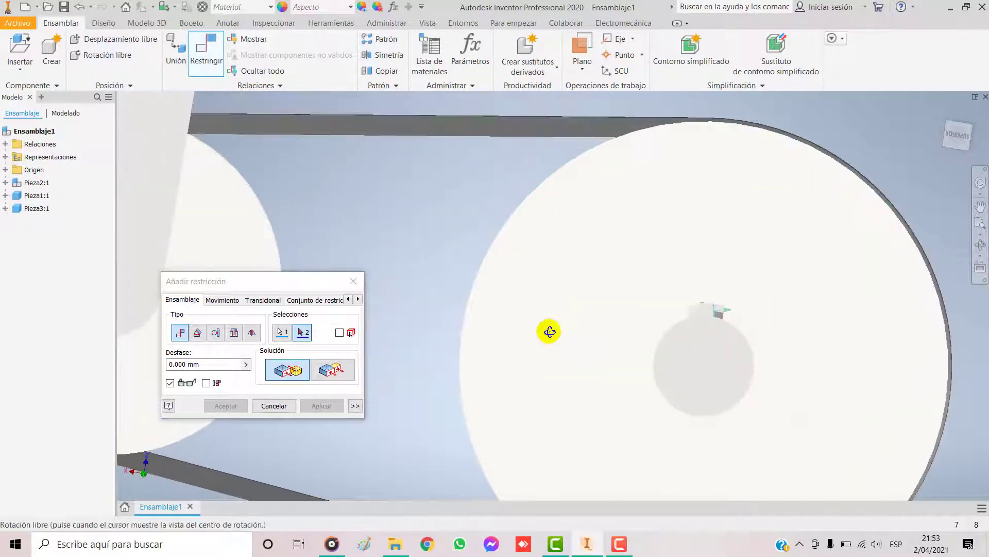
pyautogui.scroll(5, 798, 335)
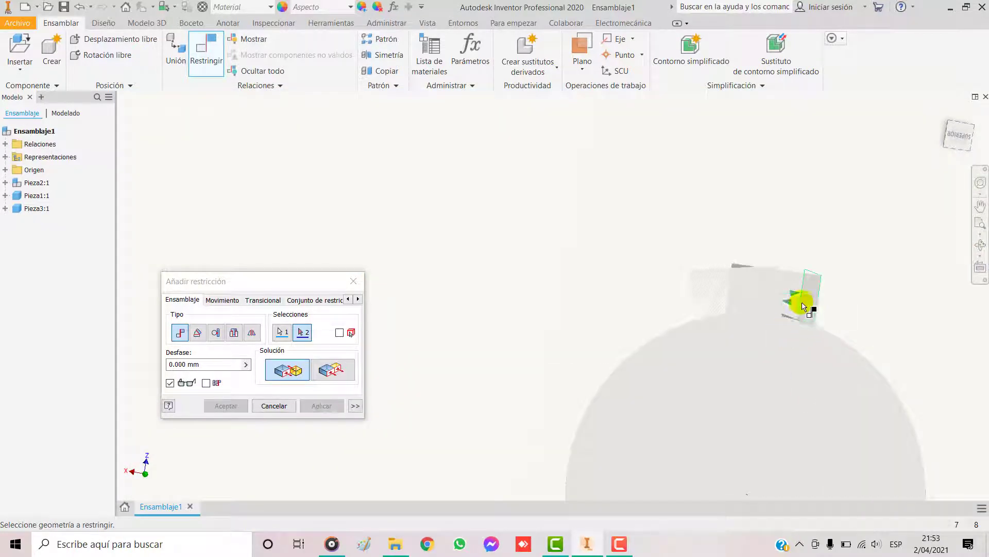
pyautogui.scroll(5, 807, 305)
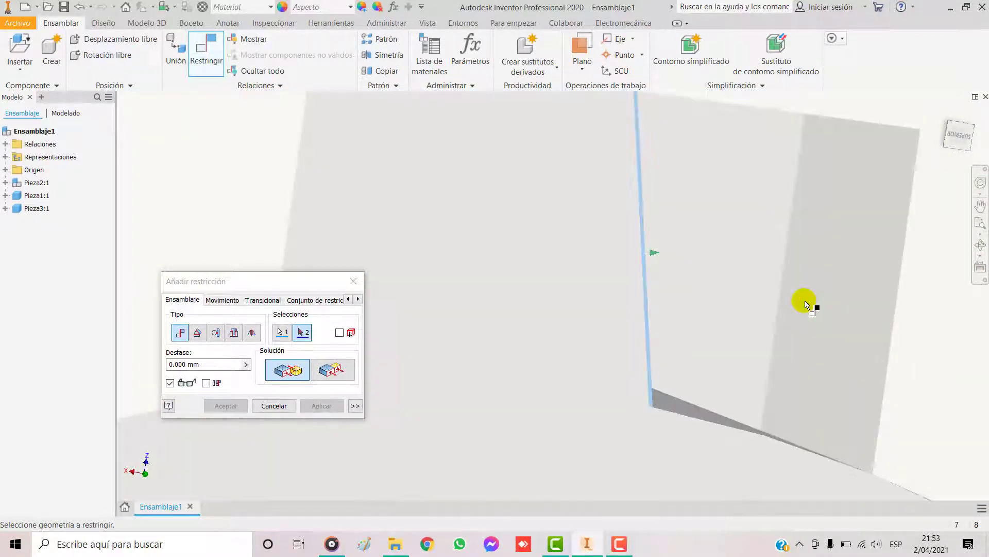
pyautogui.scroll(-2, 783, 338)
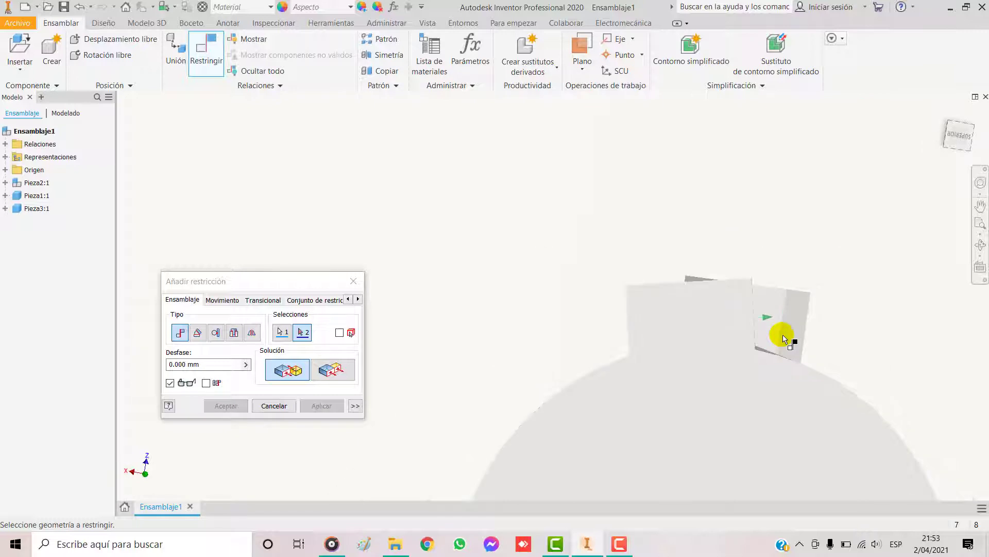
pyautogui.click(785, 332)
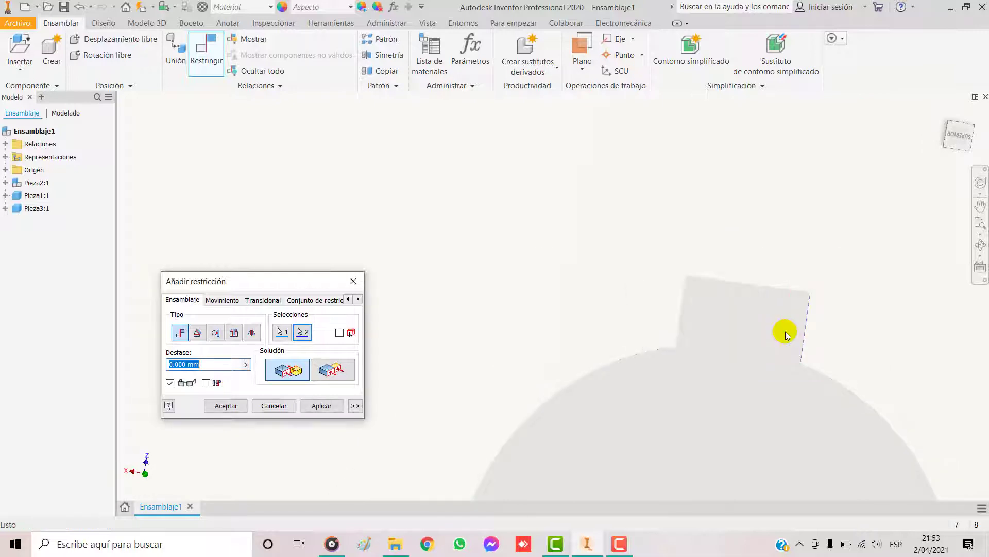
pyautogui.scroll(-4, 787, 361)
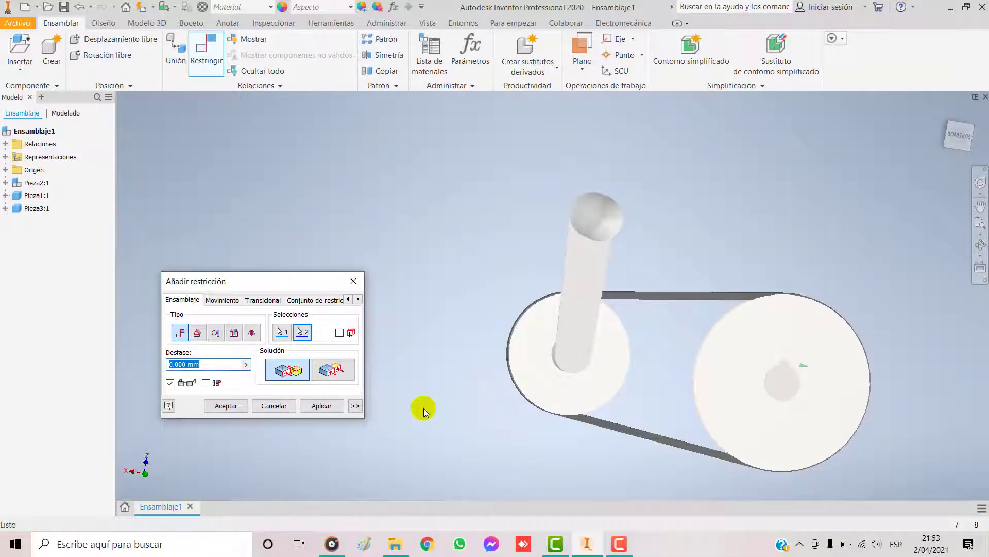
pyautogui.click(322, 405)
pyautogui.click(353, 281)
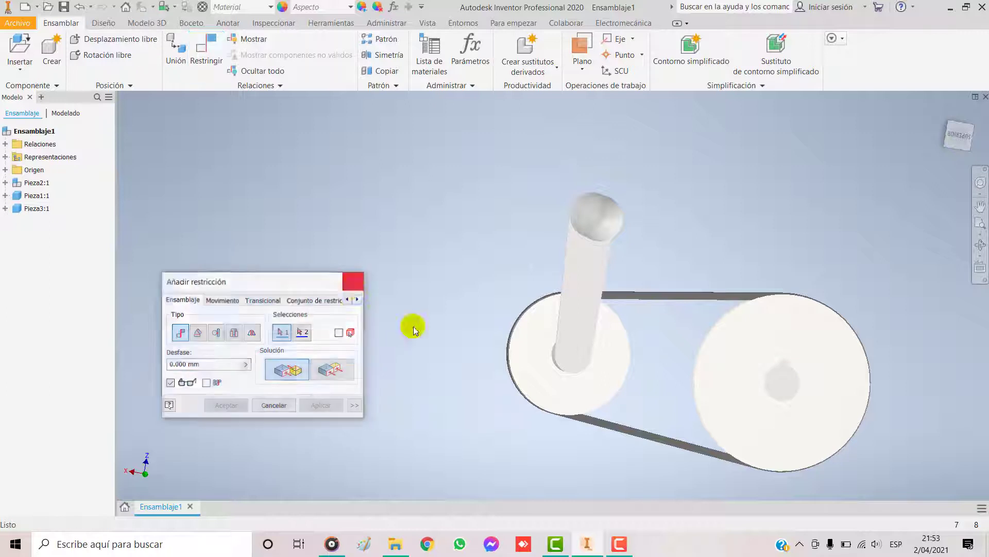
# Inspect the roller shaft's keyed fit in the larger pulley from behind and check the whole assembly from several sides.
pyautogui.keyDown('shift'); pyautogui.moveTo(852, 426); pyautogui.dragTo(639, 417, button='middle'); pyautogui.keyUp('shift')
pyautogui.scroll(4, 623, 386)
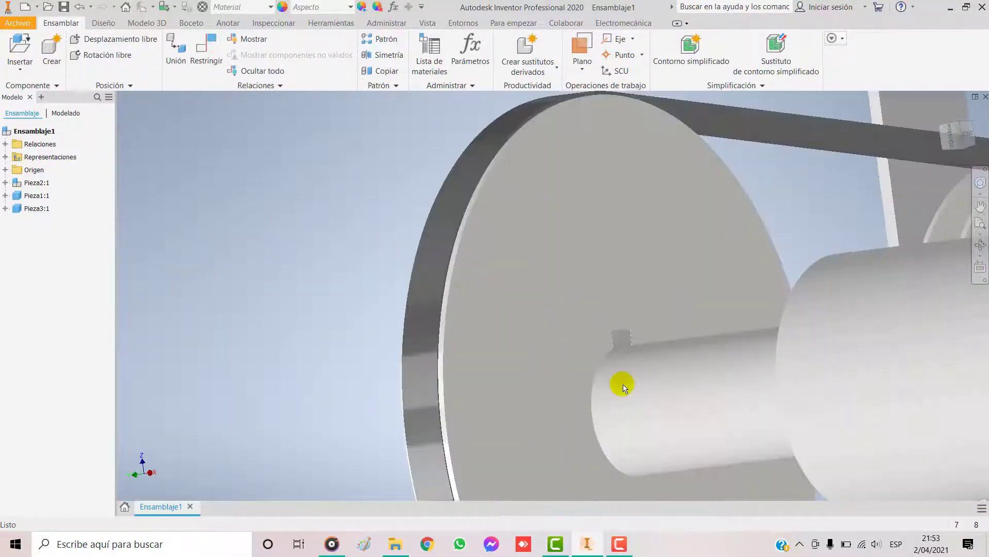
pyautogui.scroll(-5, 618, 386)
pyautogui.scroll(-5, 619, 387)
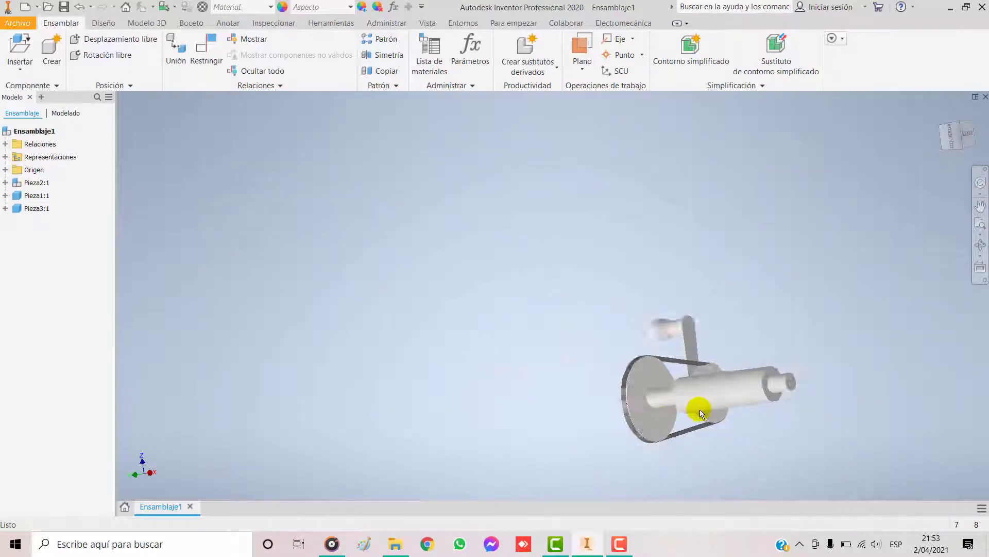
pyautogui.keyDown('shift'); pyautogui.moveTo(751, 420); pyautogui.dragTo(572, 435, button='middle'); pyautogui.keyUp('shift')
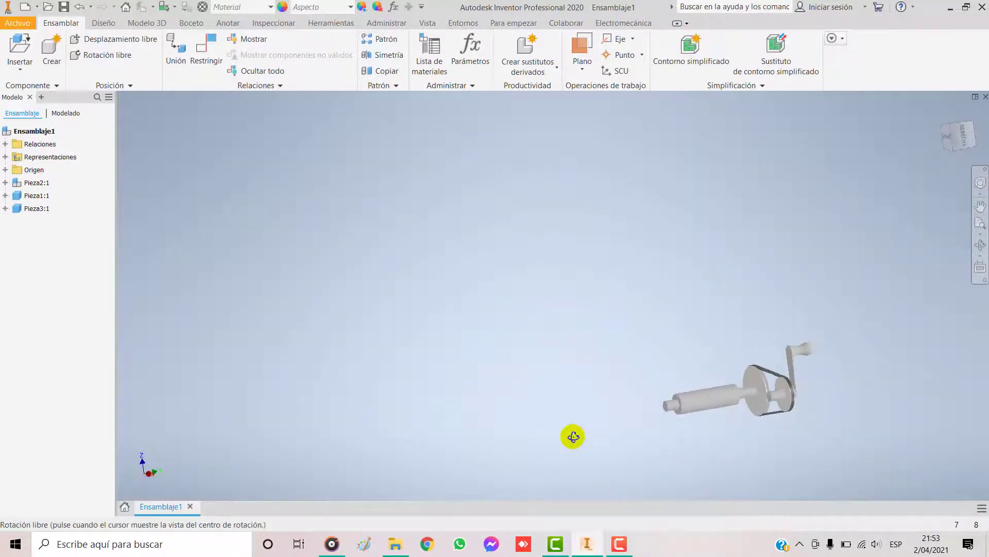
pyautogui.moveTo(691, 435); pyautogui.dragTo(466, 332, button='middle')
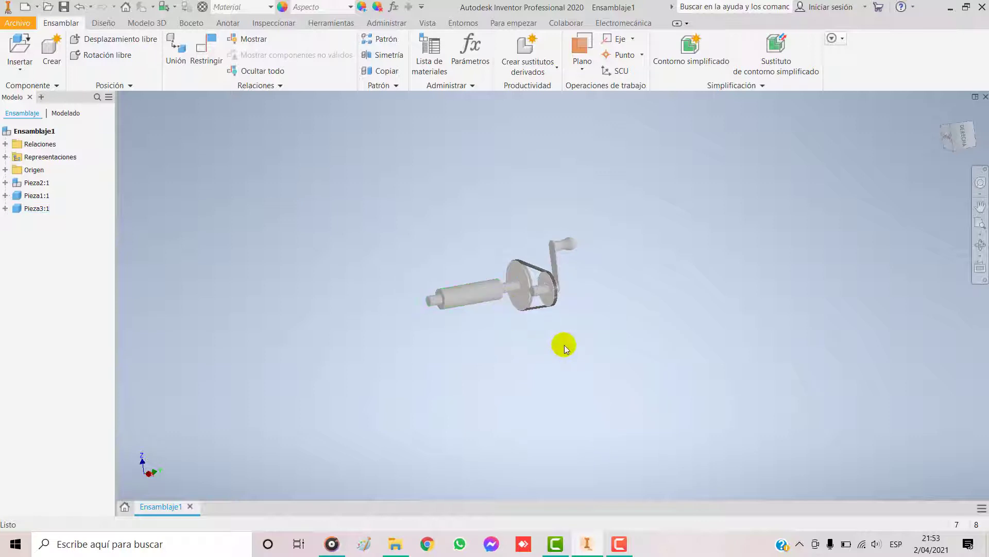
pyautogui.scroll(5, 554, 315)
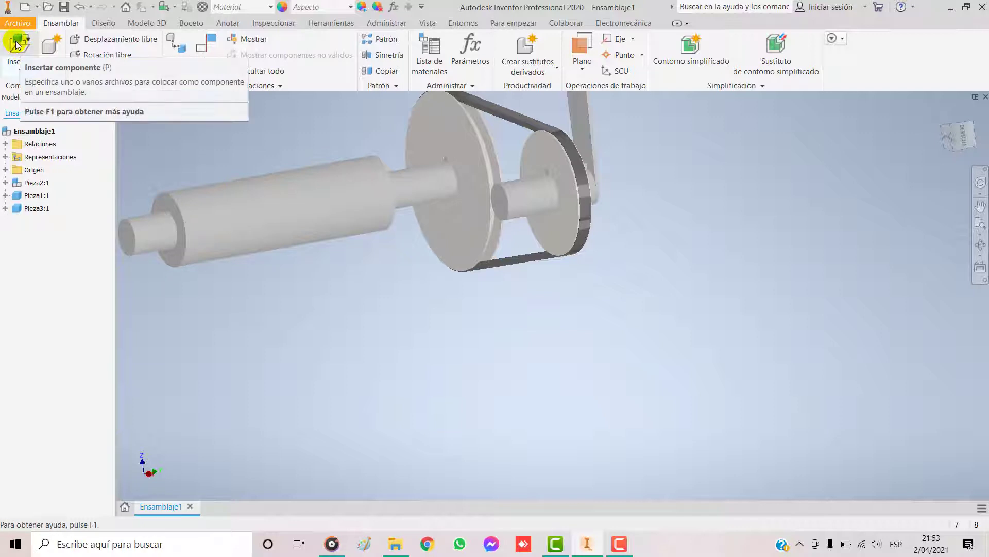
pyautogui.scroll(-5, 360, 294)
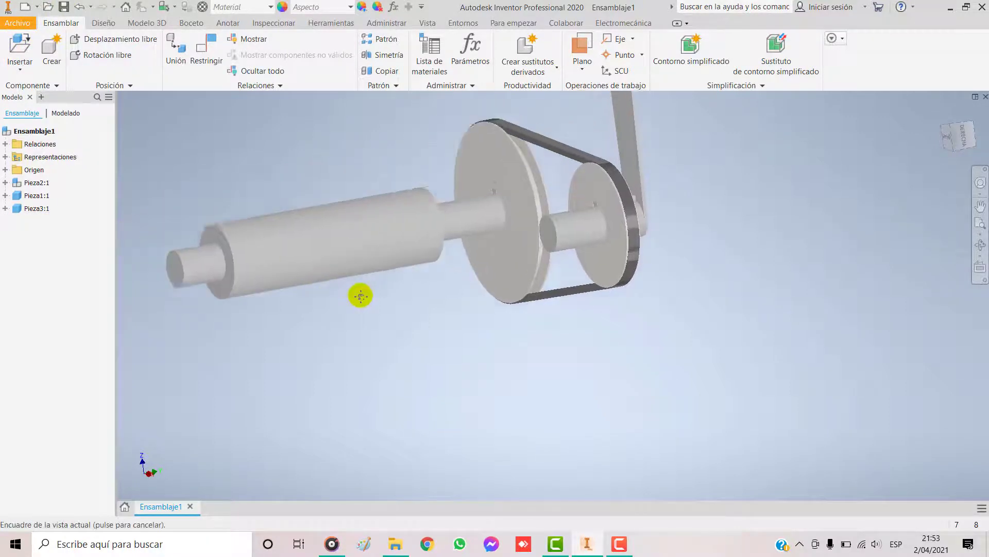
# Save the assembly as Ensamblaje2021 in the CARDADORA folder, including the changes to all dependent files.
pyautogui.click(64, 6)
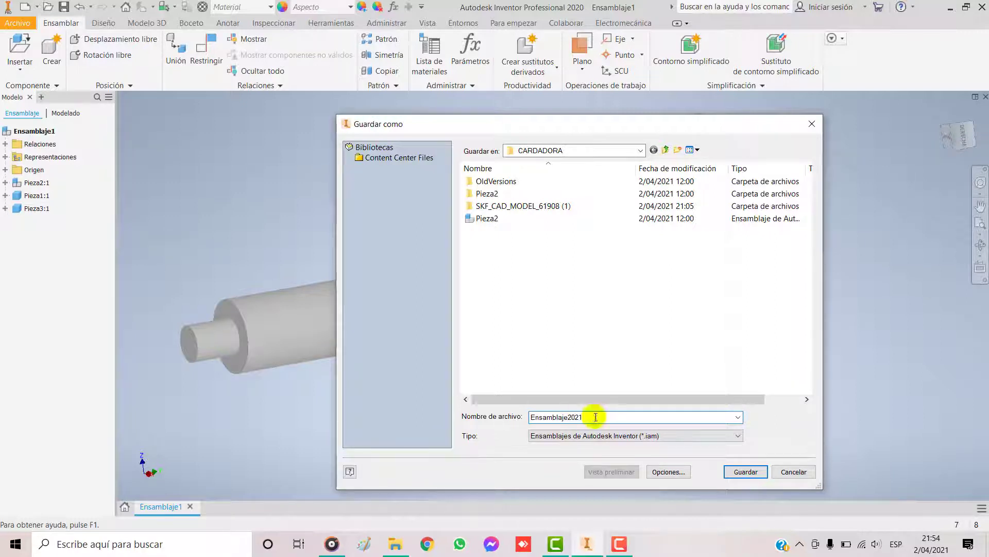
pyautogui.click(738, 471)
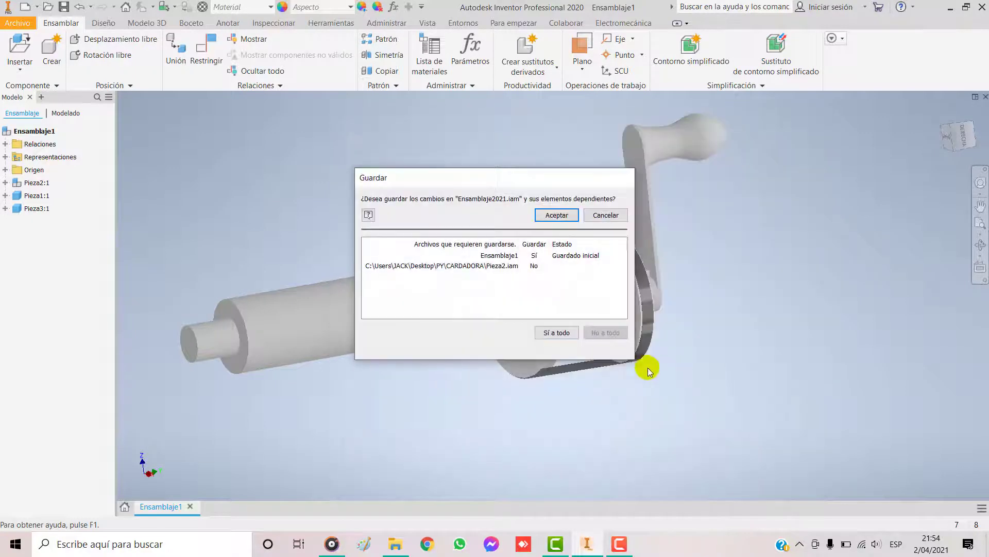
pyautogui.click(557, 332)
pyautogui.click(554, 215)
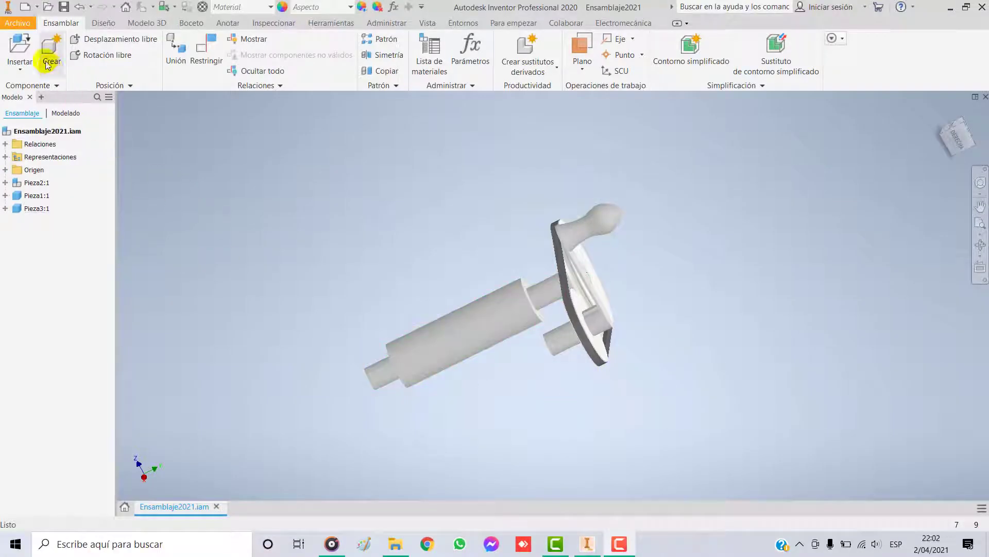
# Insert one instance of Pieza4 from the CARDADORA folder and place it beside the pulley assembly.
pyautogui.click(20, 47)
pyautogui.click(482, 256)
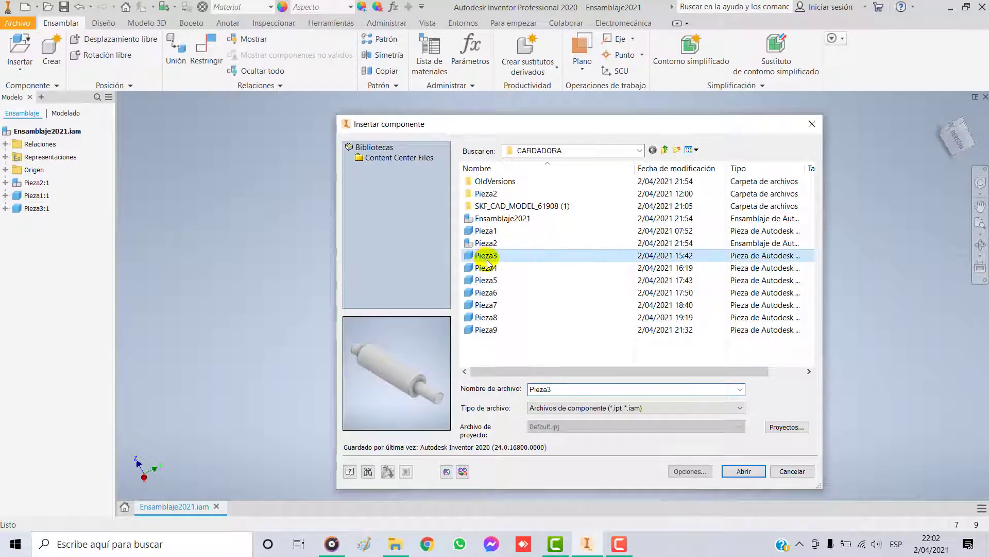
pyautogui.click(485, 268)
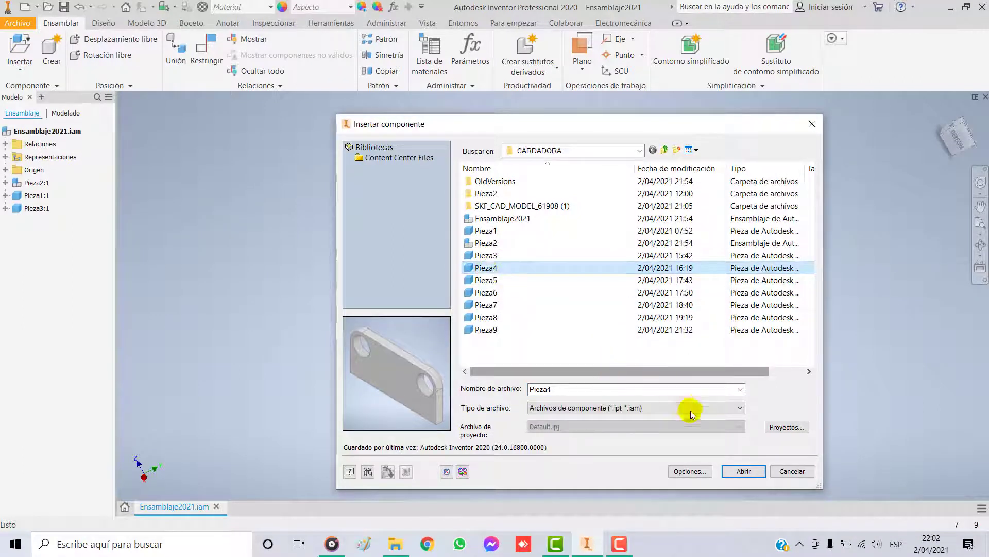
pyautogui.click(744, 470)
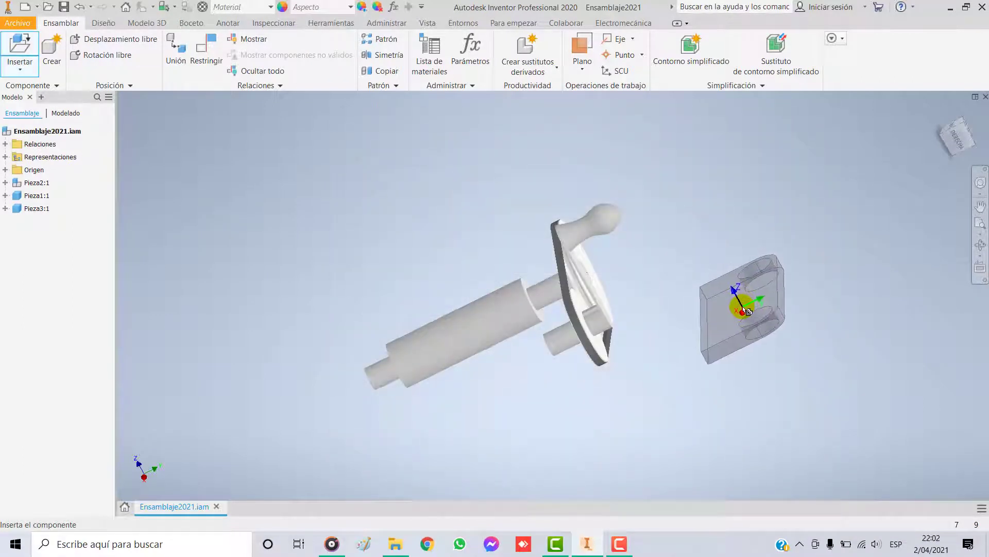
pyautogui.click(747, 313)
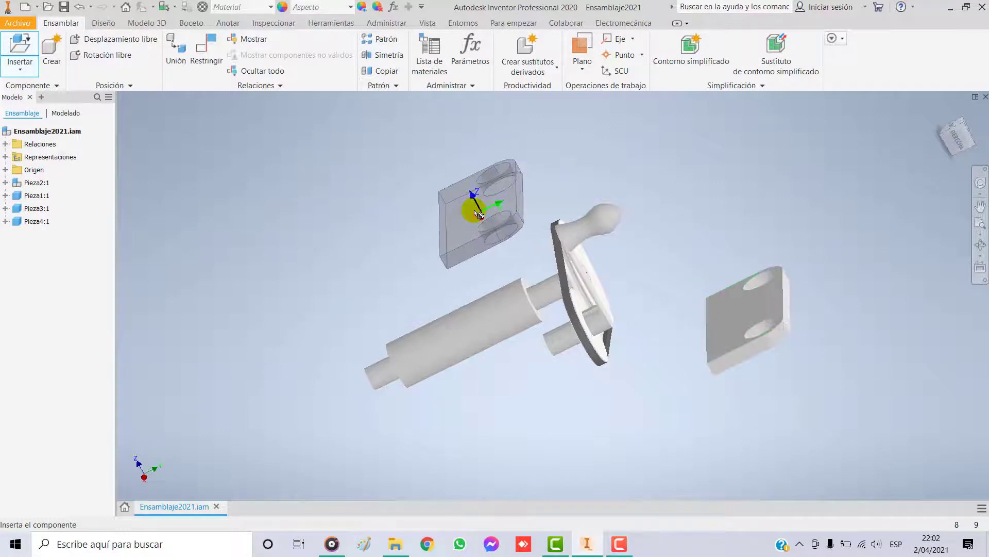
pyautogui.press('Escape')
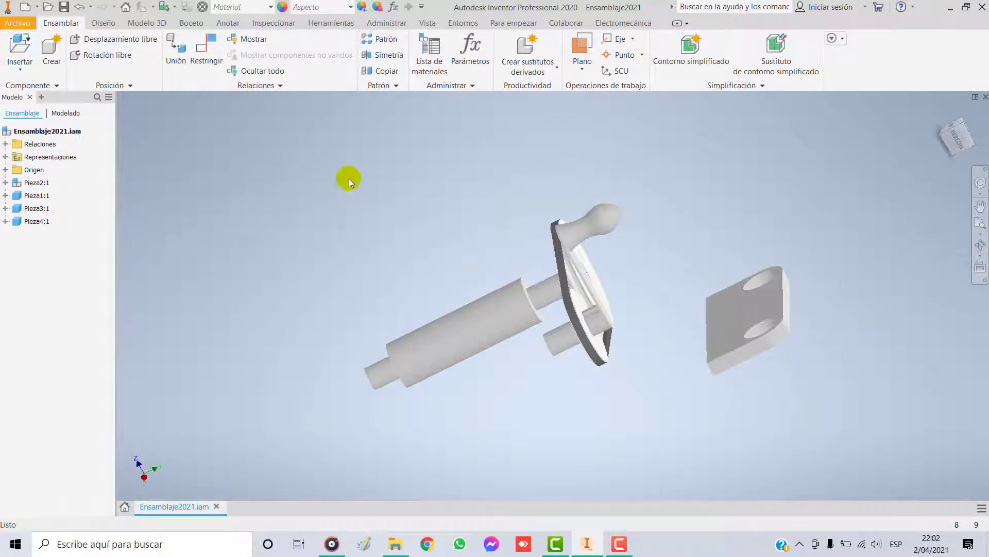
# Freely rotate the Pieza4 plate so its two-hole face turns roughly parallel to the pulley faces.
pyautogui.click(105, 55)
pyautogui.click(715, 305)
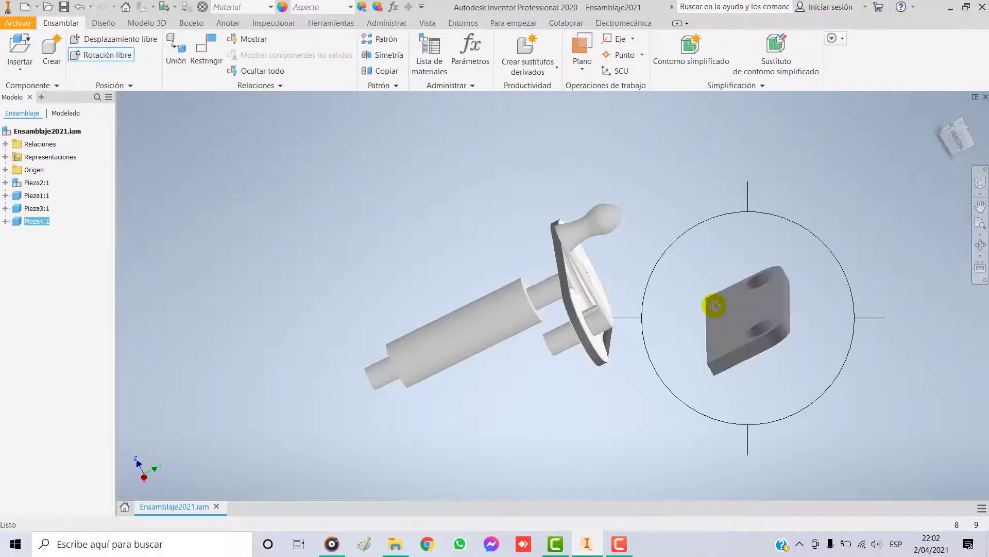
pyautogui.moveTo(788, 288); pyautogui.dragTo(742, 267)
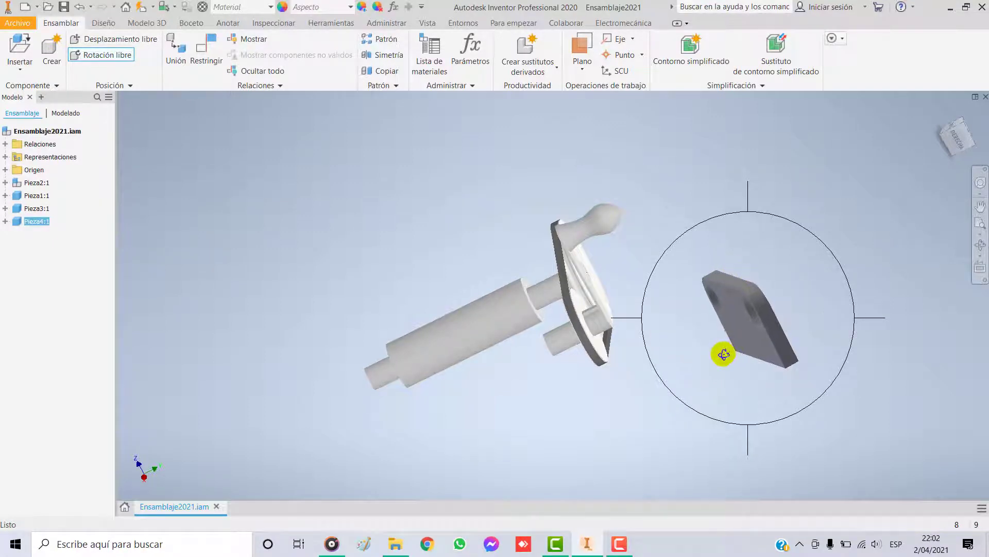
pyautogui.press('Escape')
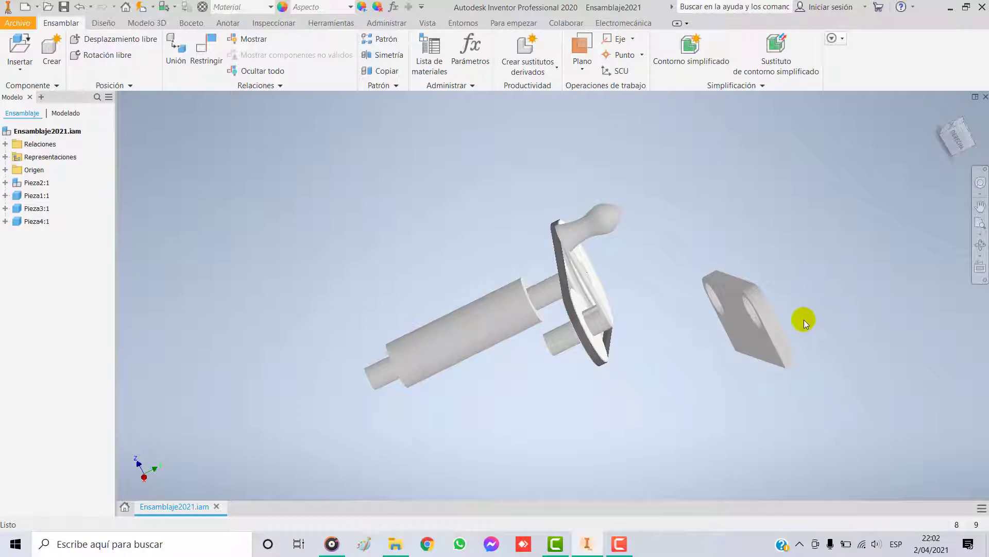
pyautogui.moveTo(804, 320); pyautogui.dragTo(736, 325, button='middle')
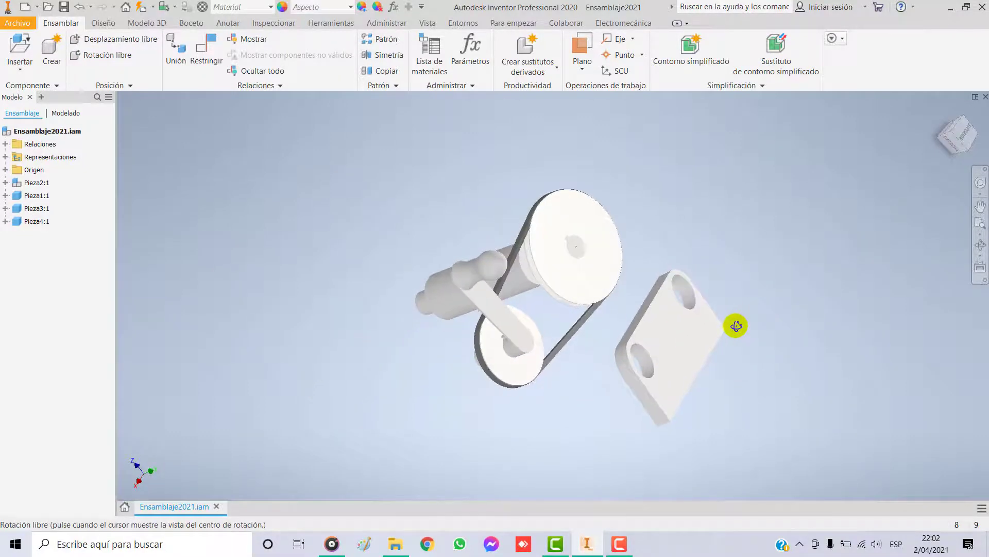
pyautogui.click(209, 58)
pyautogui.click(234, 332)
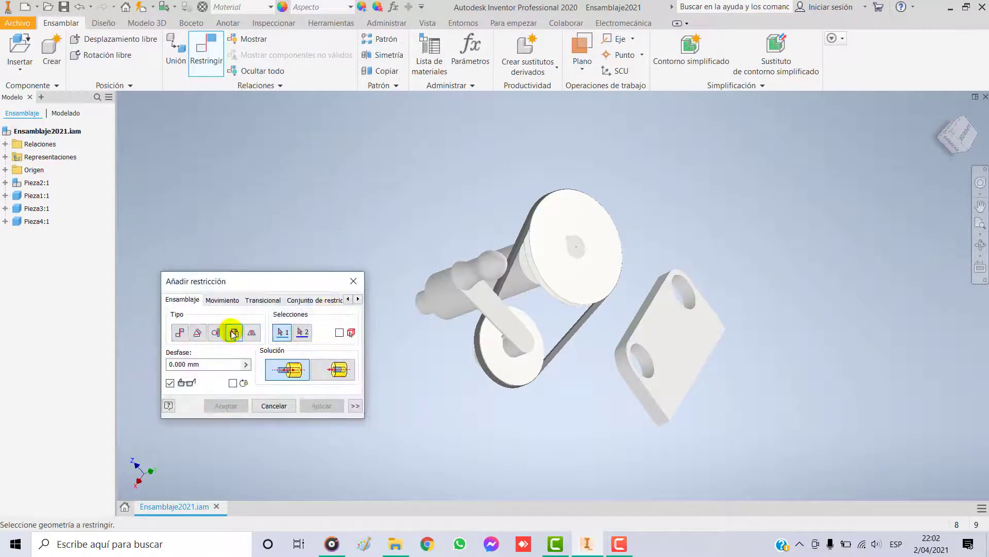
pyautogui.click(318, 368)
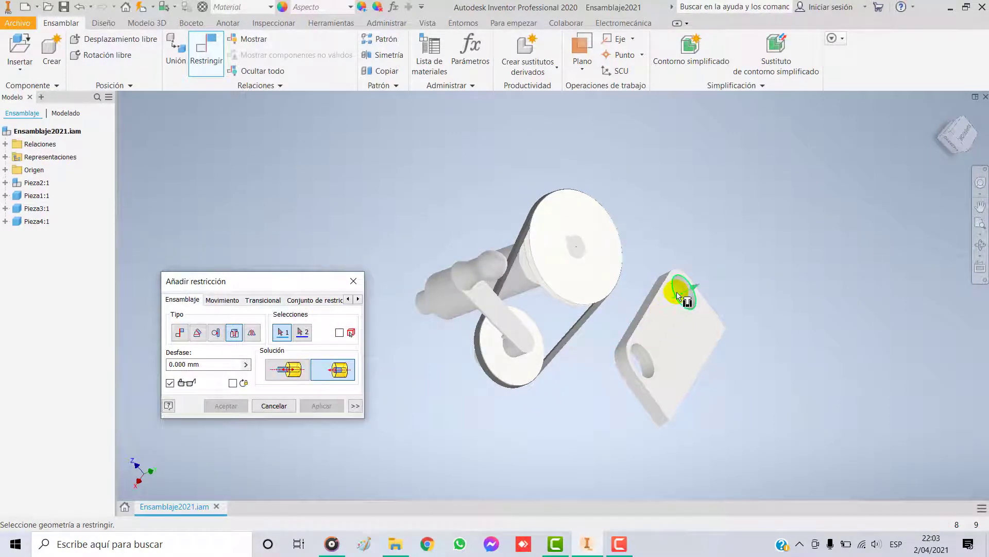
pyautogui.scroll(5, 678, 296)
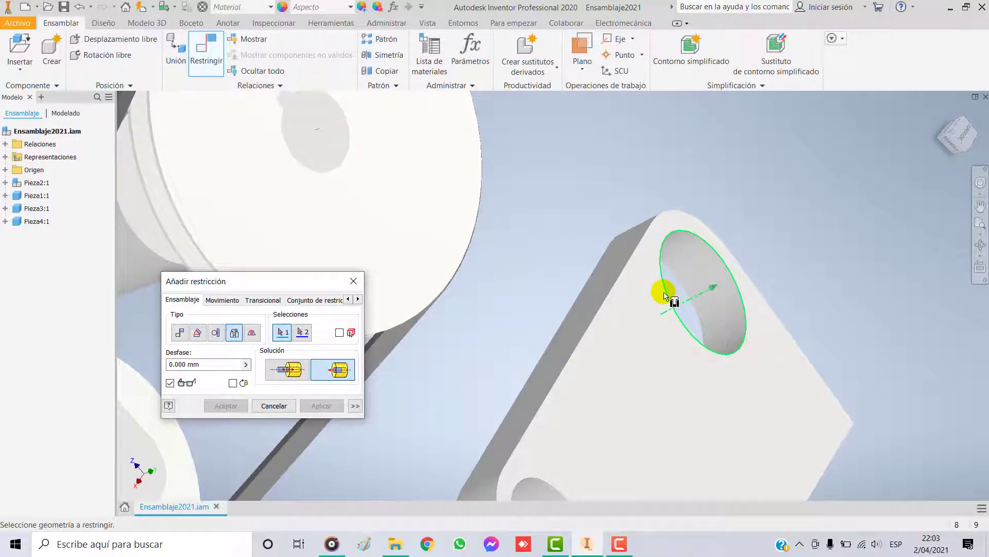
pyautogui.click(665, 297)
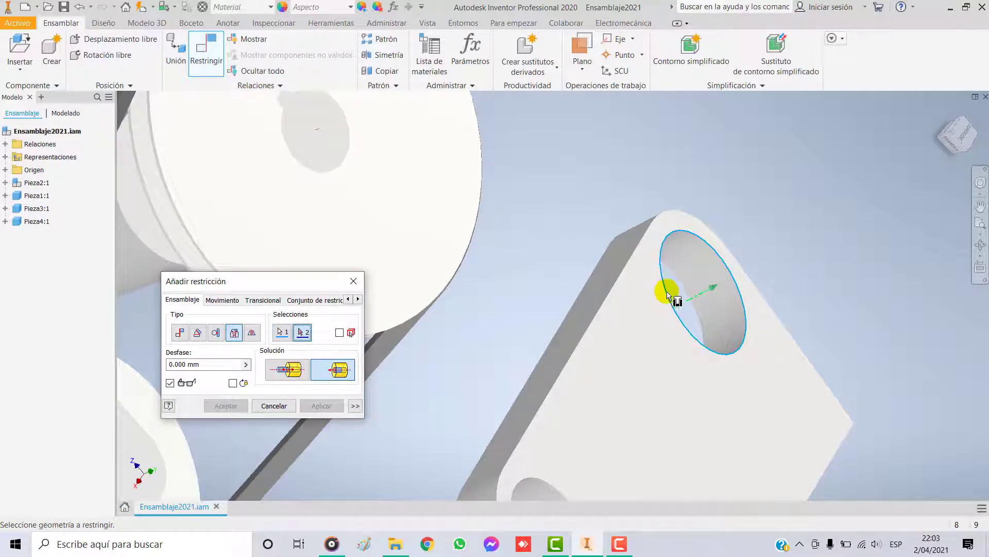
pyautogui.click(306, 168)
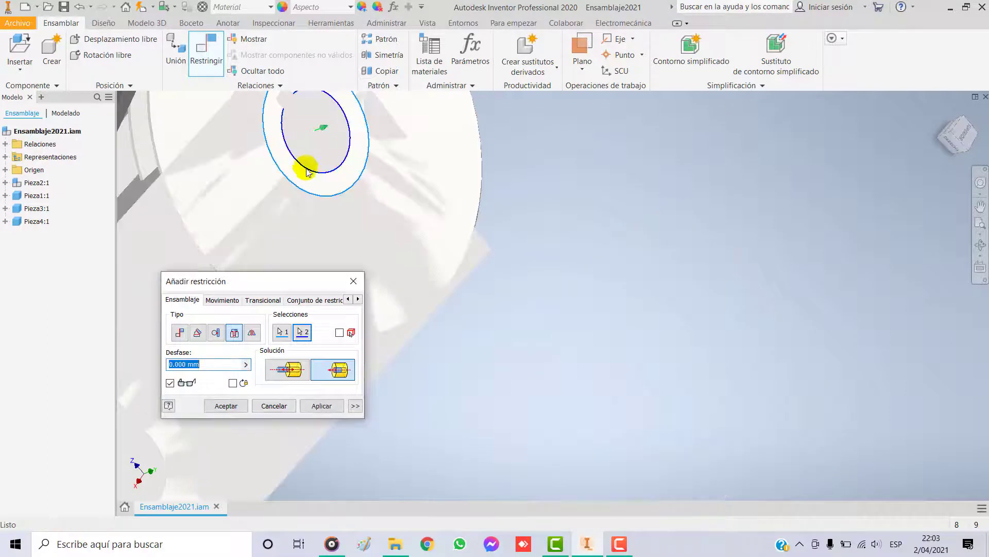
pyautogui.scroll(-3, 536, 321)
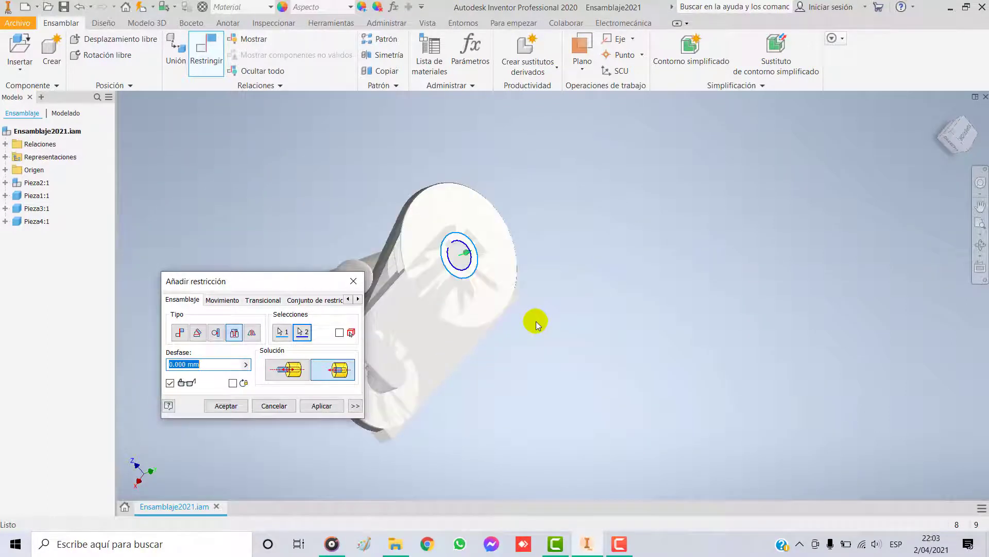
pyautogui.click(321, 405)
pyautogui.click(274, 405)
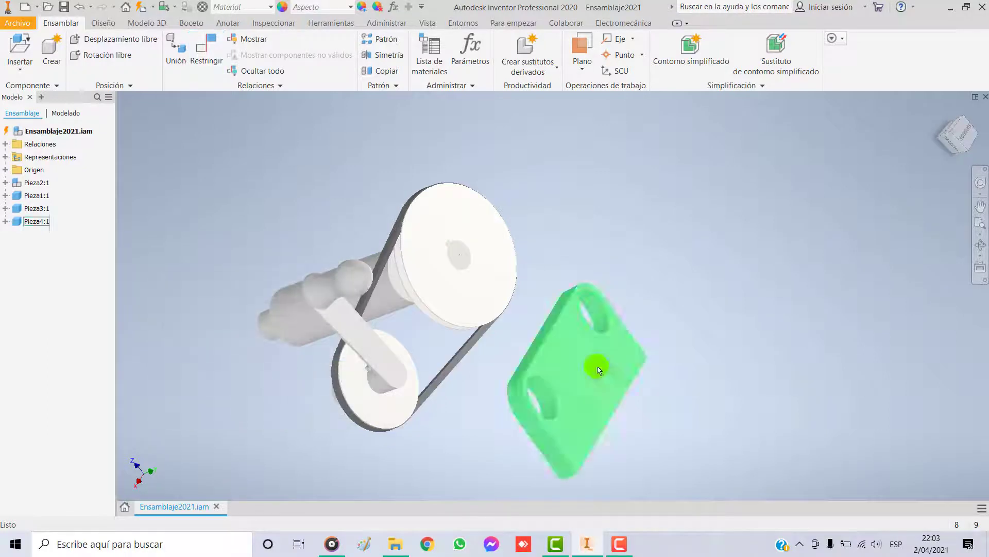
# Measure the Pieza4 plate's thickness between the two parallel long edges of its side face.
pyautogui.rightClick(596, 187)
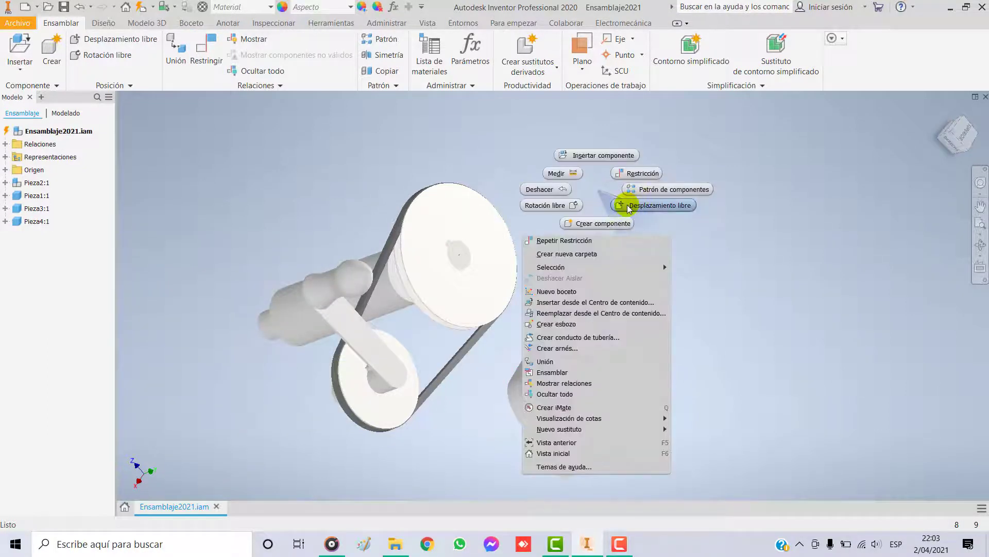
pyautogui.click(564, 168)
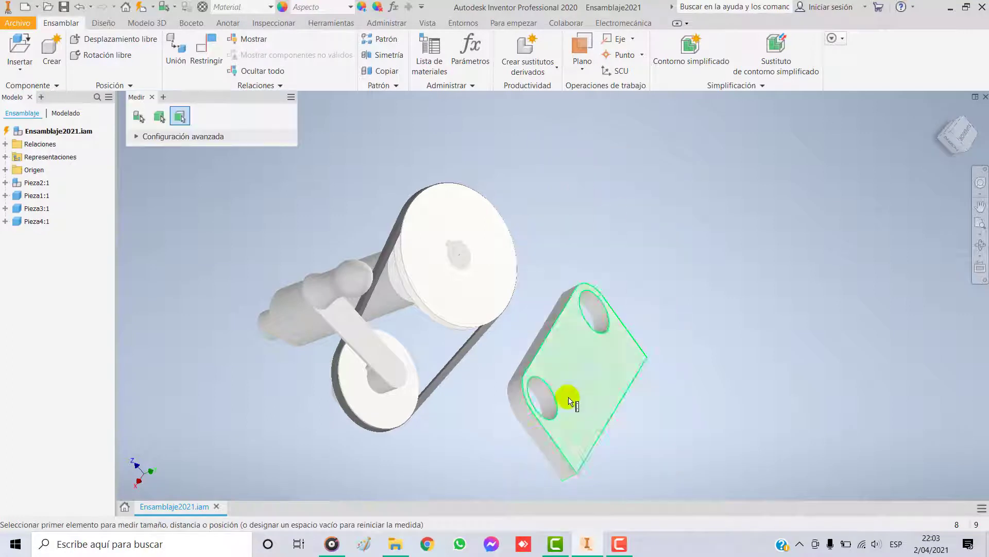
pyautogui.click(538, 446)
pyautogui.click(546, 438)
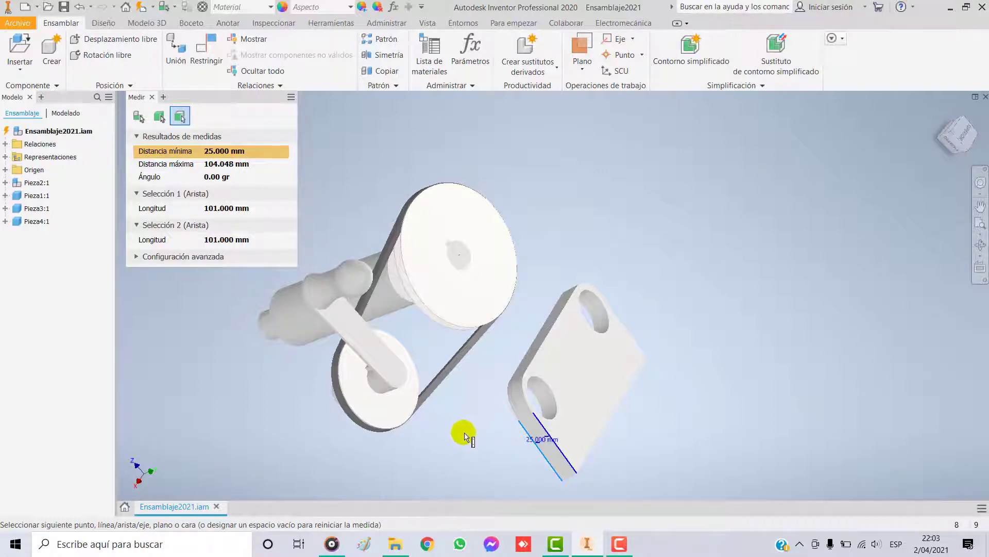
pyautogui.press('Escape')
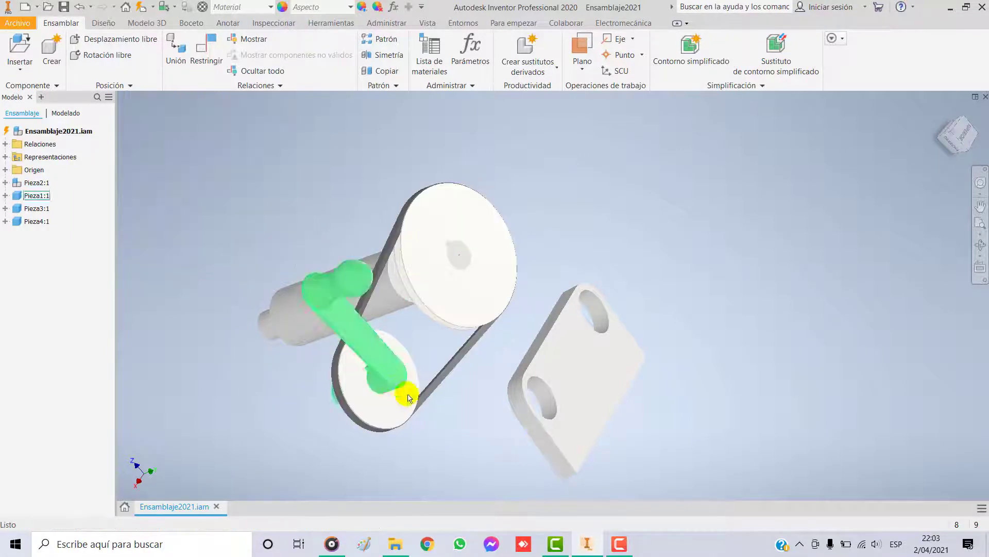
# Measure the distance from the crank shaft's free end edge to the smaller pulley's bore edge on the crank side.
pyautogui.keyDown('shift'); pyautogui.moveTo(448, 449); pyautogui.dragTo(424, 418, button='middle'); pyautogui.keyUp('shift')
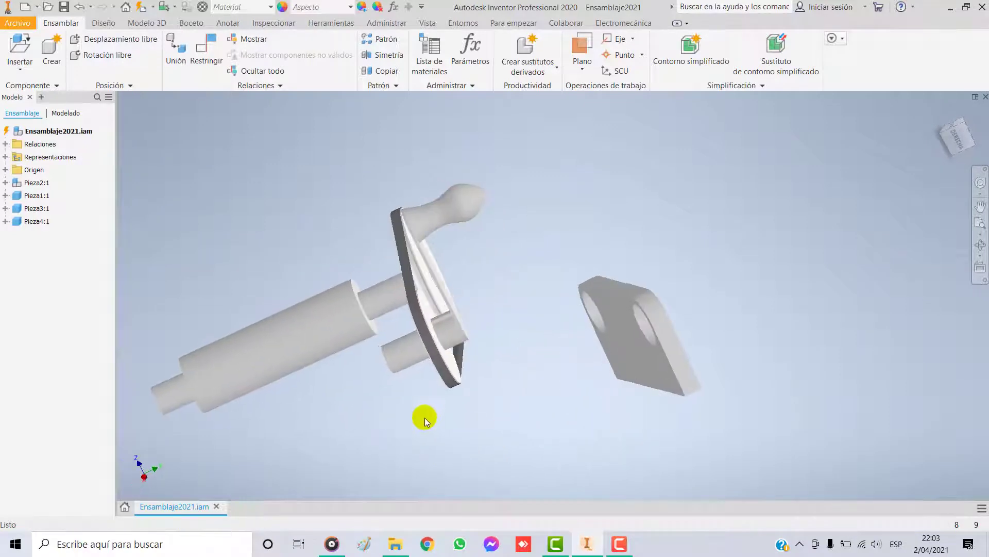
pyautogui.rightClick(268, 171)
pyautogui.click(236, 156)
pyautogui.press('m')
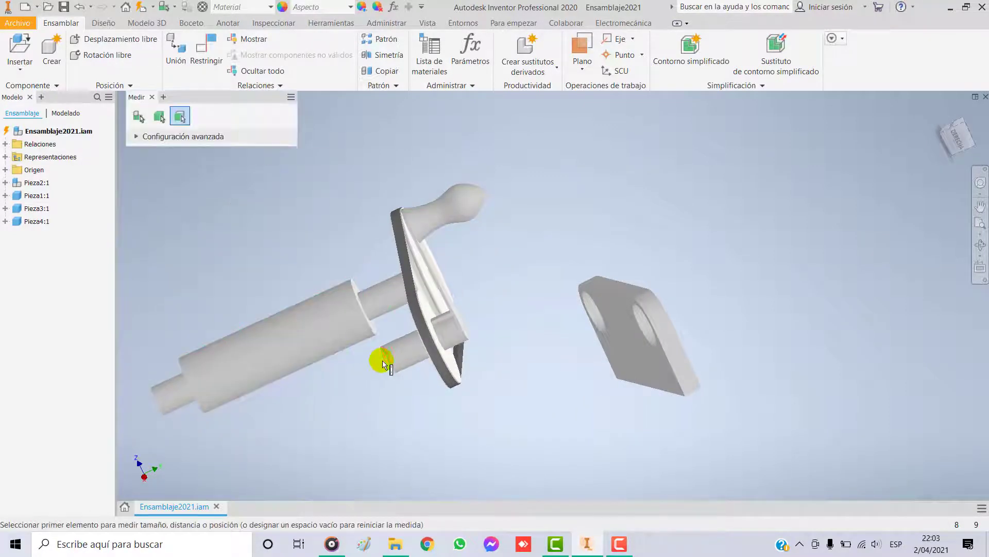
pyautogui.click(385, 360)
pyautogui.scroll(-5, 433, 330)
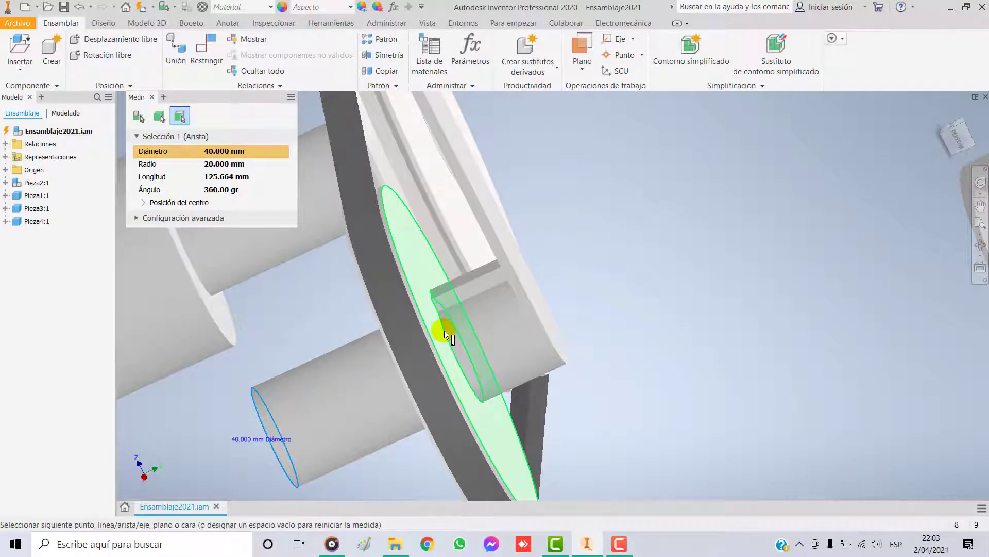
pyautogui.keyDown('shift'); pyautogui.moveTo(453, 347); pyautogui.dragTo(442, 353, button='middle'); pyautogui.keyUp('shift')
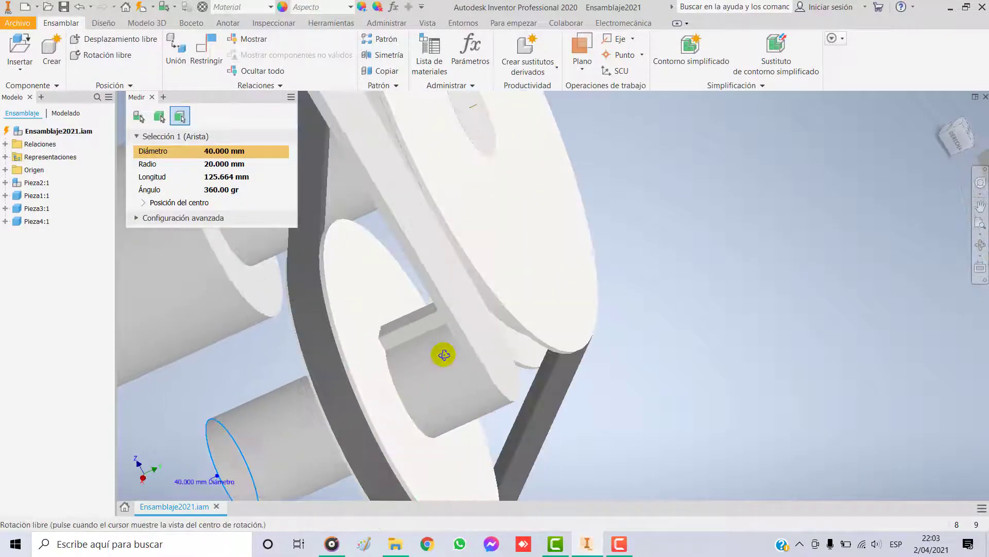
pyautogui.click(394, 387)
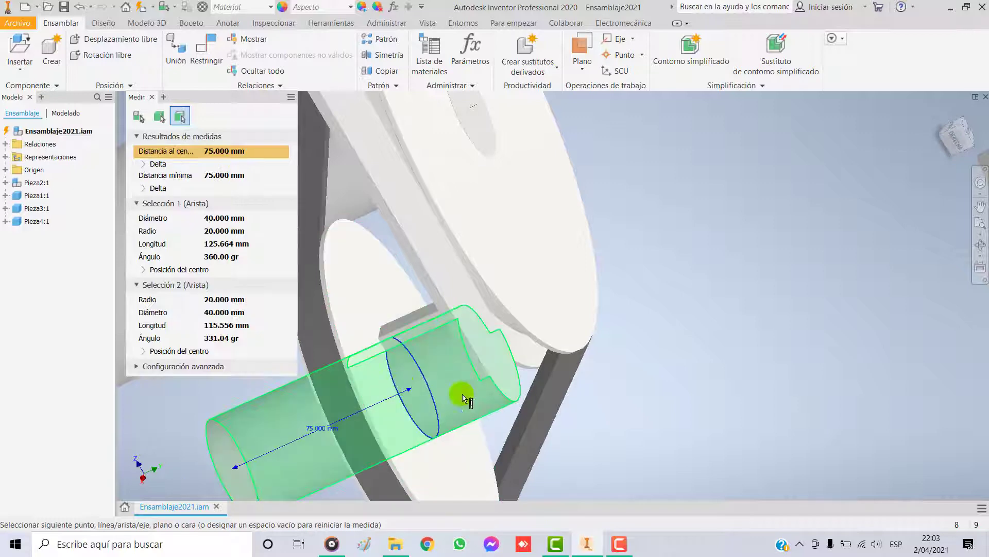
pyautogui.keyDown('shift'); pyautogui.moveTo(313, 419); pyautogui.dragTo(353, 420, button='middle'); pyautogui.keyUp('shift')
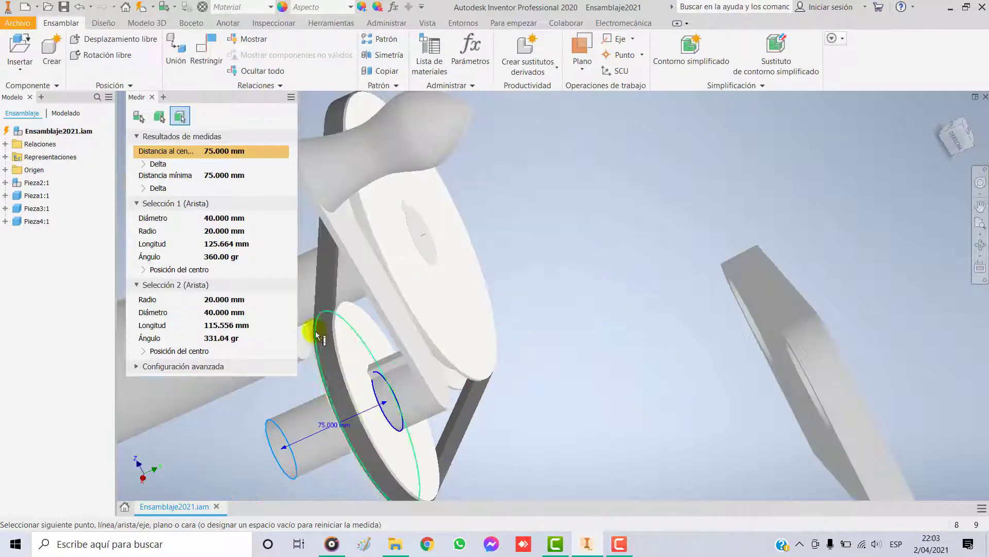
pyautogui.press('Escape')
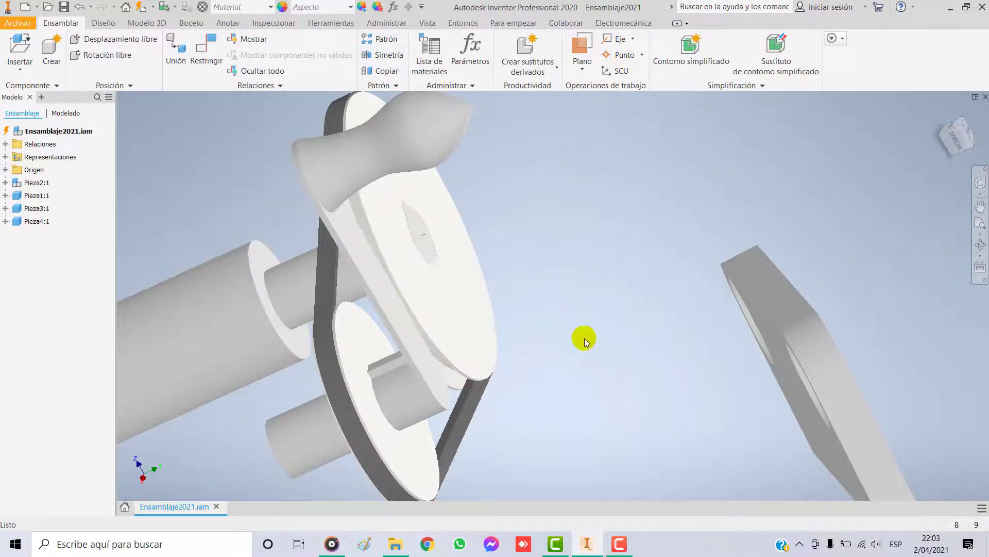
# Add an aligned Insert constraint with 0 mm offset between the edge of Pieza4's upper hole and the larger pulley's shaft bore edge.
pyautogui.keyDown('shift'); pyautogui.moveTo(622, 339); pyautogui.dragTo(575, 347, button='middle'); pyautogui.keyUp('shift')
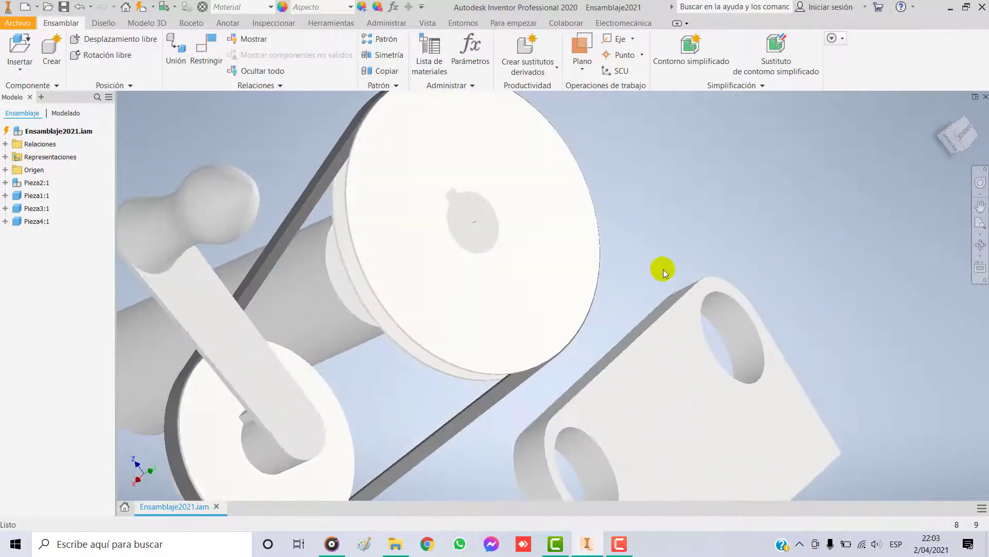
pyautogui.scroll(2, 660, 269)
pyautogui.click(210, 47)
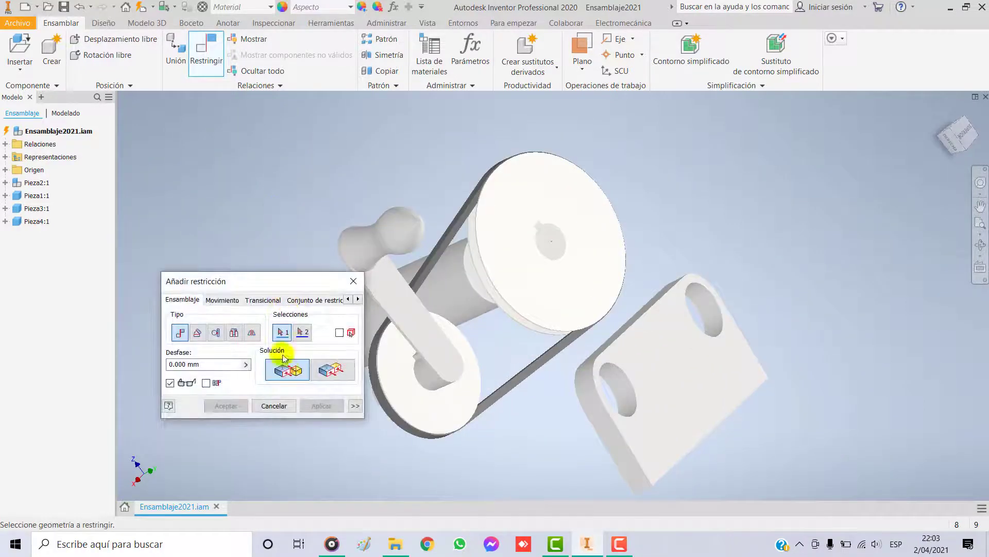
pyautogui.click(233, 333)
pyautogui.click(332, 369)
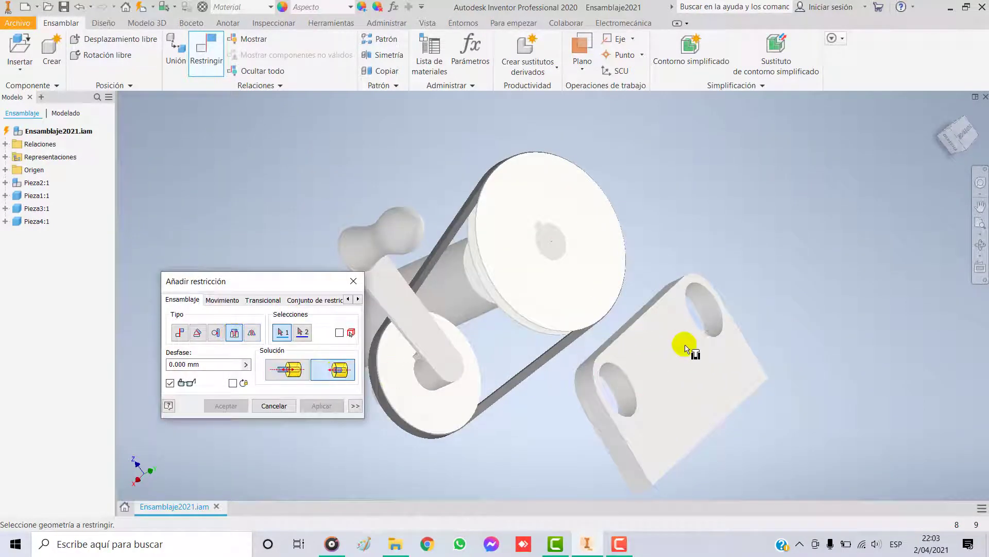
pyautogui.scroll(-3, 691, 318)
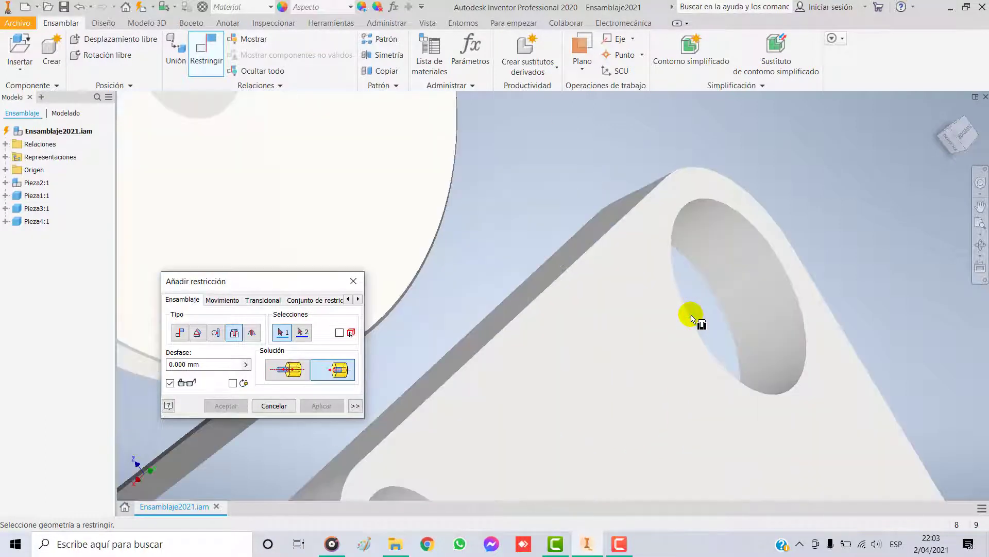
pyautogui.click(685, 306)
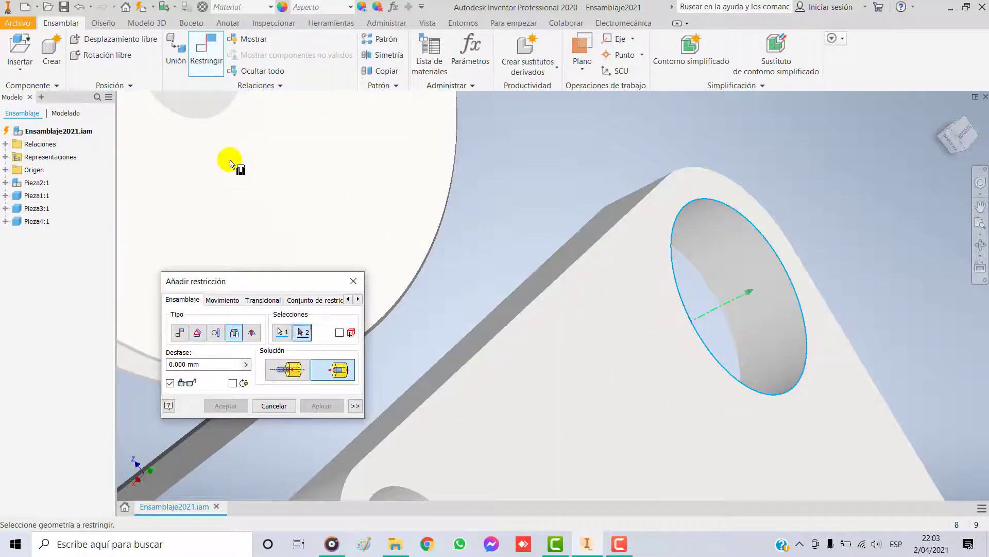
pyautogui.scroll(3, 196, 124)
pyautogui.scroll(-2, 196, 125)
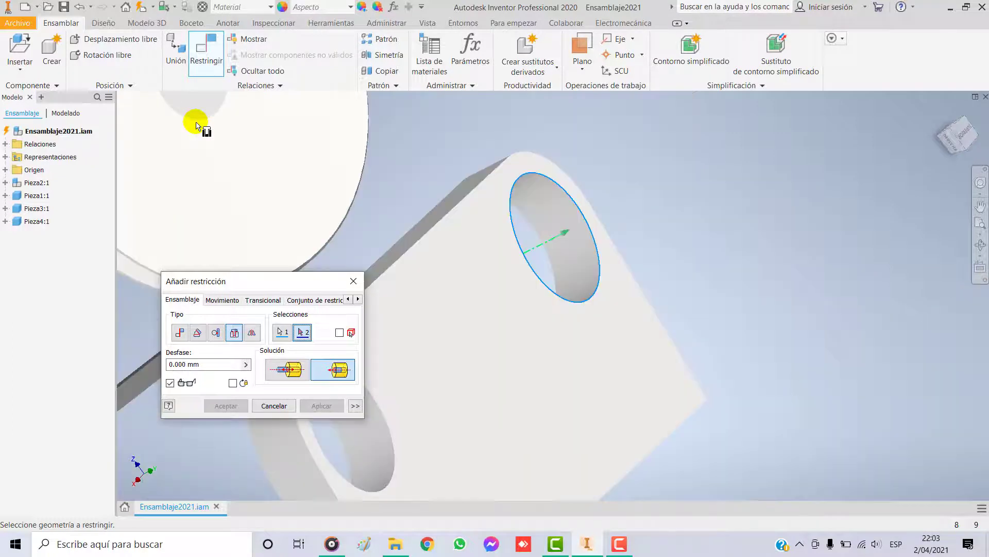
pyautogui.scroll(1, 197, 126)
pyautogui.moveTo(197, 127); pyautogui.dragTo(349, 227, button='middle')
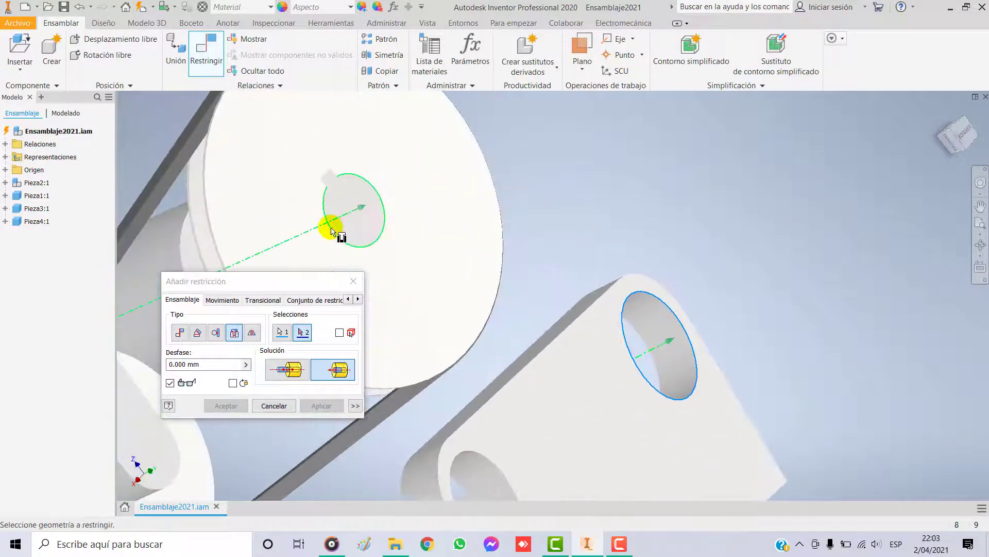
pyautogui.click(331, 232)
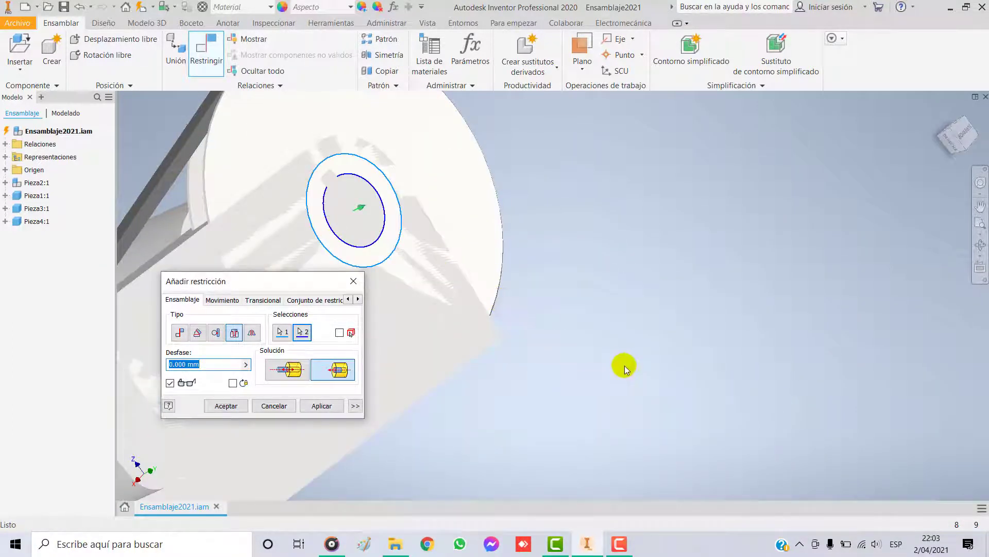
pyautogui.click(312, 406)
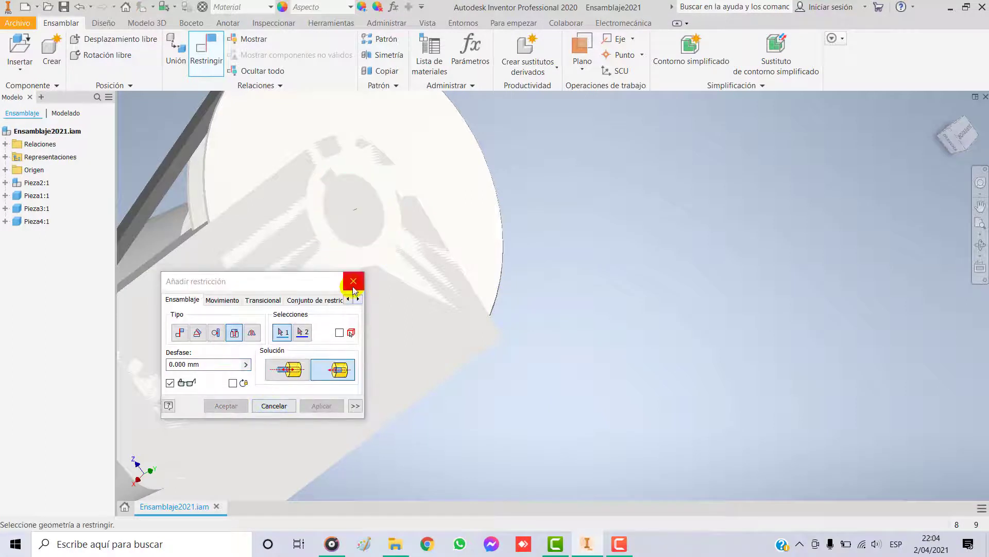
pyautogui.click(353, 281)
# Set the offset of Pieza4's Insert constraint to 50 mm, moving the plate to the roller side of the pulleys.
pyautogui.scroll(-3, 335, 361)
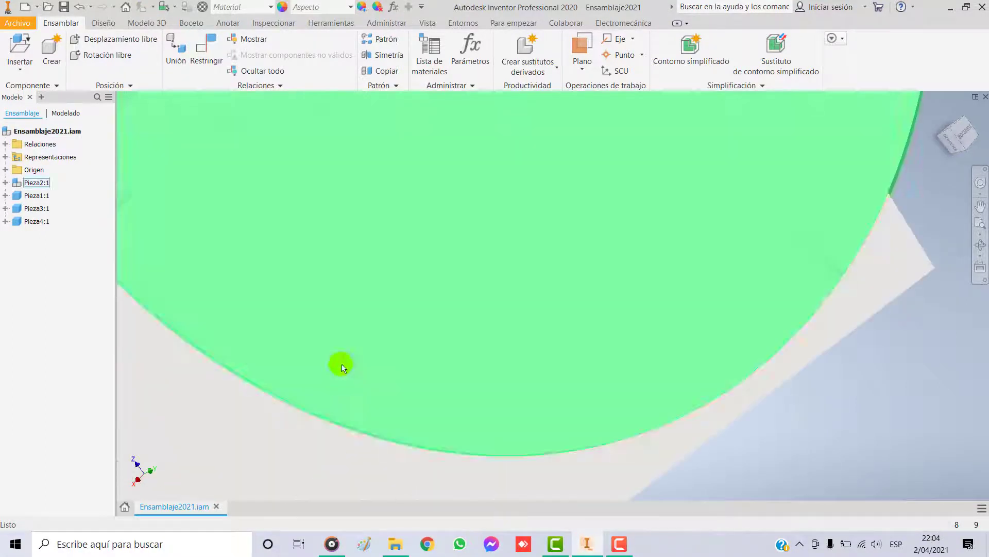
pyautogui.scroll(5, 341, 366)
pyautogui.keyDown('shift'); pyautogui.moveTo(412, 393); pyautogui.dragTo(375, 390, button='middle'); pyautogui.keyUp('shift')
pyautogui.click(320, 370)
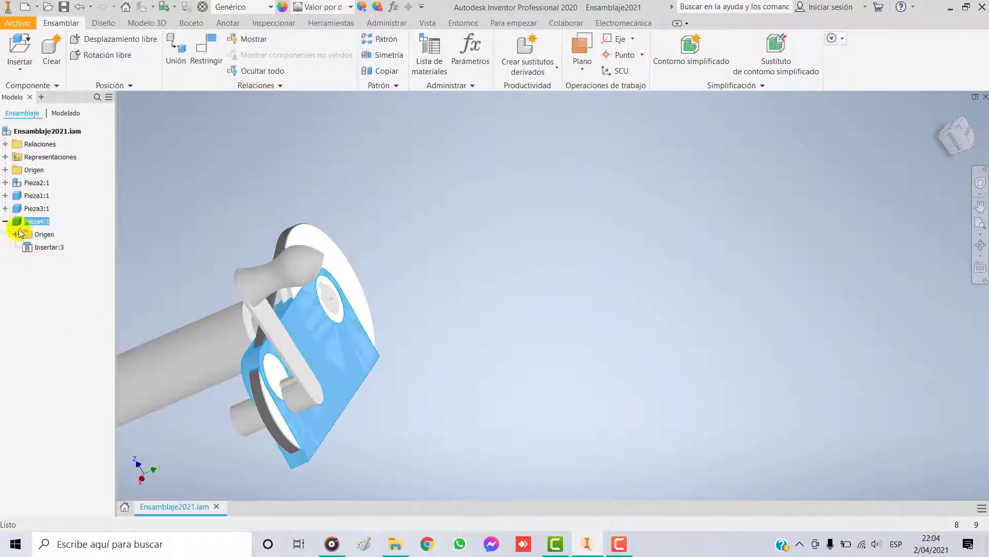
pyautogui.click(43, 247)
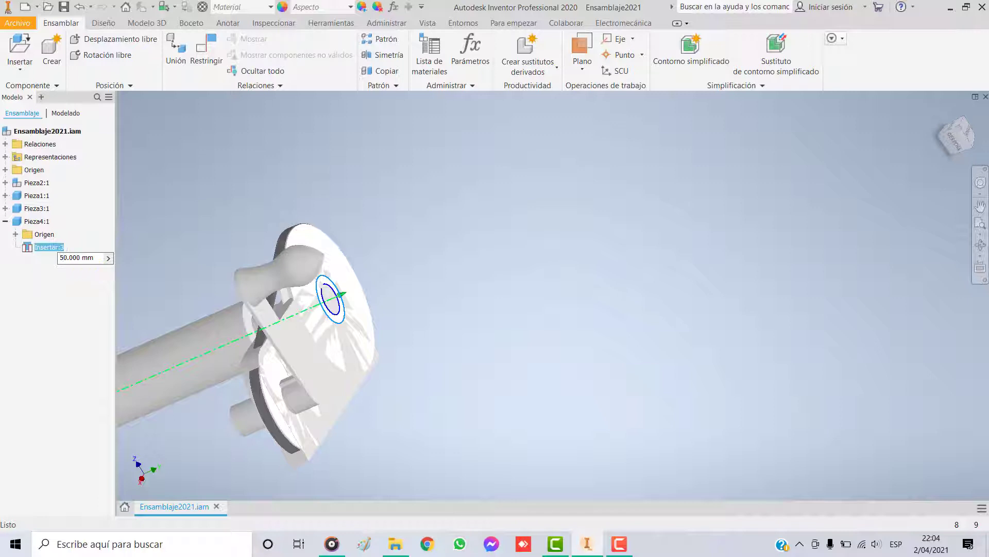
pyautogui.press('Return')
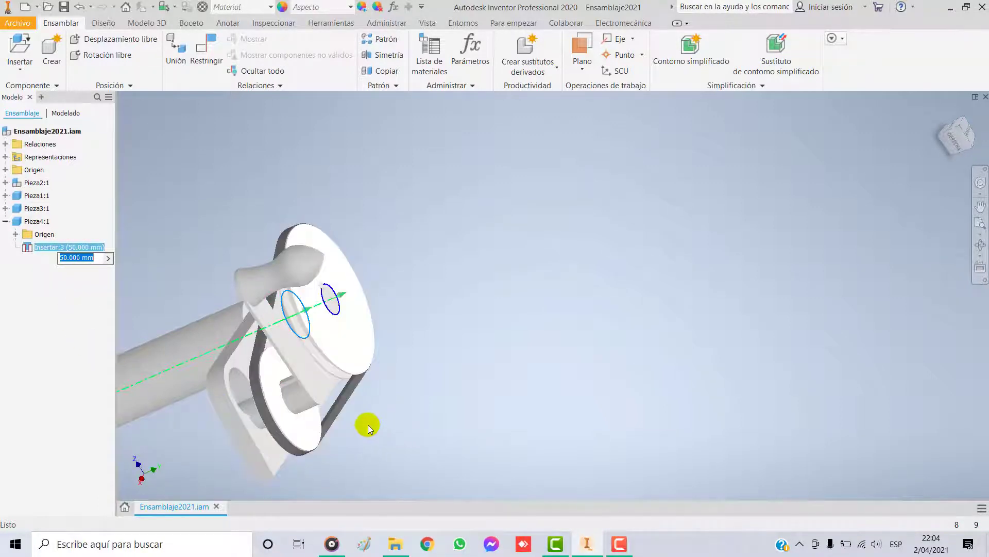
# Swing the Pieza4 plate about the roller shaft until its free hole roughly surrounds the end of the crank shaft.
pyautogui.keyDown('shift'); pyautogui.moveTo(369, 426); pyautogui.dragTo(444, 424, button='middle'); pyautogui.keyUp('shift')
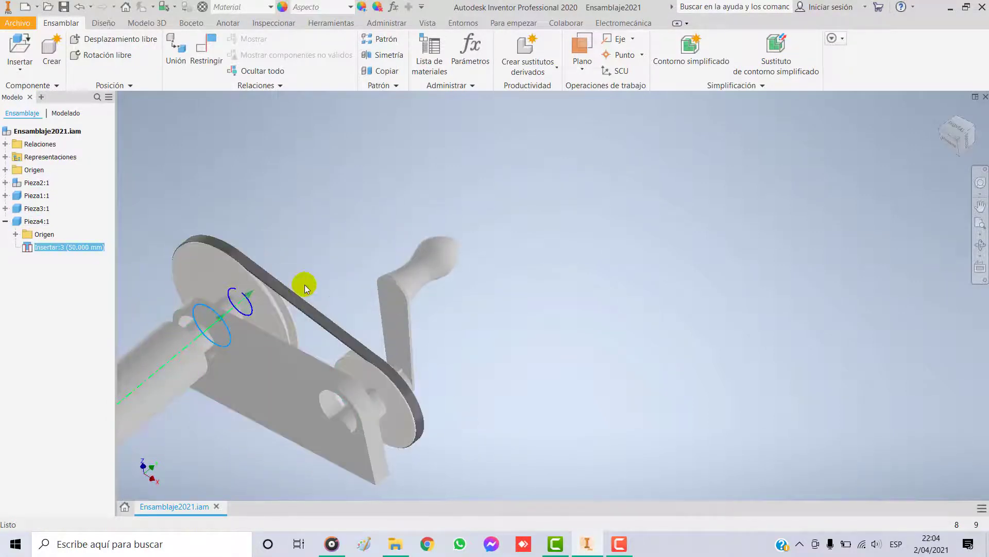
pyautogui.keyDown('shift'); pyautogui.moveTo(268, 380); pyautogui.dragTo(273, 350, button='middle'); pyautogui.keyUp('shift')
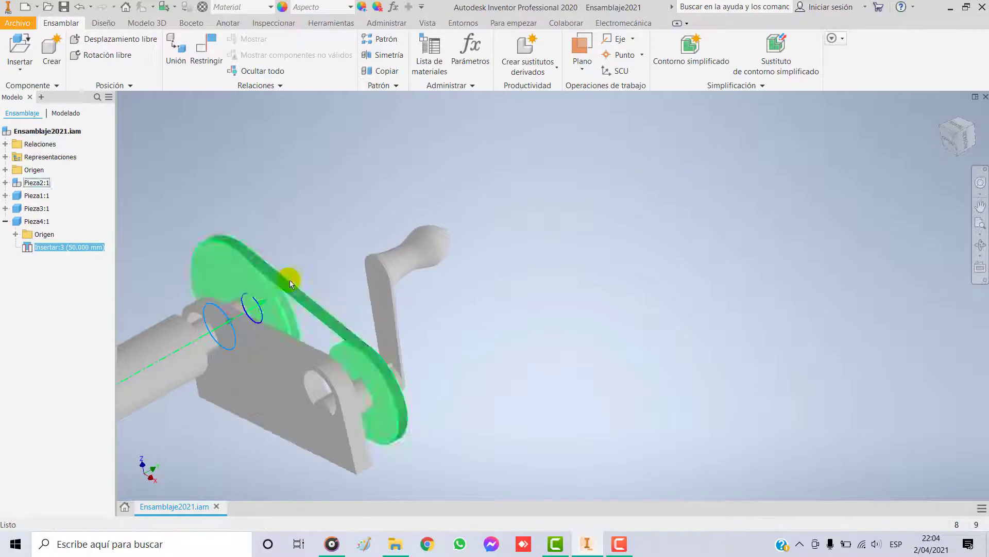
pyautogui.keyDown('shift'); pyautogui.moveTo(238, 394); pyautogui.dragTo(221, 371, button='middle'); pyautogui.keyUp('shift')
pyautogui.click(314, 325)
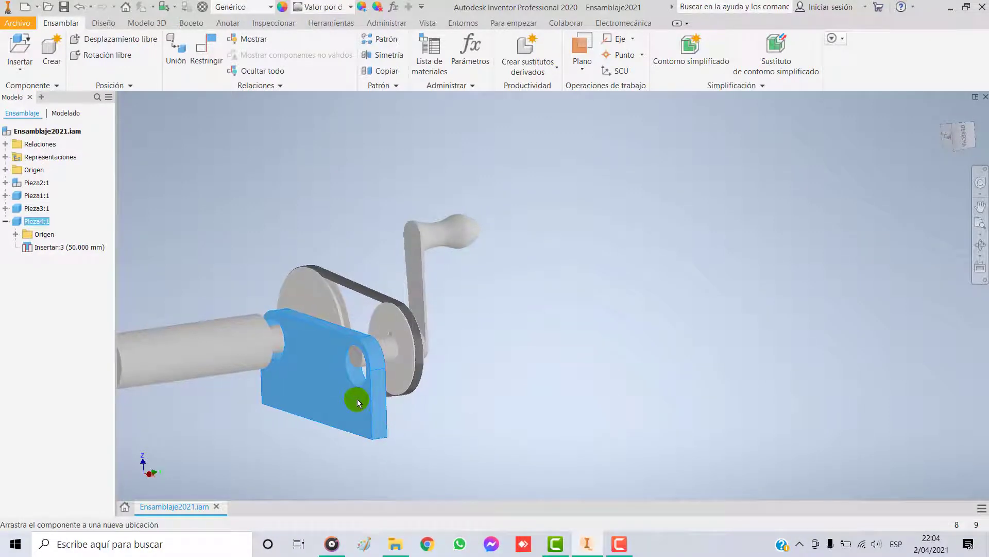
pyautogui.moveTo(357, 399)
pyautogui.mouseDown()
pyautogui.moveTo(357, 382)
pyautogui.moveTo(357, 393)
pyautogui.mouseUp()
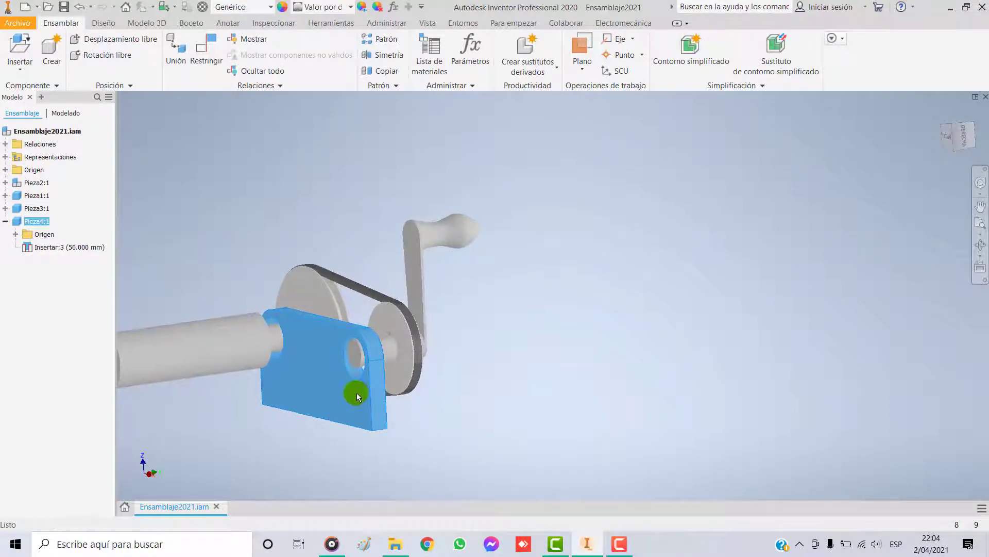
pyautogui.click(456, 414)
pyautogui.scroll(4, 401, 431)
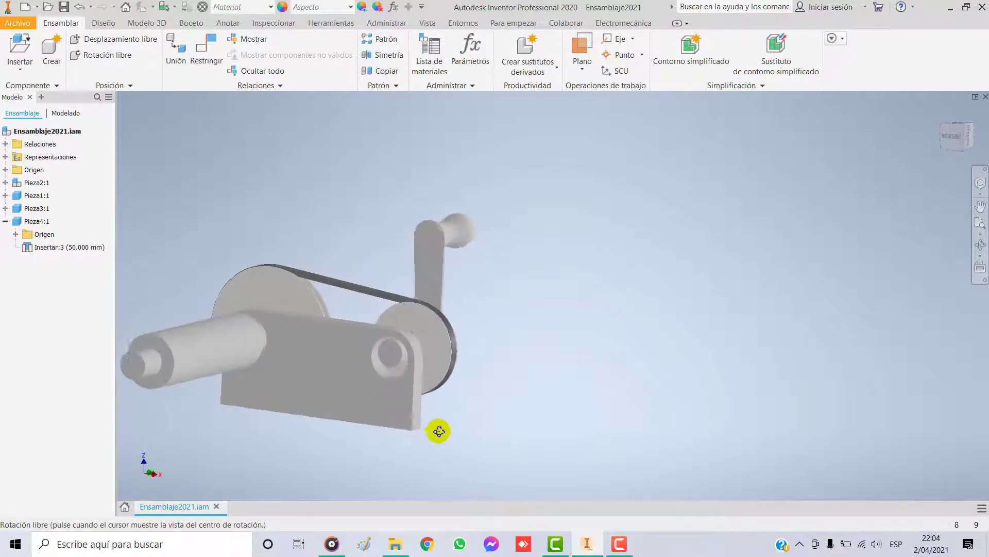
pyautogui.scroll(-5, 413, 388)
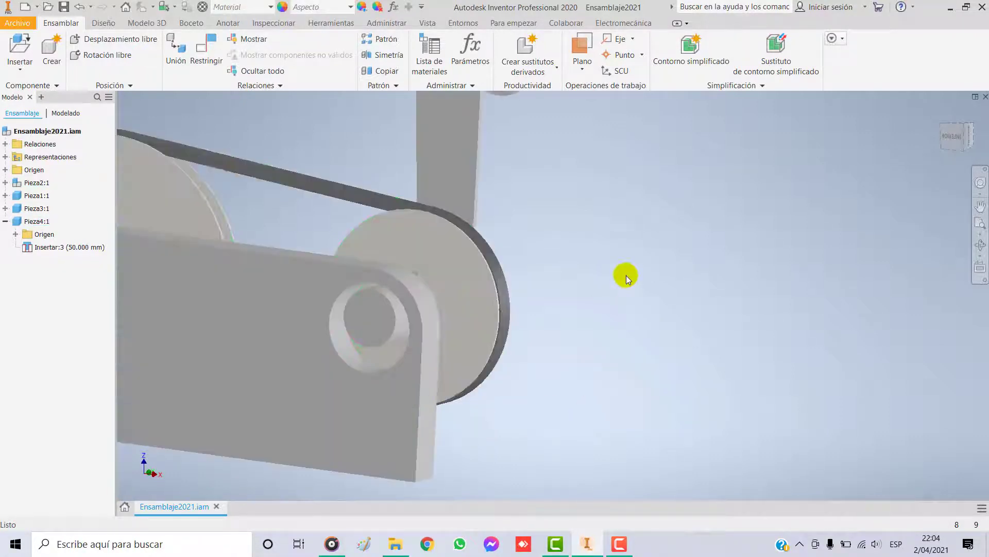
pyautogui.click(194, 48)
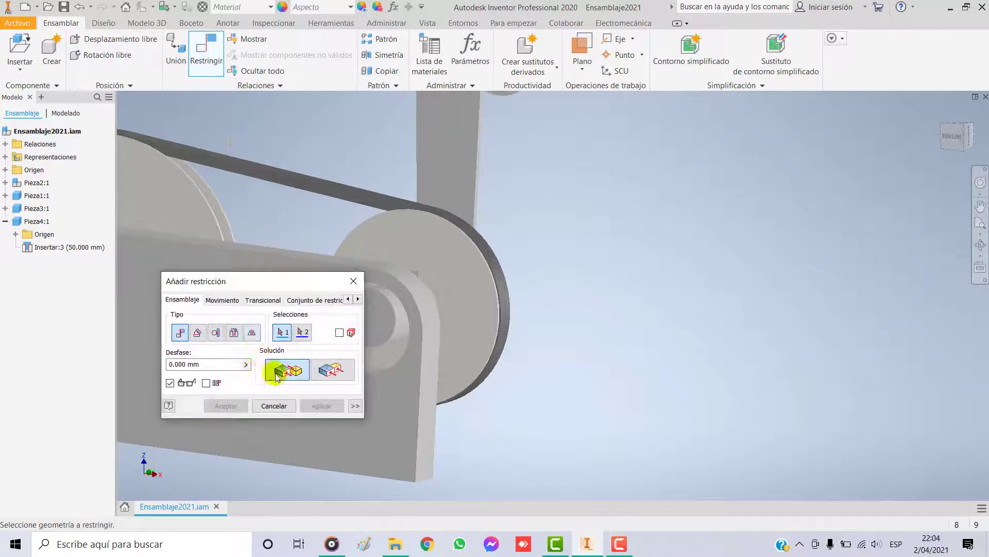
pyautogui.click(234, 333)
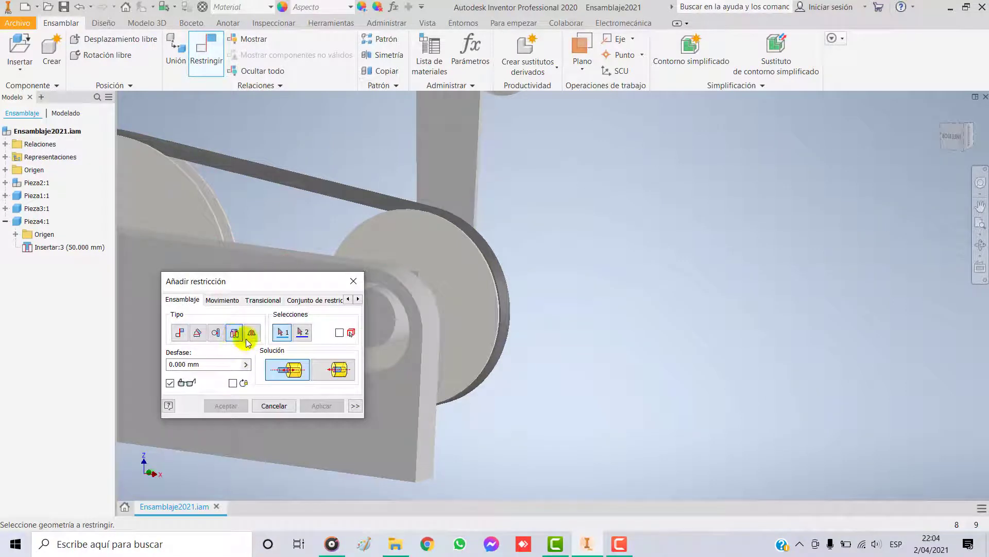
pyautogui.click(329, 372)
pyautogui.moveTo(327, 283); pyautogui.dragTo(667, 275)
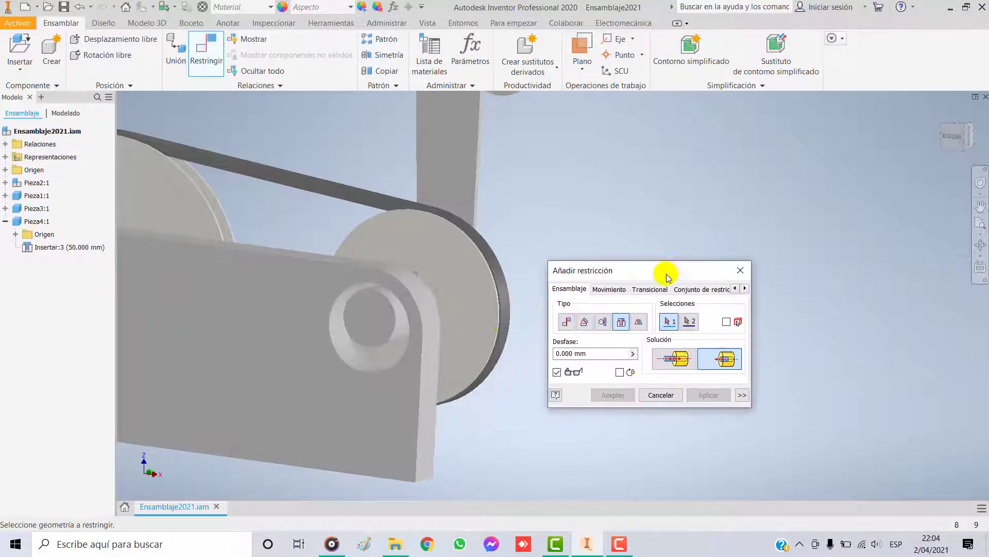
pyautogui.click(394, 323)
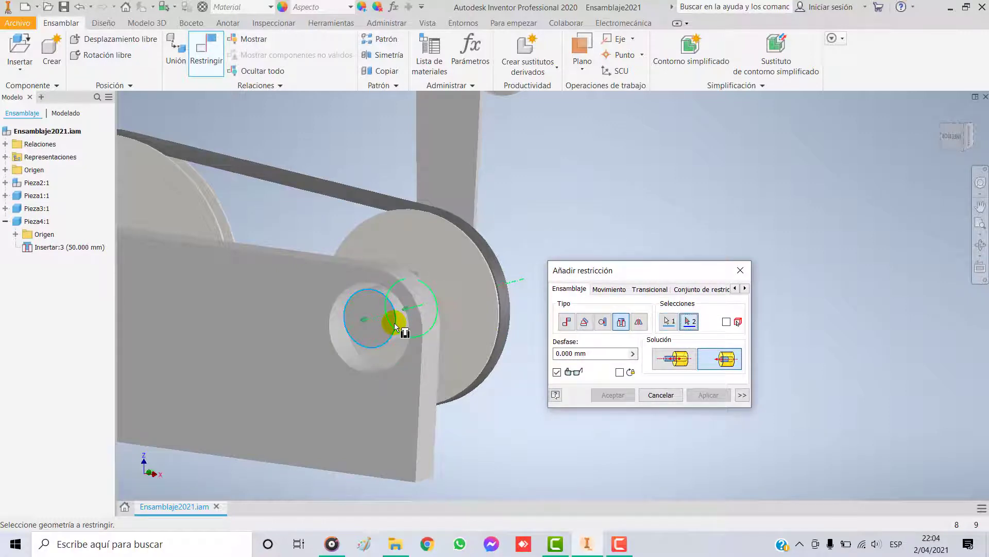
pyautogui.click(330, 321)
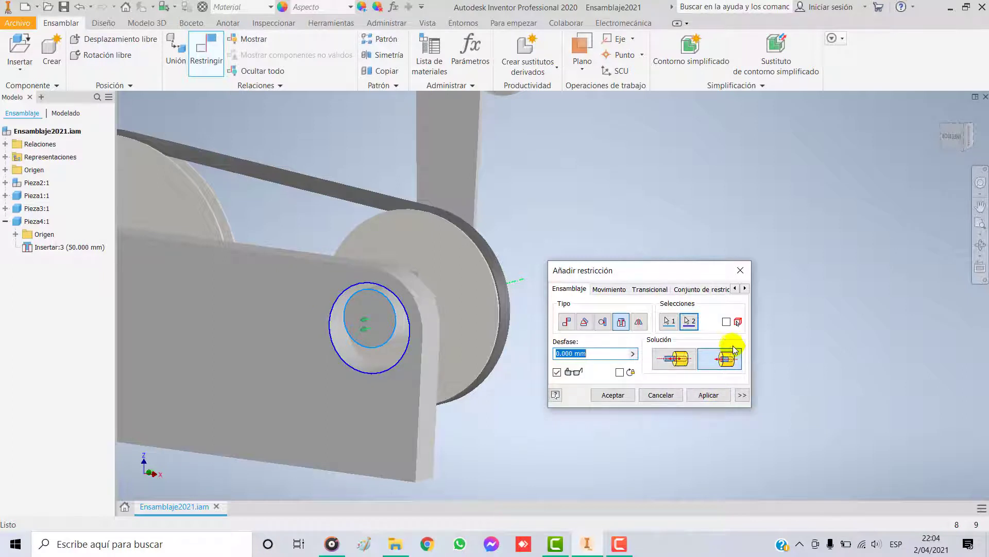
pyautogui.click(663, 395)
# Nudge the Pieza4 plate's rotation slightly so its free hole is better centred around the crank shaft's end.
pyautogui.scroll(3, 639, 364)
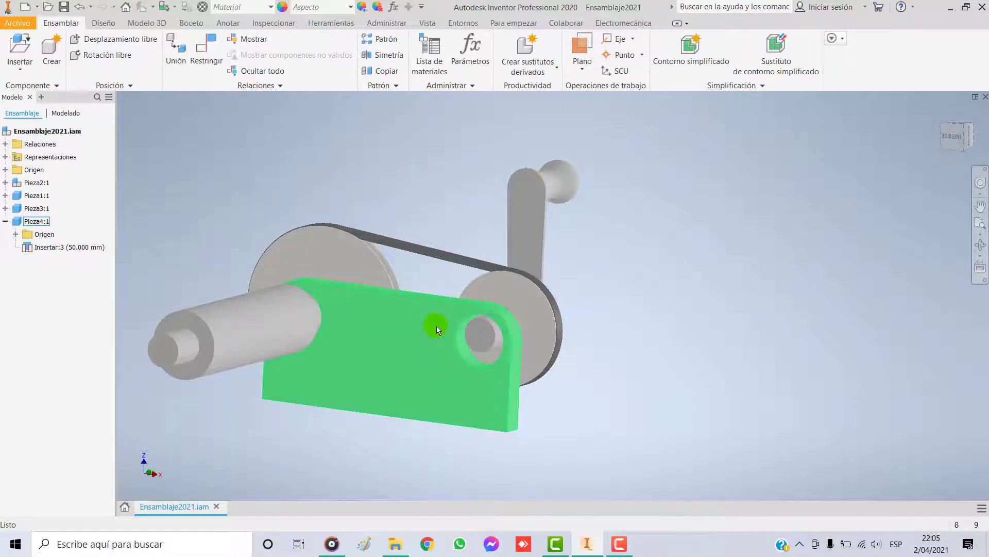
pyautogui.moveTo(507, 395); pyautogui.dragTo(509, 392)
pyautogui.click(654, 361)
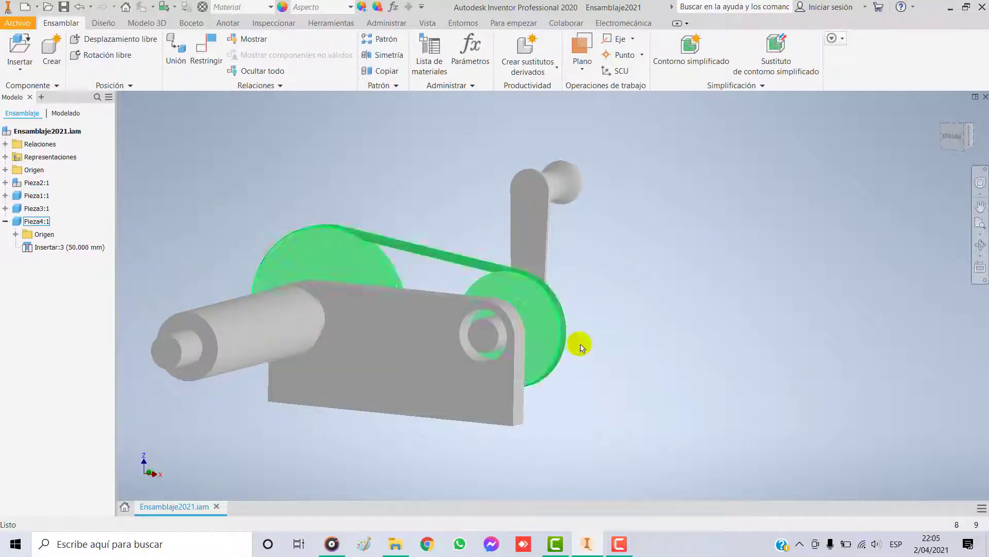
pyautogui.keyDown('shift'); pyautogui.moveTo(655, 346); pyautogui.dragTo(618, 357, button='middle'); pyautogui.keyUp('shift')
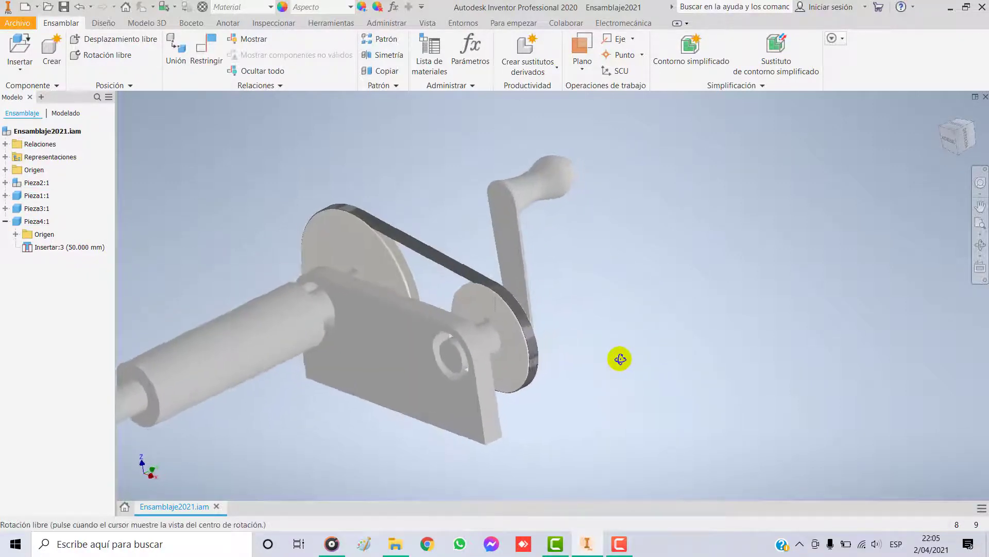
# Insert three instances of bearing assembly 61908 from the SKF_CAD_MODEL_61908 (1) folder and place them beside the roller's free end.
pyautogui.click(16, 54)
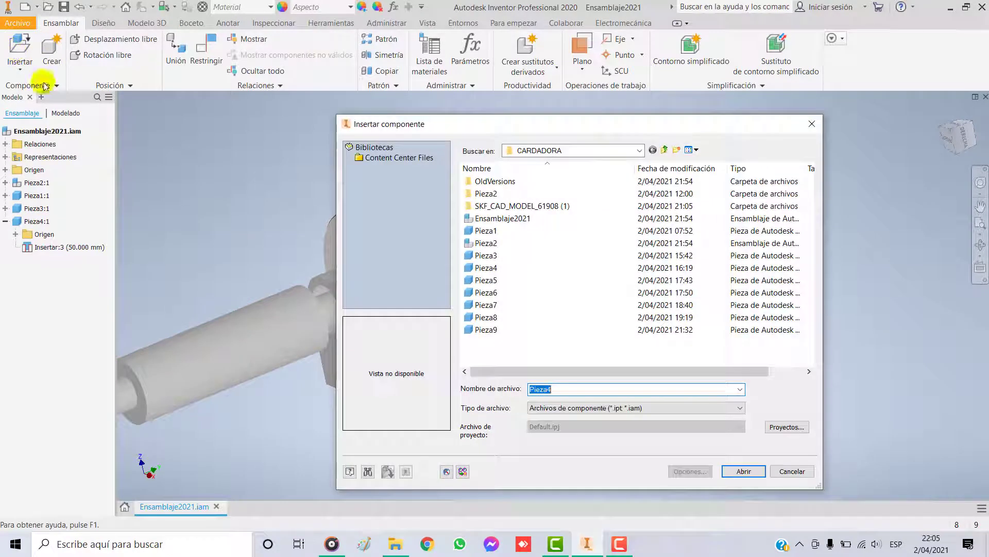
pyautogui.doubleClick(515, 206)
pyautogui.doubleClick(482, 182)
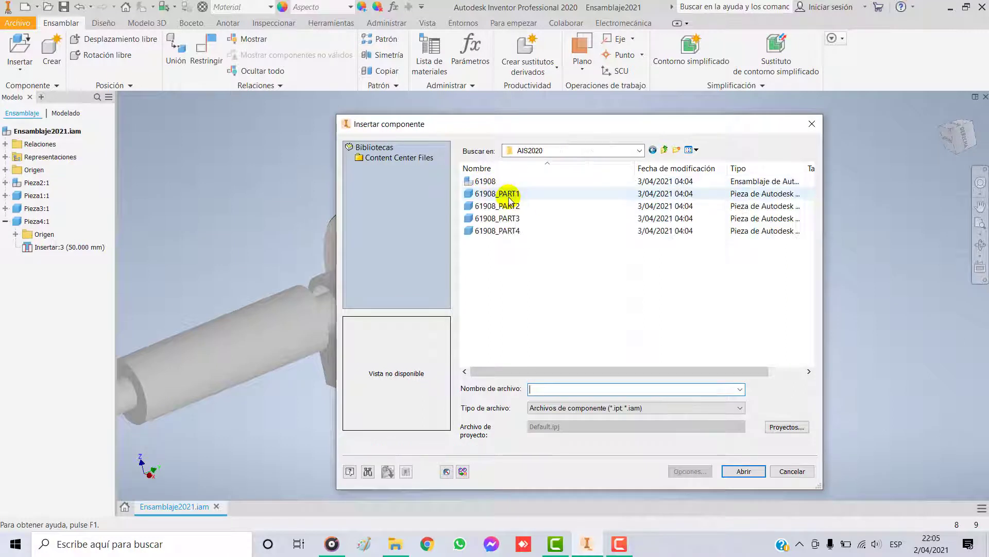
pyautogui.click(490, 181)
pyautogui.click(736, 472)
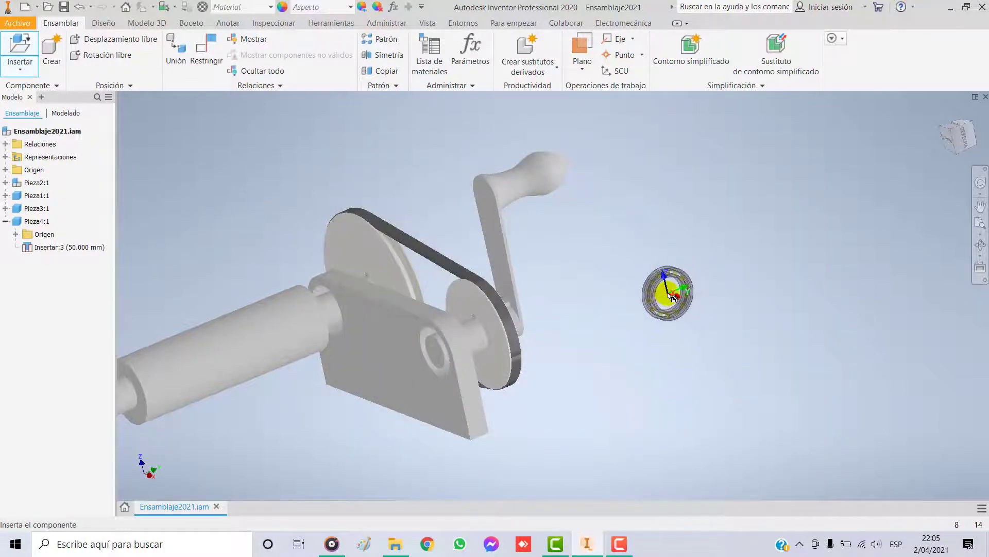
pyautogui.moveTo(611, 380); pyautogui.dragTo(784, 320, button='middle')
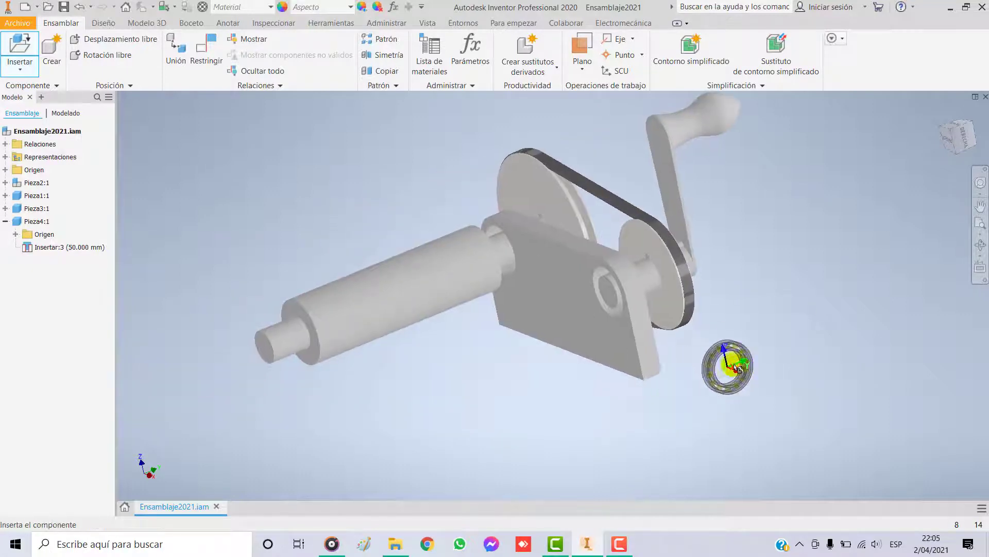
pyautogui.click(182, 221)
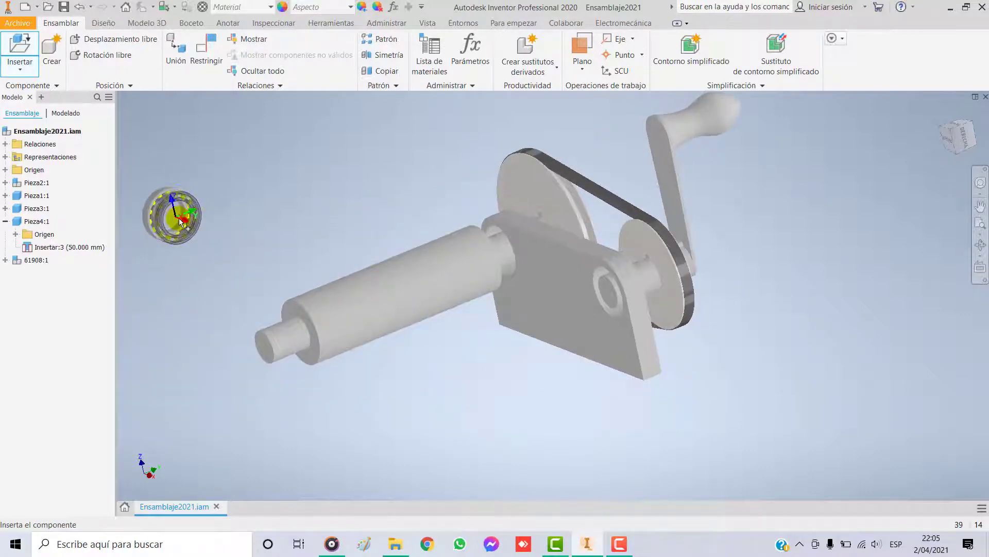
pyautogui.click(173, 276)
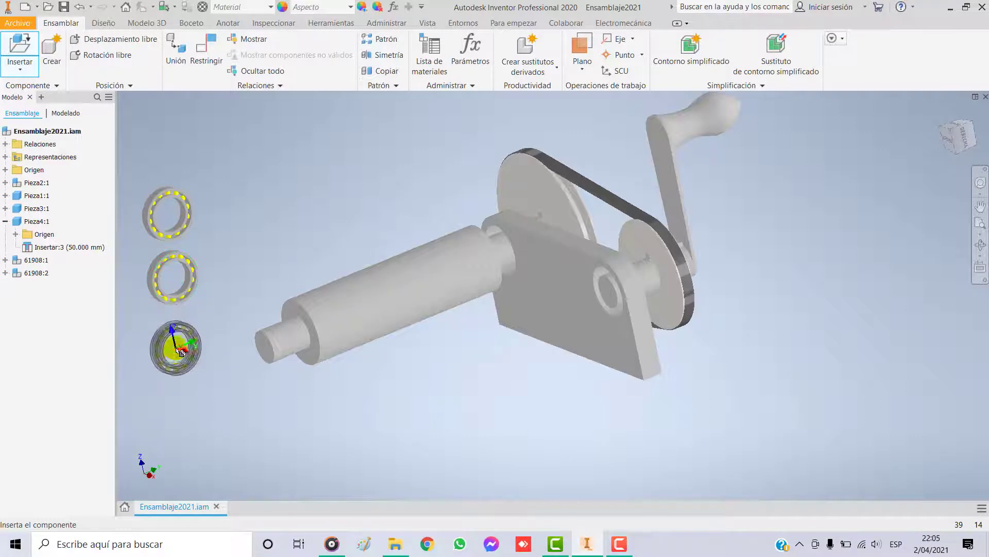
pyautogui.click(175, 347)
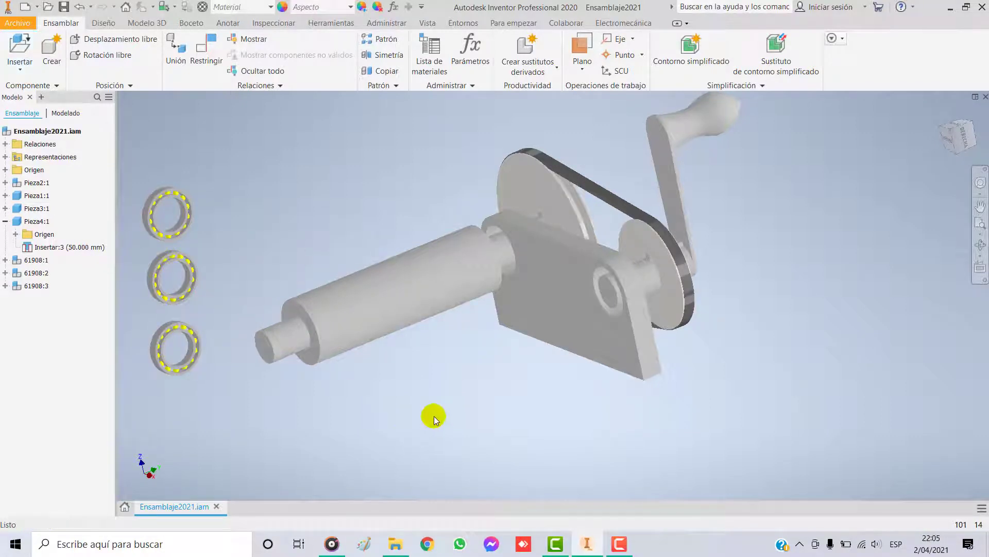
pyautogui.moveTo(437, 419)
pyautogui.keyDown('shift'); pyautogui.mouseDown(button='middle')
pyautogui.moveTo(464, 422)
pyautogui.moveTo(447, 425)
pyautogui.mouseUp(button='middle'); pyautogui.keyUp('shift')
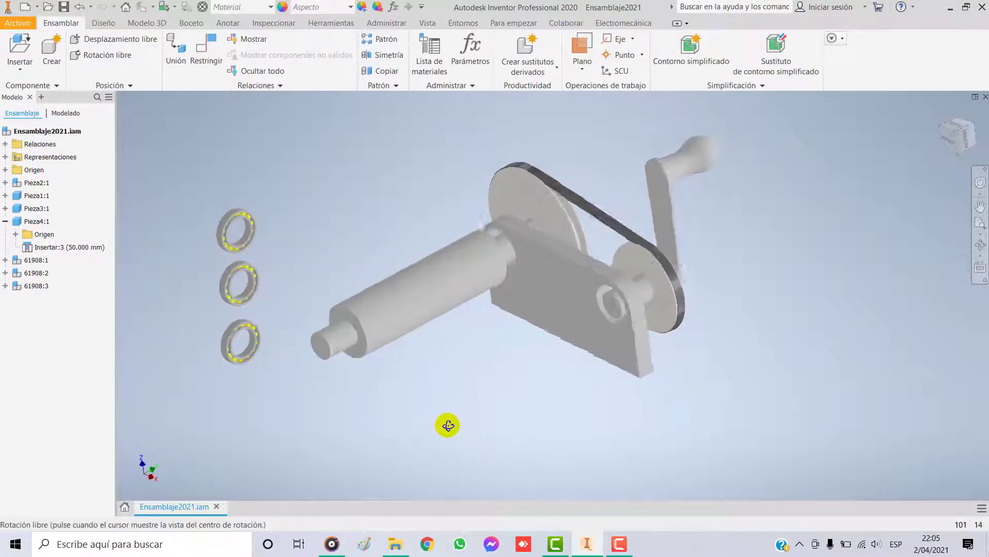
# Seat one 61908 bearing in Pieza4's hole around the roller shaft with an aligned Insert constraint at 0 mm offset.
pyautogui.scroll(5, 254, 223)
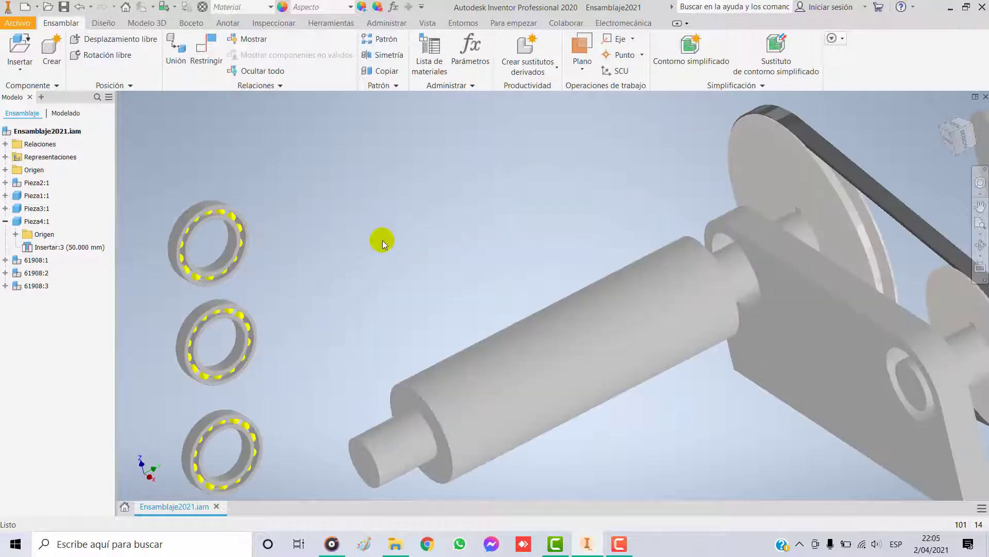
pyautogui.click(206, 59)
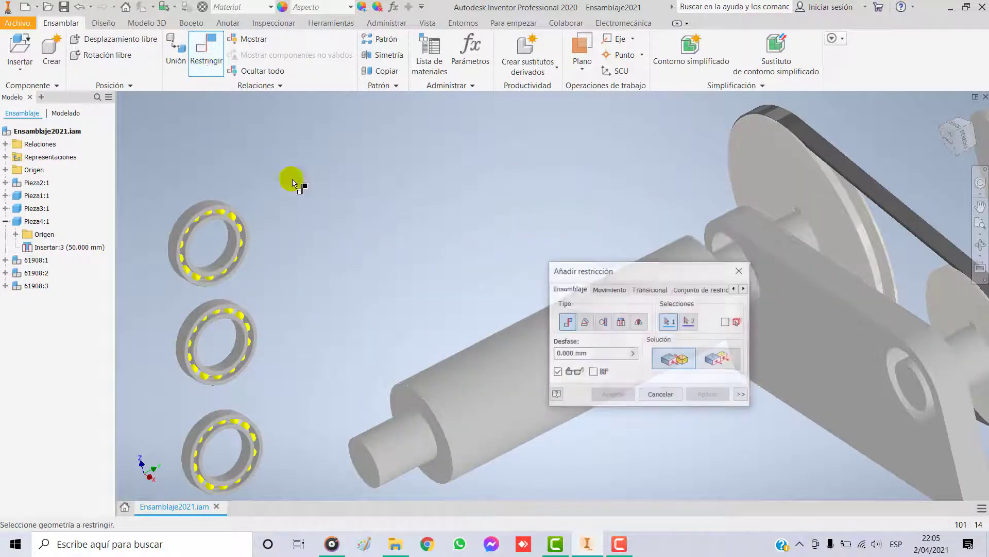
pyautogui.click(622, 323)
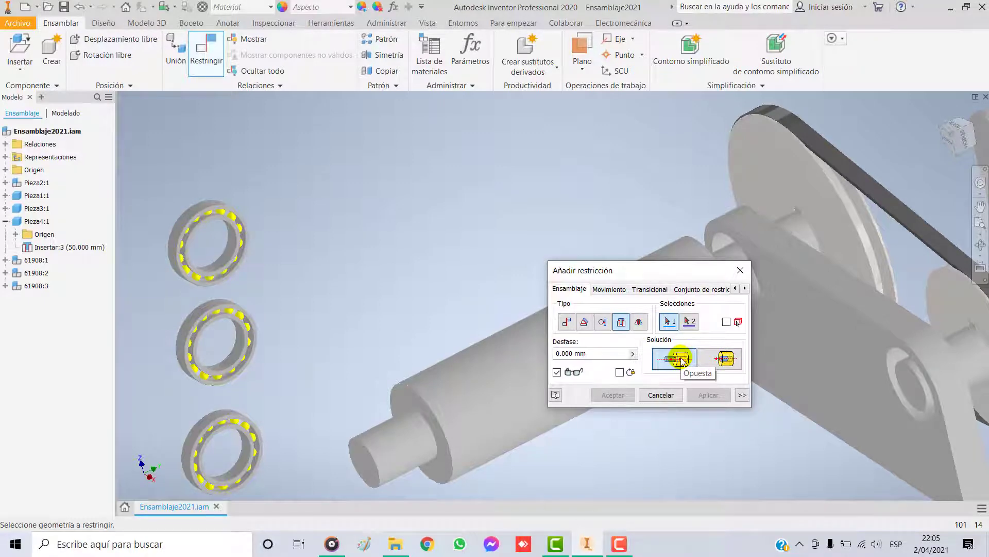
pyautogui.click(722, 360)
pyautogui.moveTo(652, 270); pyautogui.dragTo(591, 393)
pyautogui.scroll(5, 230, 234)
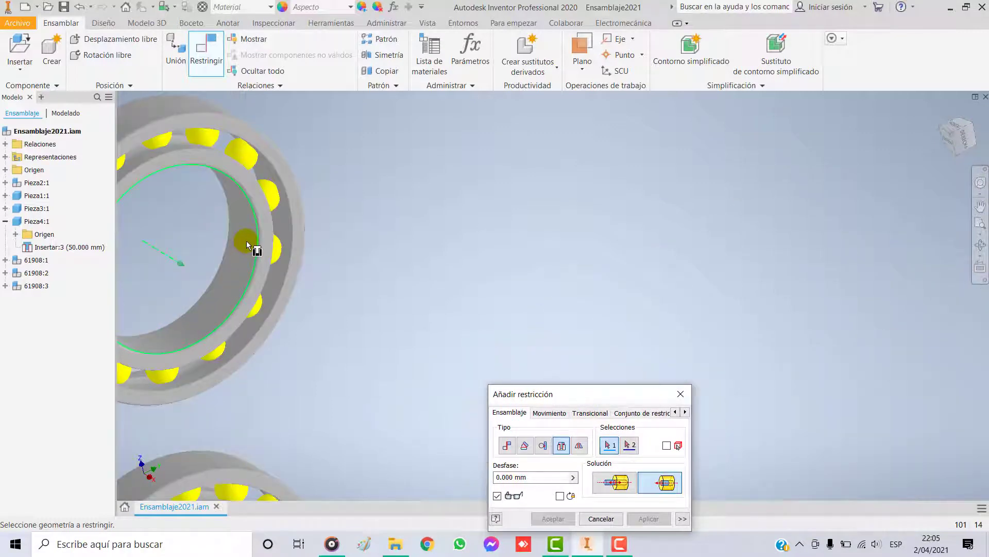
pyautogui.click(247, 240)
pyautogui.scroll(-5, 457, 276)
pyautogui.moveTo(510, 280)
pyautogui.mouseDown(button='middle')
pyautogui.moveTo(654, 289)
pyautogui.moveTo(508, 264)
pyautogui.mouseUp(button='middle')
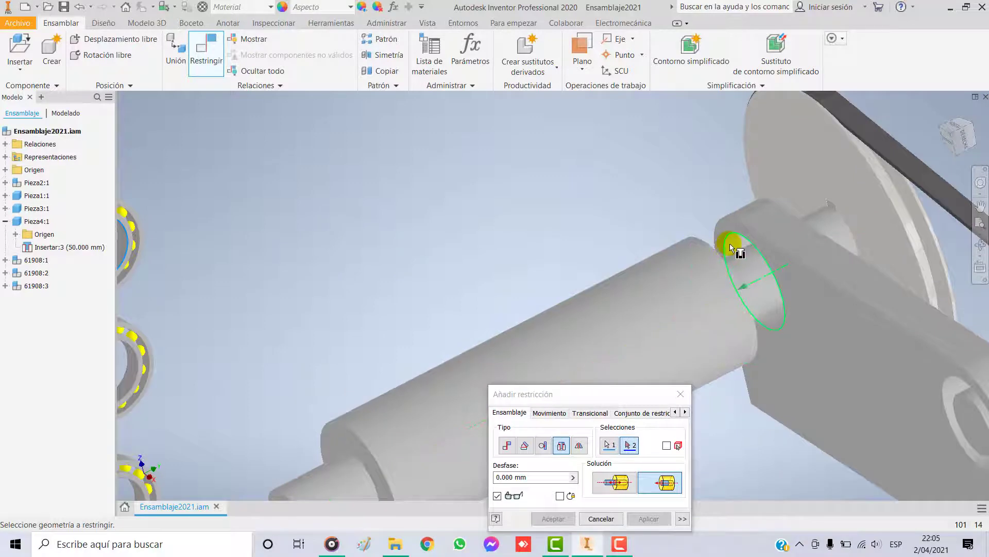
pyautogui.click(729, 243)
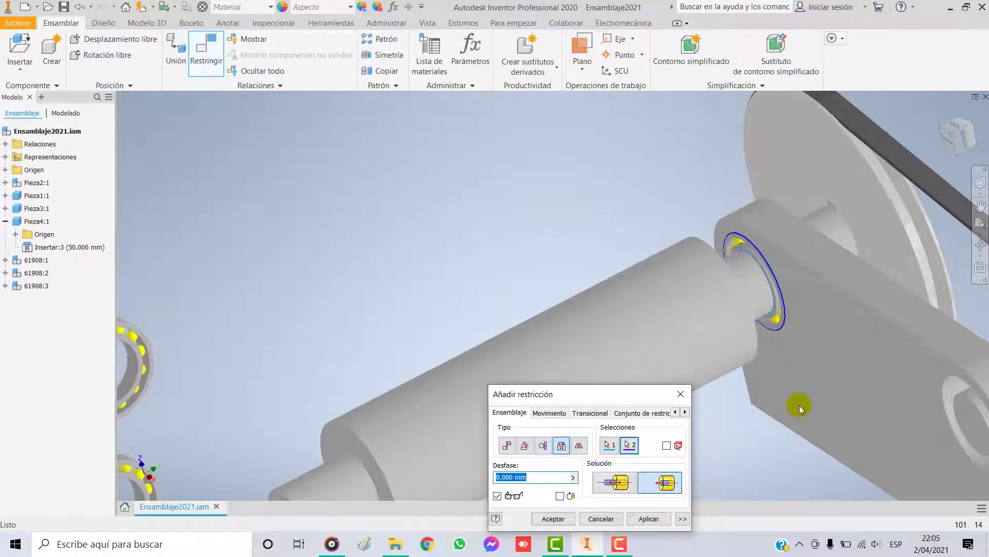
pyautogui.click(648, 521)
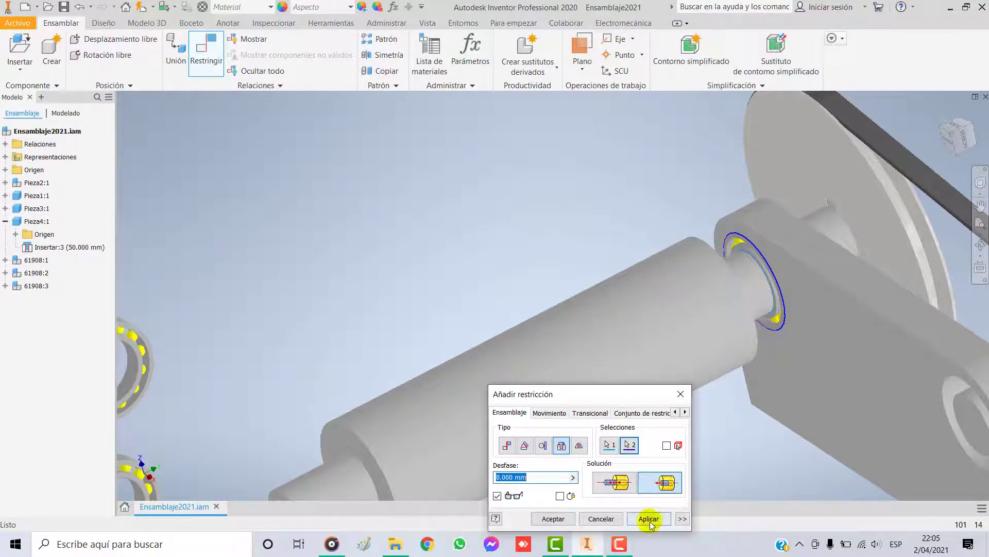
pyautogui.click(680, 394)
pyautogui.press('F4')
pyautogui.moveTo(748, 441)
pyautogui.mouseDown()
pyautogui.moveTo(662, 439)
pyautogui.moveTo(710, 452)
pyautogui.moveTo(914, 433)
pyautogui.moveTo(824, 429)
pyautogui.moveTo(762, 441)
pyautogui.mouseUp()
pyautogui.scroll(-3, 647, 400)
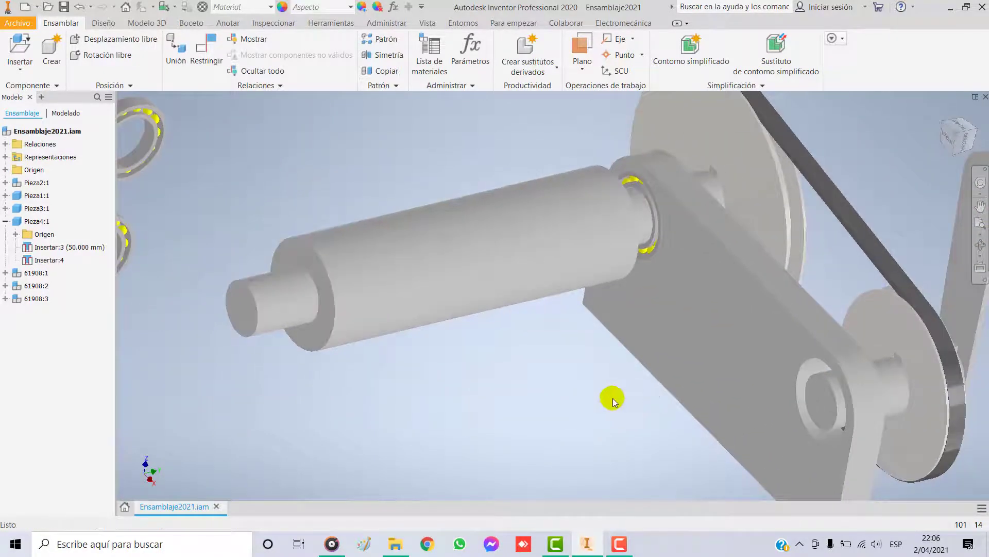
pyautogui.scroll(-3, 611, 400)
pyautogui.click(205, 51)
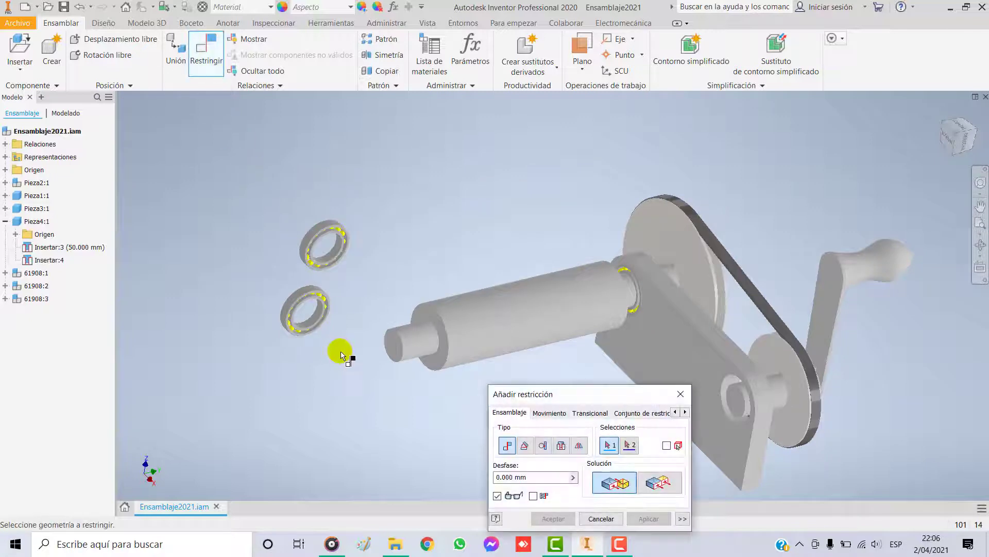
pyautogui.moveTo(611, 395); pyautogui.dragTo(335, 374)
pyautogui.click(497, 443)
pyautogui.click(596, 479)
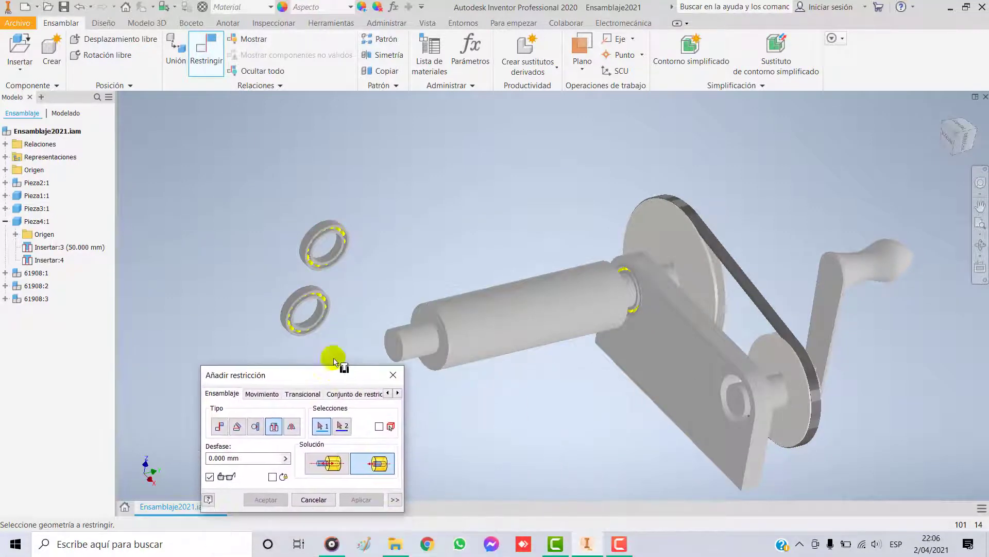
pyautogui.scroll(5, 331, 255)
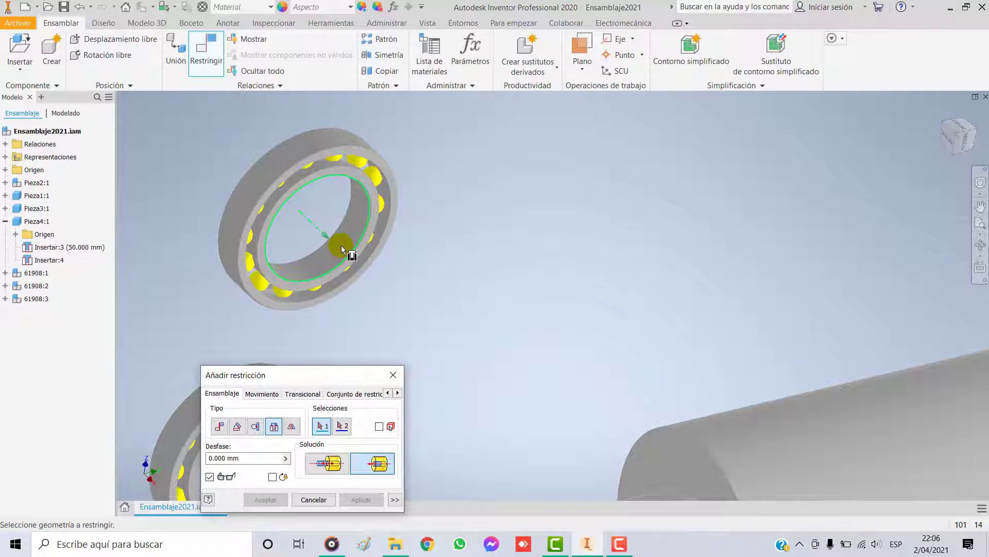
pyautogui.click(341, 246)
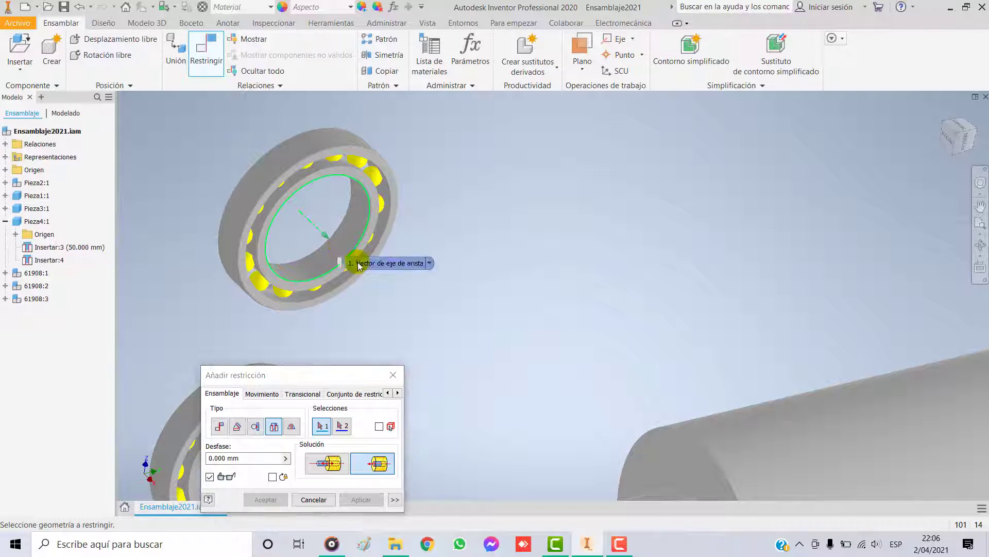
pyautogui.click(400, 372)
# Try to seat a second 61908 bearing in Pieza4's free hole with an aligned Insert constraint on the bearing's inner ring edge.
pyautogui.click(204, 54)
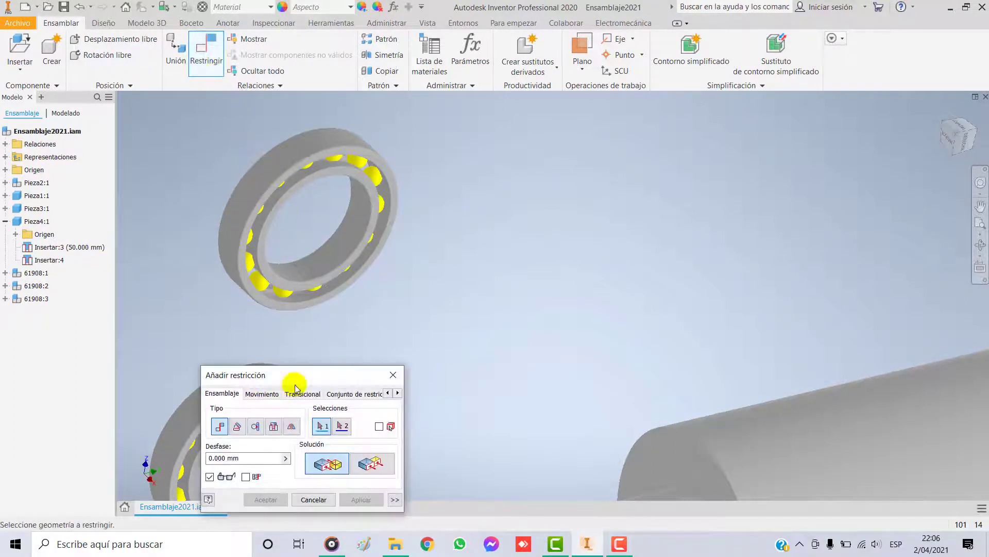
pyautogui.click(275, 424)
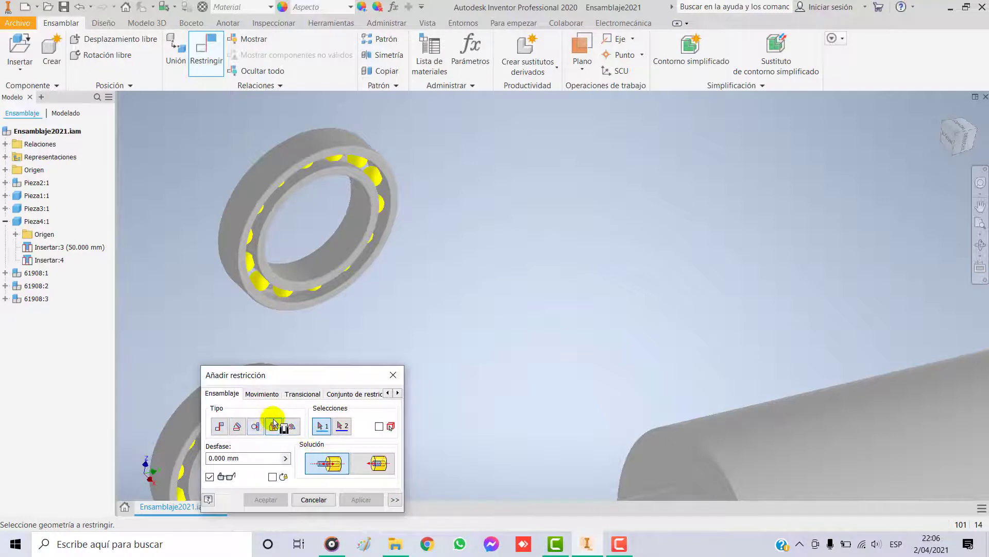
pyautogui.click(353, 462)
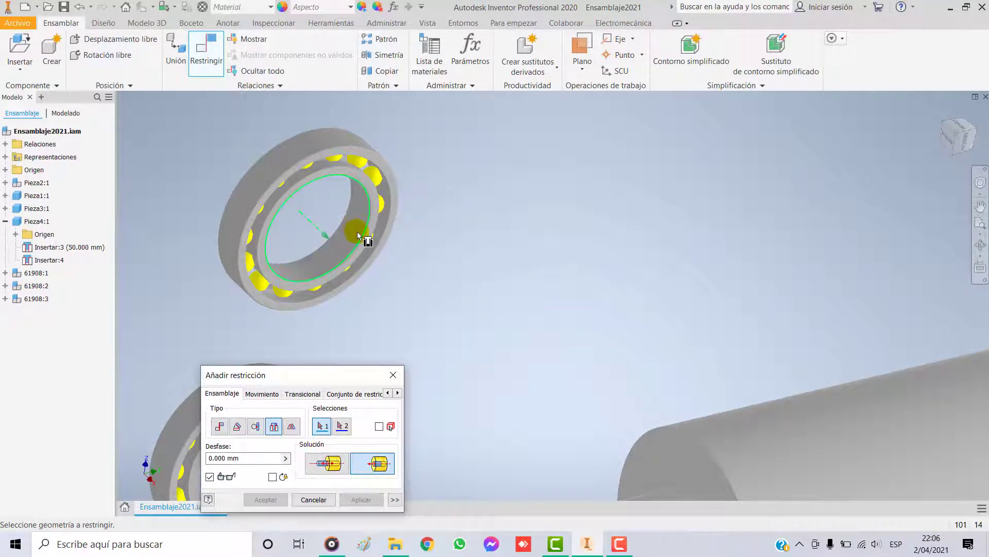
pyautogui.scroll(5, 353, 226)
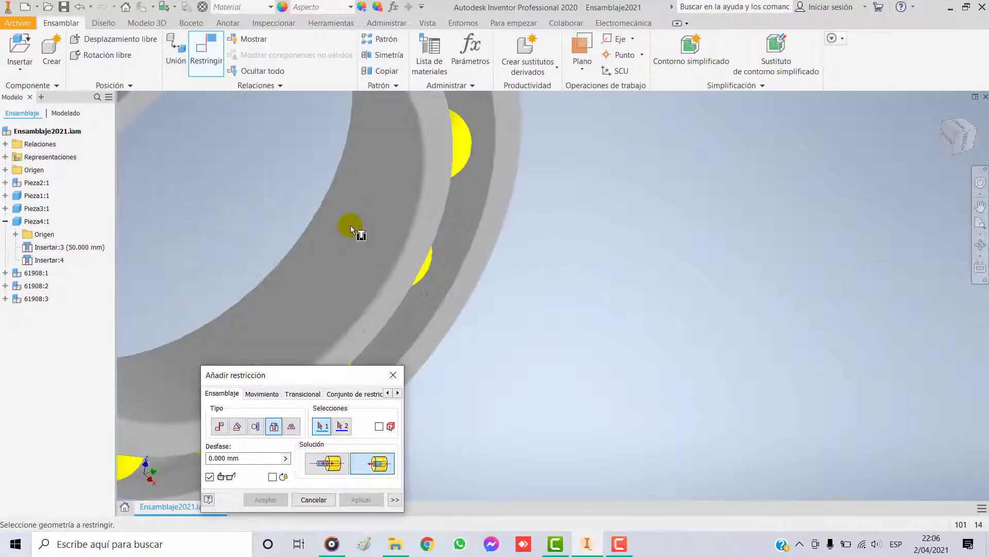
pyautogui.click(370, 223)
pyautogui.scroll(-5, 391, 242)
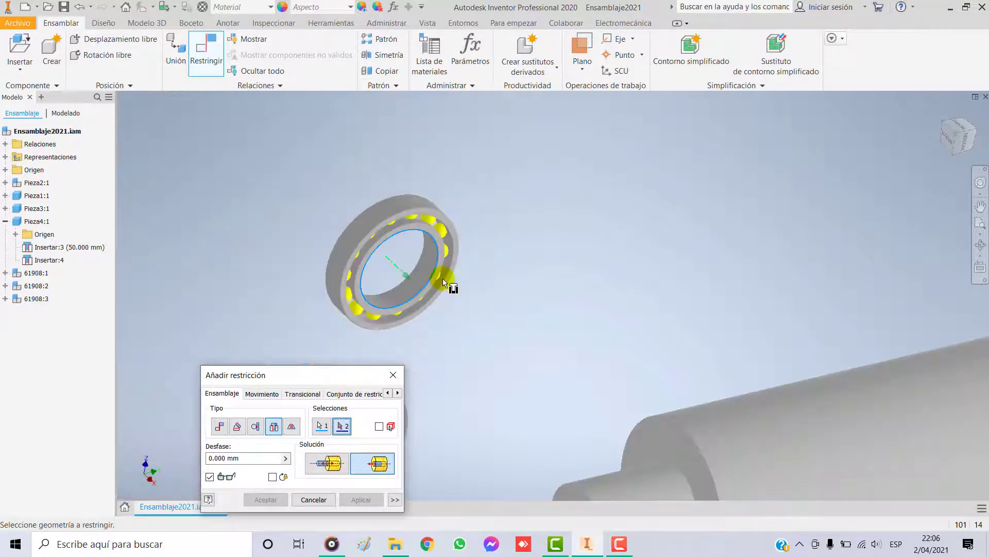
pyautogui.scroll(-5, 468, 305)
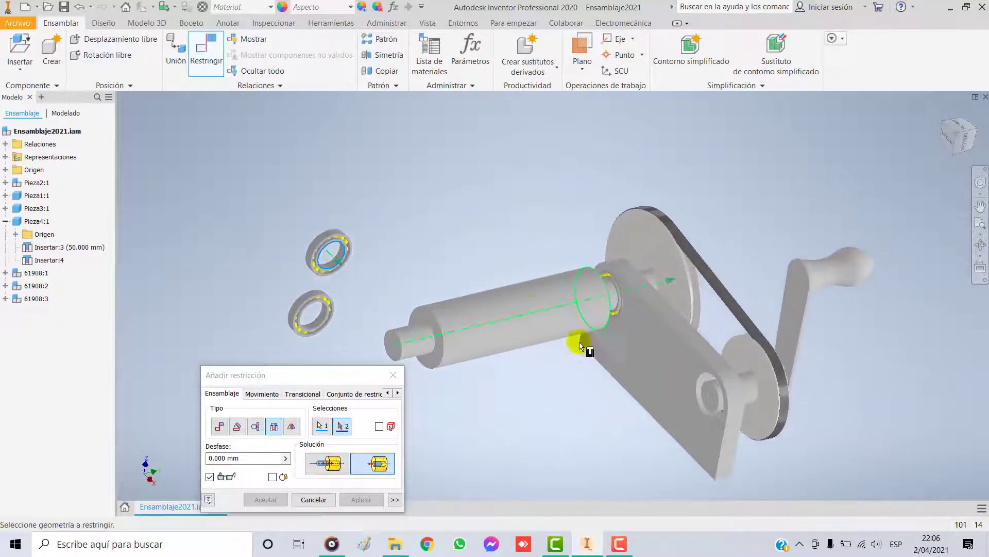
pyautogui.scroll(5, 711, 390)
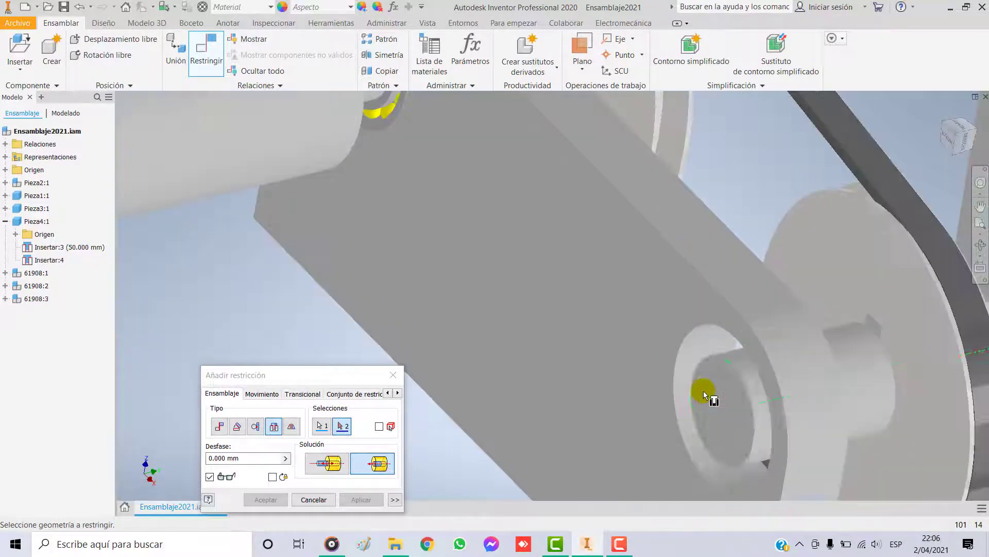
pyautogui.click(686, 360)
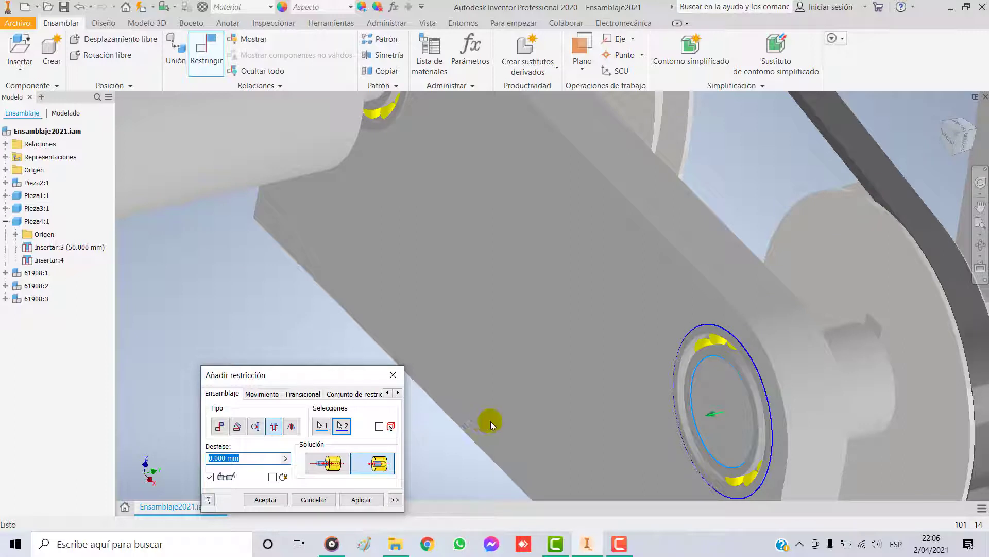
pyautogui.press('Return')
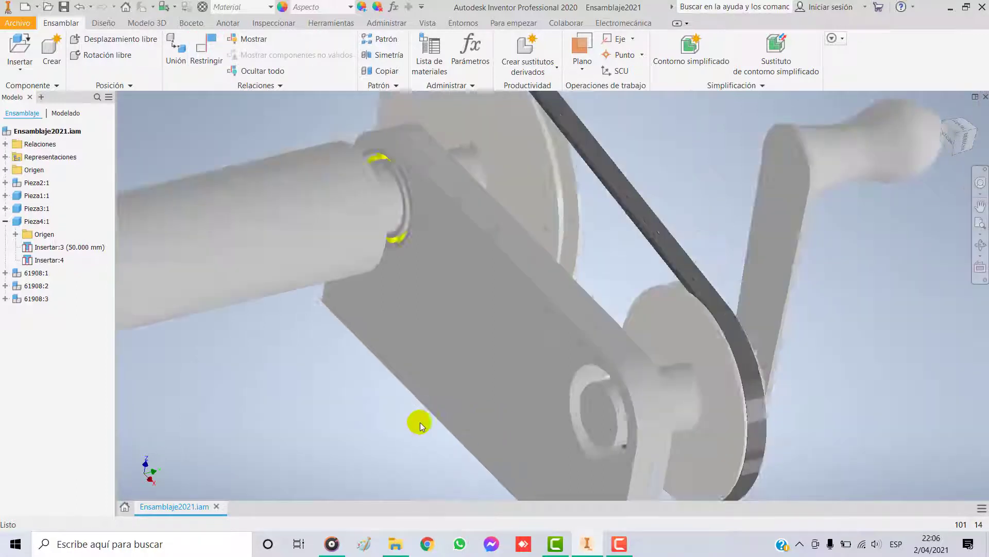
pyautogui.press('F6')
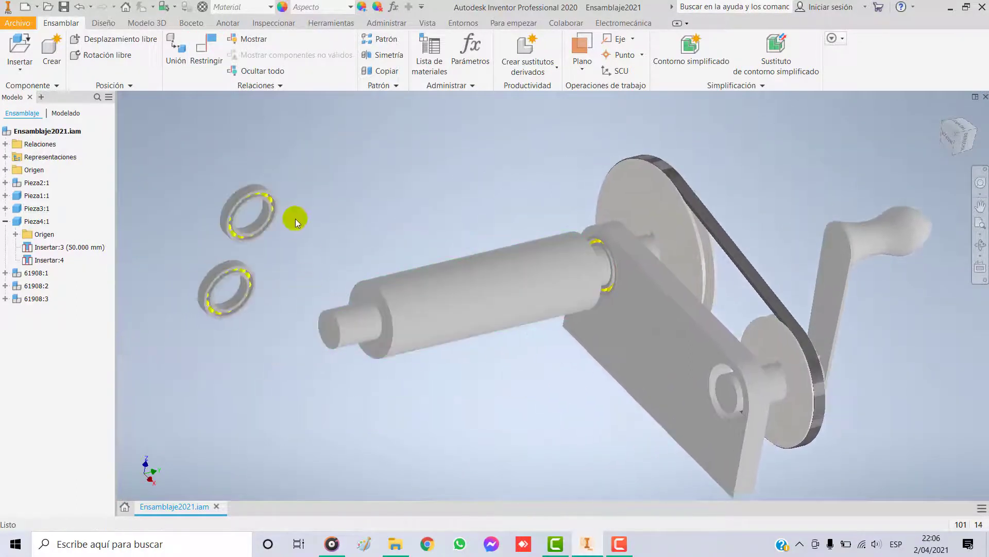
# Seat a second 61908 bearing around the crank shaft's end with an aligned Insert constraint between its outer edge and Pieza4's hole, 0 mm offset.
pyautogui.click(206, 52)
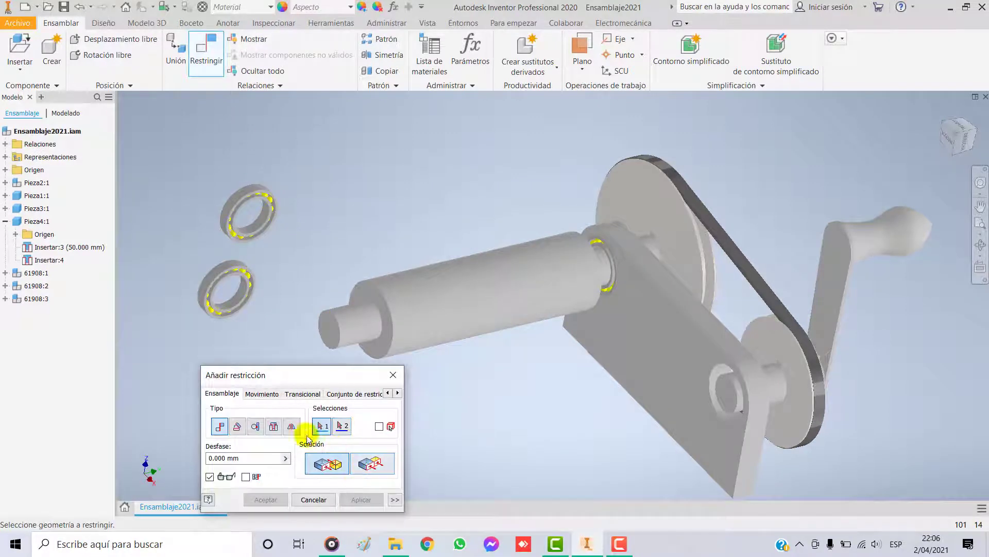
pyautogui.click(373, 463)
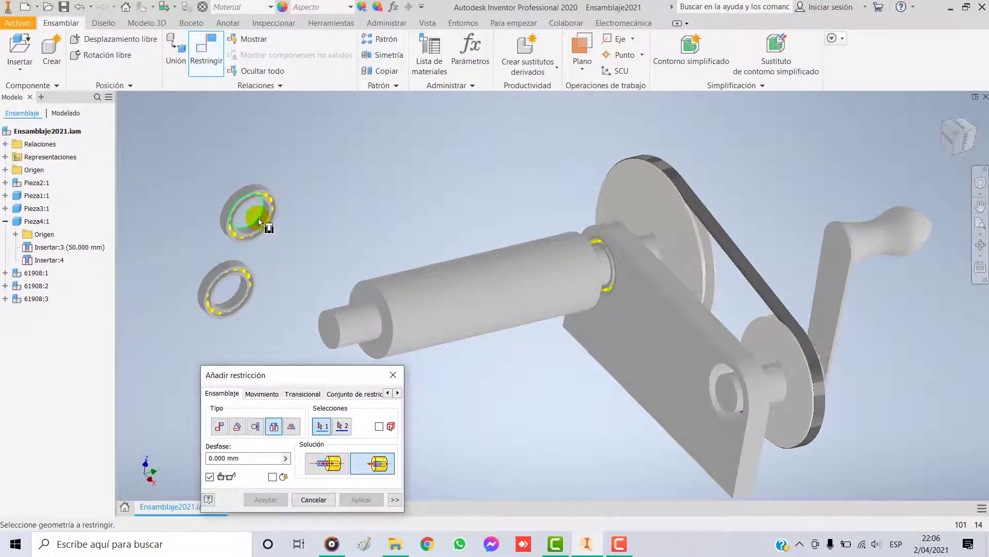
pyautogui.scroll(-3, 258, 218)
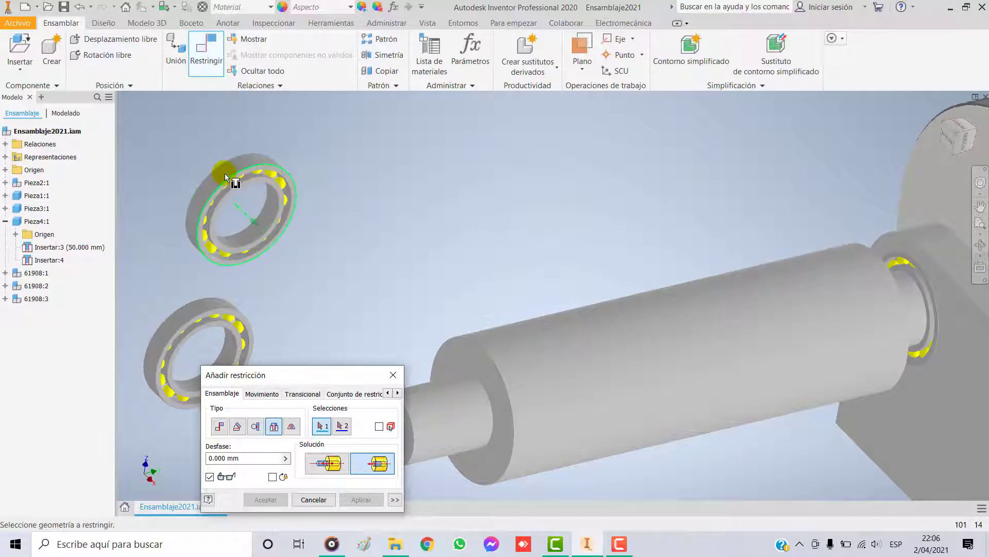
pyautogui.scroll(-2, 225, 174)
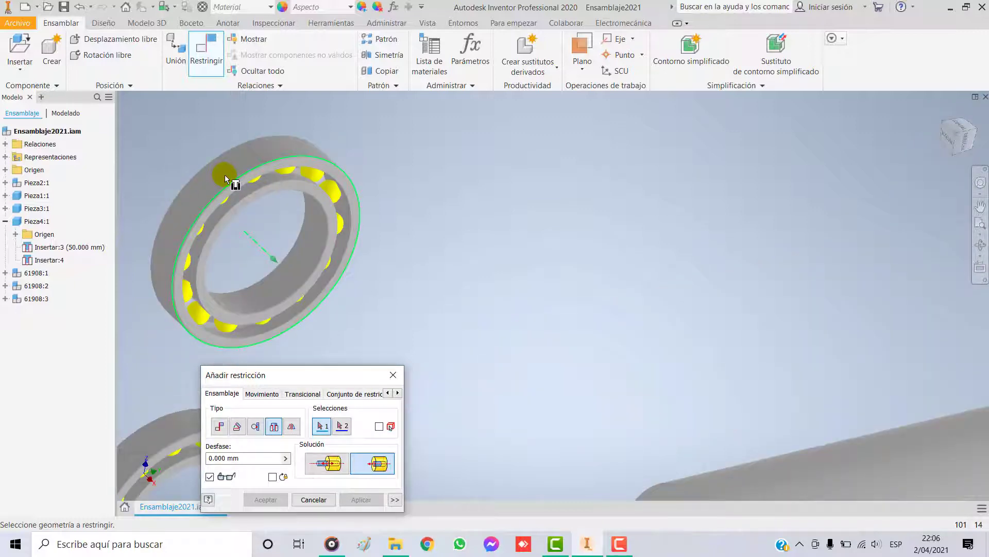
pyautogui.click(225, 175)
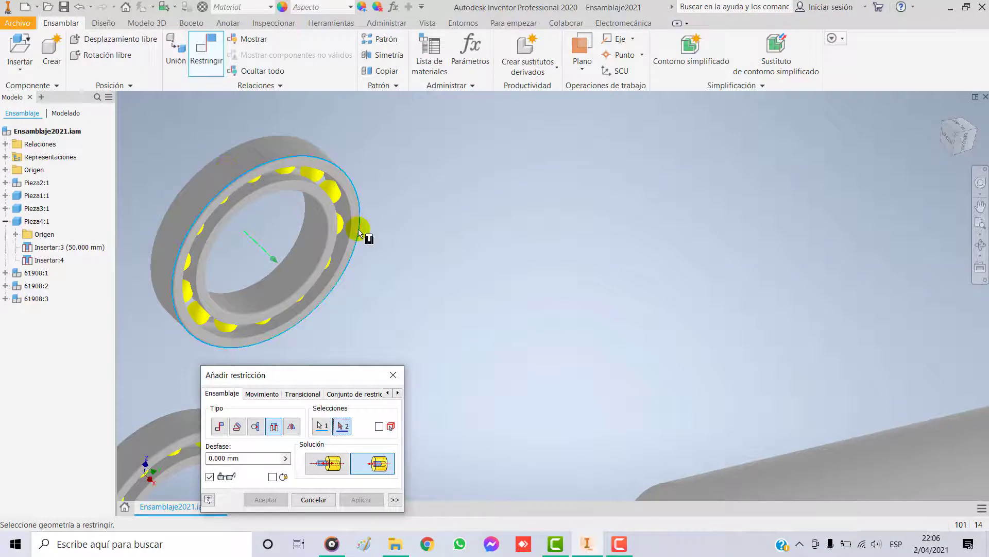
pyautogui.scroll(4, 515, 261)
pyautogui.click(803, 370)
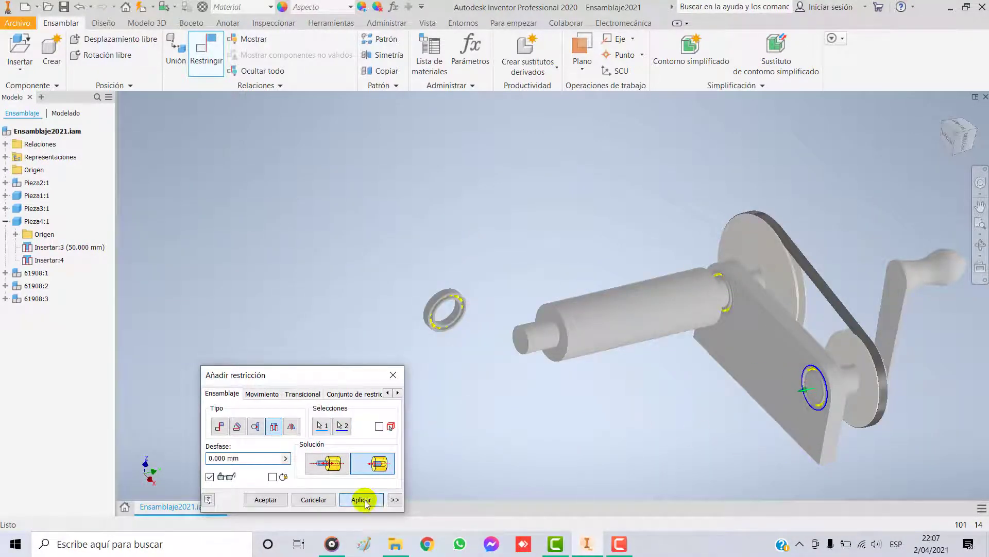
pyautogui.click(361, 499)
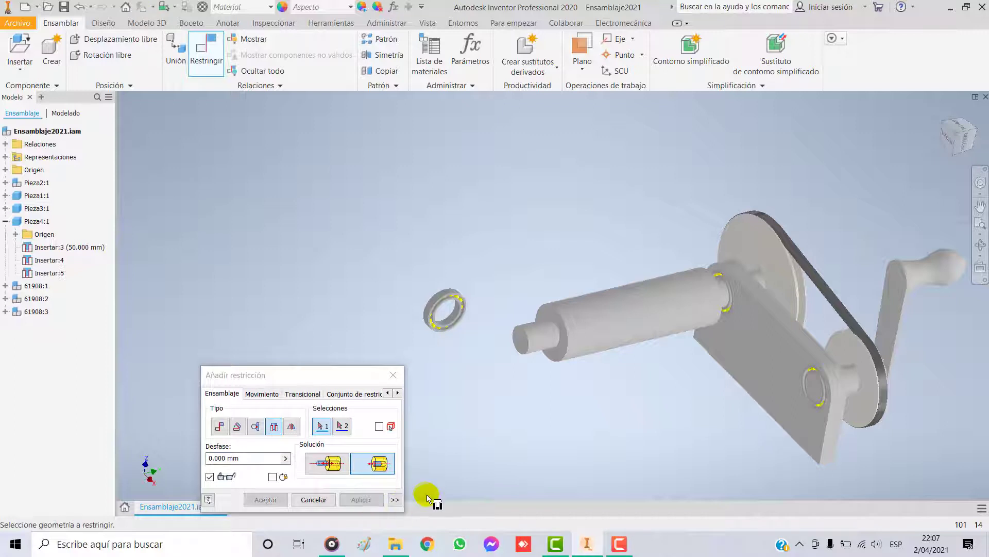
pyautogui.click(394, 375)
# Set up an Insert constraint with the aligned solution for the remaining 61908 bearing beside the roller's free end.
pyautogui.keyDown('shift'); pyautogui.moveTo(710, 460); pyautogui.dragTo(848, 426, button='middle'); pyautogui.keyUp('shift')
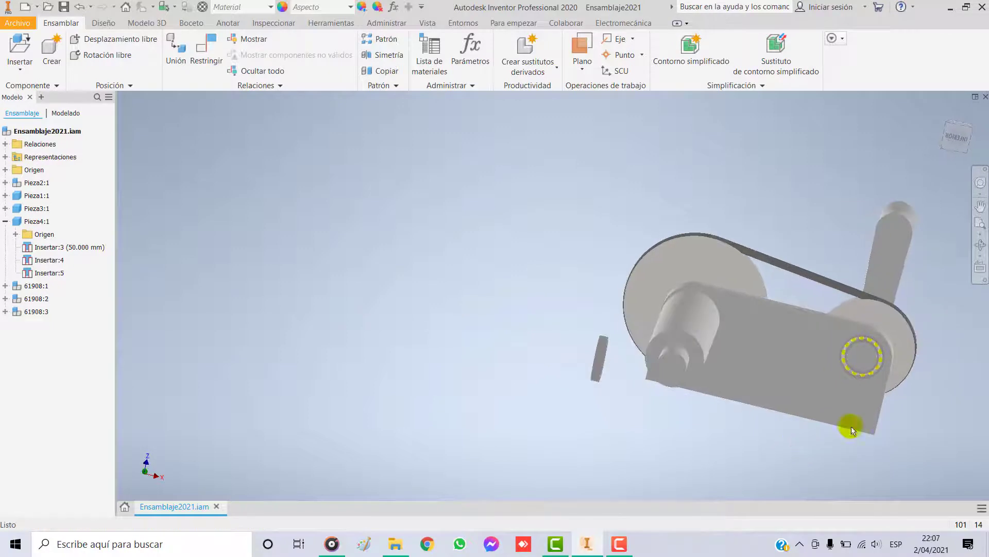
pyautogui.scroll(-8, 883, 380)
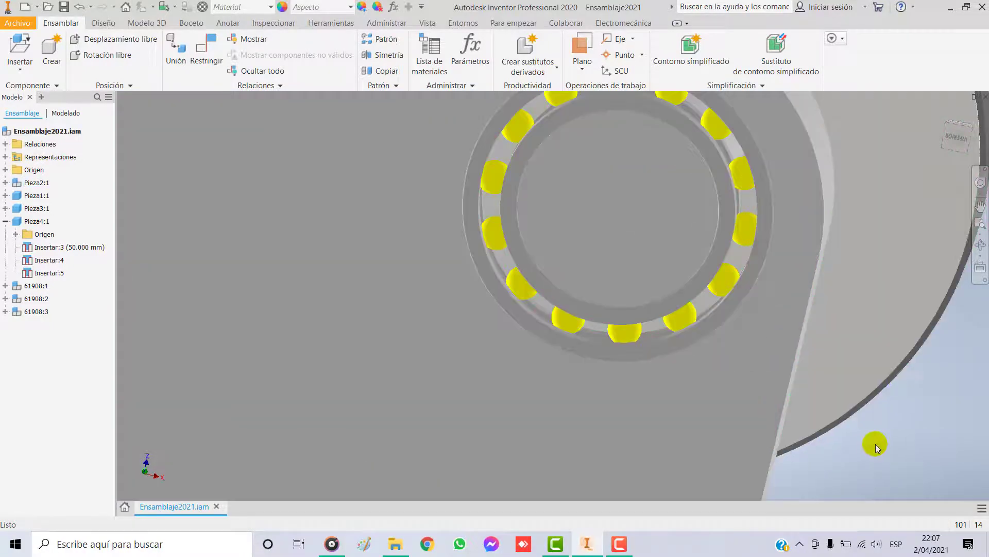
pyautogui.scroll(3, 876, 444)
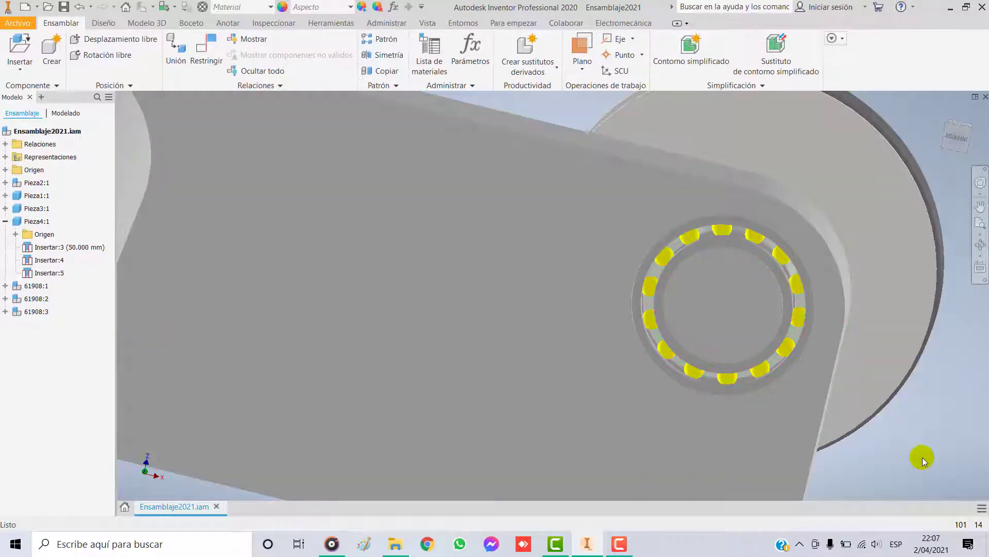
pyautogui.scroll(3, 909, 432)
pyautogui.scroll(3, 912, 435)
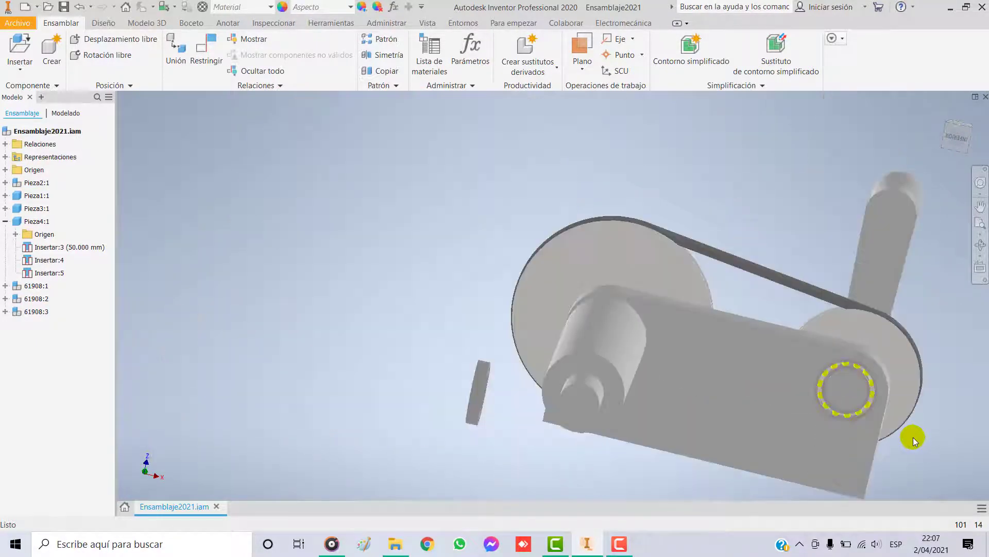
pyautogui.moveTo(913, 437); pyautogui.dragTo(673, 376, button='middle')
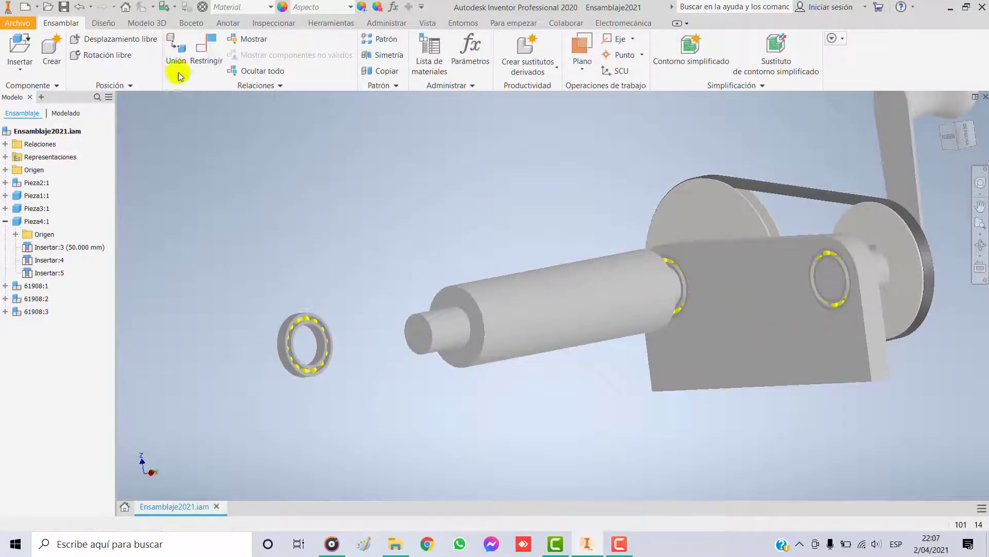
pyautogui.click(203, 54)
pyautogui.click(274, 425)
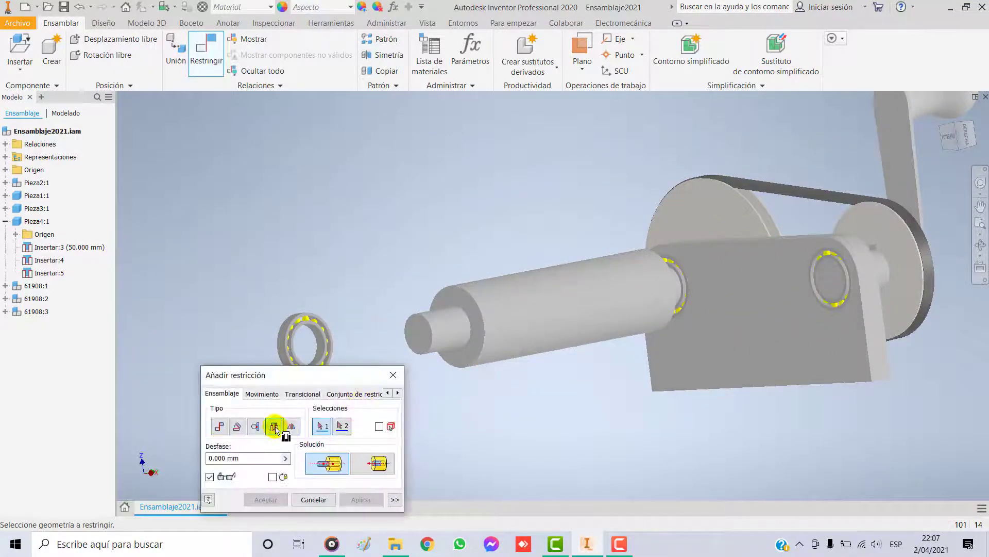
pyautogui.click(369, 464)
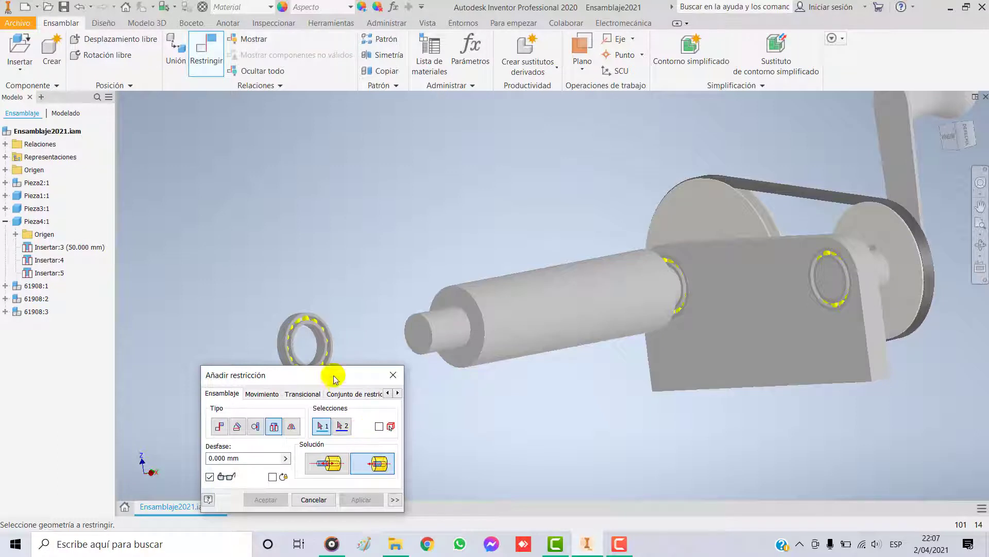
pyautogui.scroll(3, 320, 338)
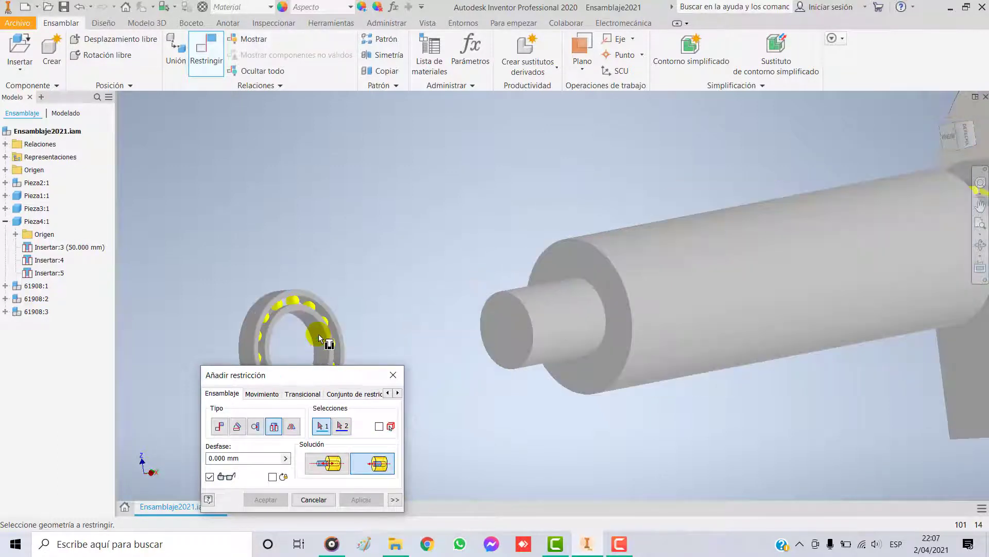
# Constrain the loose 61908 bearing's inner edge to the shaft's free end with an aligned Insert constraint at 0 mm offset.
pyautogui.click(322, 328)
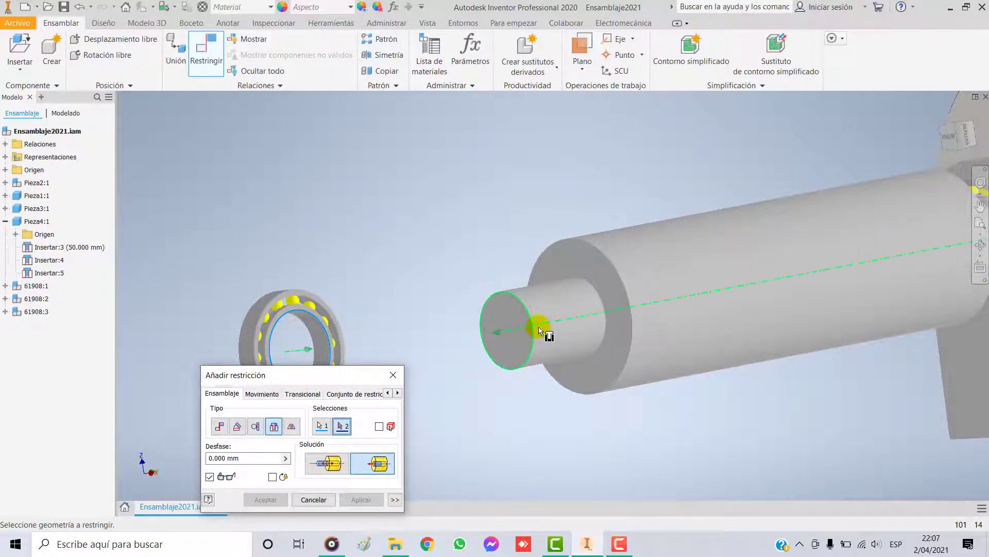
pyautogui.click(530, 323)
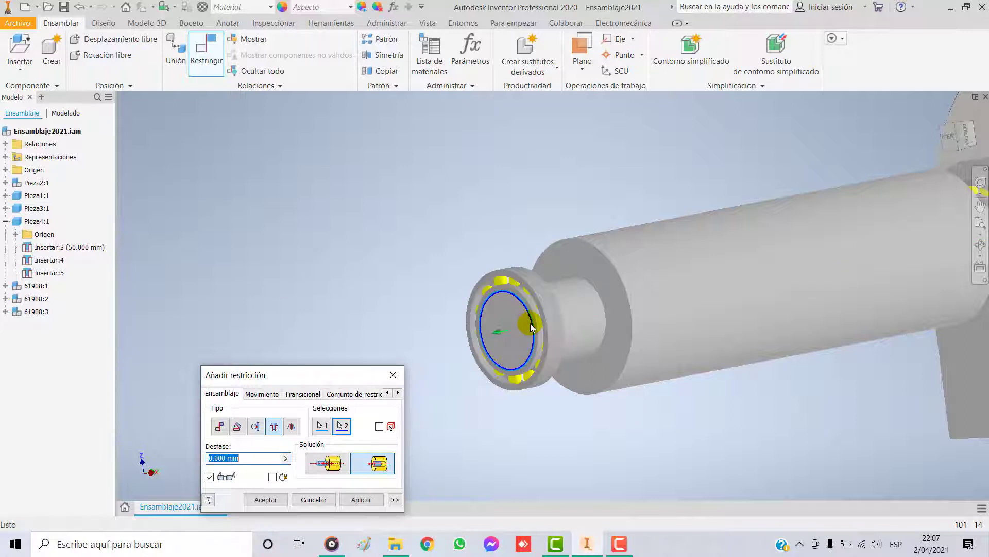
pyautogui.click(356, 501)
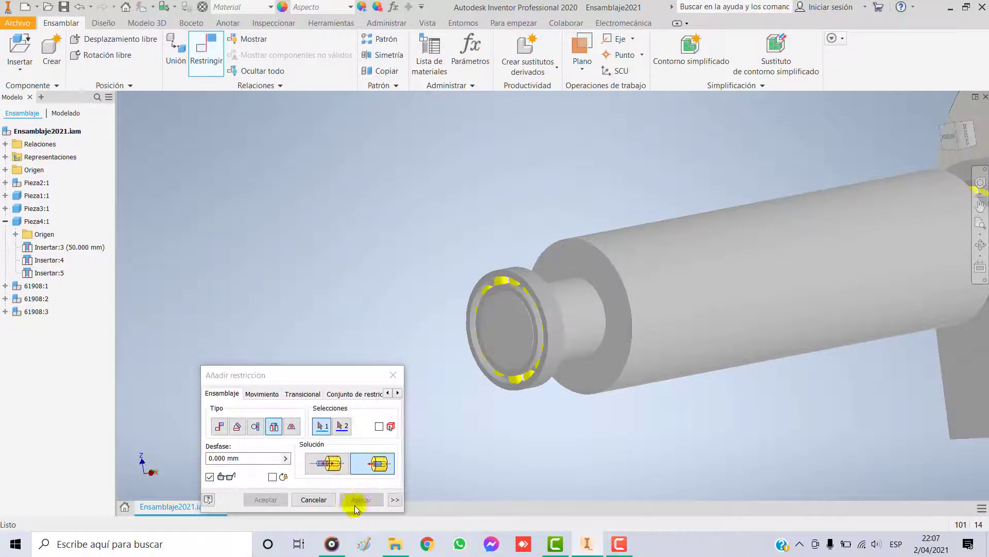
pyautogui.click(393, 374)
# Check the mounted bearing on the roller shaft and save the assembly Ensamblaje2021.iam.
pyautogui.scroll(5, 517, 344)
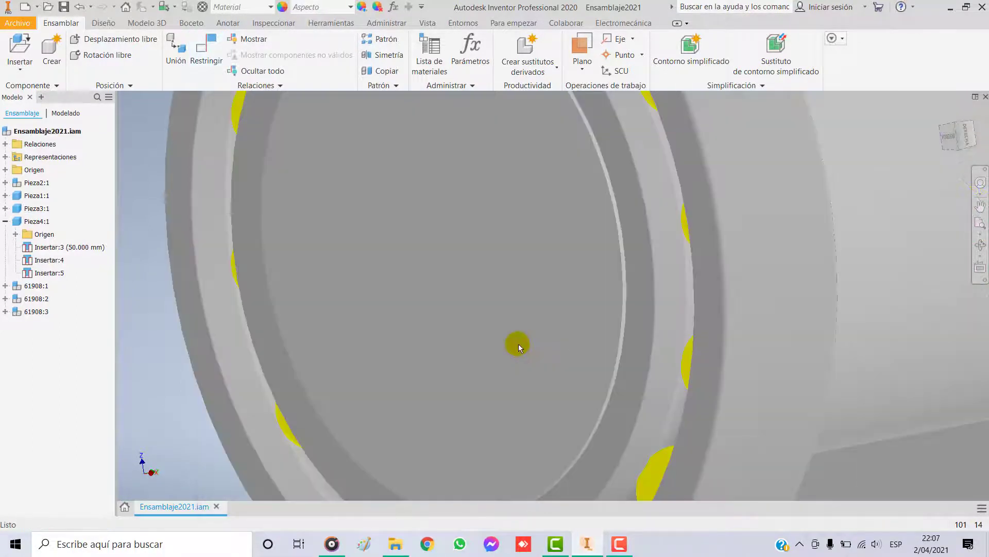
pyautogui.scroll(-3, 517, 349)
pyautogui.click(578, 400)
pyautogui.keyDown('shift'); pyautogui.moveTo(578, 400); pyautogui.dragTo(577, 438, button='middle'); pyautogui.keyUp('shift')
pyautogui.scroll(-5, 570, 371)
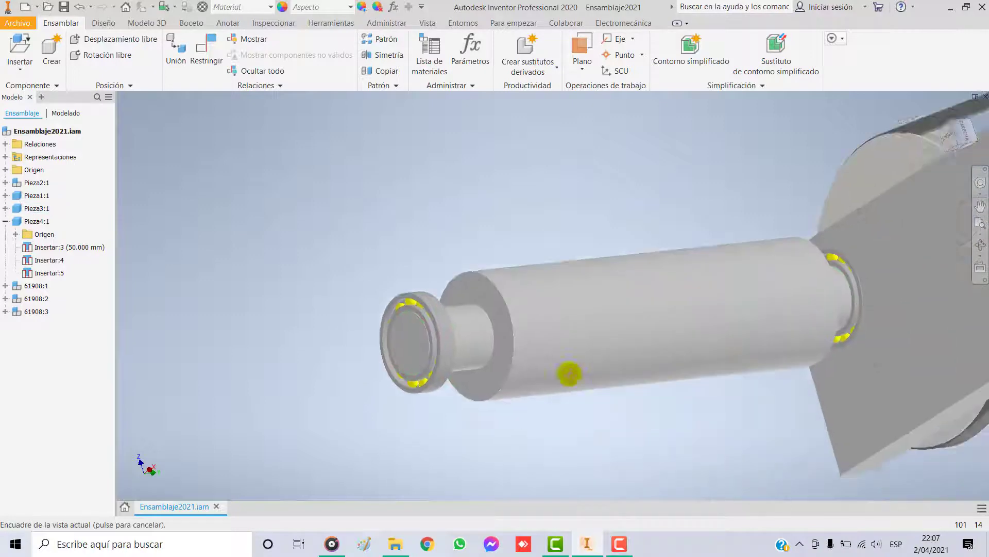
pyautogui.keyDown('shift'); pyautogui.moveTo(725, 349); pyautogui.dragTo(515, 347, button='middle'); pyautogui.keyUp('shift')
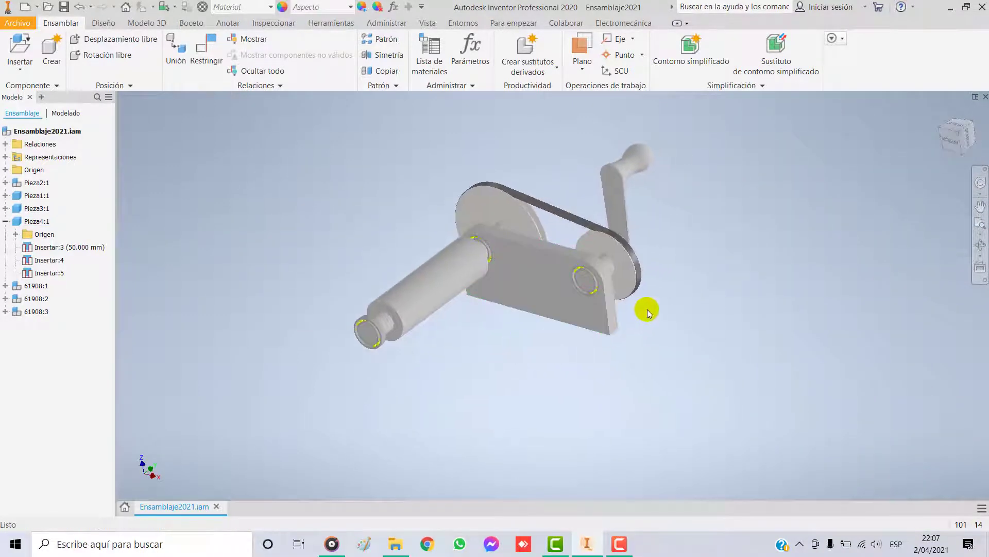
pyautogui.keyDown('shift'); pyautogui.moveTo(411, 367); pyautogui.dragTo(371, 356, button='middle'); pyautogui.keyUp('shift')
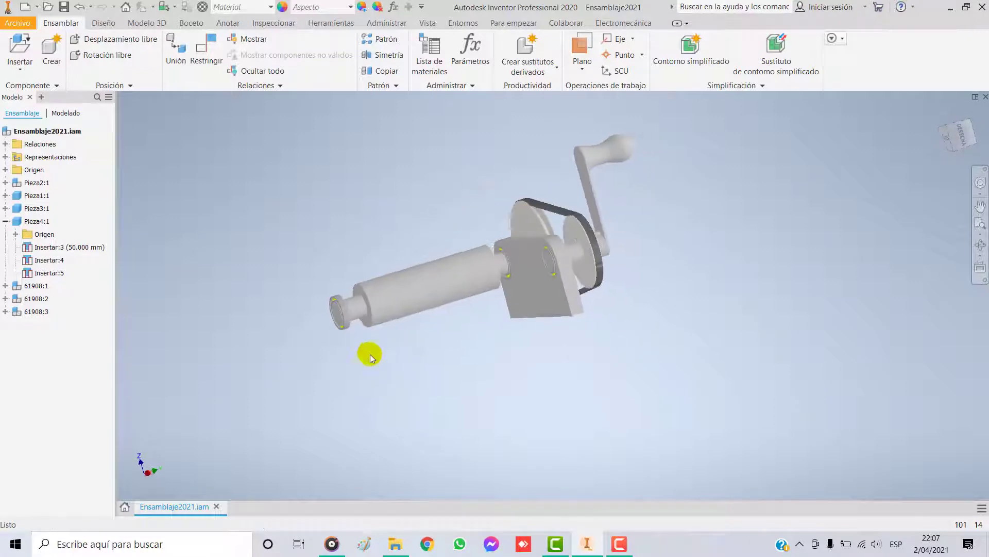
pyautogui.click(64, 7)
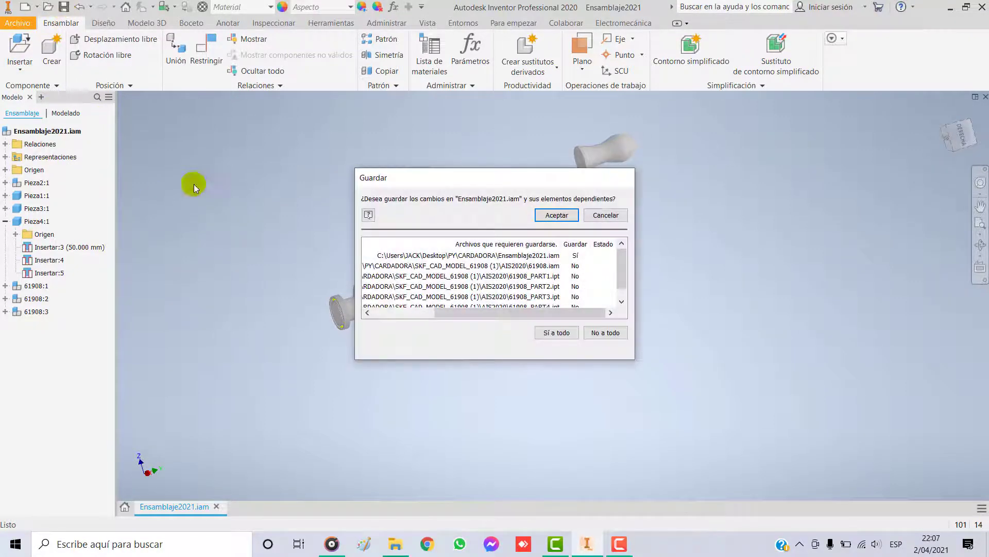
pyautogui.click(555, 215)
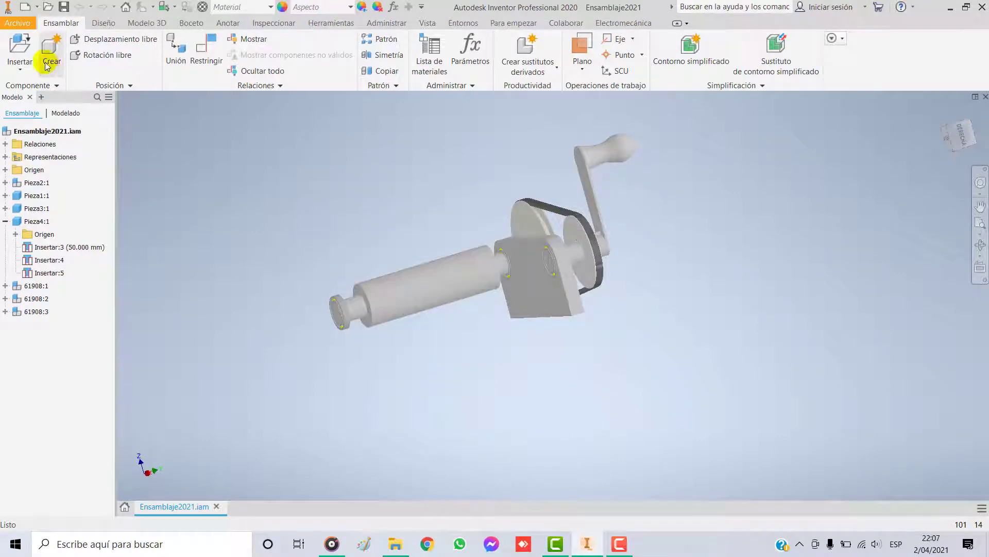
# Start inserting a component and browse to the CARDADORA folder.
pyautogui.click(19, 55)
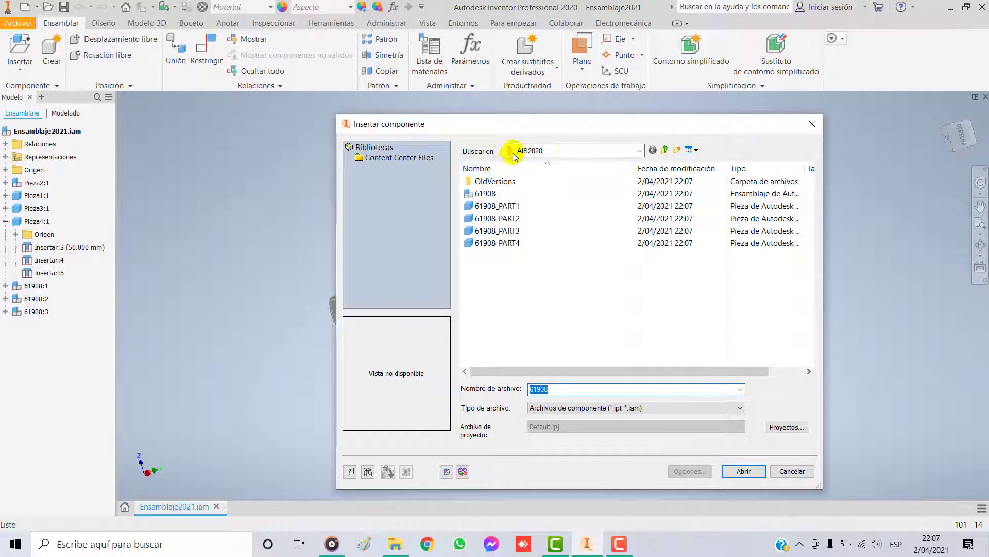
pyautogui.click(641, 151)
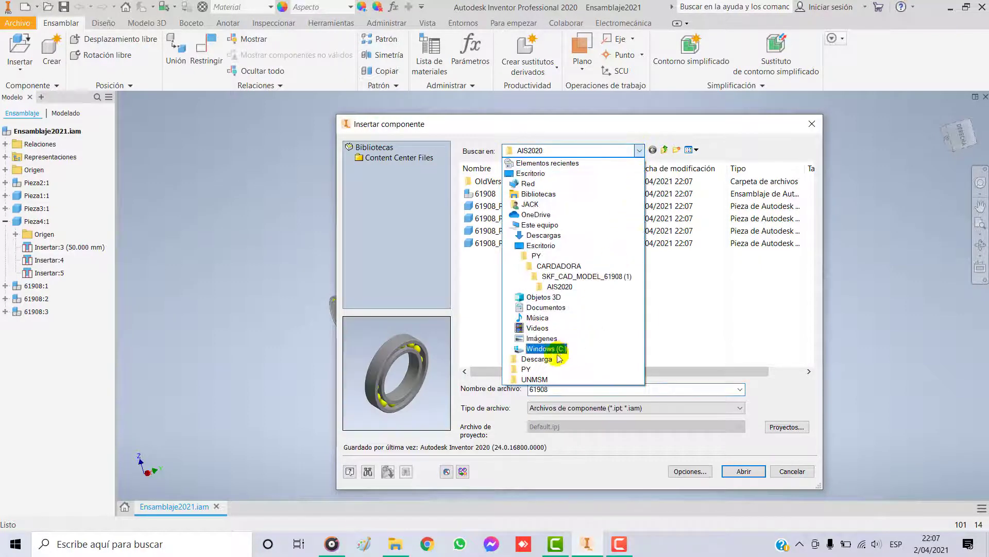
pyautogui.click(531, 359)
pyautogui.doubleClick(586, 198)
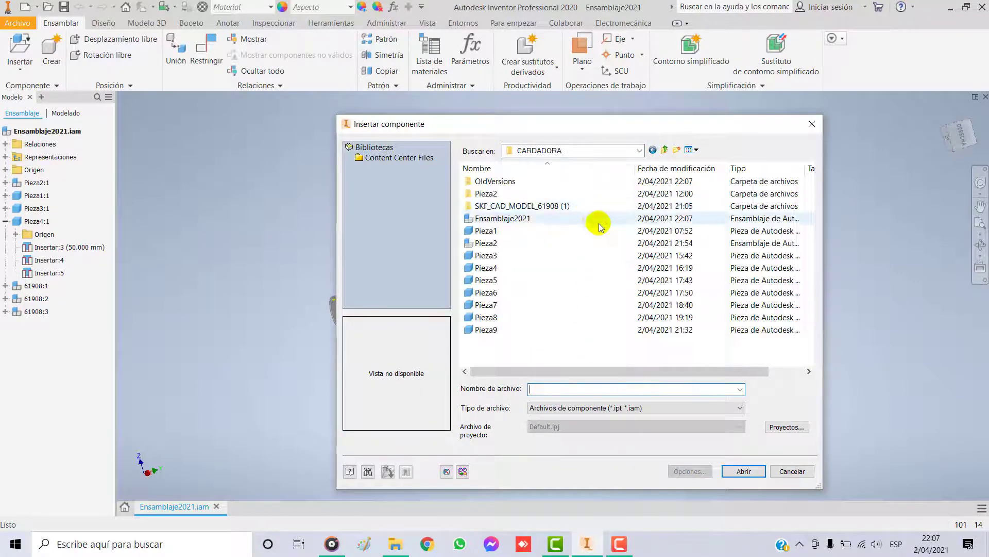
# Preview the part files and place one instance of the table Pieza5 beside the roller mechanism.
pyautogui.click(487, 243)
pyautogui.click(487, 255)
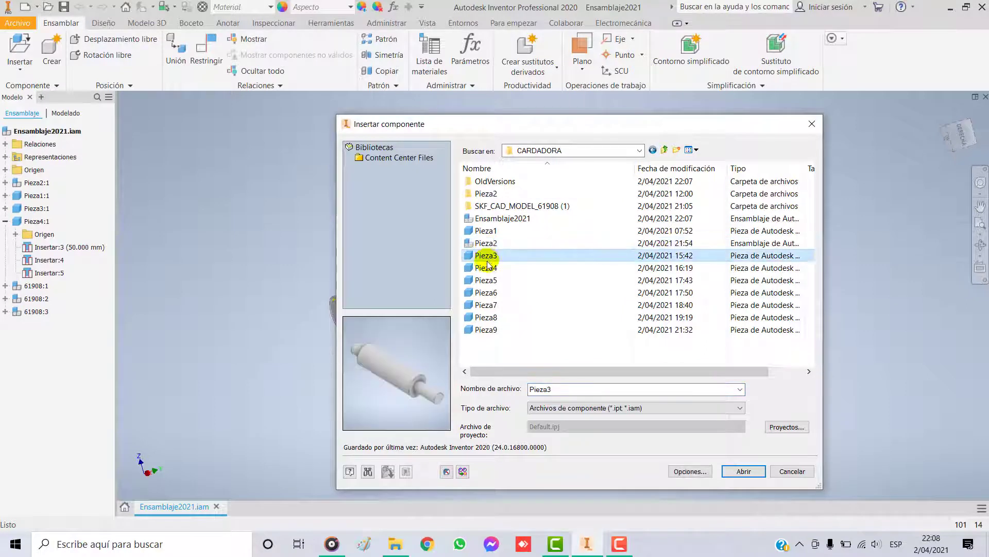
pyautogui.click(486, 268)
pyautogui.click(486, 281)
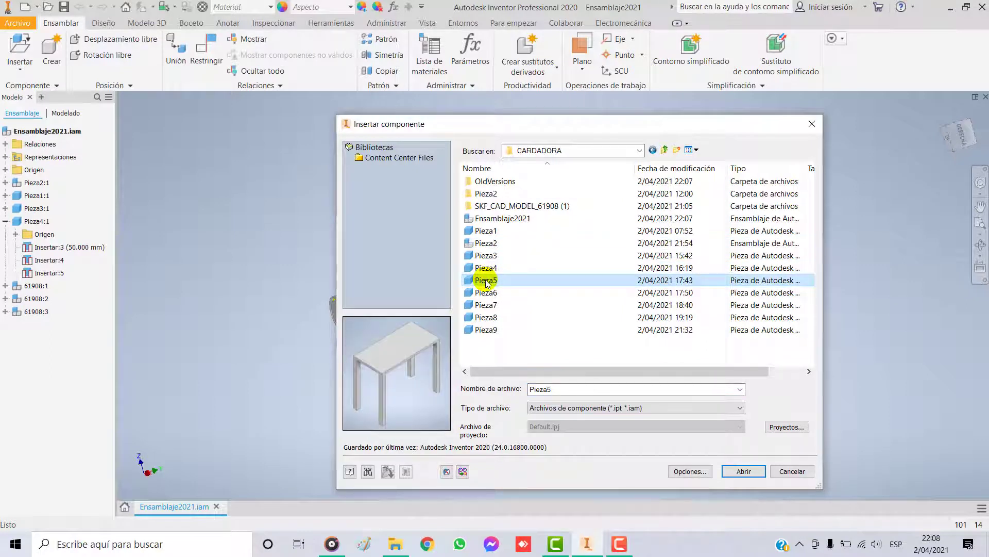
pyautogui.click(481, 293)
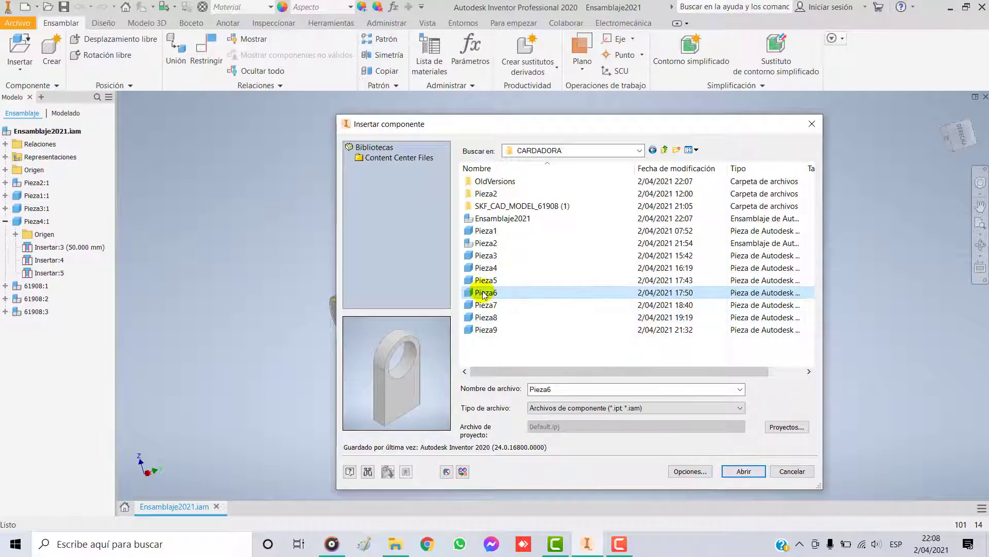
pyautogui.click(478, 281)
pyautogui.click(743, 471)
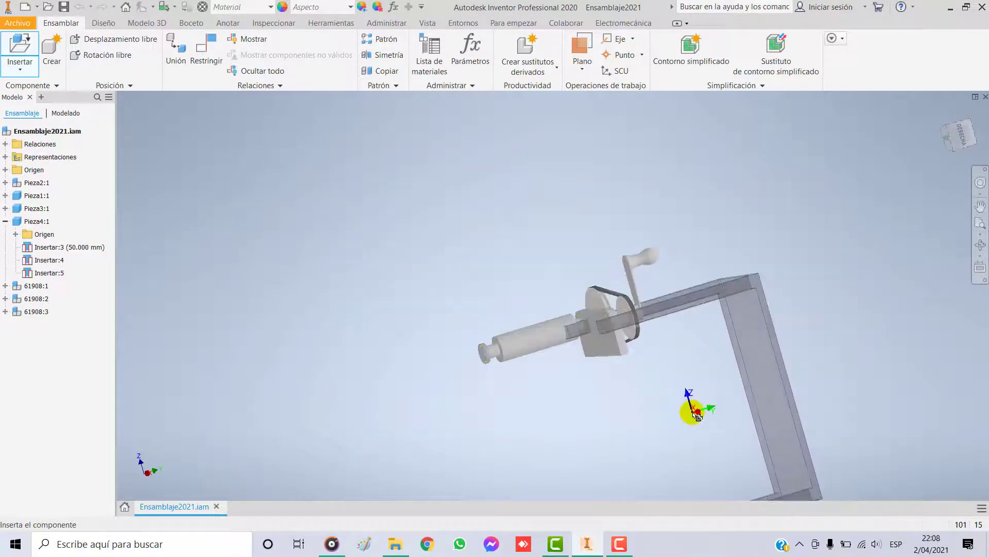
pyautogui.click(331, 347)
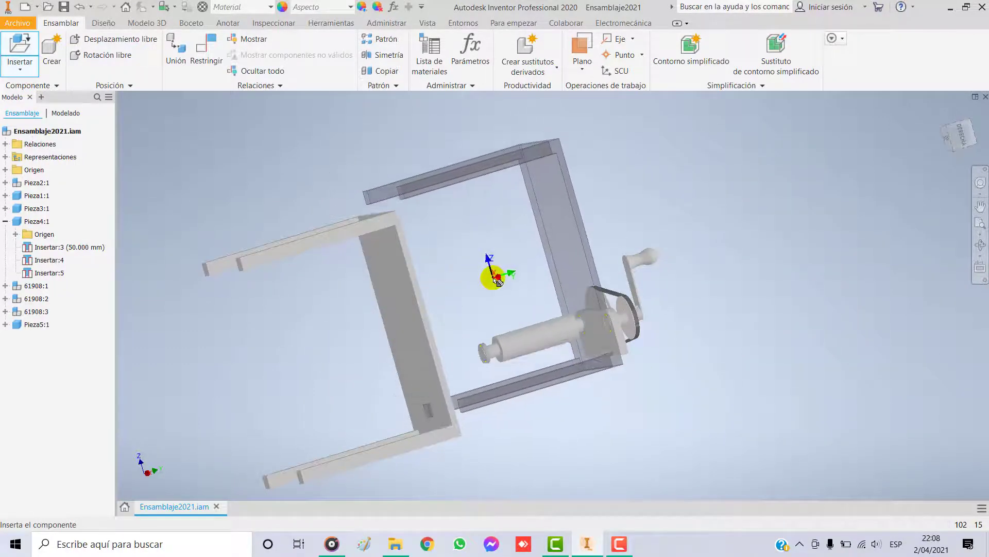
pyautogui.press('Escape')
# Freely rotate the table Pieza5 until its tabletop faces up and its legs point down.
pyautogui.click(107, 55)
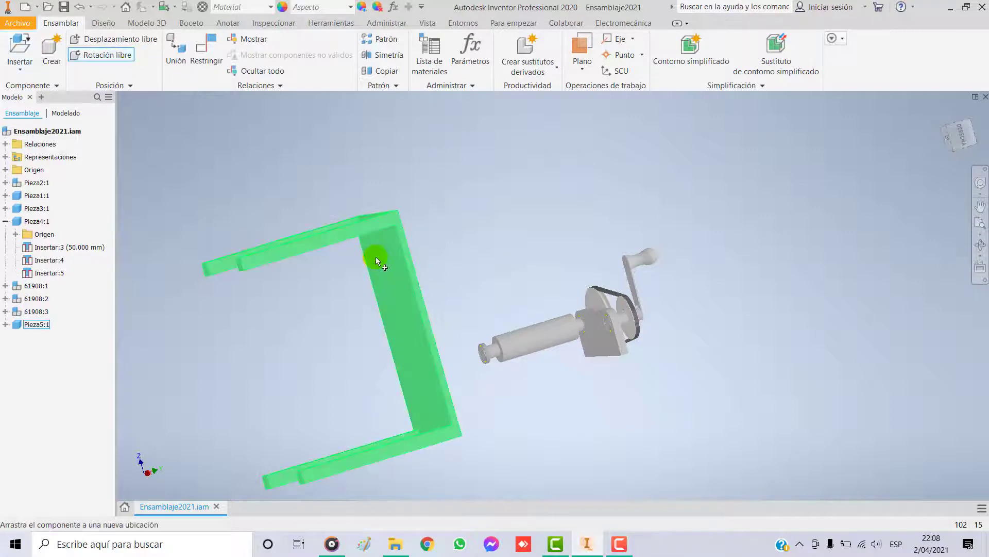
pyautogui.click(386, 259)
pyautogui.moveTo(398, 303); pyautogui.dragTo(359, 262)
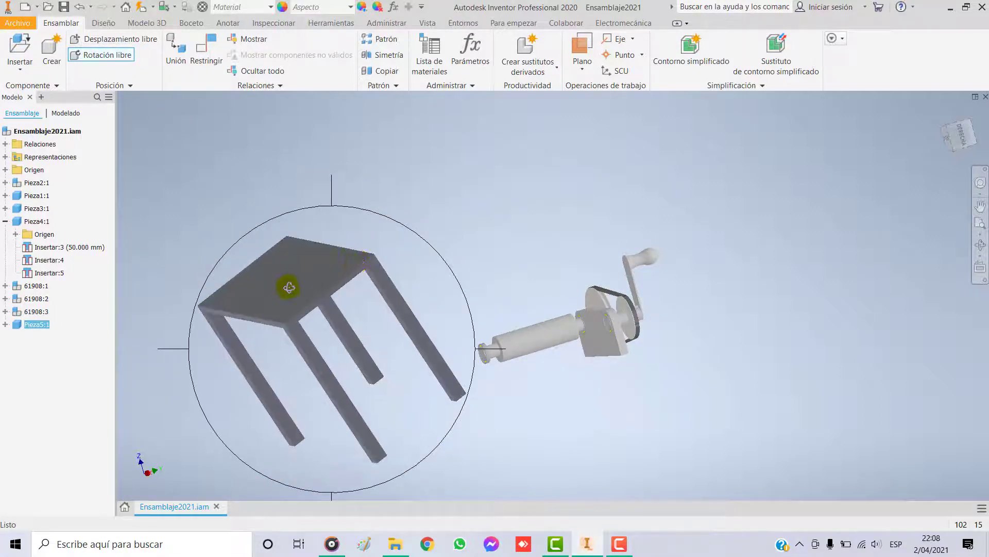
pyautogui.moveTo(288, 279); pyautogui.dragTo(292, 268)
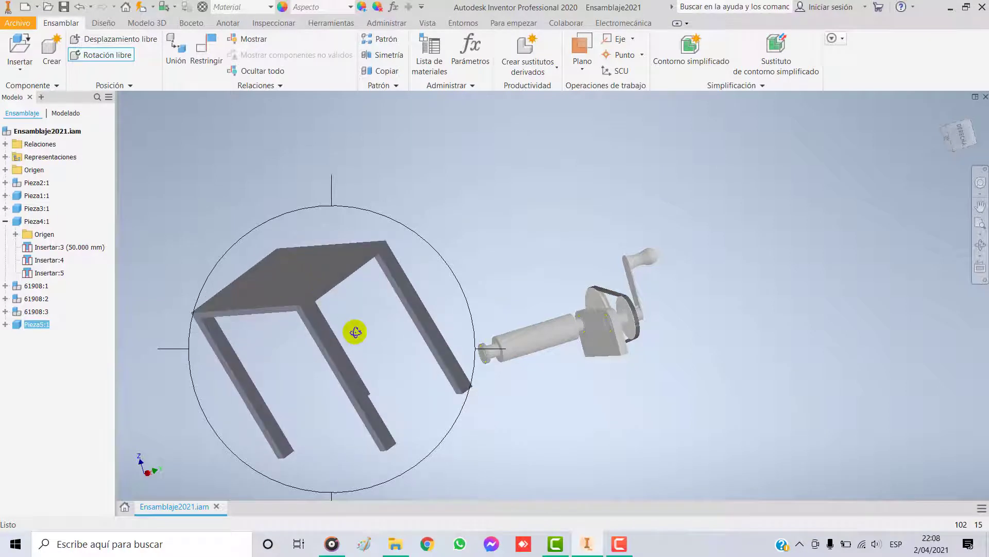
pyautogui.press('Escape')
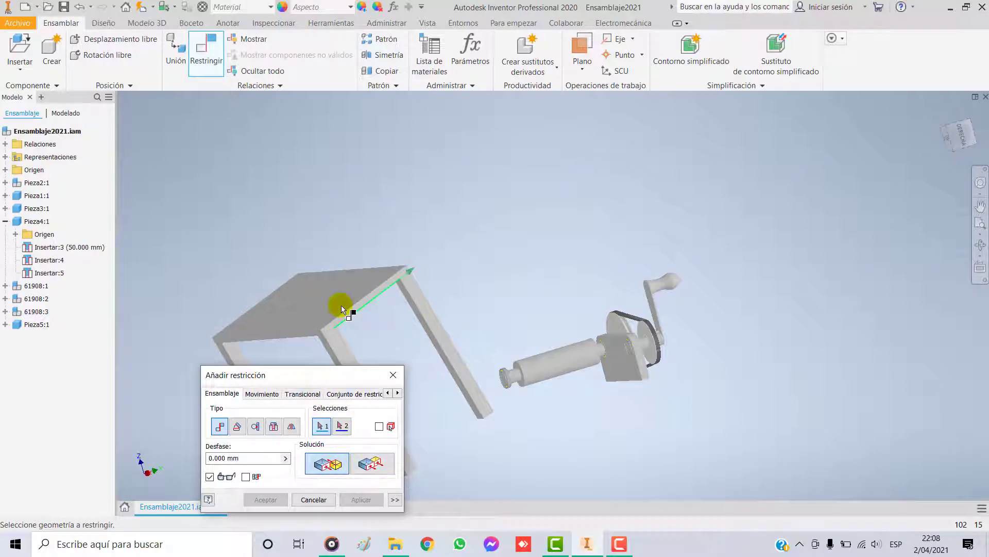
# Mate the tabletop's upper face to the bottom face of the support plate with a 0 mm offset.
pyautogui.click(335, 282)
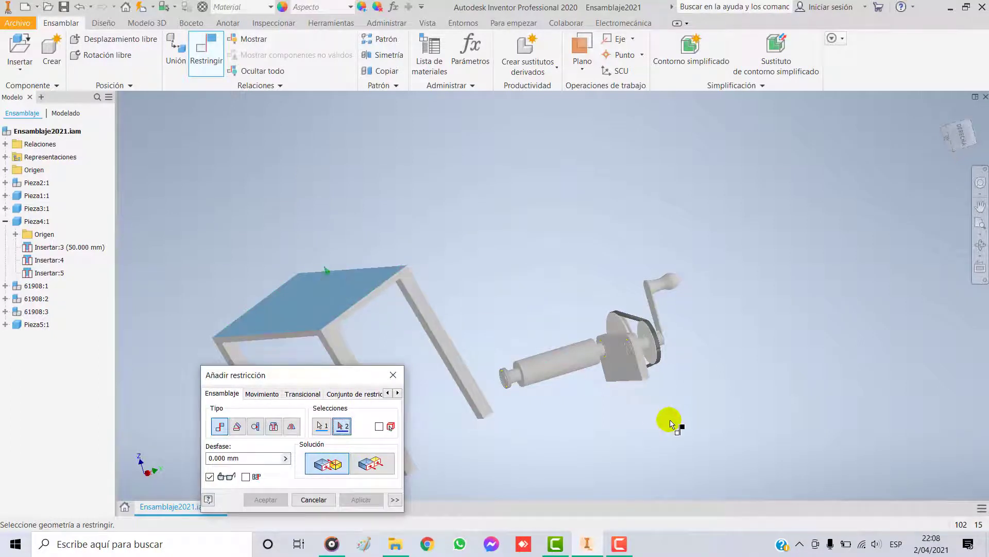
pyautogui.keyDown('shift'); pyautogui.moveTo(638, 411); pyautogui.dragTo(616, 356, button='middle'); pyautogui.keyUp('shift')
pyautogui.scroll(5, 623, 351)
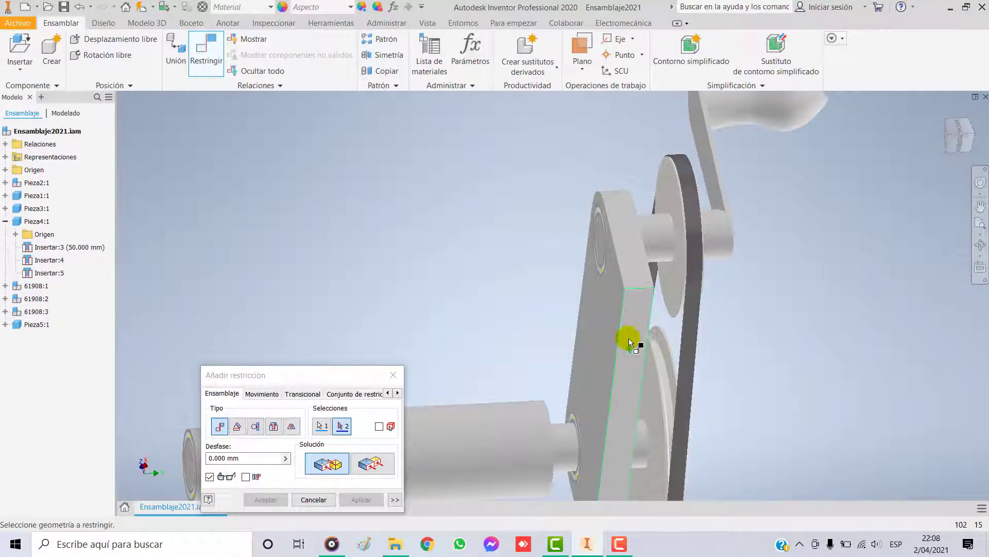
pyautogui.click(634, 332)
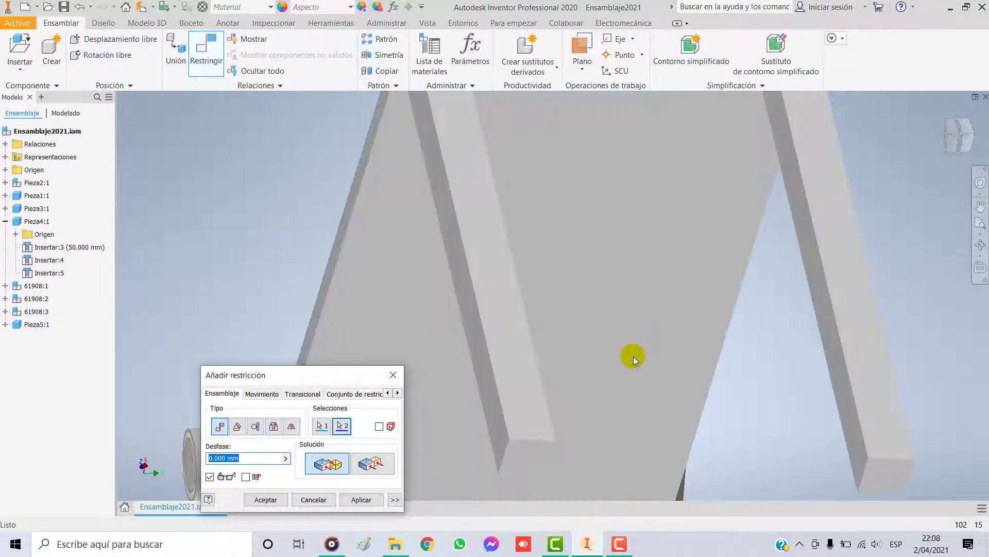
pyautogui.keyDown('shift'); pyautogui.moveTo(632, 356); pyautogui.dragTo(640, 413, button='middle'); pyautogui.keyUp('shift')
pyautogui.click(356, 498)
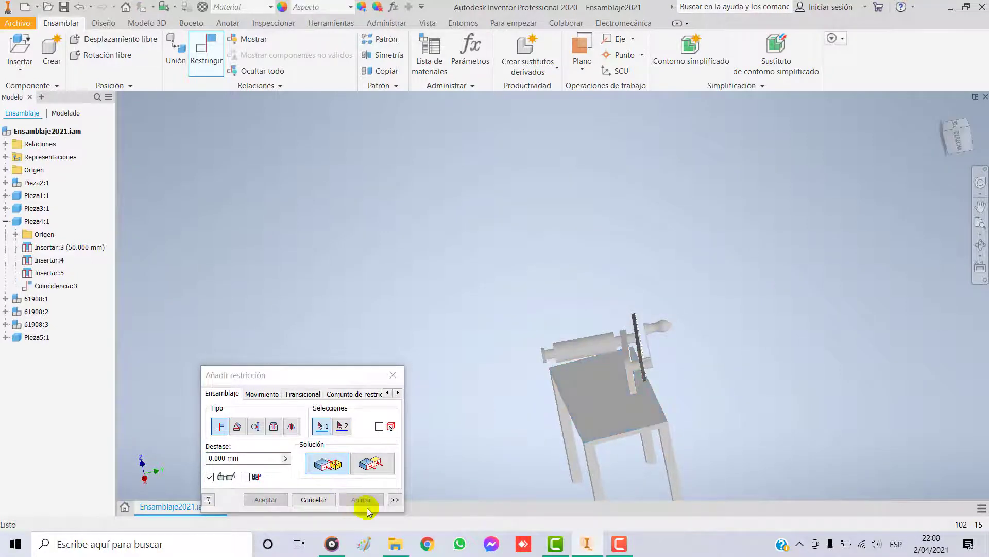
# Add a flush constraint at 0 mm between the table's side face and the support plate's pulley-side face.
pyautogui.moveTo(326, 375); pyautogui.dragTo(299, 336)
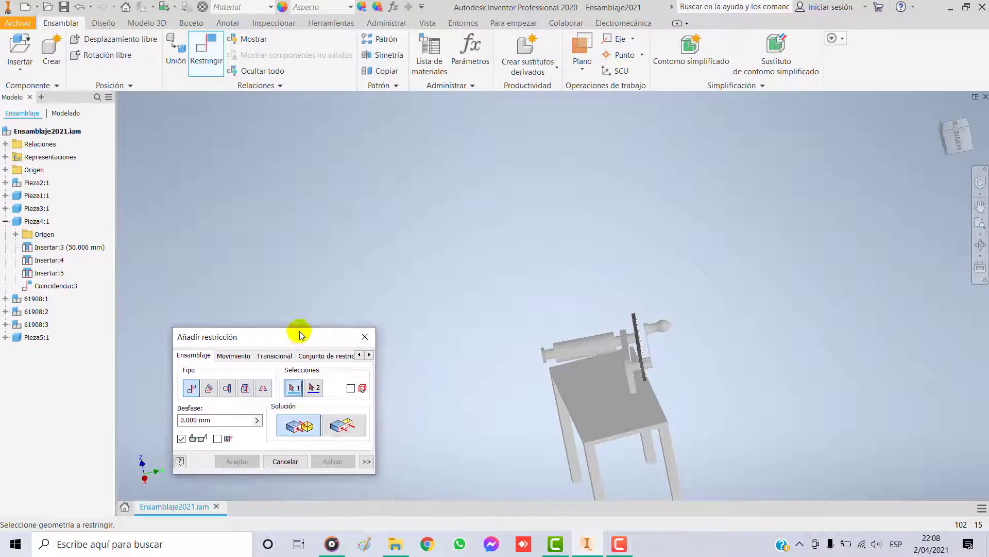
pyautogui.click(341, 426)
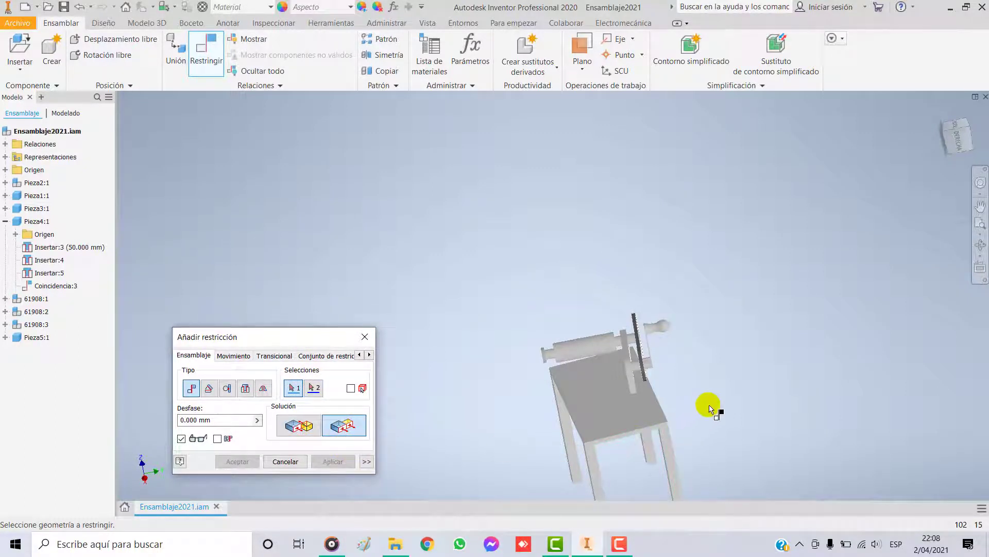
pyautogui.keyDown('shift'); pyautogui.moveTo(713, 407); pyautogui.dragTo(625, 406, button='middle'); pyautogui.keyUp('shift')
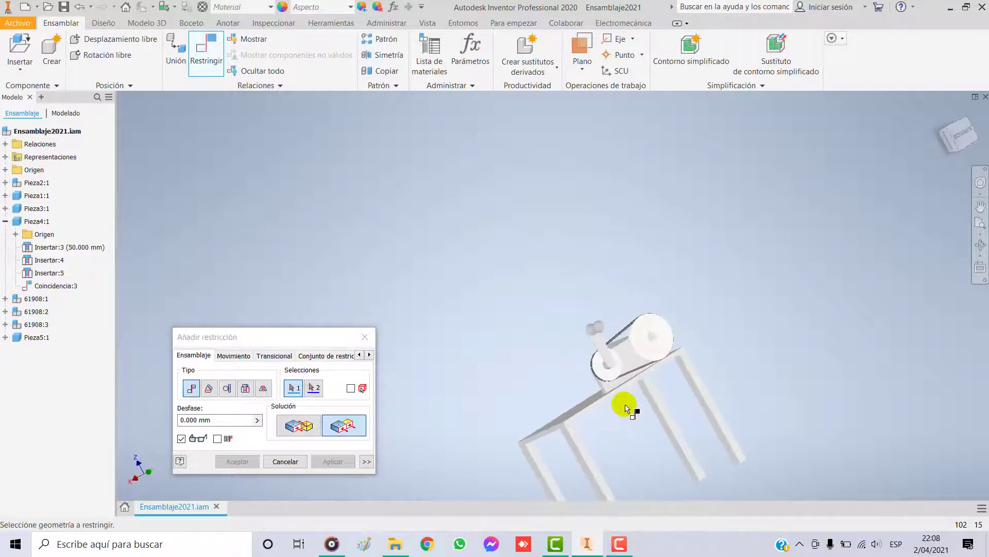
pyautogui.scroll(5, 633, 394)
pyautogui.scroll(2, 619, 391)
pyautogui.click(573, 368)
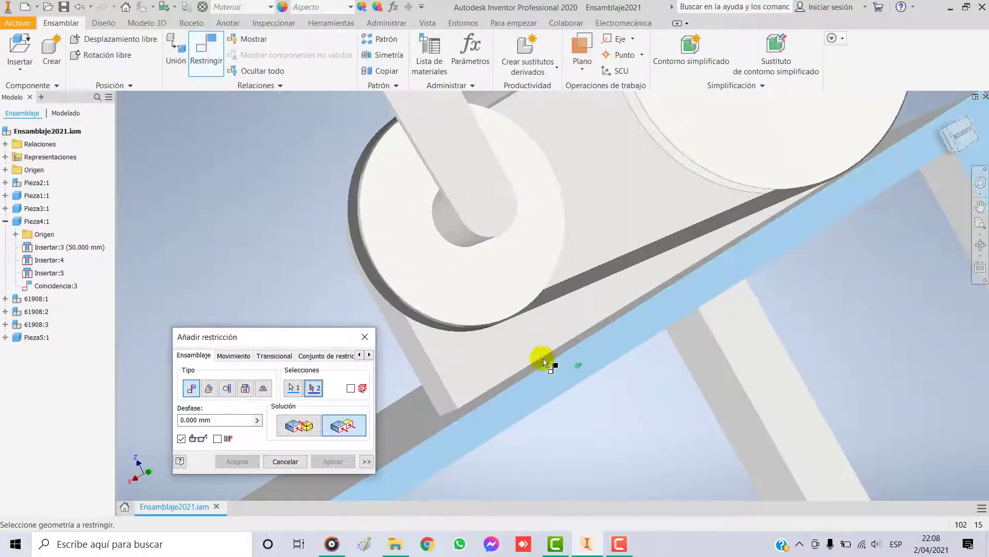
pyautogui.click(463, 384)
pyautogui.scroll(-4, 608, 435)
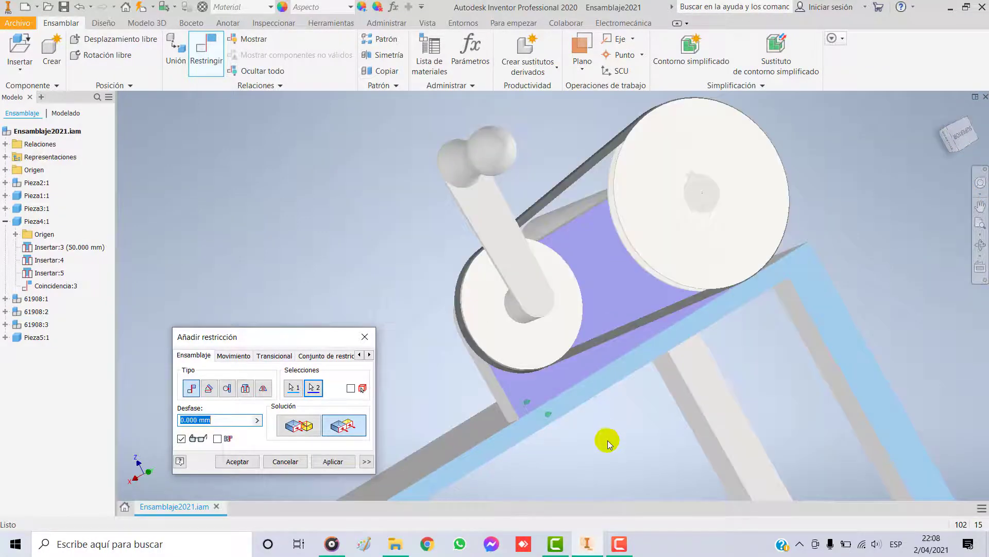
pyautogui.keyDown('shift'); pyautogui.moveTo(607, 441); pyautogui.dragTo(618, 388, button='middle'); pyautogui.keyUp('shift')
pyautogui.scroll(-3, 706, 428)
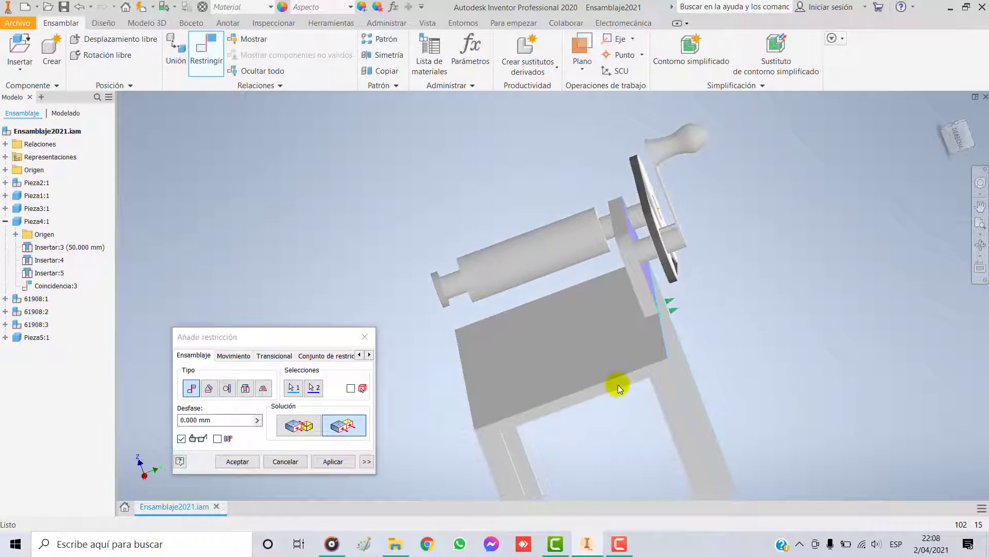
pyautogui.click(332, 461)
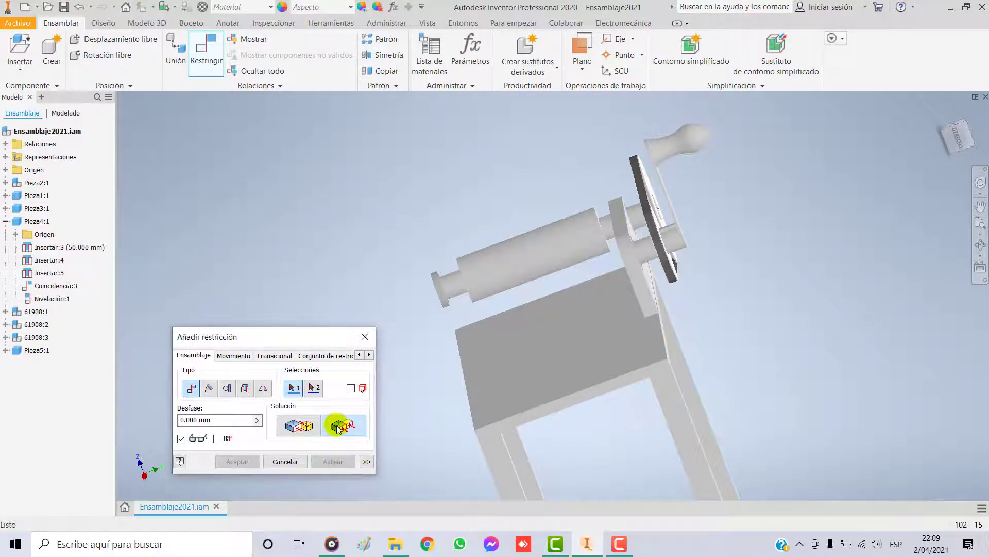
# Add a second flush constraint at 0 mm between the support plate's narrow end face and the adjacent side face of the table.
pyautogui.scroll(4, 648, 301)
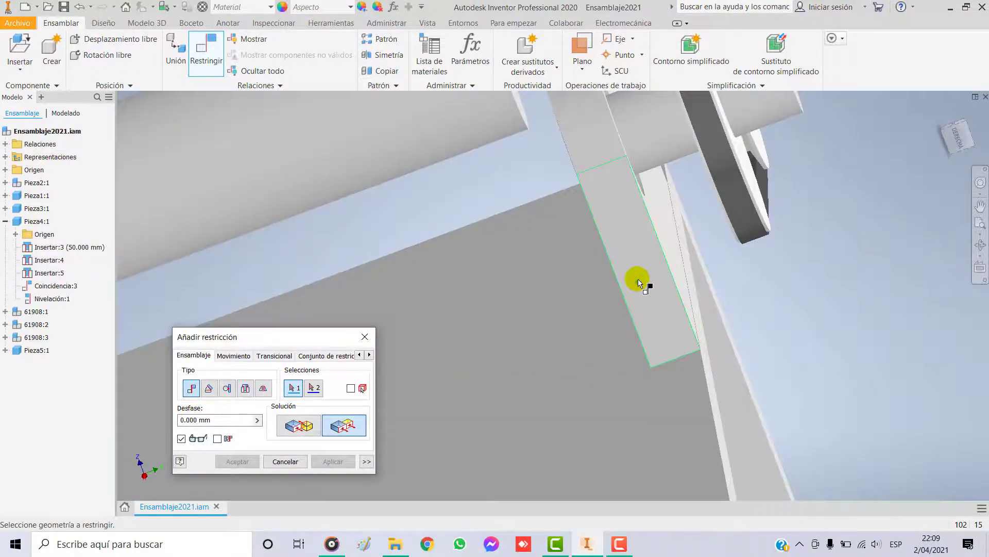
pyautogui.click(638, 280)
pyautogui.scroll(-5, 647, 299)
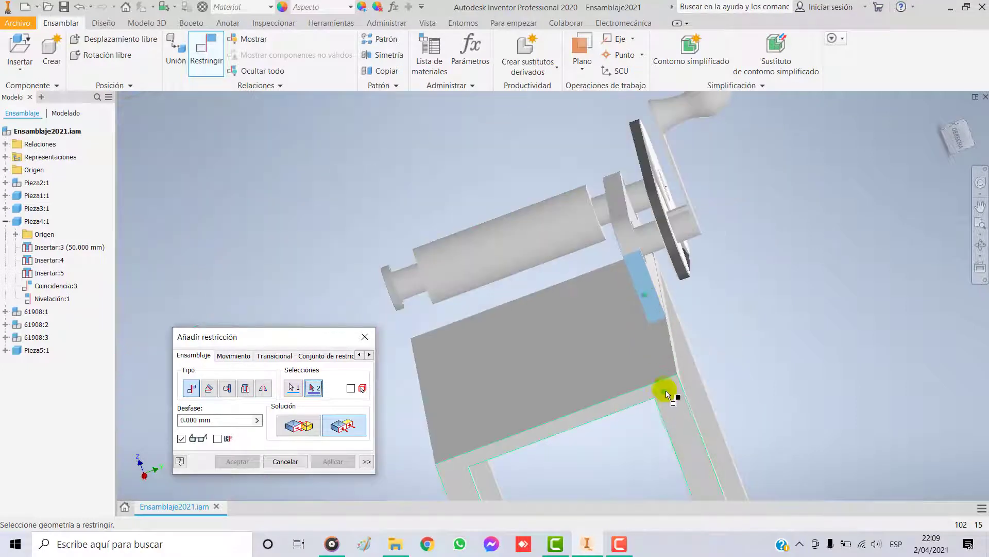
pyautogui.click(673, 400)
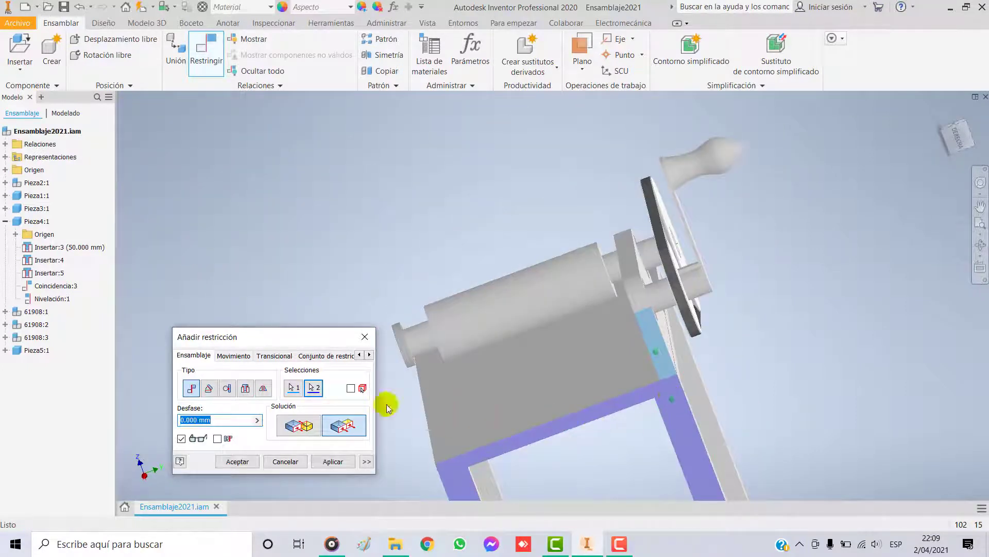
pyautogui.click(324, 461)
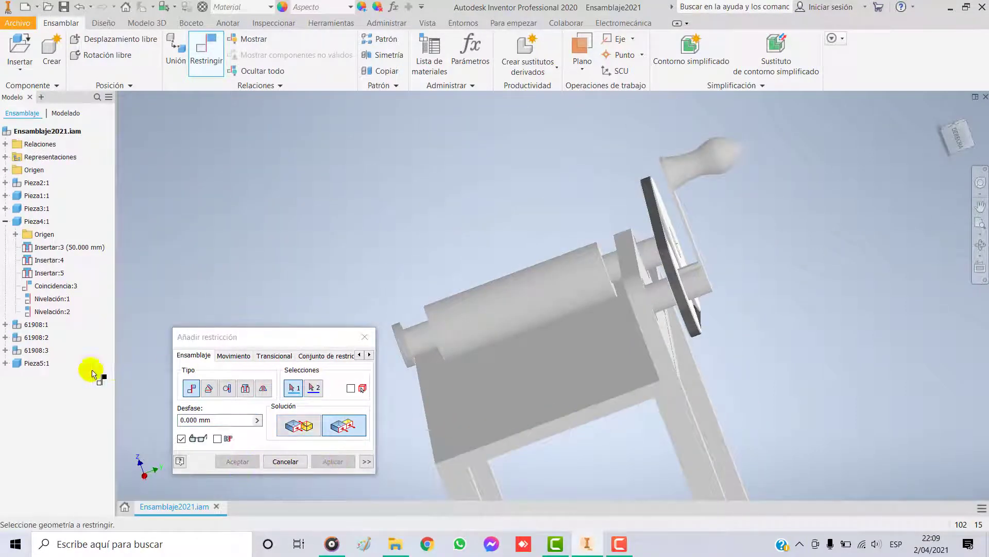
pyautogui.moveTo(294, 335); pyautogui.dragTo(309, 246)
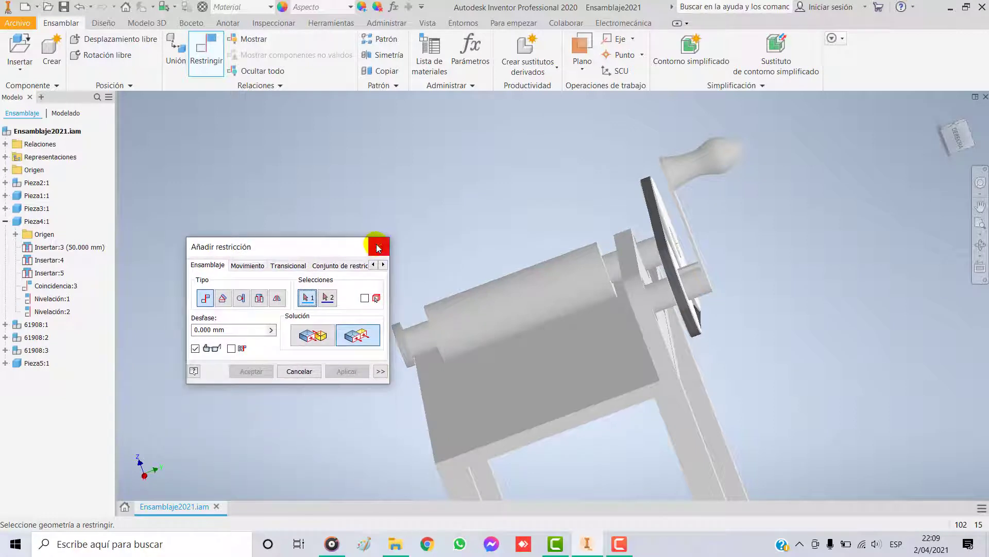
pyautogui.click(378, 246)
# Set the offset of the support plate's second flush constraint, Nivelación:2, to 120 mm.
pyautogui.click(654, 351)
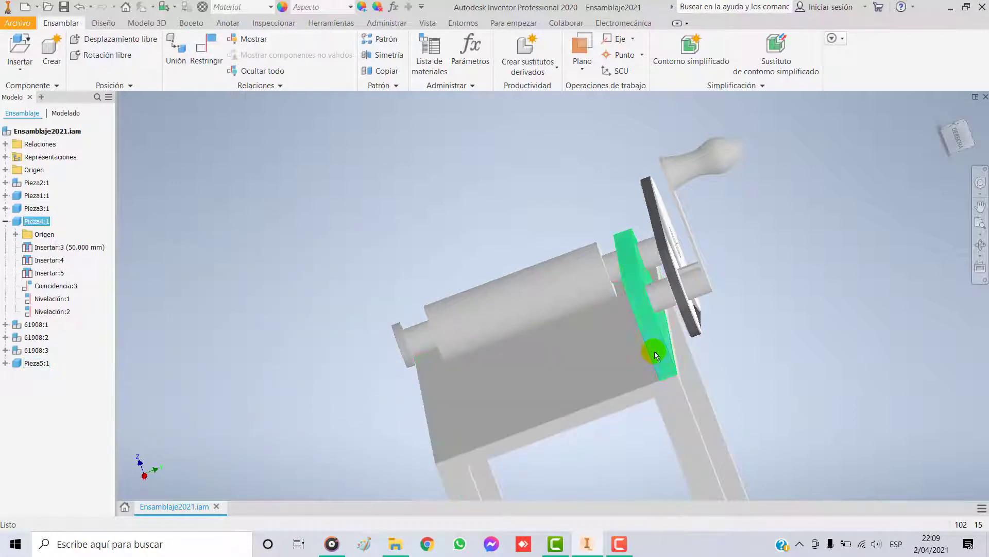
pyautogui.click(48, 312)
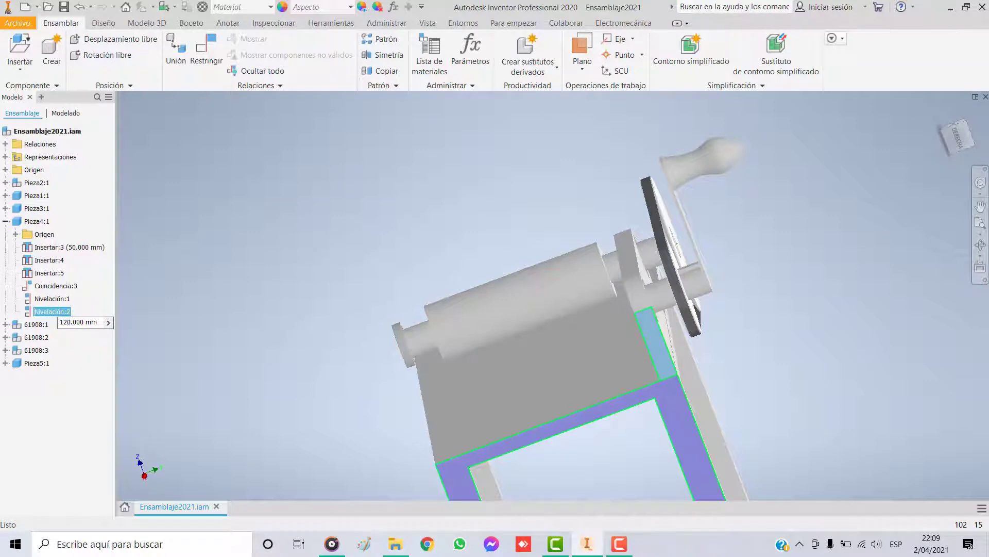
pyautogui.write('12')
pyautogui.press('Return')
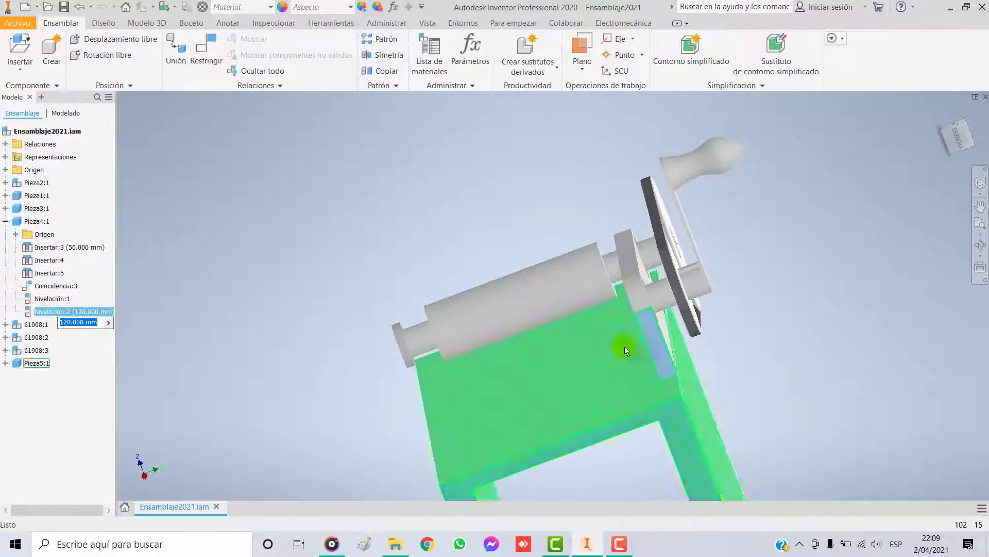
# Increase the Nivelación:2 offset between the support plate's end face and the table's side to 220 mm.
pyautogui.scroll(5, 723, 356)
pyautogui.keyDown('shift'); pyautogui.moveTo(731, 372); pyautogui.dragTo(768, 398, button='middle'); pyautogui.keyUp('shift')
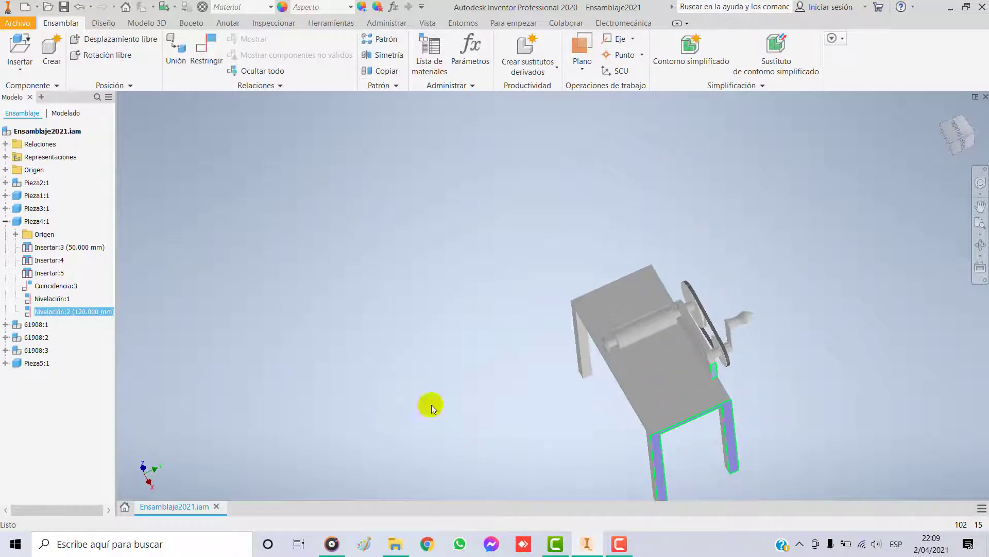
pyautogui.click(76, 311)
pyautogui.click(73, 311)
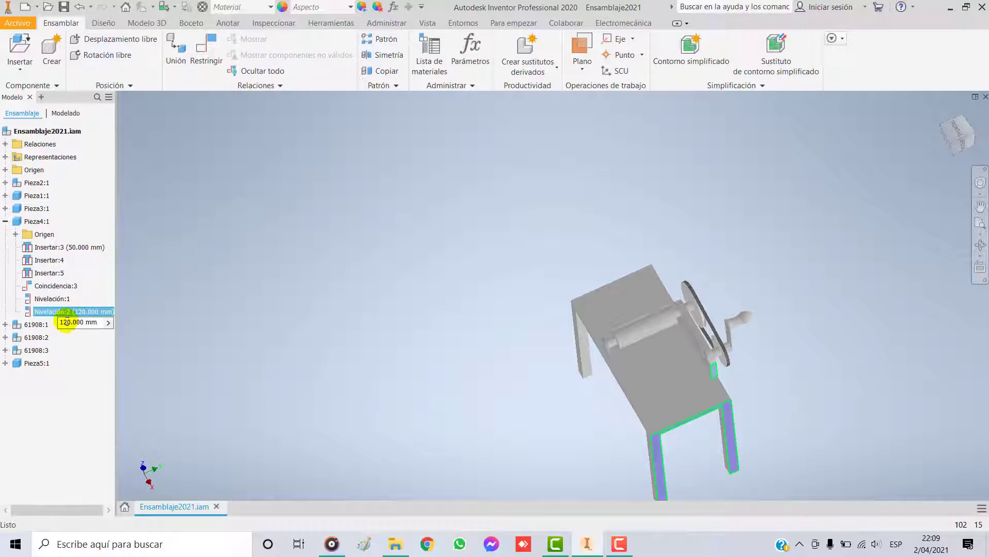
pyautogui.click(93, 326)
pyautogui.press('Return')
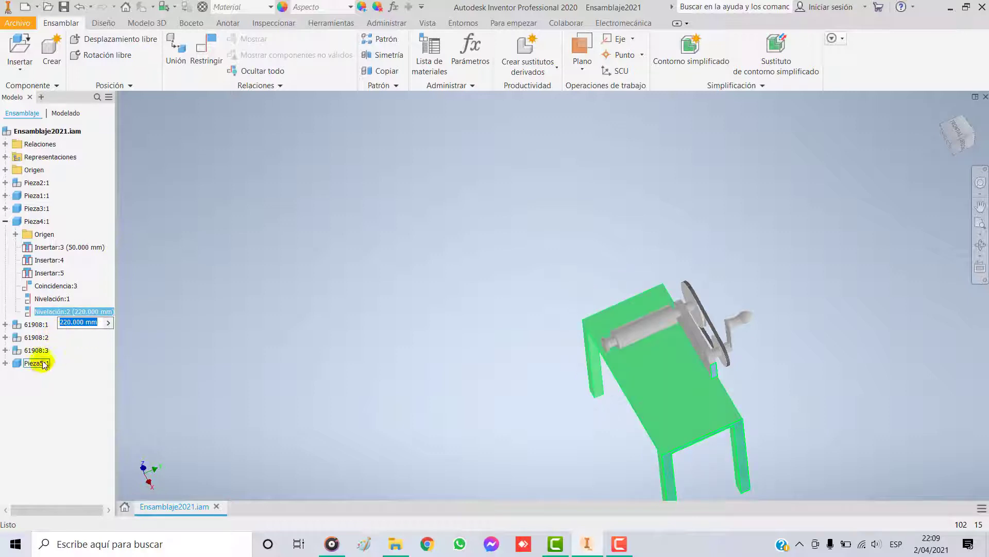
# Set the Nivelación:2 offset to 200 mm and check the support plate's position on the table.
pyautogui.click(67, 321)
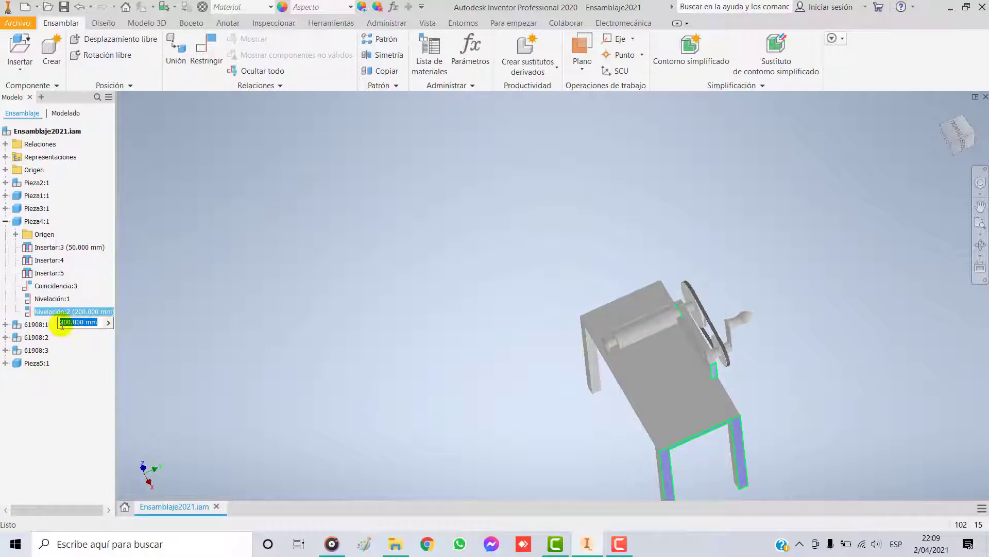
pyautogui.press('Return')
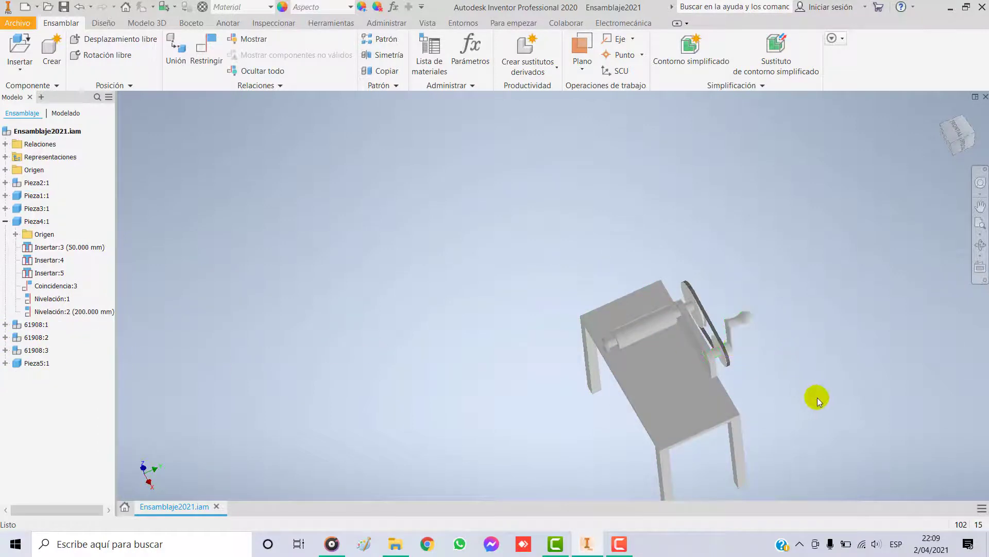
pyautogui.keyDown('shift'); pyautogui.moveTo(811, 394); pyautogui.dragTo(744, 316, button='middle'); pyautogui.keyUp('shift')
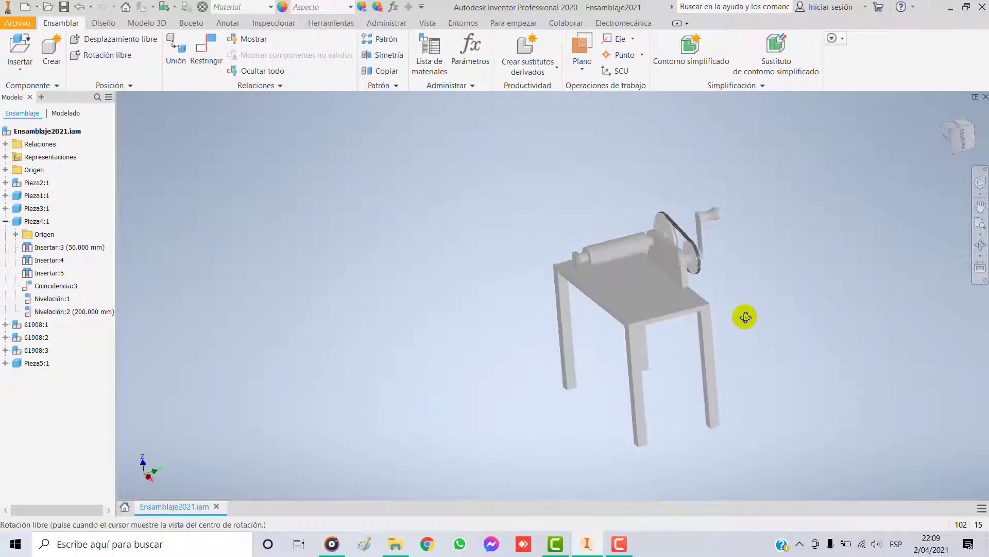
# Place one instance of the bearing bracket Pieza6 beside the table.
pyautogui.click(20, 53)
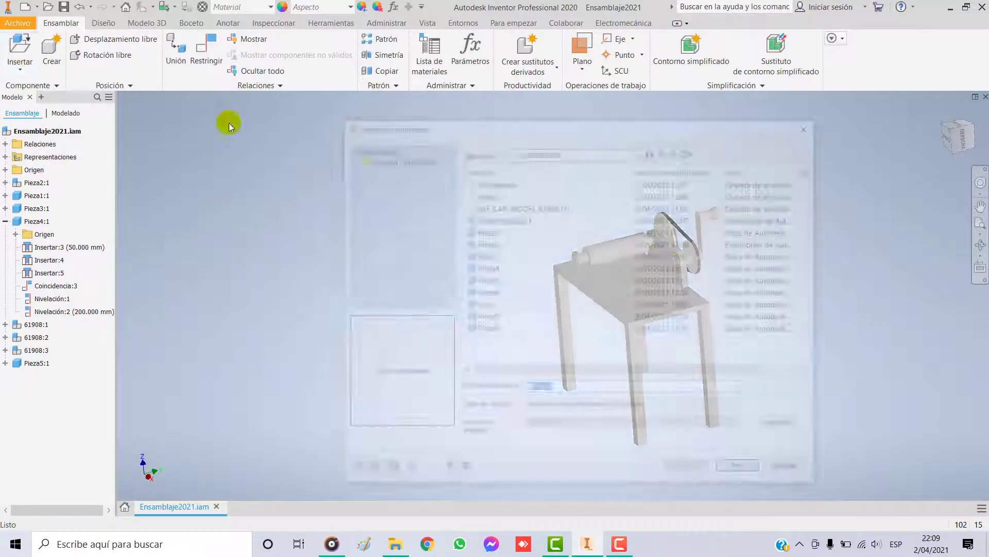
pyautogui.click(485, 292)
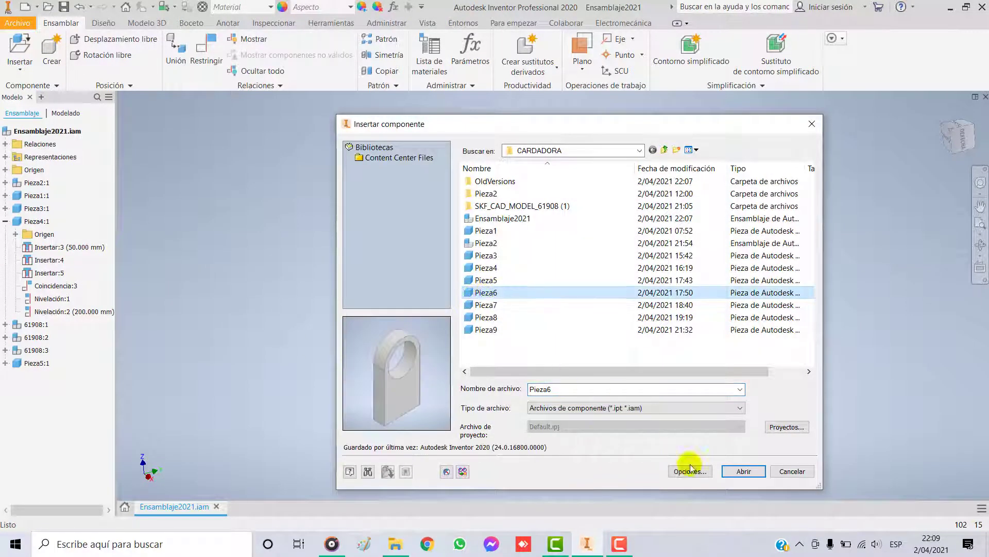
pyautogui.click(737, 471)
pyautogui.click(403, 296)
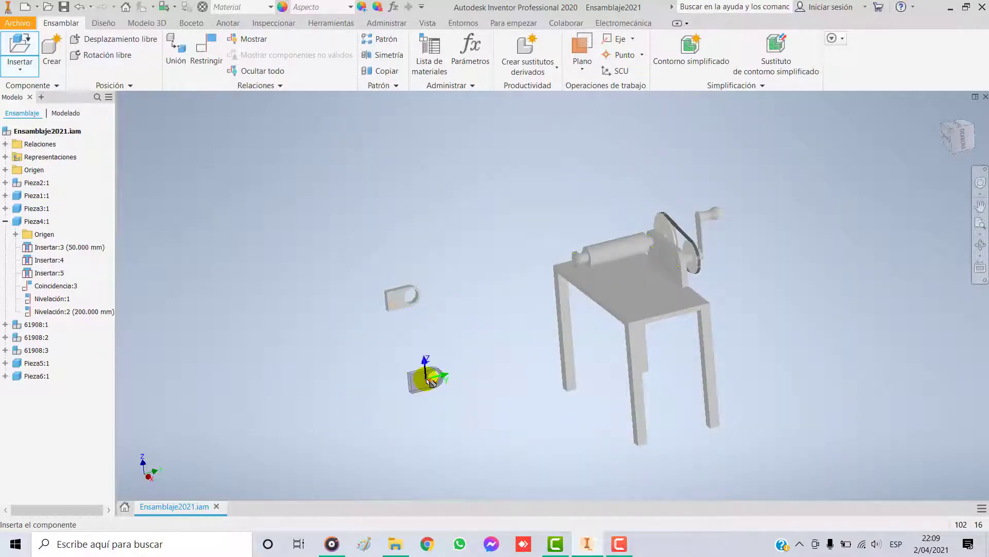
pyautogui.press('Escape')
# Freely rotate the bracket Pieza6 until it stands upright with its hole at the upper end.
pyautogui.click(105, 55)
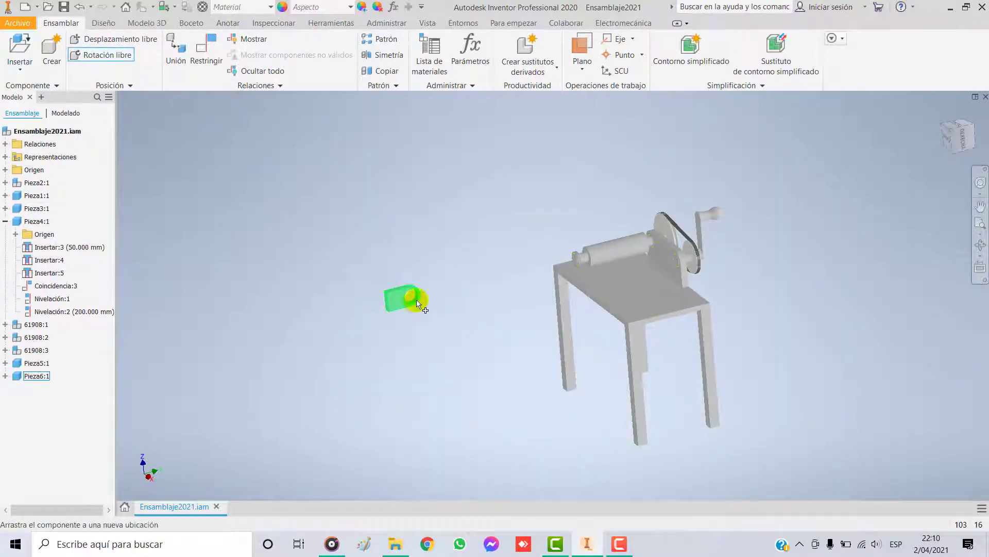
pyautogui.click(403, 298)
pyautogui.moveTo(404, 295)
pyautogui.mouseDown()
pyautogui.moveTo(415, 324)
pyautogui.moveTo(412, 292)
pyautogui.moveTo(411, 311)
pyautogui.moveTo(415, 301)
pyautogui.moveTo(394, 284)
pyautogui.mouseUp()
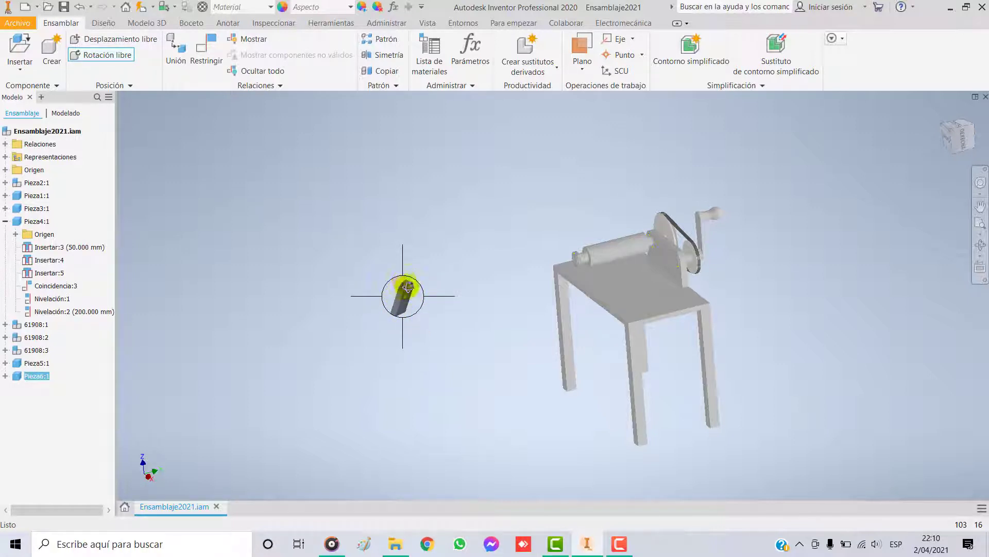
pyautogui.moveTo(397, 304); pyautogui.dragTo(431, 309)
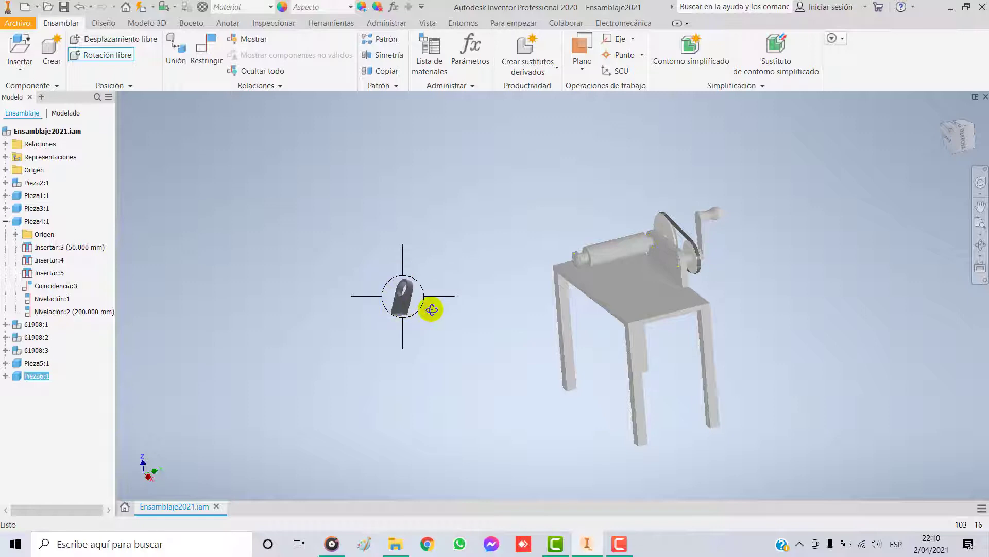
pyautogui.scroll(-3, 422, 303)
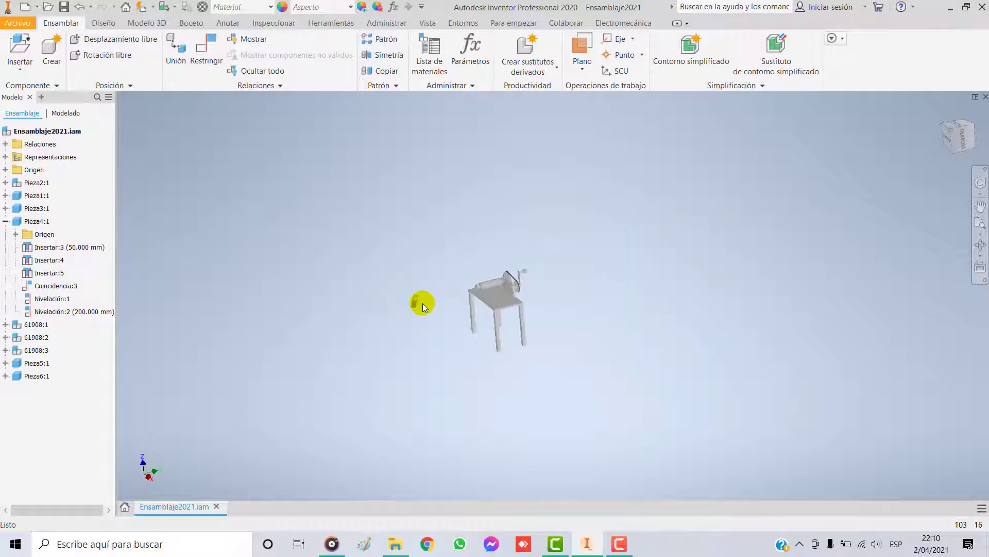
# Add an aligned Insert constraint at 0 mm between the circular edge of Pieza6's hole and the bearing at the roller's free end.
pyautogui.scroll(6, 446, 312)
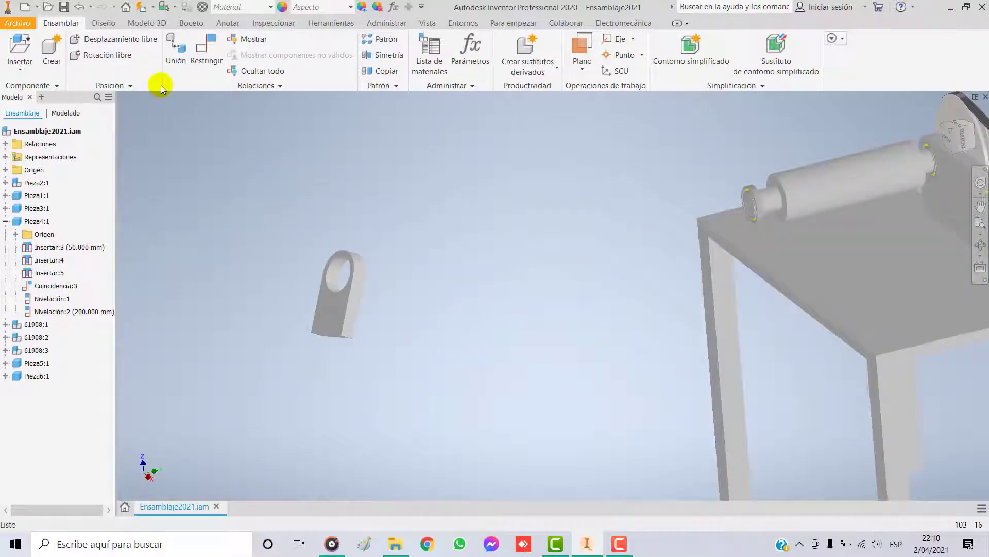
pyautogui.click(207, 49)
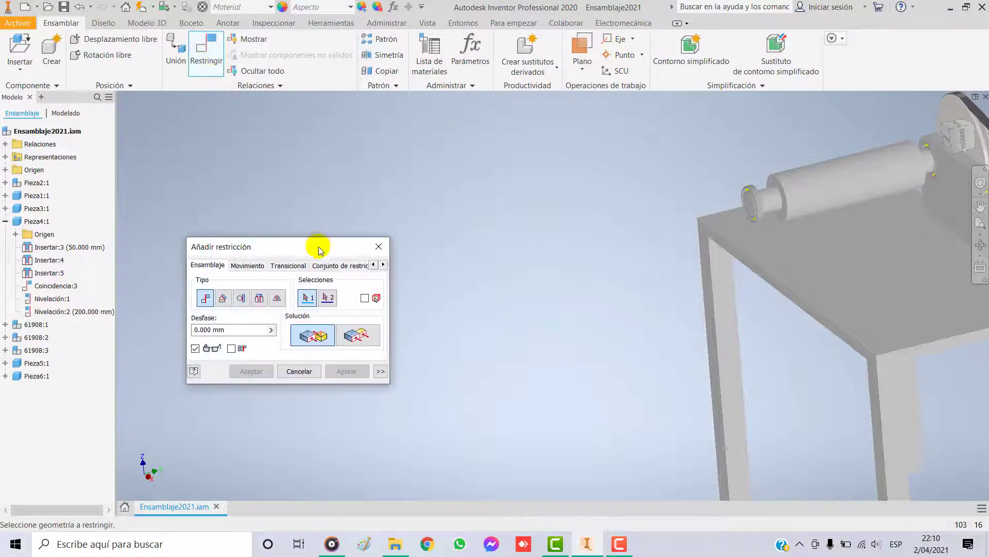
pyautogui.click(258, 299)
pyautogui.click(355, 334)
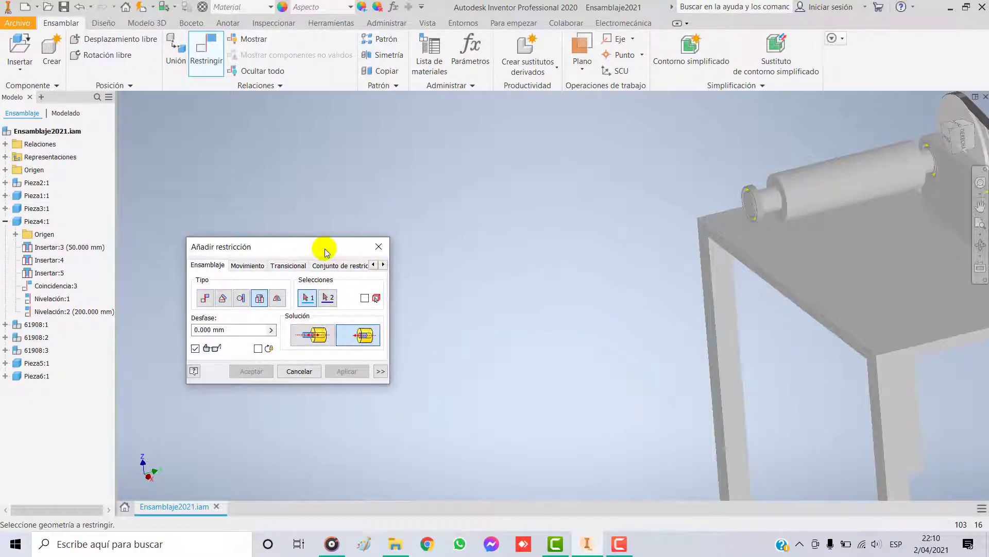
pyautogui.moveTo(325, 251); pyautogui.dragTo(213, 206)
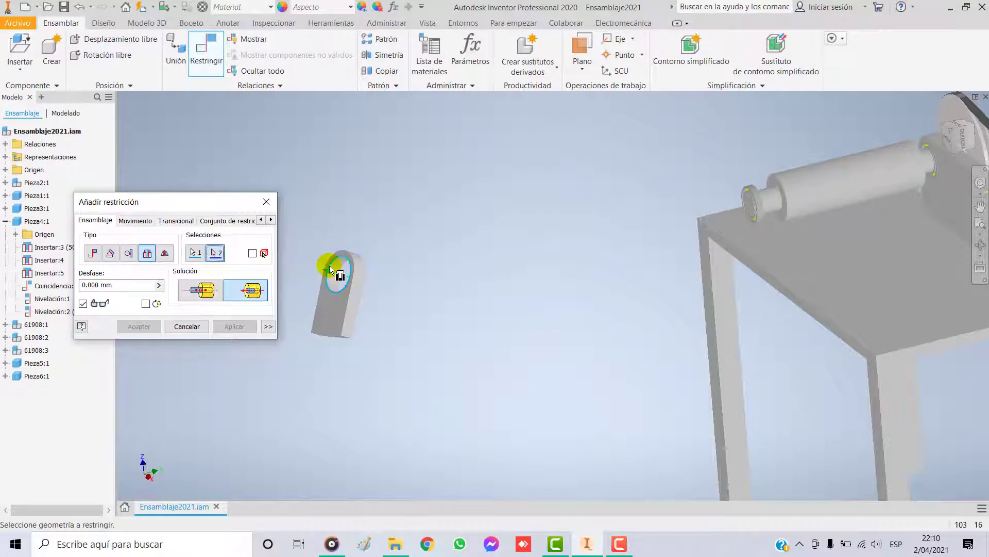
pyautogui.click(744, 201)
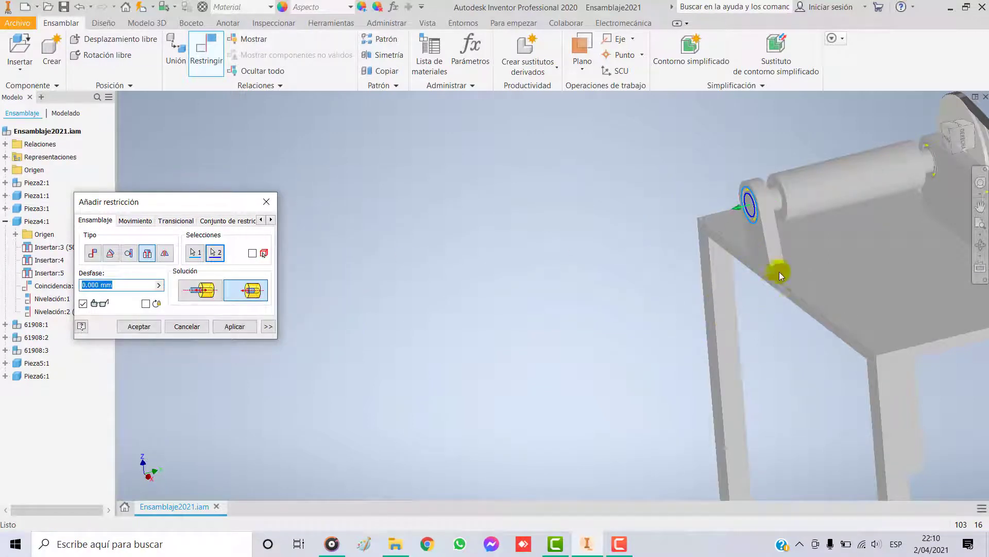
pyautogui.click(235, 327)
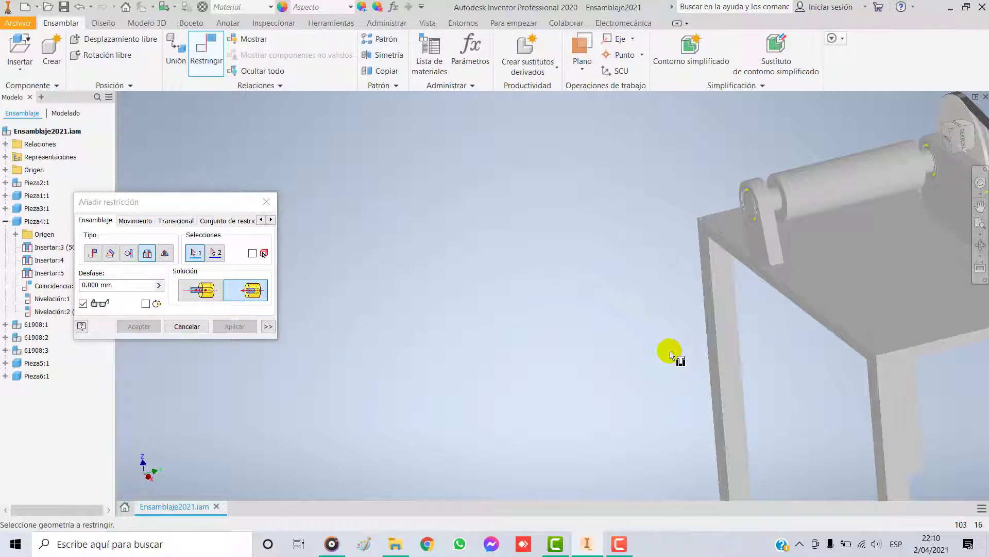
# Mate the bottom edge of the bracket Pieza6 to the tabletop's upper edge with a 0 mm offset.
pyautogui.scroll(-5, 685, 356)
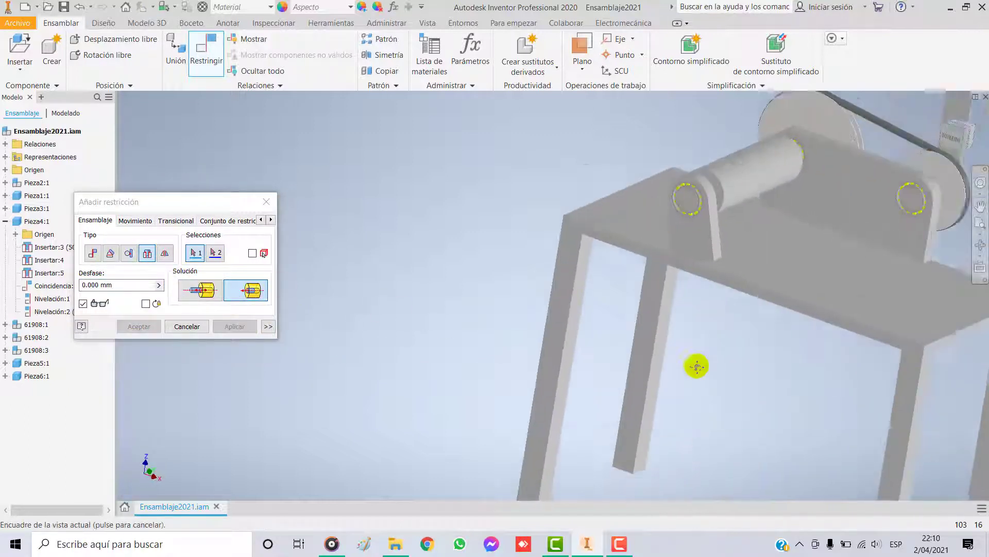
pyautogui.moveTo(696, 367); pyautogui.dragTo(573, 364, button='middle')
pyautogui.scroll(-8, 531, 280)
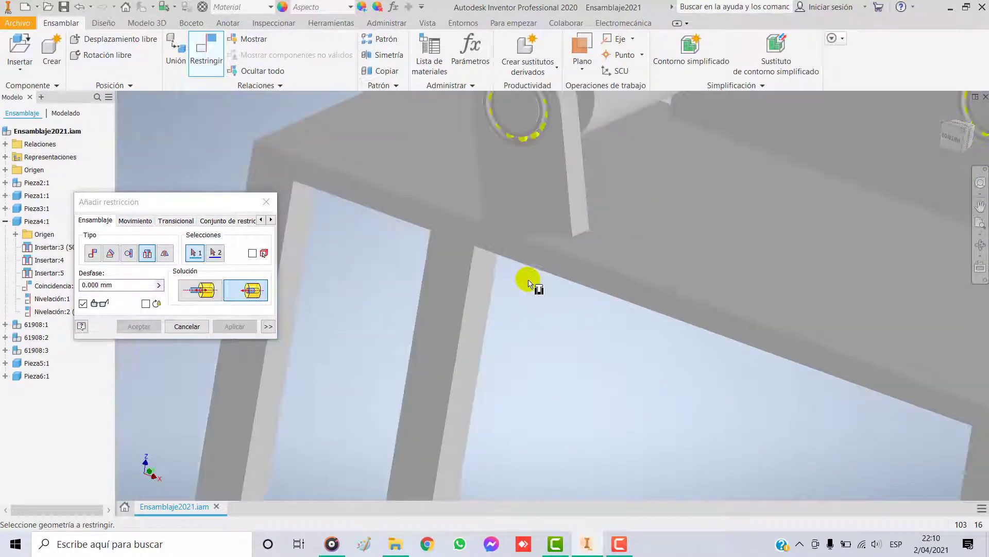
pyautogui.click(94, 253)
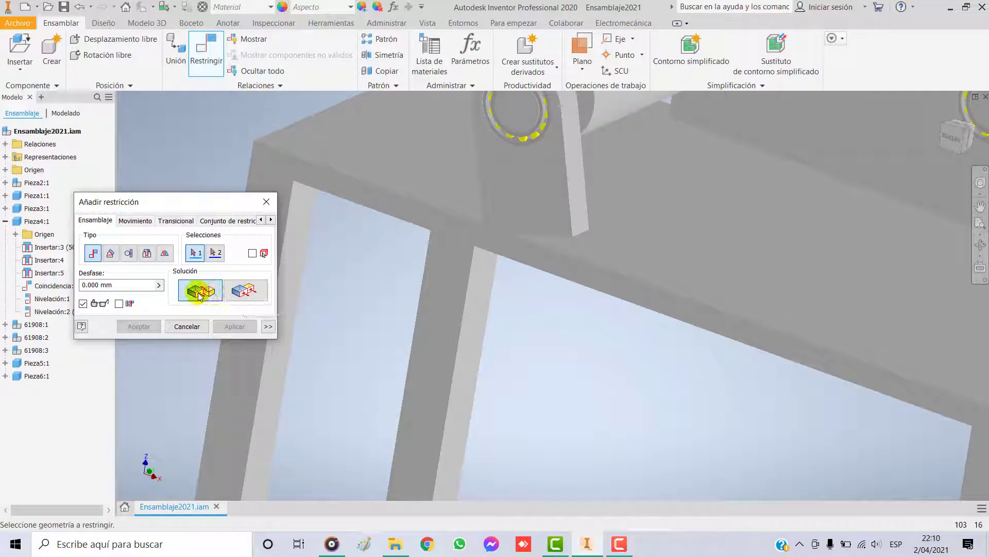
pyautogui.click(566, 245)
pyautogui.keyDown('shift'); pyautogui.moveTo(584, 303); pyautogui.dragTo(507, 225, button='middle'); pyautogui.keyUp('shift')
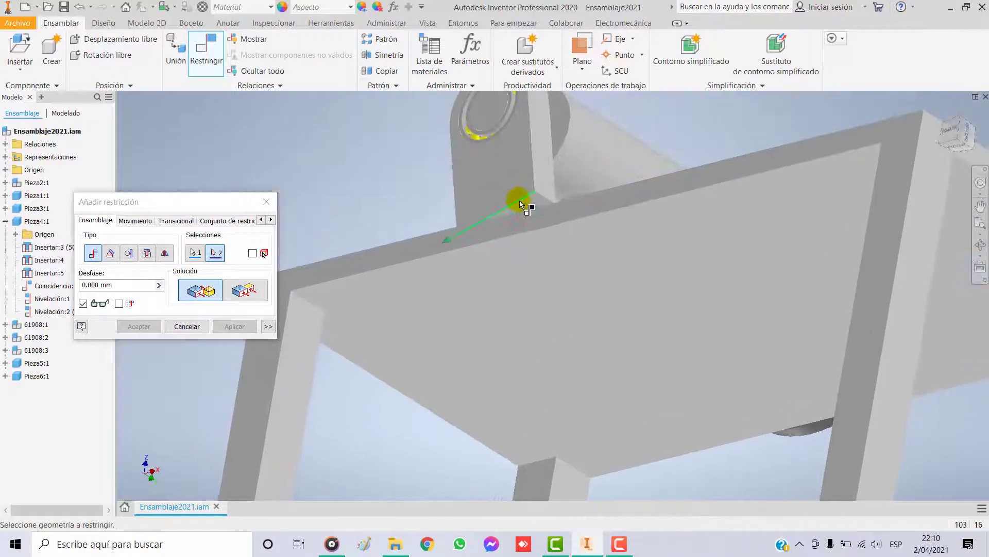
pyautogui.click(521, 203)
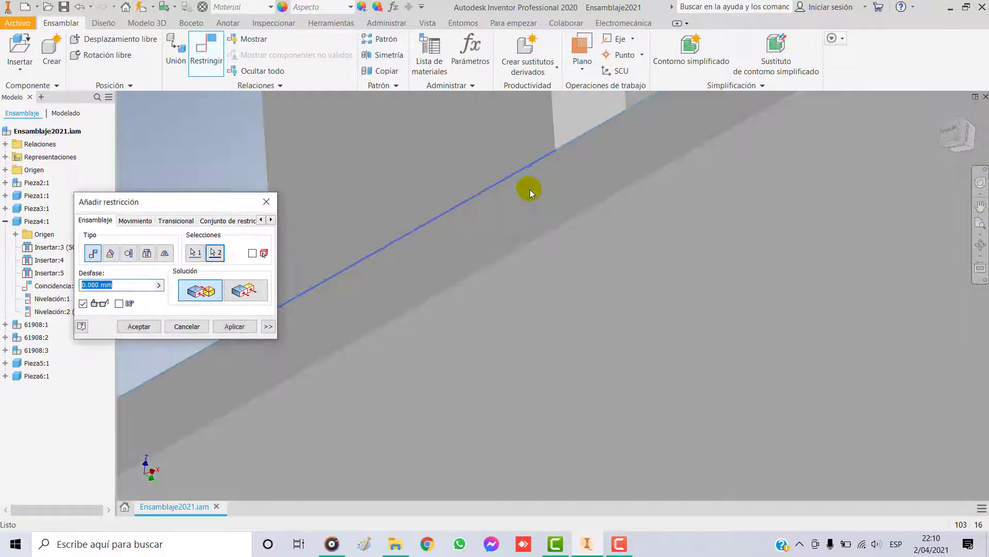
pyautogui.scroll(-5, 561, 283)
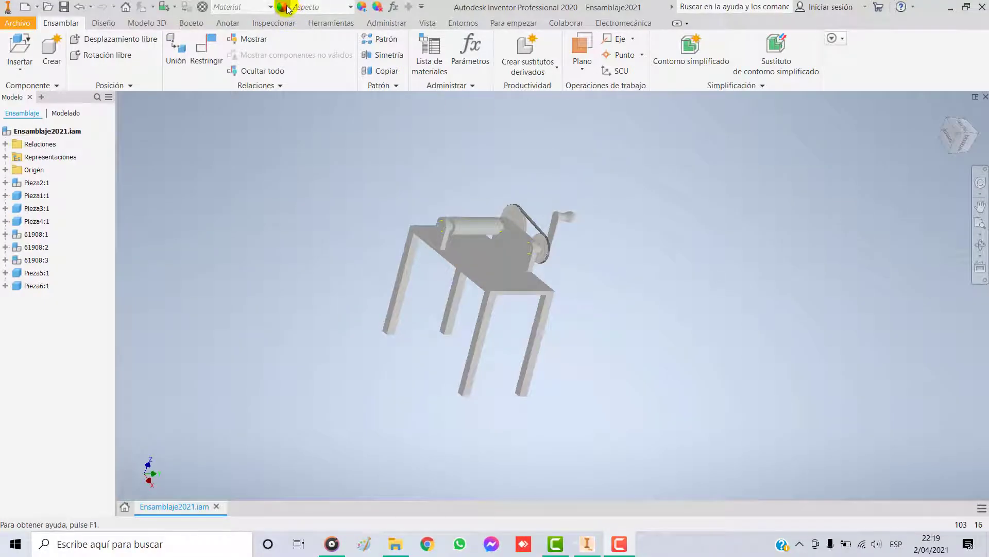
# Apply the Abedul - Natural pulido appearance from the Inventor material library to the table Pieza5.
pyautogui.click(283, 7)
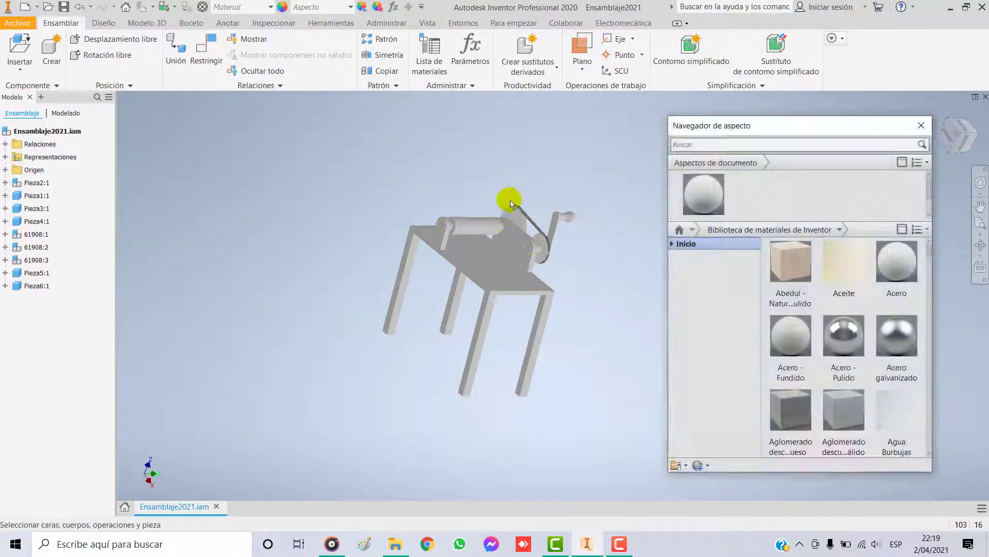
pyautogui.click(796, 260)
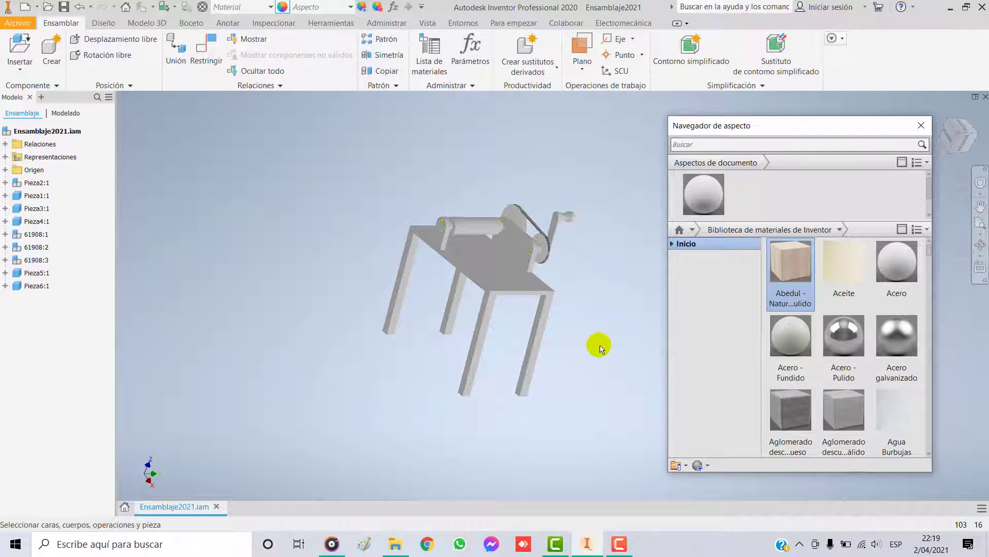
pyautogui.click(496, 274)
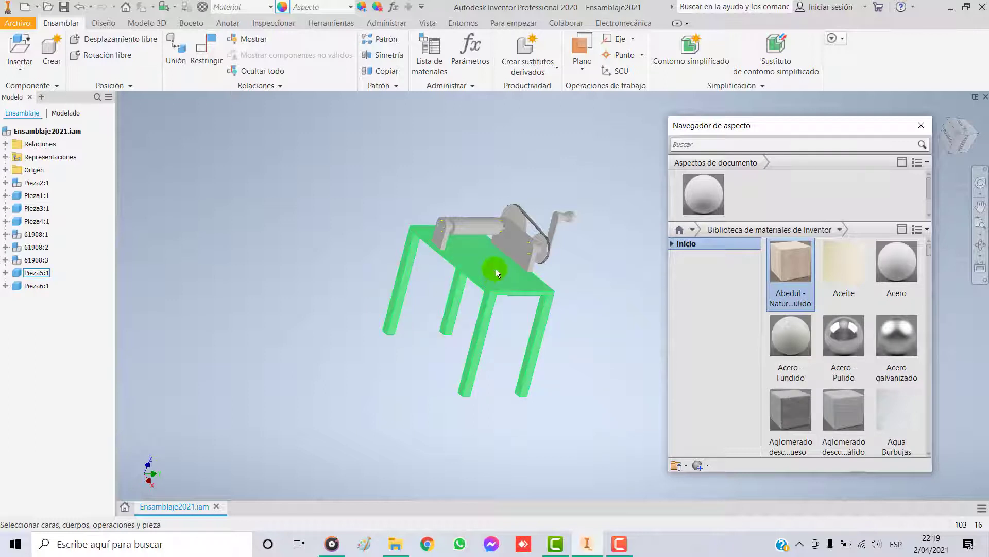
pyautogui.click(484, 234)
pyautogui.click(485, 231)
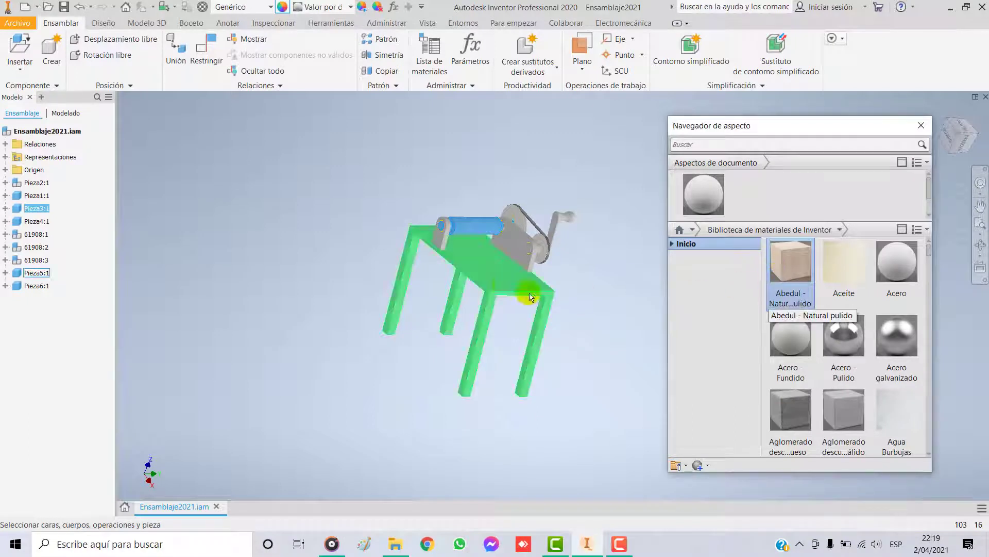
pyautogui.click(503, 283)
pyautogui.moveTo(771, 292); pyautogui.dragTo(737, 195)
pyautogui.click(705, 194)
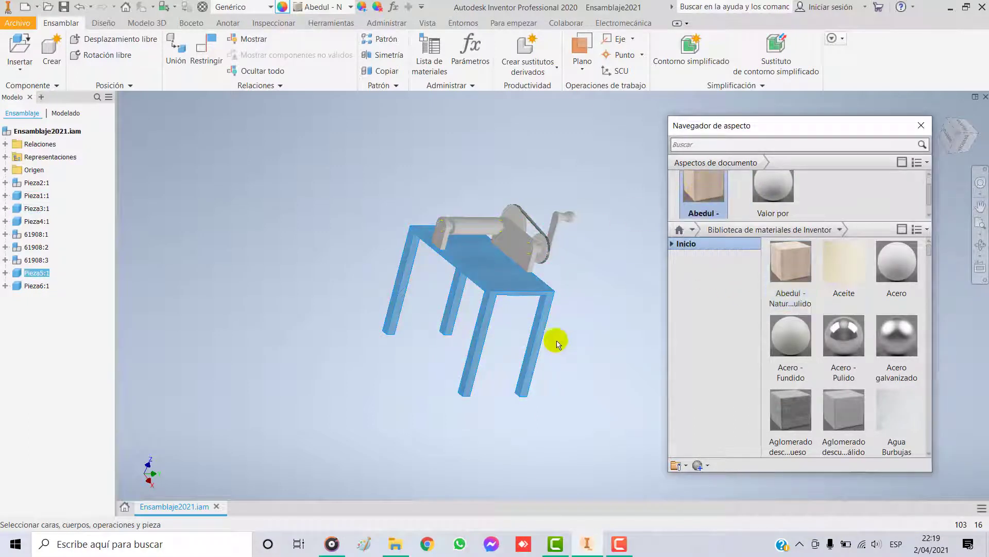
pyautogui.click(603, 345)
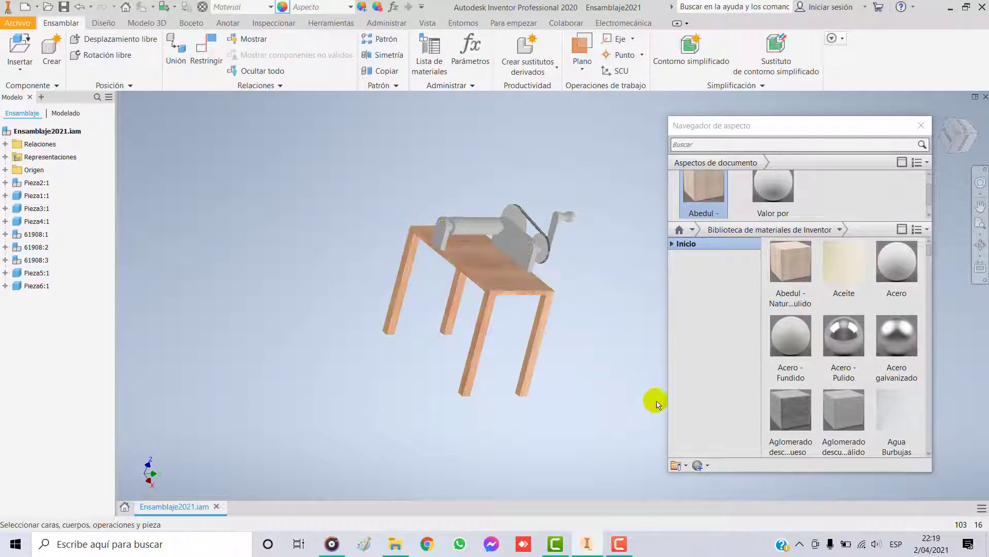
# Add the Acero - Pulido appearance to the document and apply it to the hand crank Pieza1.
pyautogui.moveTo(577, 341)
pyautogui.keyDown('shift'); pyautogui.mouseDown(button='middle')
pyautogui.moveTo(537, 342)
pyautogui.moveTo(583, 342)
pyautogui.mouseUp(button='middle'); pyautogui.keyUp('shift')
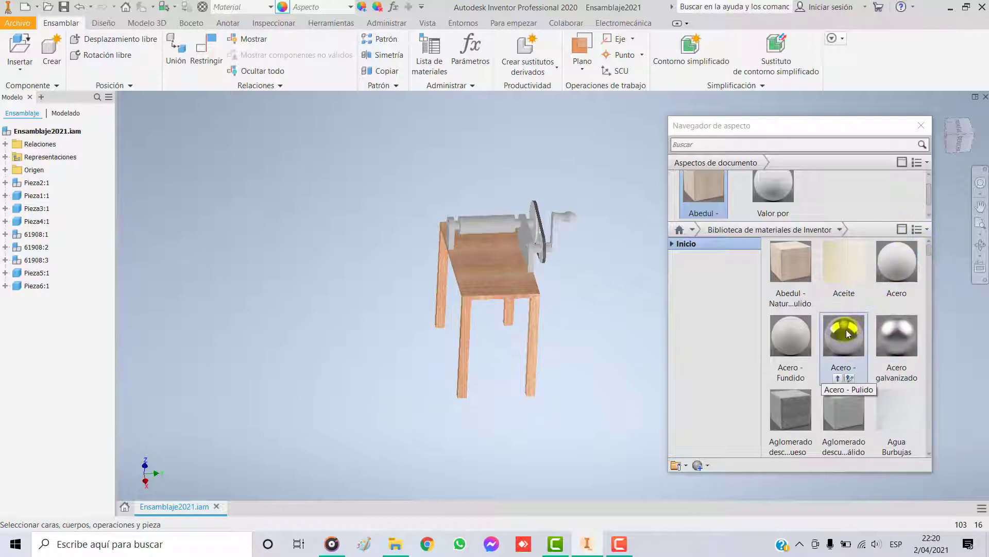
pyautogui.moveTo(847, 333); pyautogui.dragTo(822, 189)
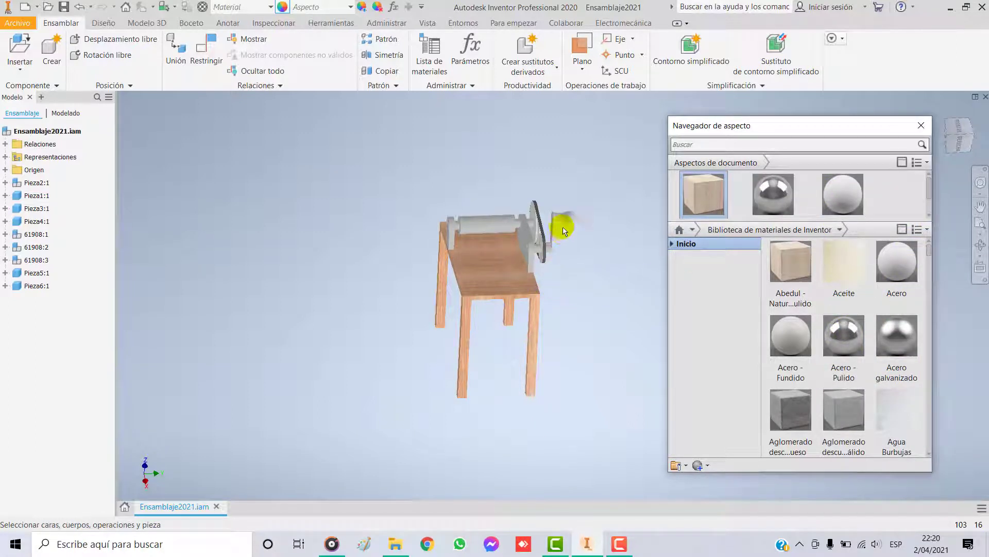
pyautogui.click(562, 218)
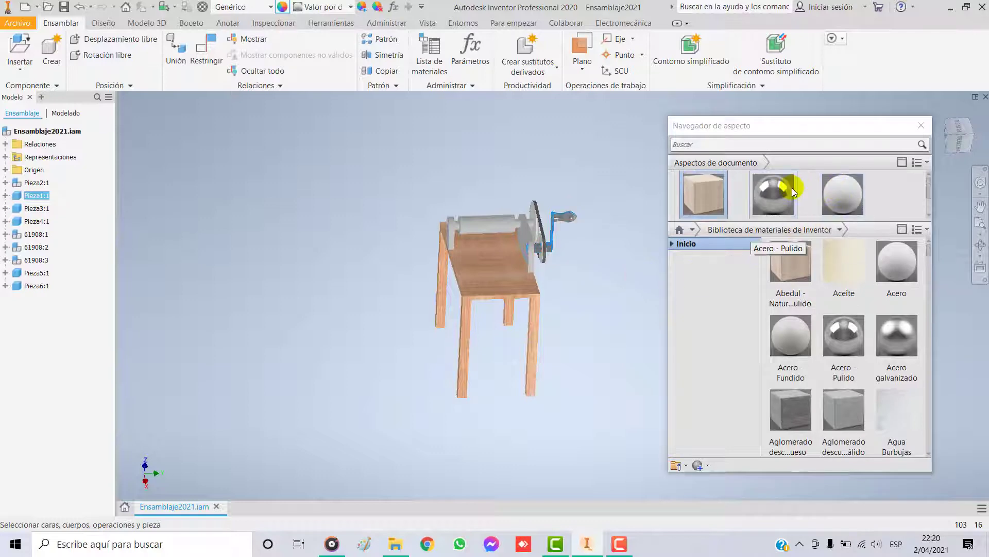
pyautogui.click(775, 188)
pyautogui.click(628, 313)
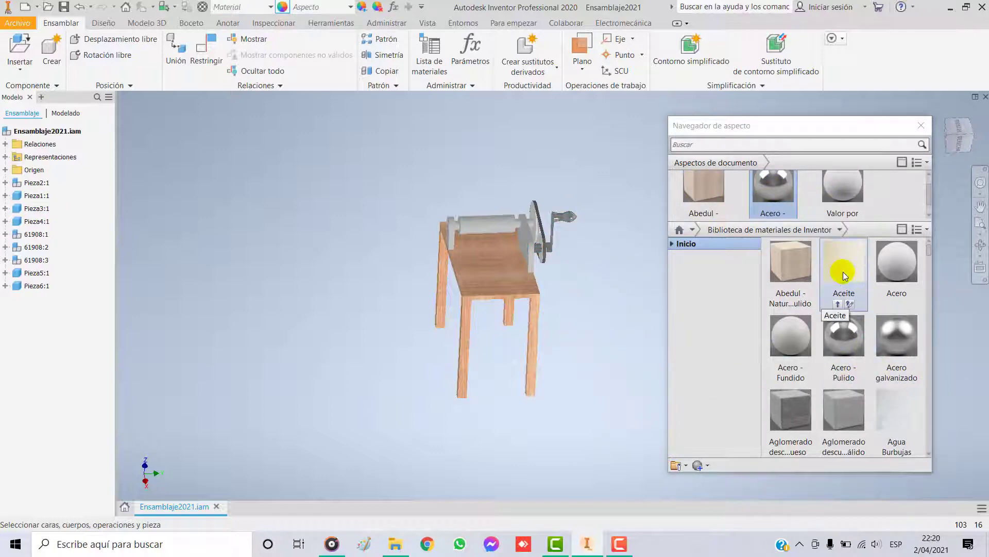
# Add the Fresno blanco - Java appearance to the document and apply it to the roller supports Pieza4 and Pieza6.
pyautogui.scroll(-10, 844, 275)
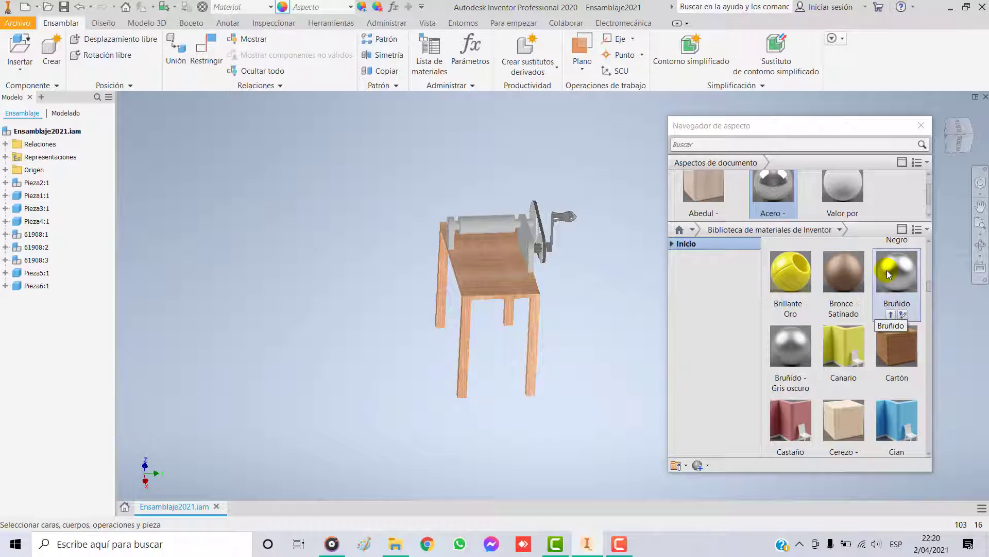
pyautogui.scroll(-3, 850, 288)
pyautogui.scroll(-6, 842, 322)
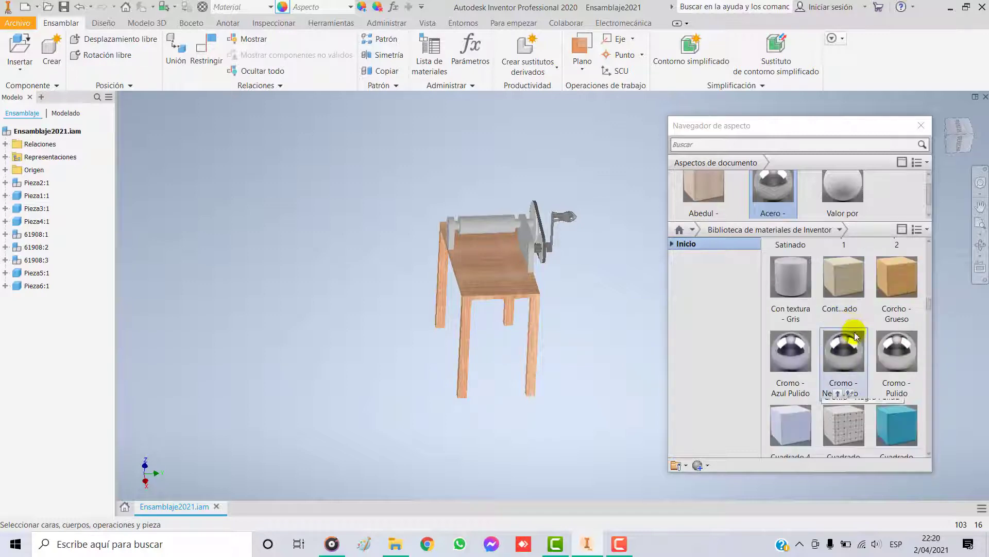
pyautogui.scroll(3, 859, 338)
pyautogui.scroll(-3, 861, 351)
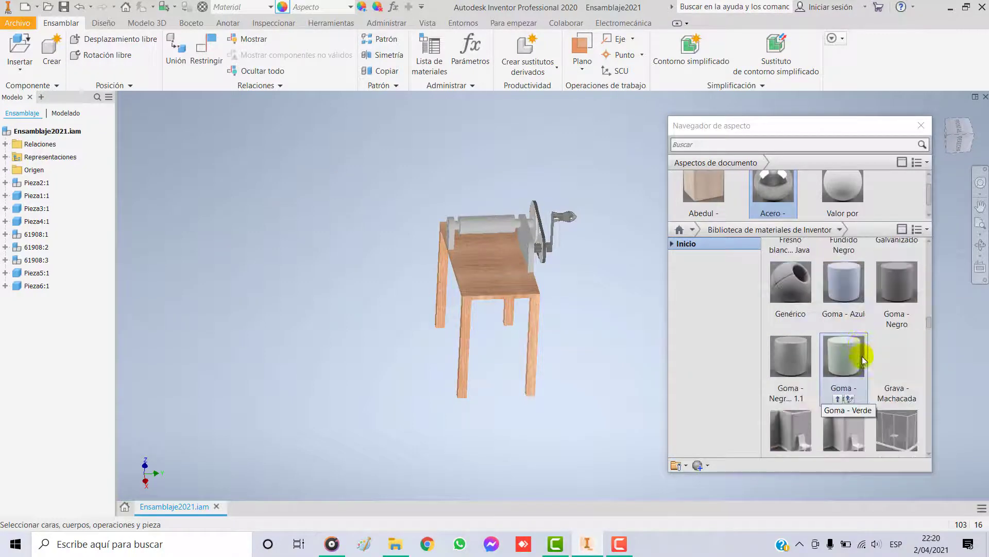
pyautogui.scroll(-1, 791, 425)
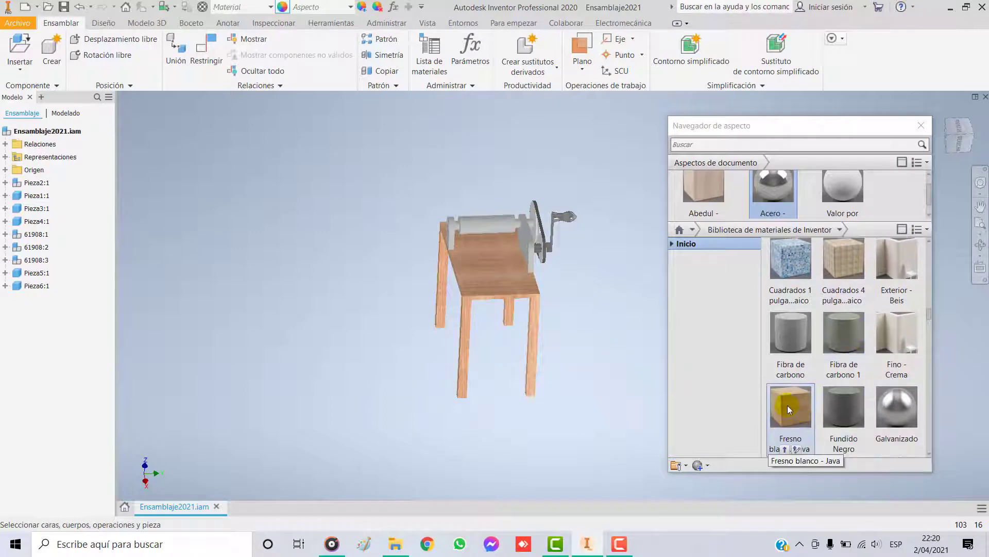
pyautogui.moveTo(788, 405); pyautogui.dragTo(873, 192)
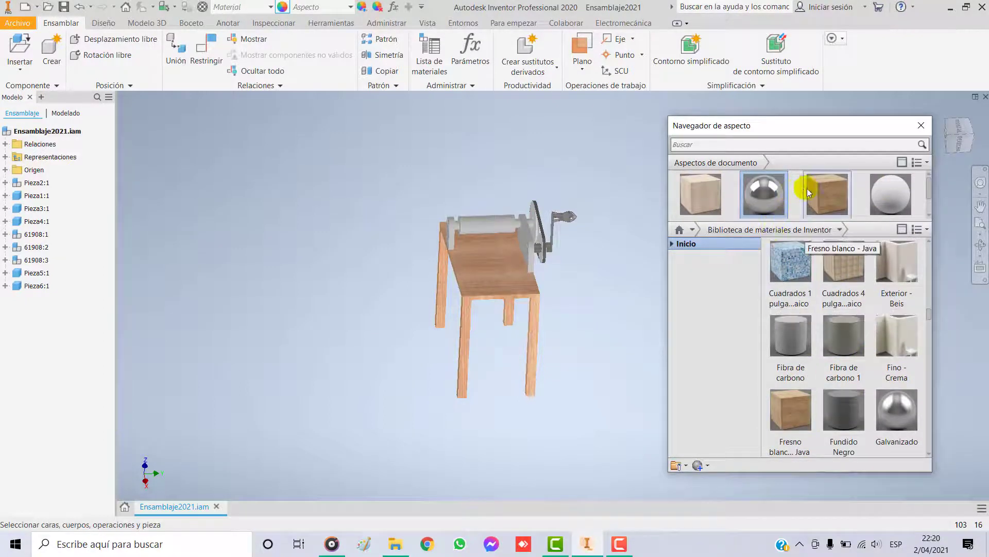
pyautogui.moveTo(807, 188); pyautogui.dragTo(527, 236)
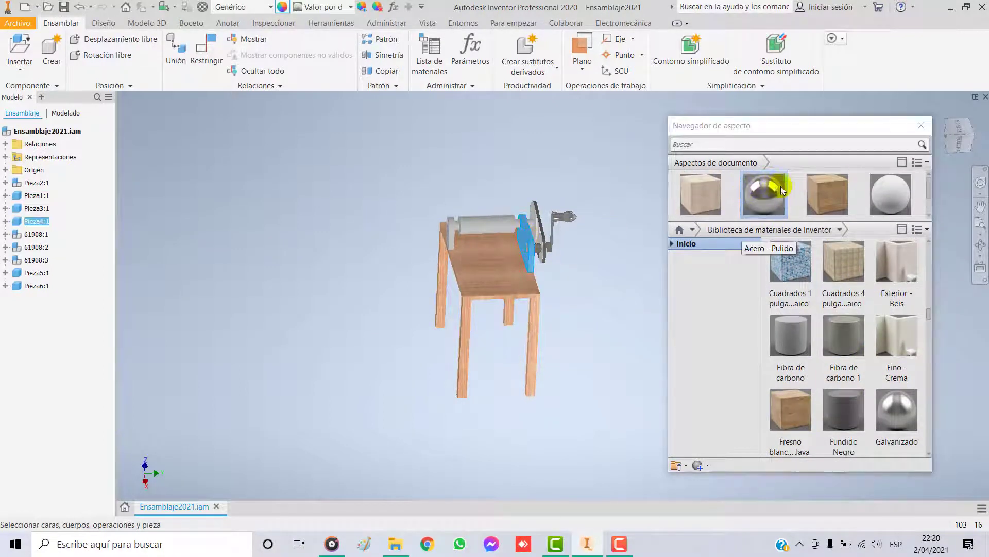
pyautogui.moveTo(811, 187); pyautogui.dragTo(453, 240)
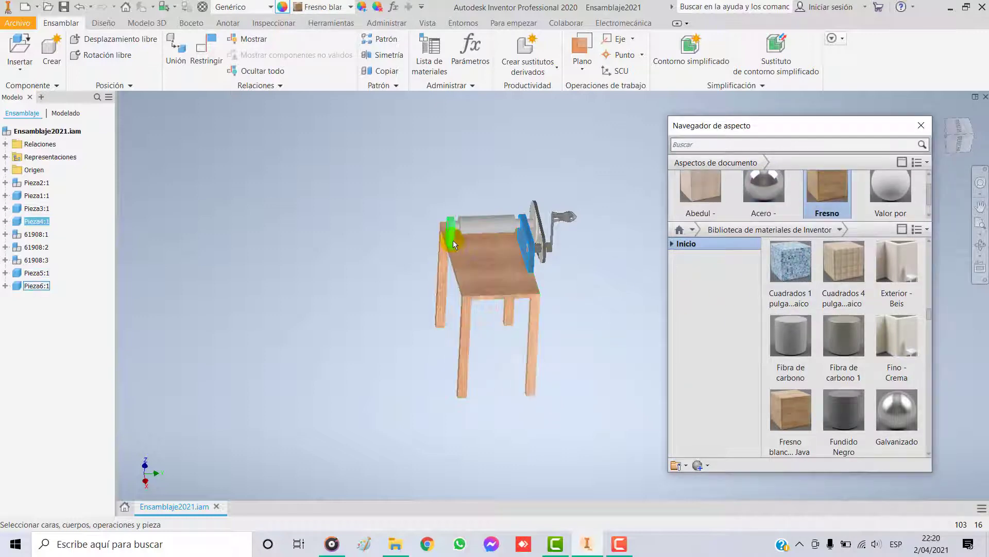
pyautogui.click(824, 186)
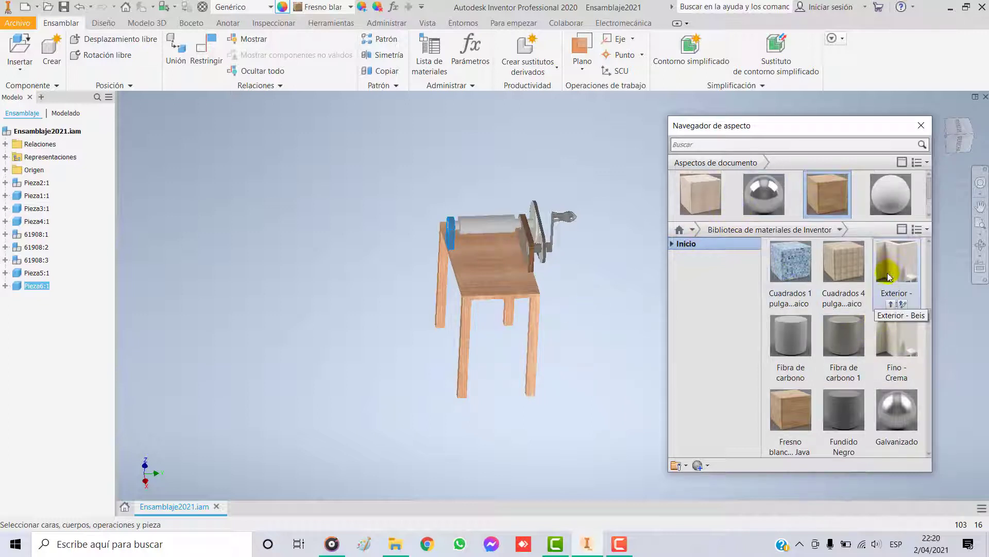
pyautogui.click(615, 287)
# Try the Gris plomo appearance on the roller Pieza3.
pyautogui.scroll(-3, 840, 314)
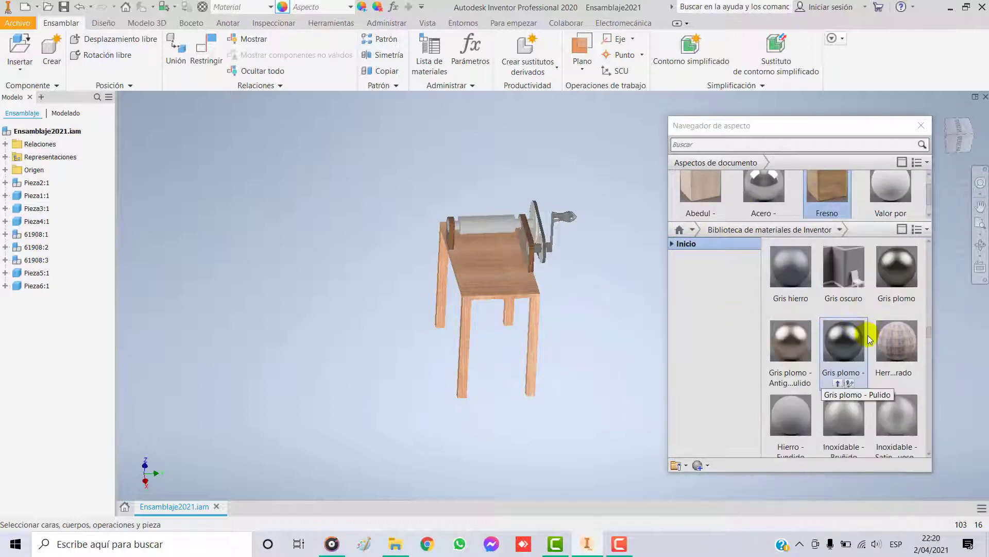
pyautogui.scroll(-3, 874, 345)
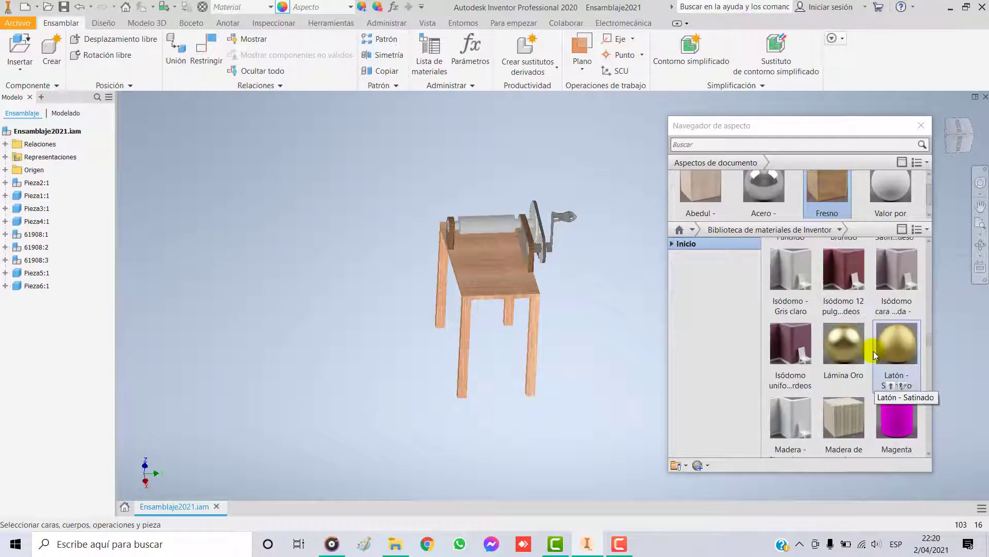
pyautogui.scroll(3, 875, 353)
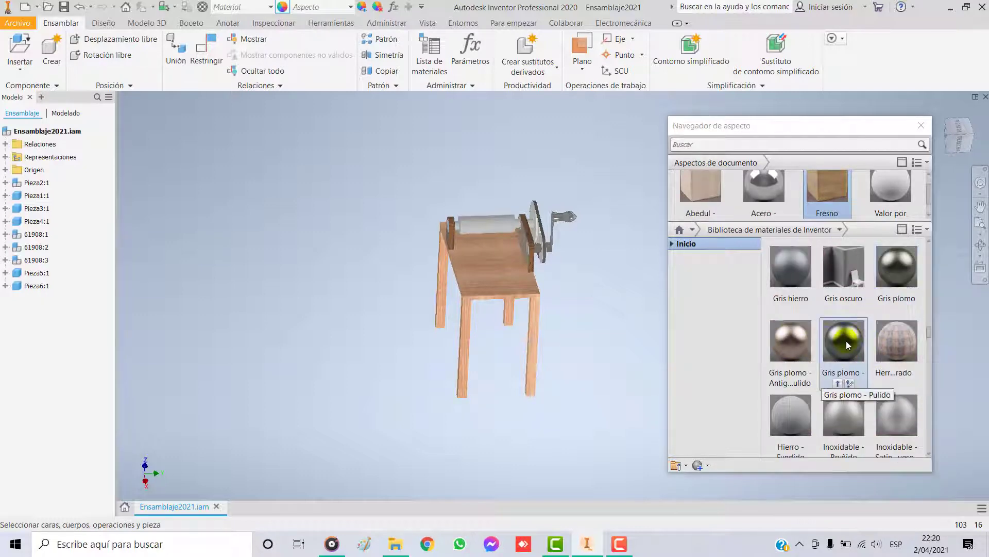
pyautogui.moveTo(895, 270); pyautogui.dragTo(857, 186)
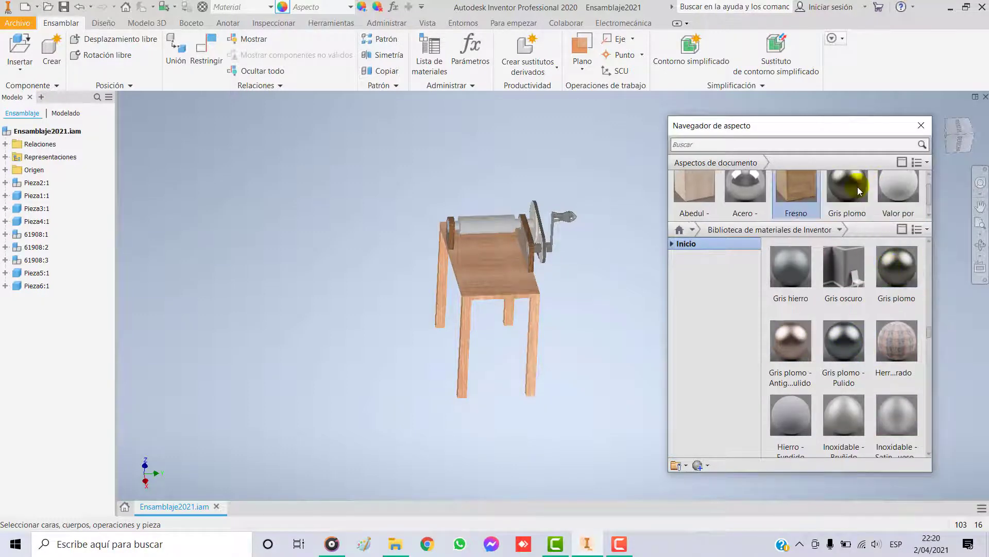
pyautogui.moveTo(797, 193); pyautogui.dragTo(491, 227)
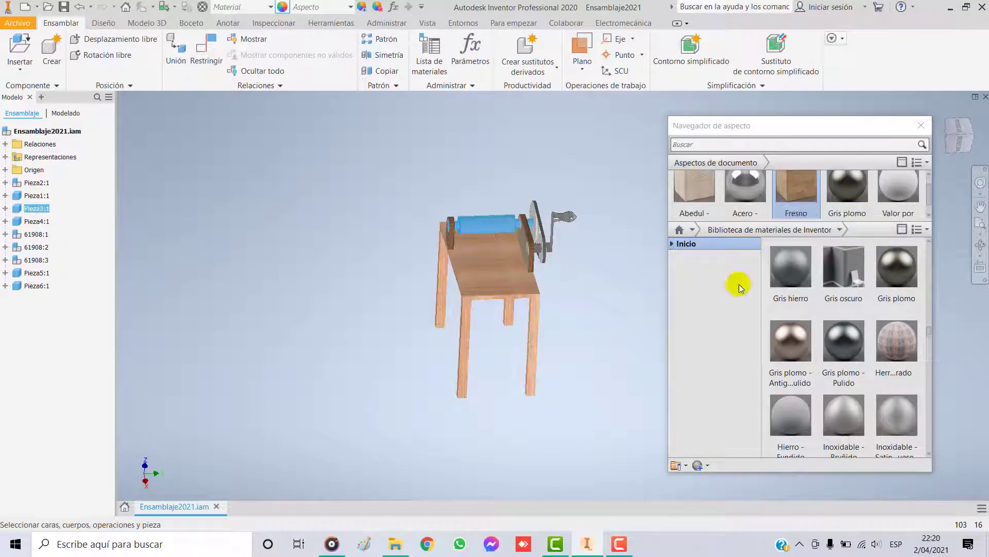
pyautogui.scroll(2, 738, 289)
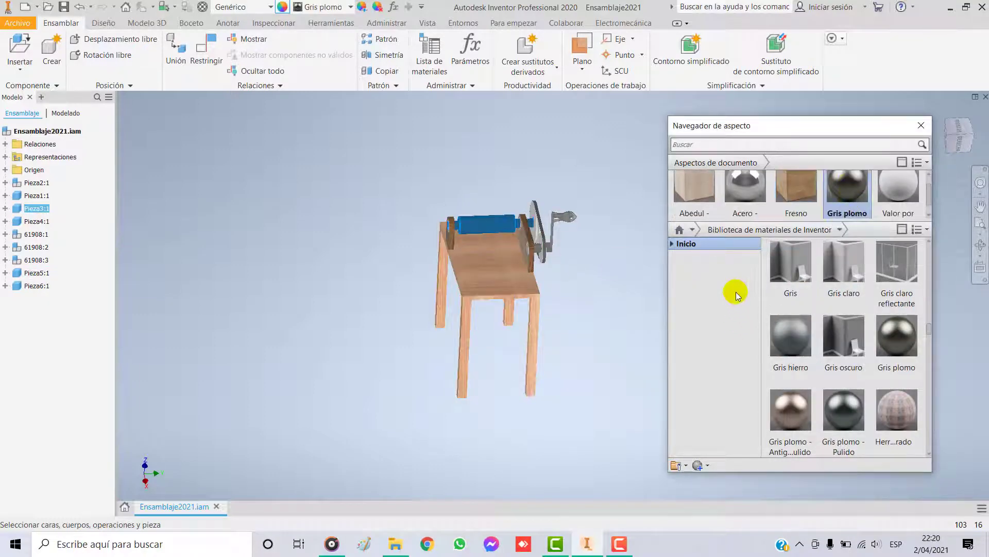
pyautogui.click(915, 132)
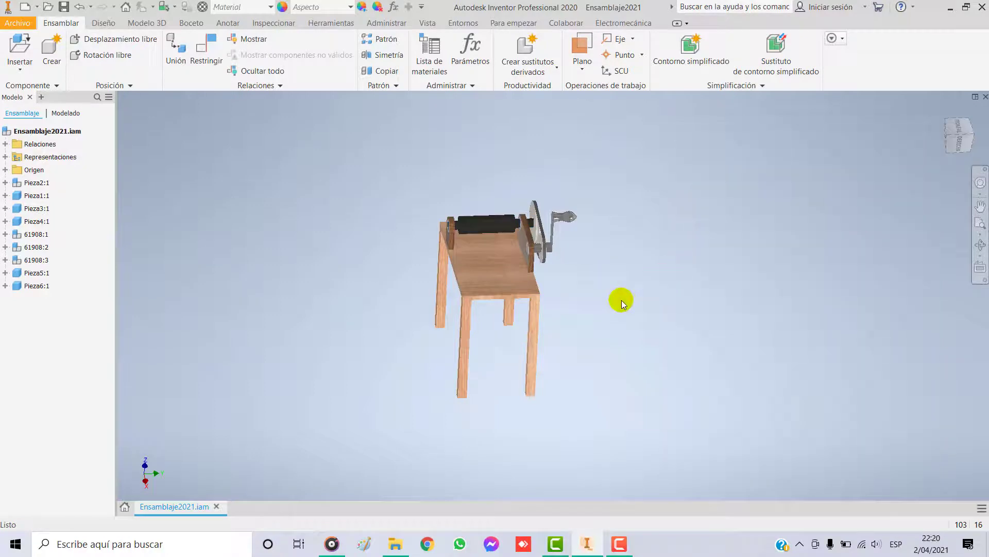
# Try the Aceite appearance on the roller Pieza3.
pyautogui.click(284, 7)
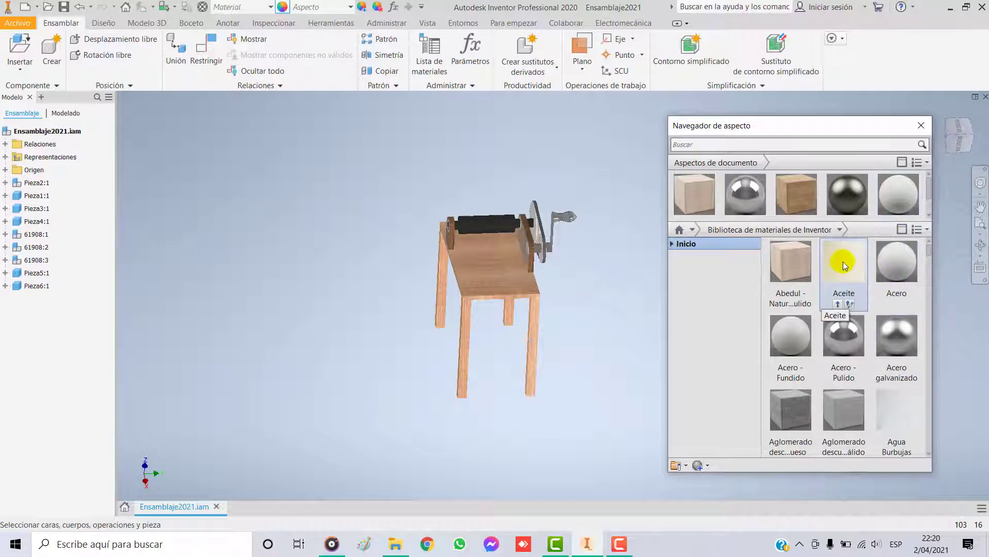
pyautogui.moveTo(843, 261); pyautogui.dragTo(906, 215)
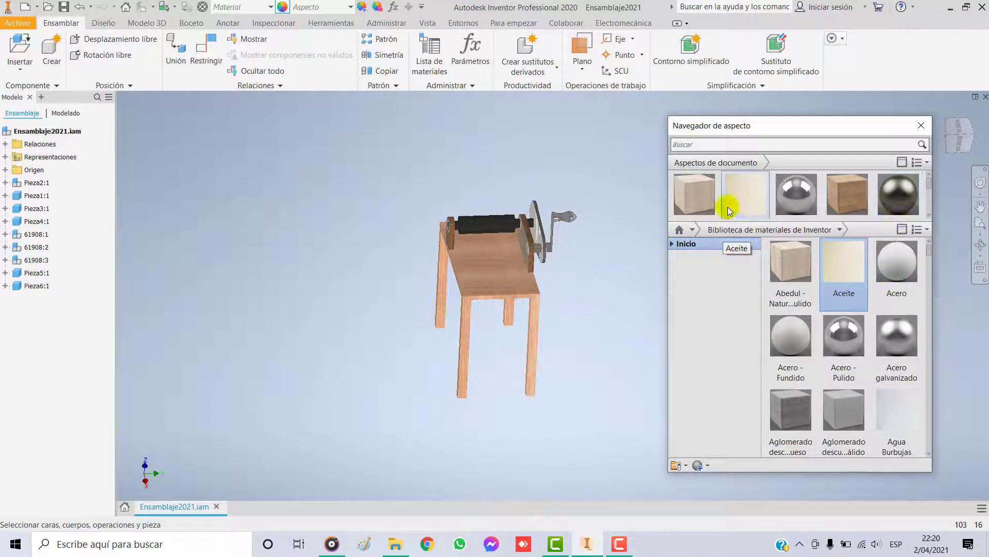
pyautogui.click(499, 224)
pyautogui.click(740, 184)
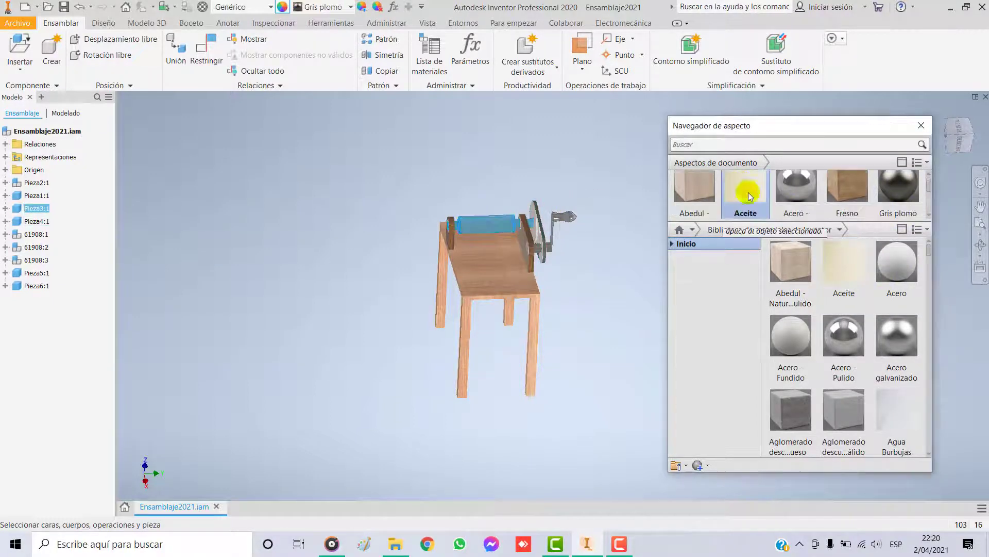
pyautogui.click(613, 304)
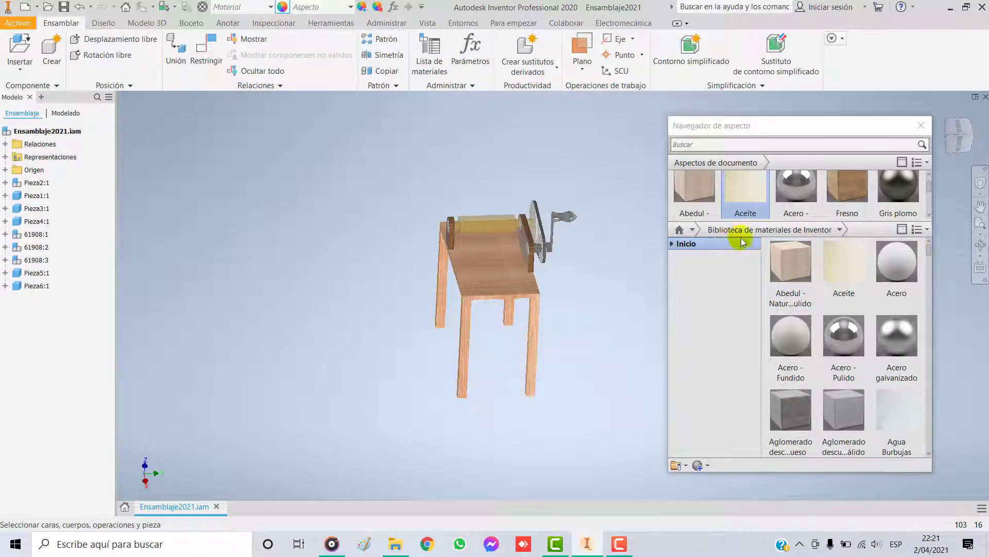
# Add the Goma - Verde appearance to the document, apply it to the roller Pieza3 and close the appearance browser.
pyautogui.scroll(-10, 848, 309)
pyautogui.scroll(-5, 855, 360)
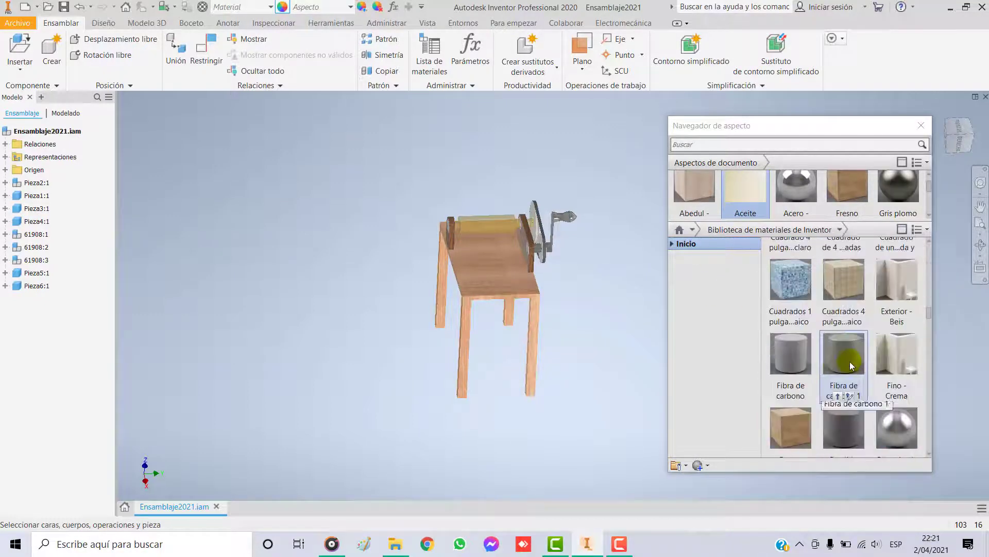
pyautogui.moveTo(837, 351); pyautogui.dragTo(876, 201)
pyautogui.scroll(1, 883, 237)
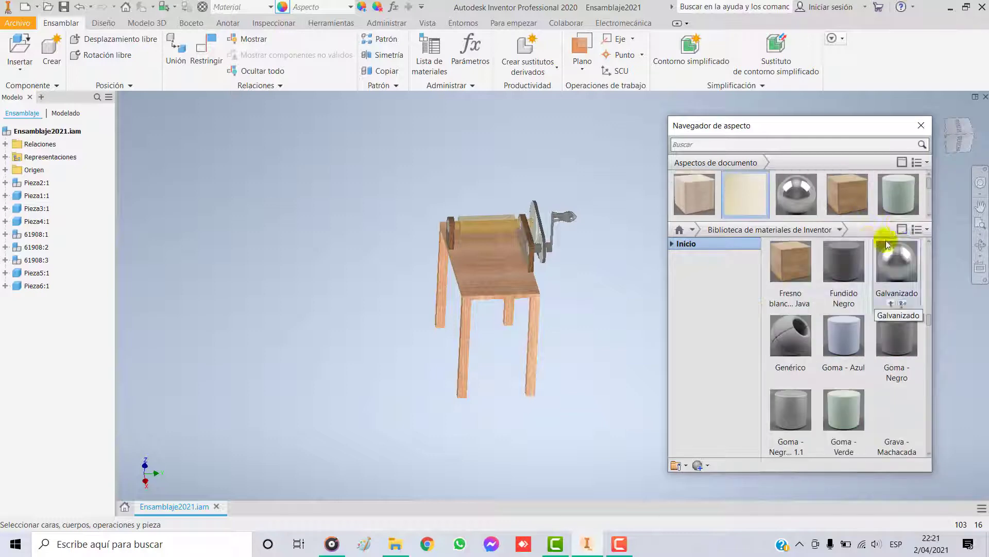
pyautogui.click(491, 221)
pyautogui.click(899, 191)
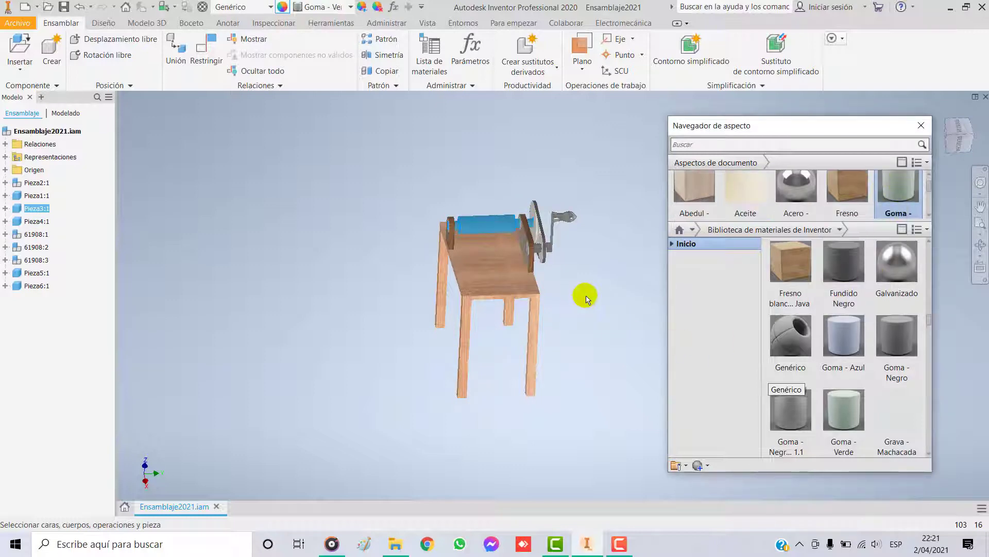
pyautogui.click(604, 323)
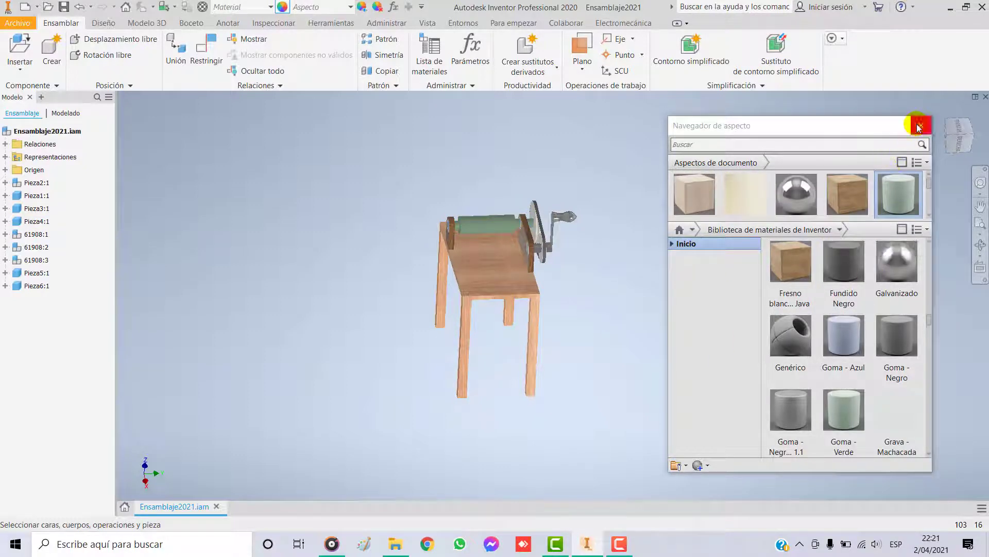
pyautogui.click(921, 125)
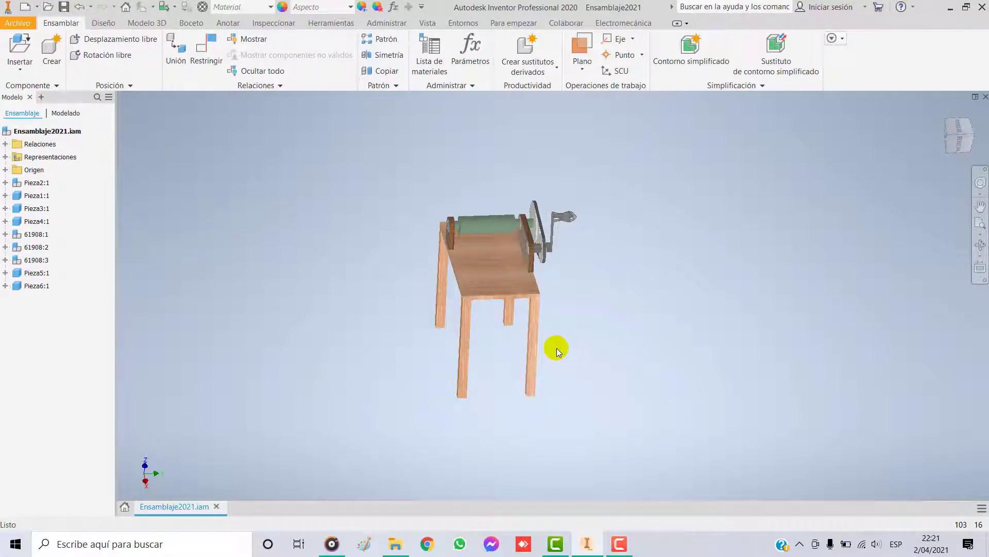
pyautogui.keyDown('shift'); pyautogui.moveTo(556, 348); pyautogui.dragTo(623, 333, button='middle'); pyautogui.keyUp('shift')
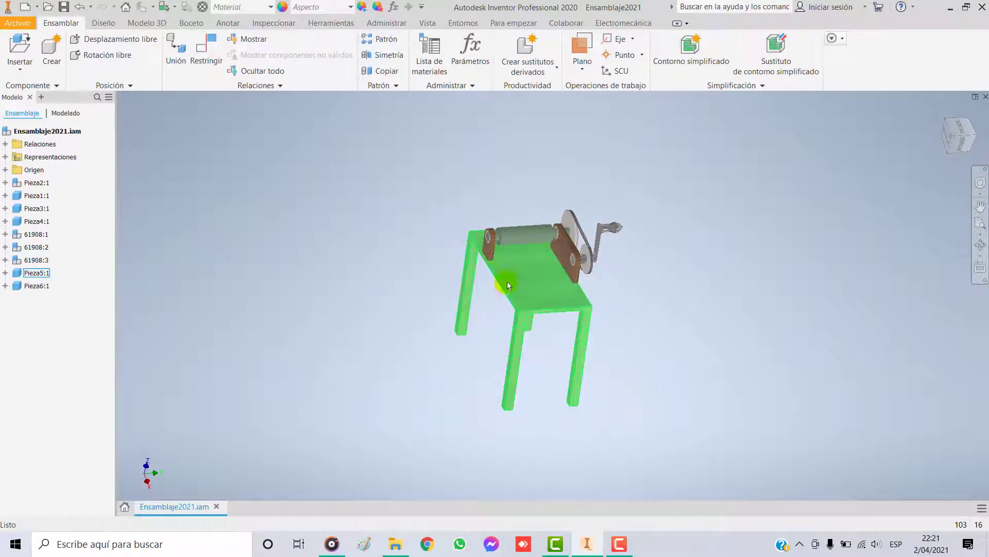
# Insert one copy of the perforated plate Pieza7 from the CARDADORA folder and place it beside the table.
pyautogui.click(20, 47)
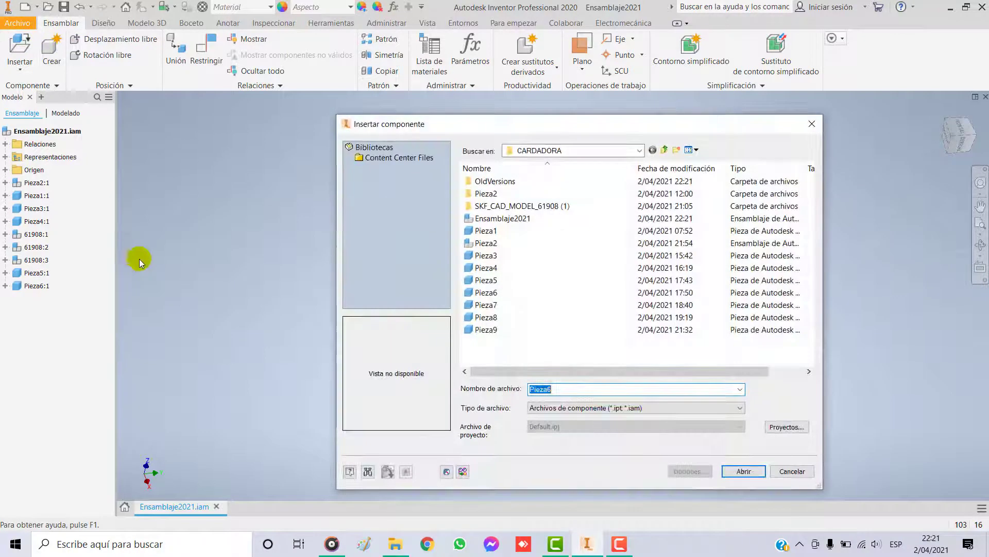
pyautogui.moveTo(511, 127); pyautogui.dragTo(357, 108)
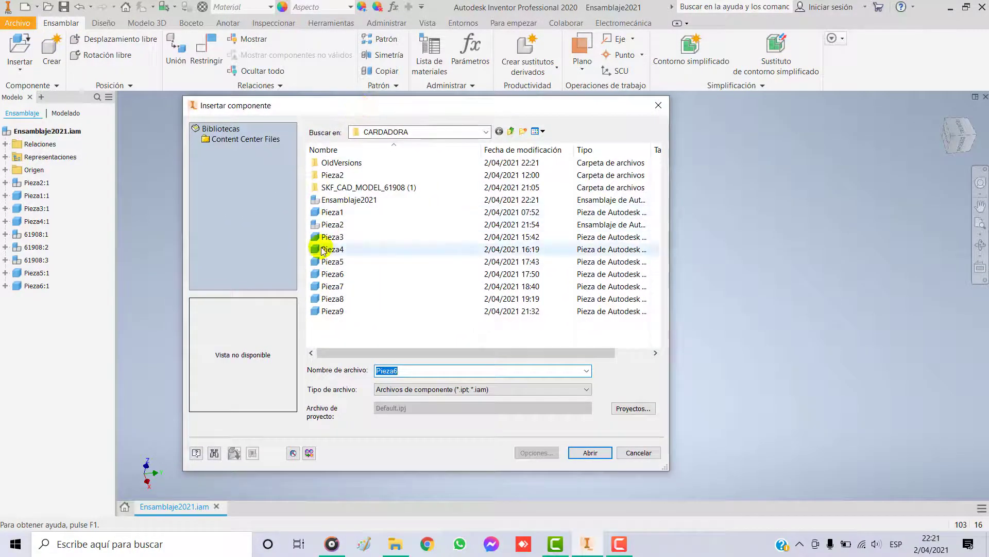
pyautogui.click(328, 273)
pyautogui.click(329, 263)
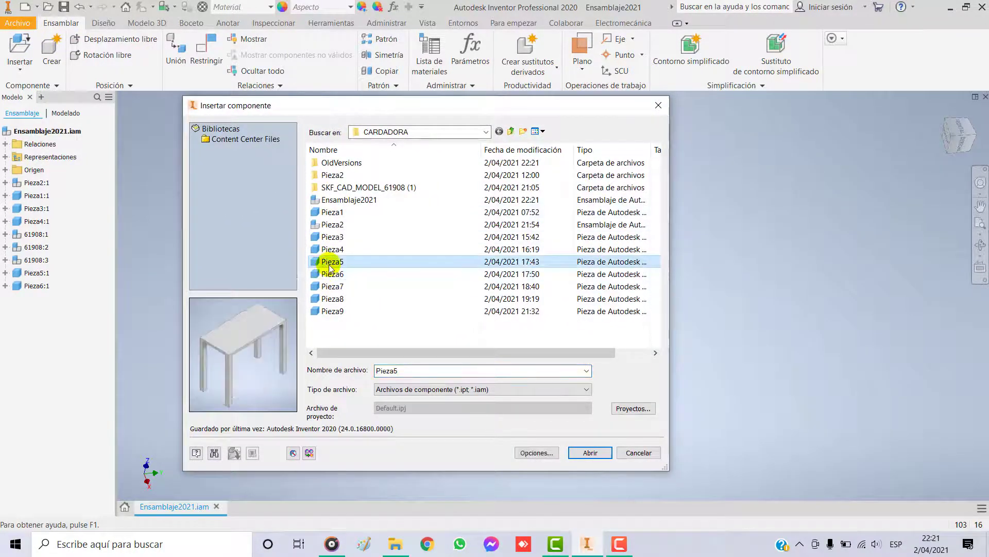
pyautogui.click(333, 274)
pyautogui.click(331, 286)
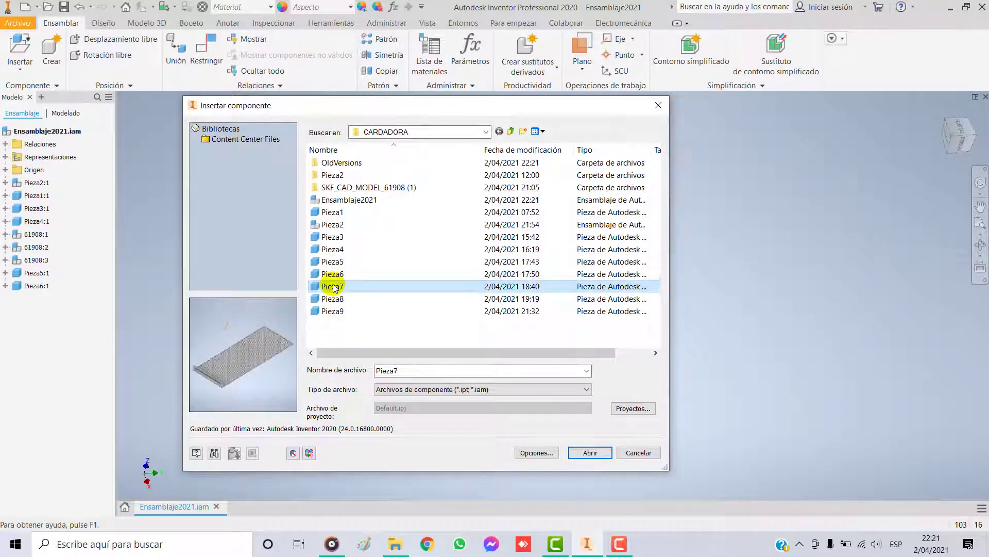
pyautogui.click(334, 299)
pyautogui.click(334, 311)
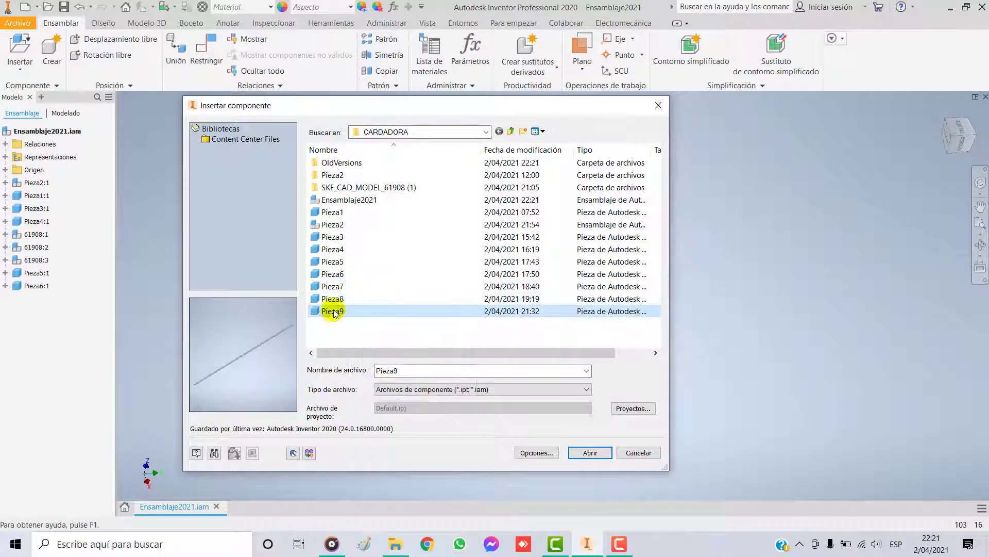
pyautogui.click(330, 301)
pyautogui.click(330, 286)
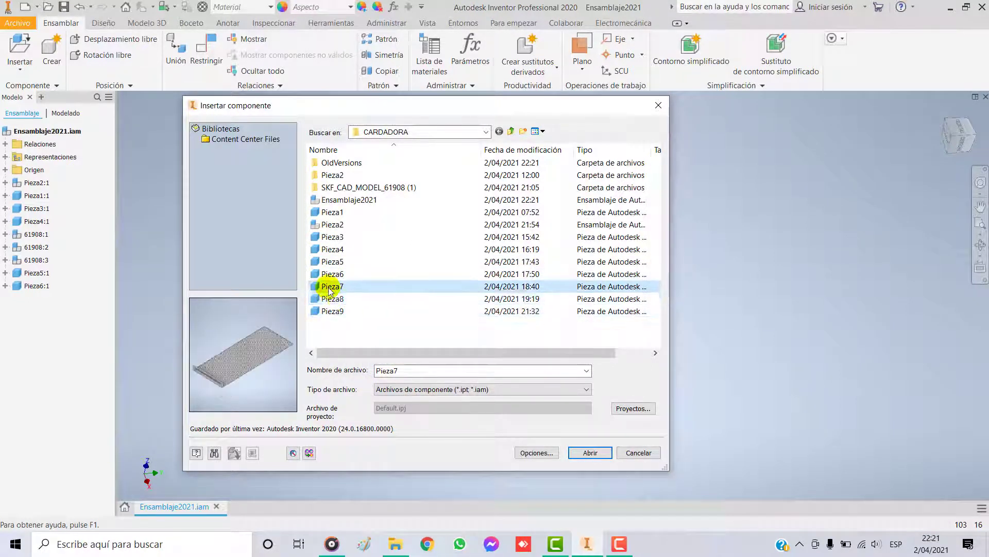
pyautogui.click(582, 452)
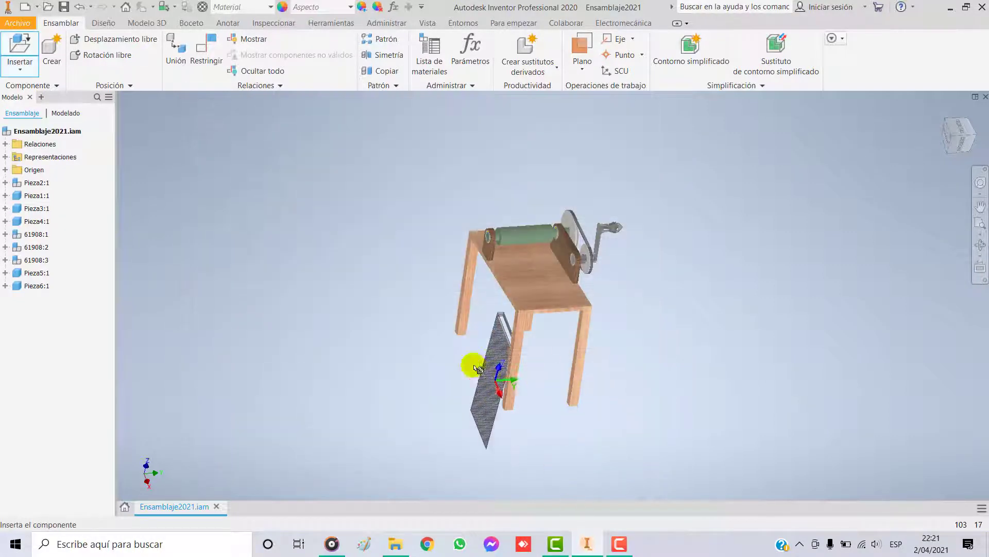
pyautogui.click(374, 246)
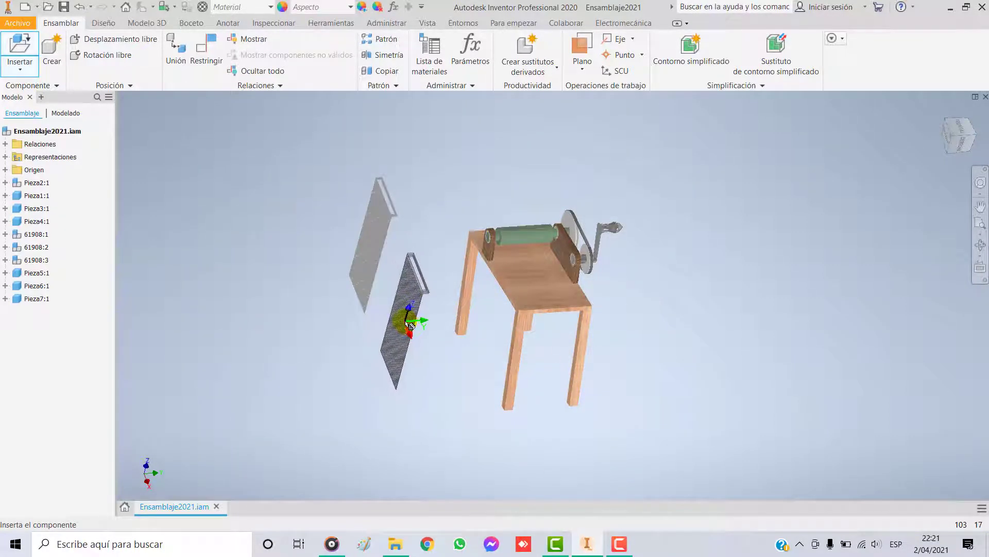
pyautogui.press('Escape')
# Freely rotate the plate Pieza7 until it lies roughly flat with its raised handle end facing the front.
pyautogui.click(106, 54)
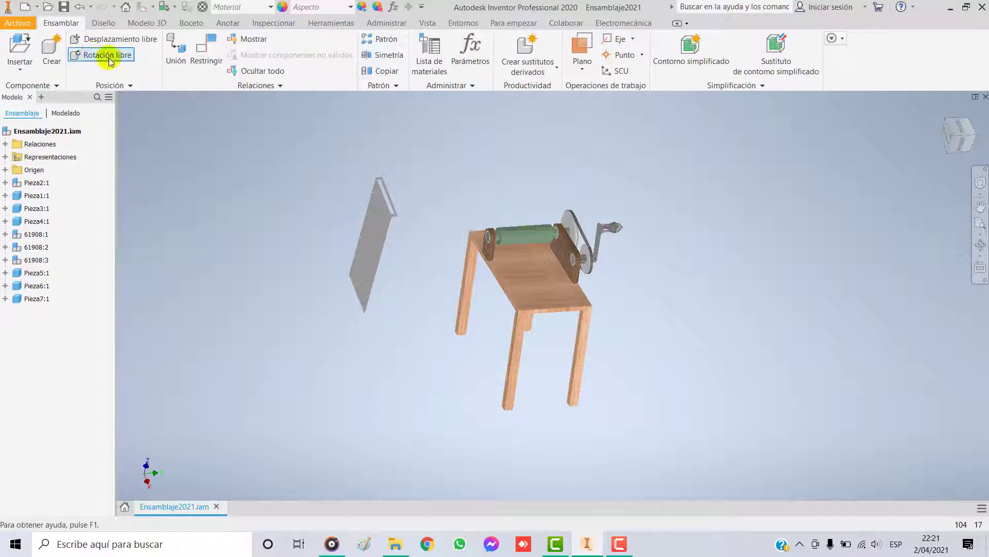
pyautogui.click(382, 190)
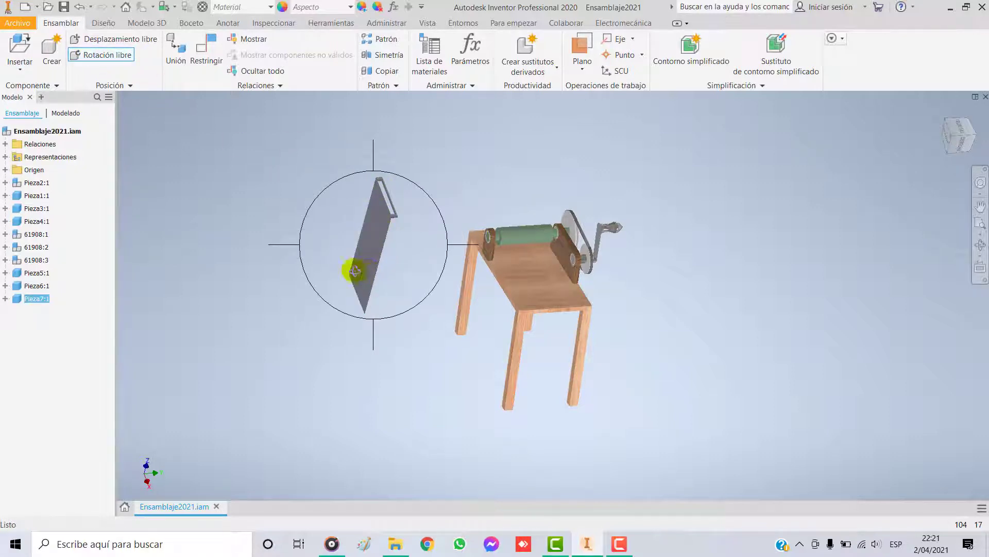
pyautogui.moveTo(355, 271); pyautogui.dragTo(379, 259)
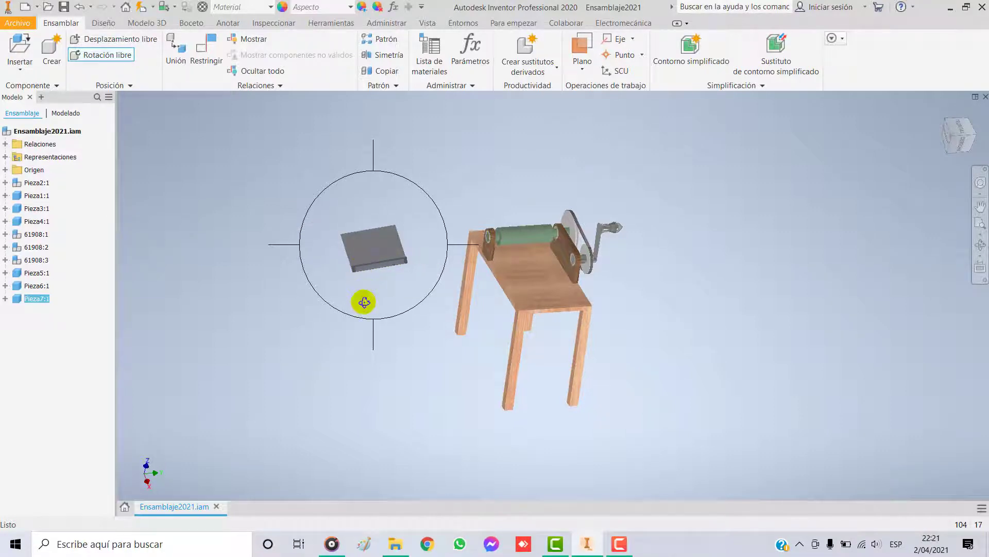
pyautogui.press('Escape')
# Constrain the underside of the plate Pieza7 to the tabletop with a face-to-face mate at 0.000 mm offset.
pyautogui.scroll(-3, 353, 314)
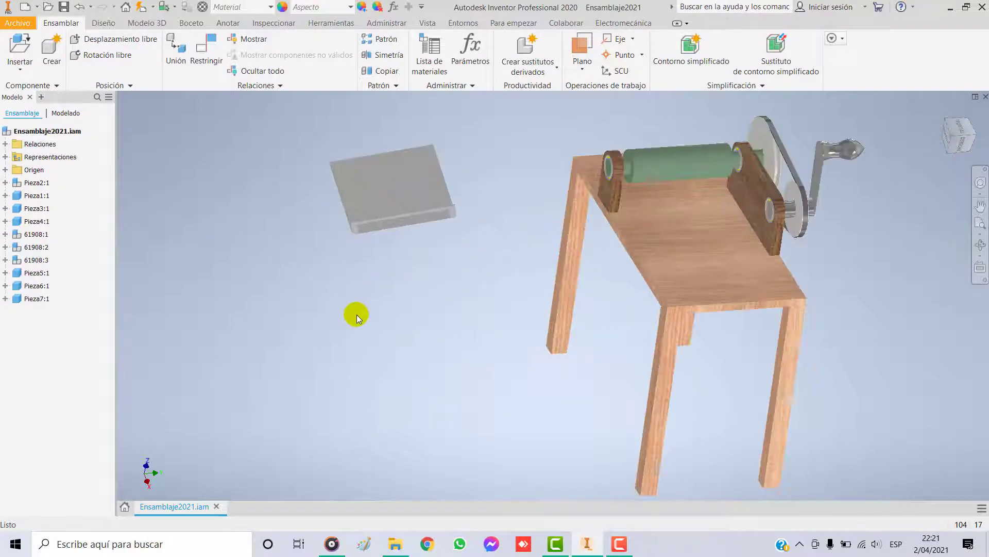
pyautogui.moveTo(412, 293); pyautogui.dragTo(617, 383, button='middle')
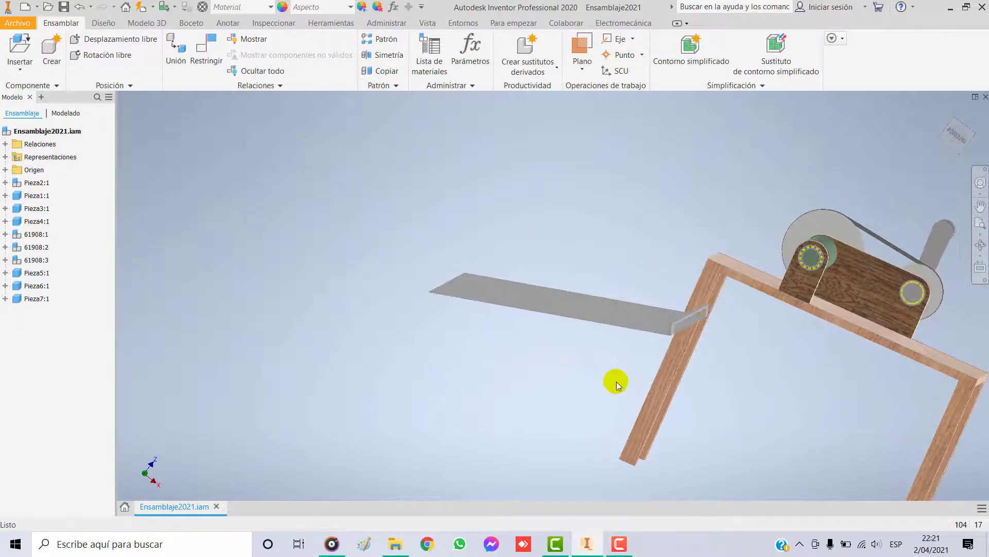
pyautogui.scroll(-2, 611, 373)
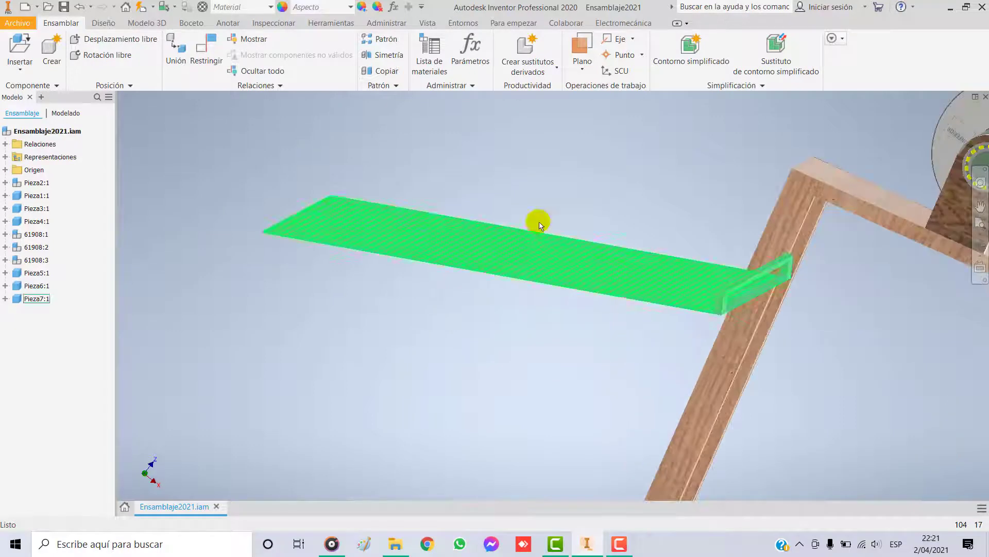
pyautogui.click(206, 50)
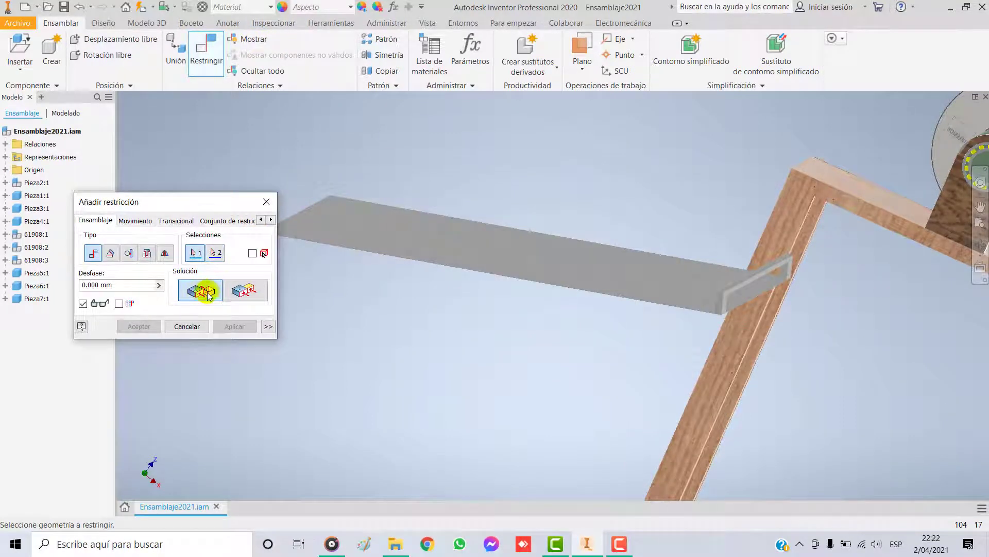
pyautogui.click(245, 290)
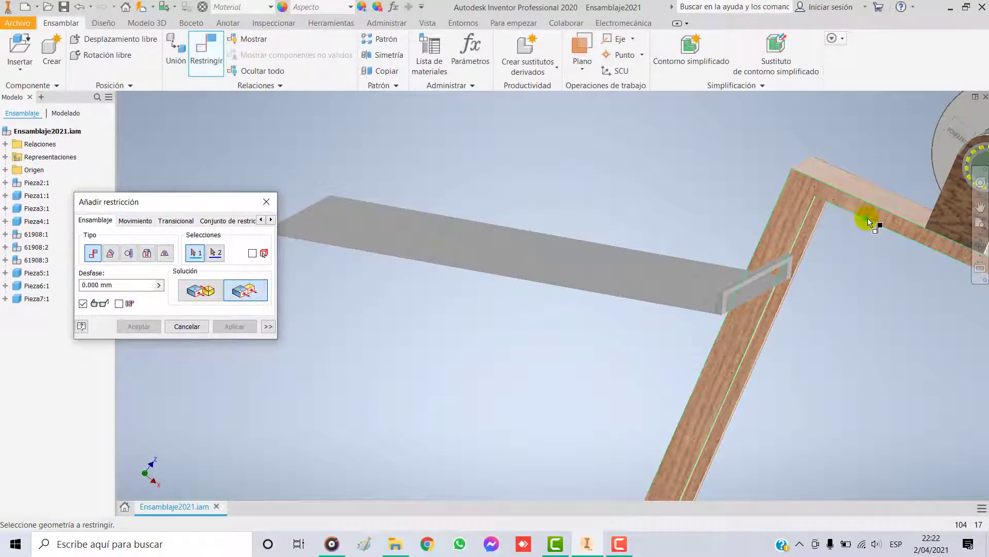
pyautogui.click(200, 290)
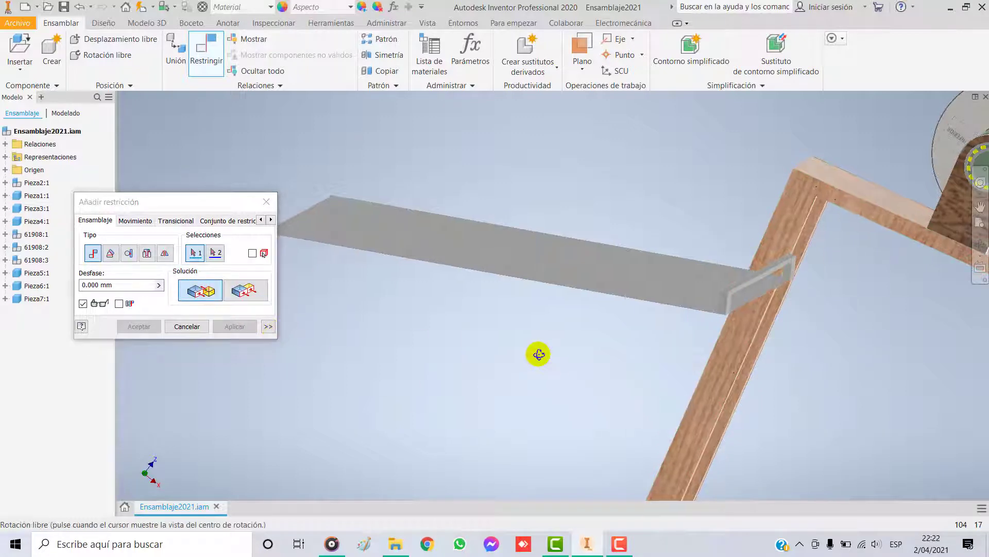
pyautogui.keyDown('shift'); pyautogui.moveTo(534, 353); pyautogui.dragTo(534, 335, button='middle'); pyautogui.keyUp('shift')
pyautogui.moveTo(574, 293); pyautogui.dragTo(498, 478, button='middle')
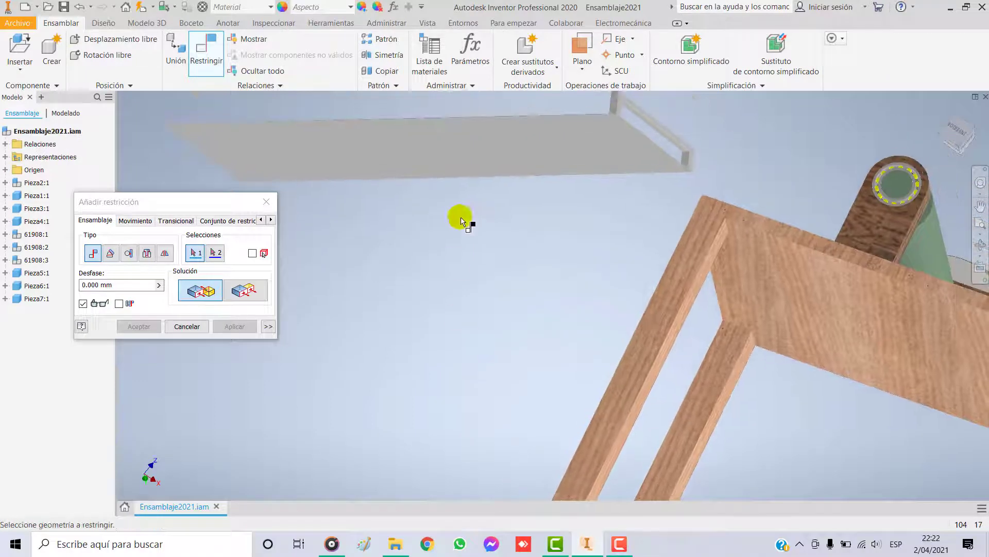
pyautogui.keyDown('shift'); pyautogui.moveTo(541, 173); pyautogui.dragTo(544, 381, button='middle'); pyautogui.keyUp('shift')
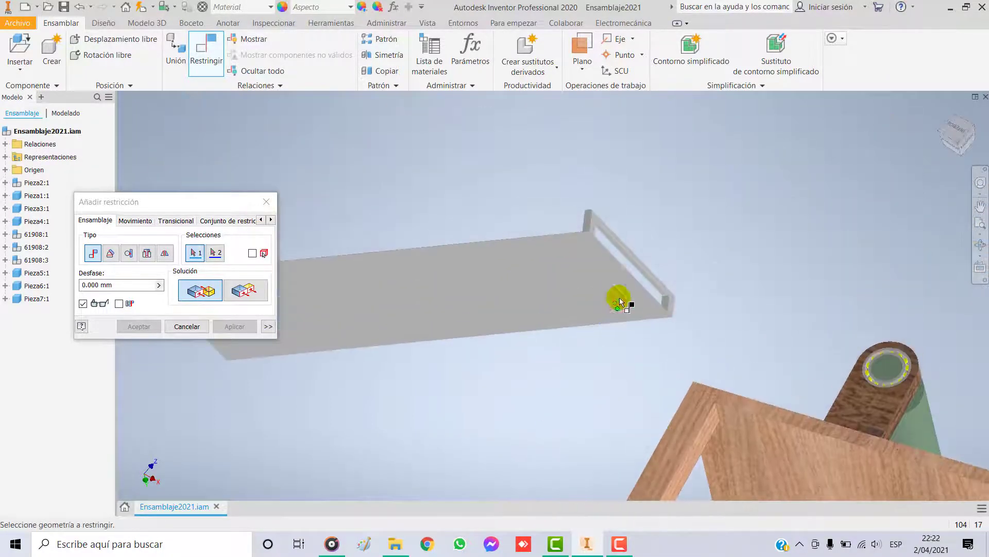
pyautogui.click(608, 256)
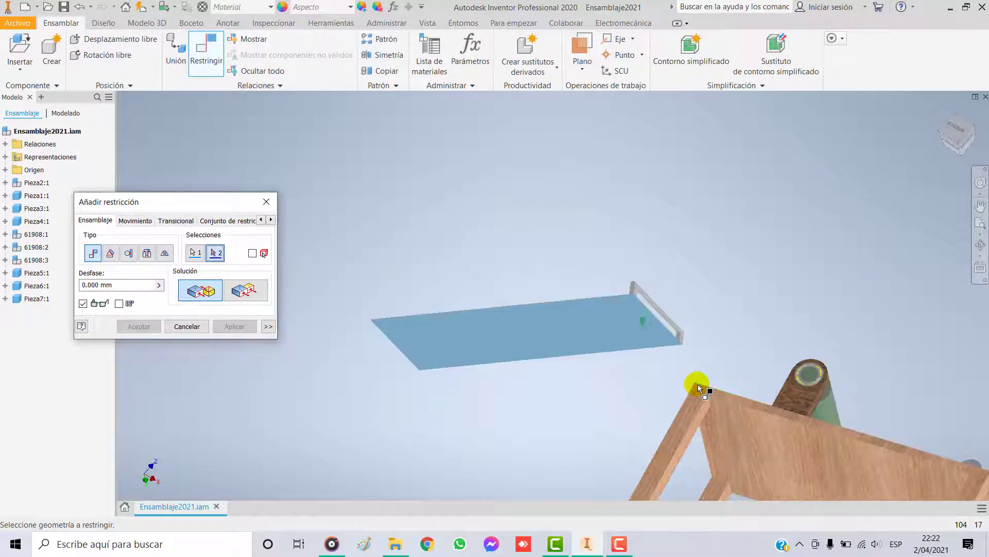
pyautogui.scroll(4, 698, 385)
pyautogui.keyDown('shift'); pyautogui.moveTo(761, 432); pyautogui.dragTo(636, 378, button='middle'); pyautogui.keyUp('shift')
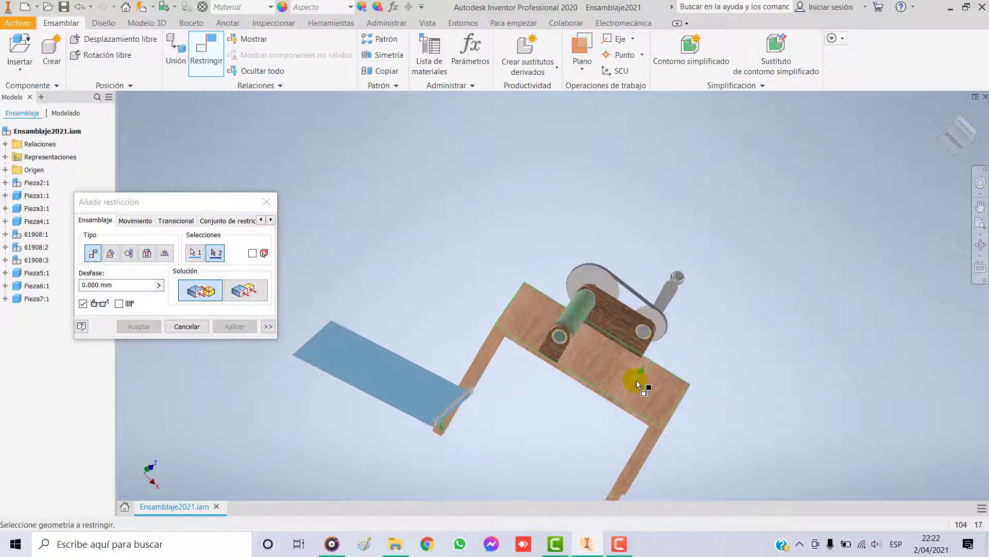
pyautogui.click(636, 380)
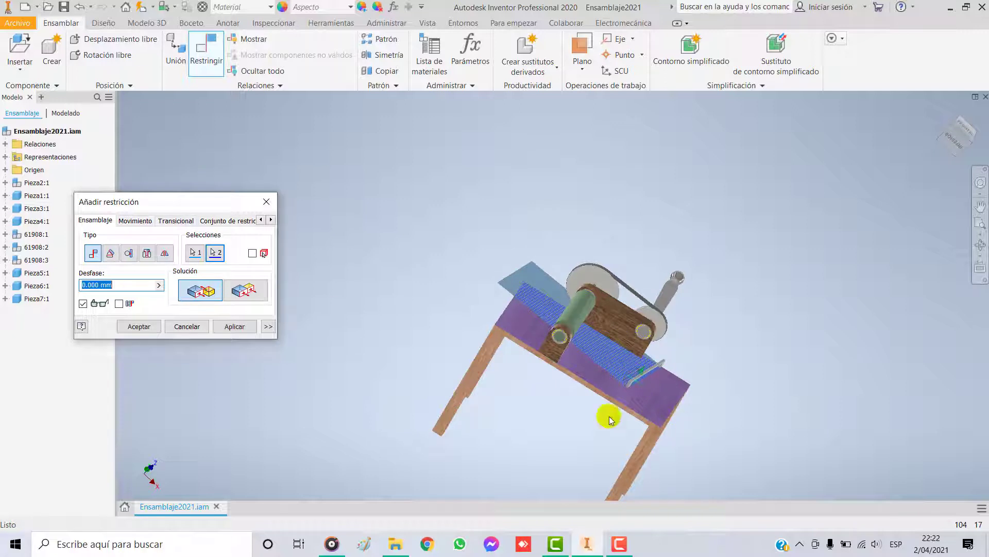
pyautogui.click(229, 325)
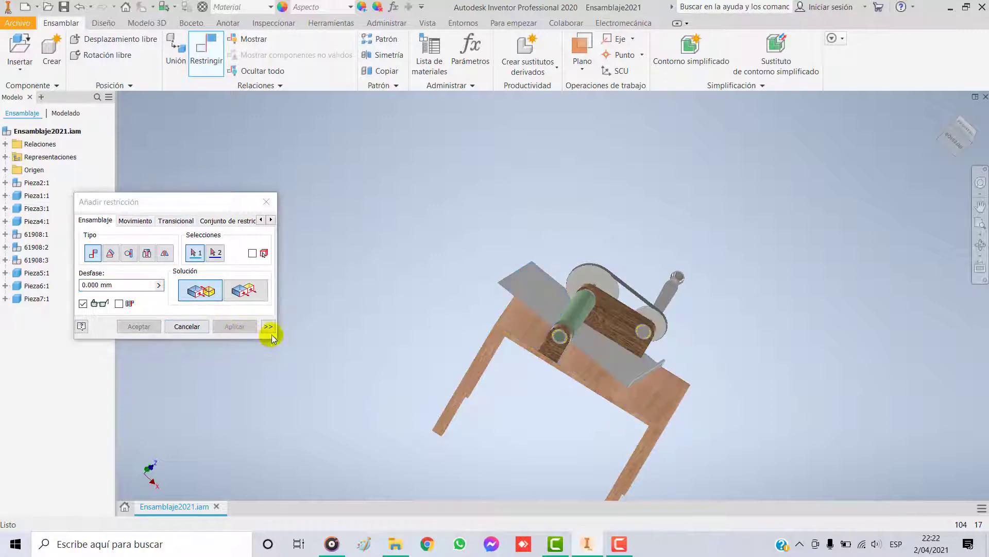
# Add a flush constraint with 0.000 mm offset between the table's long side face and the plate Pieza7's side face.
pyautogui.click(245, 290)
pyautogui.scroll(-3, 549, 417)
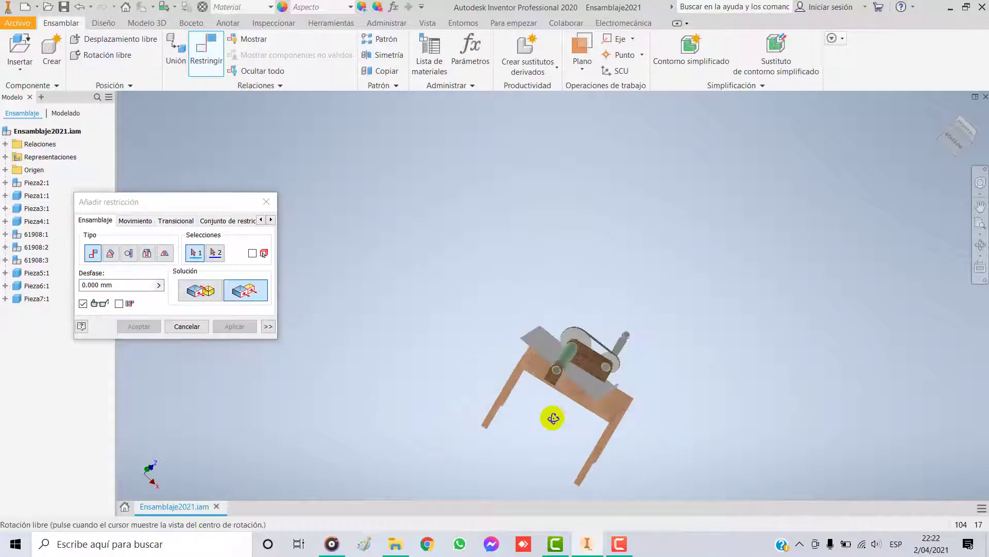
pyautogui.scroll(5, 593, 399)
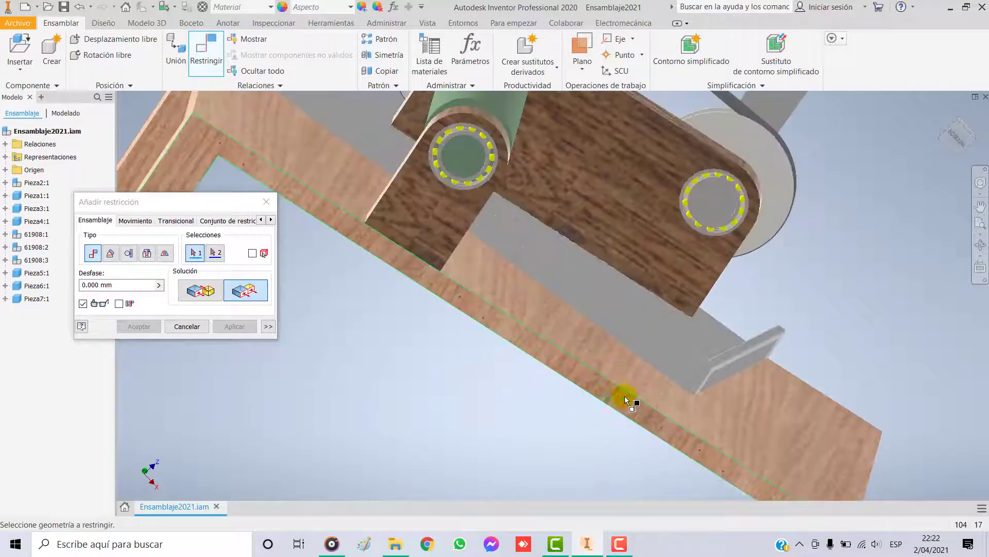
pyautogui.click(614, 401)
pyautogui.scroll(4, 651, 373)
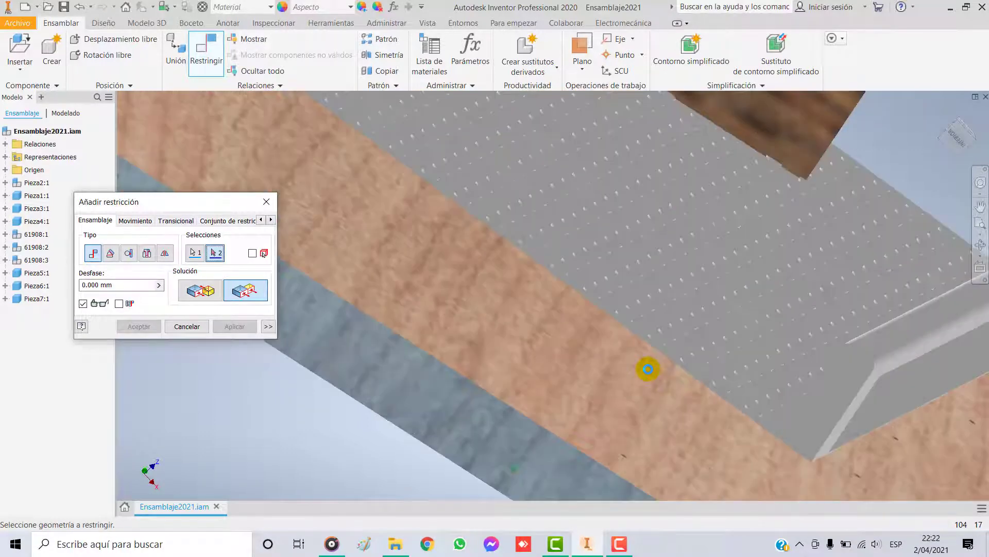
pyautogui.scroll(-2, 654, 373)
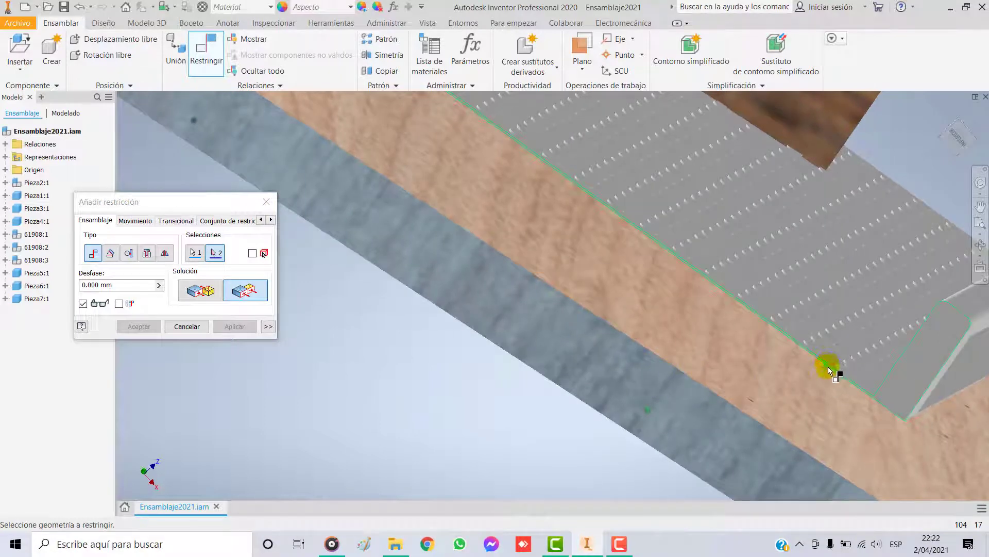
pyautogui.click(891, 397)
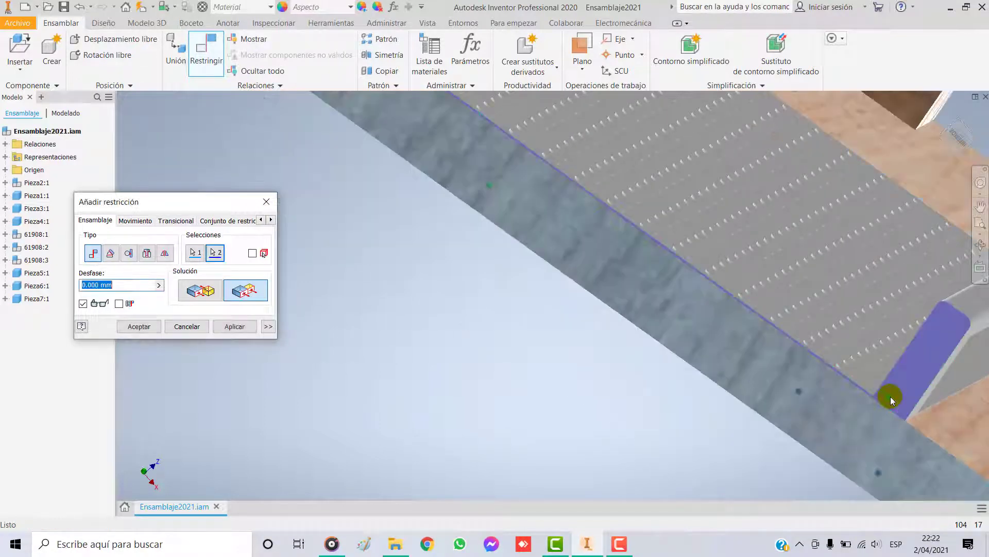
pyautogui.scroll(-3, 638, 418)
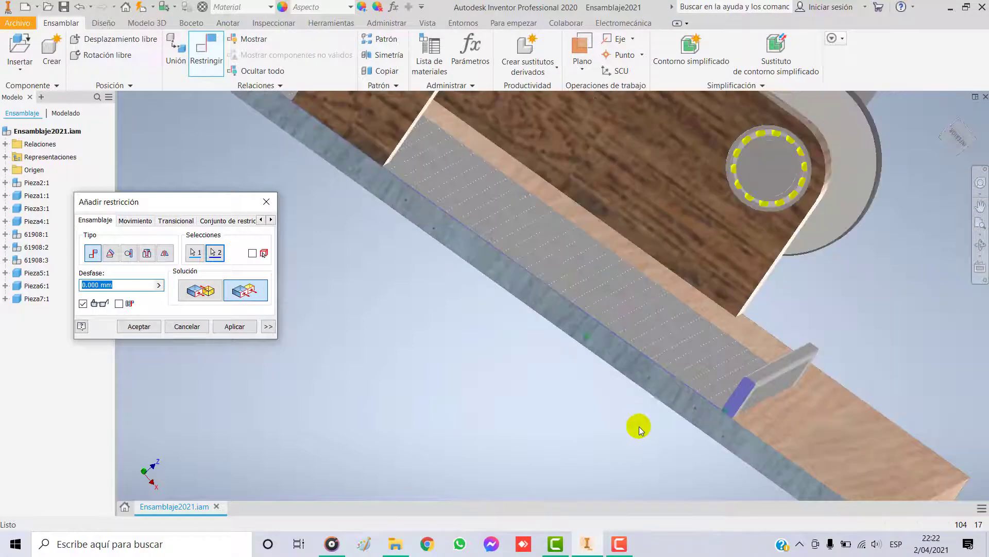
pyautogui.scroll(-4, 638, 442)
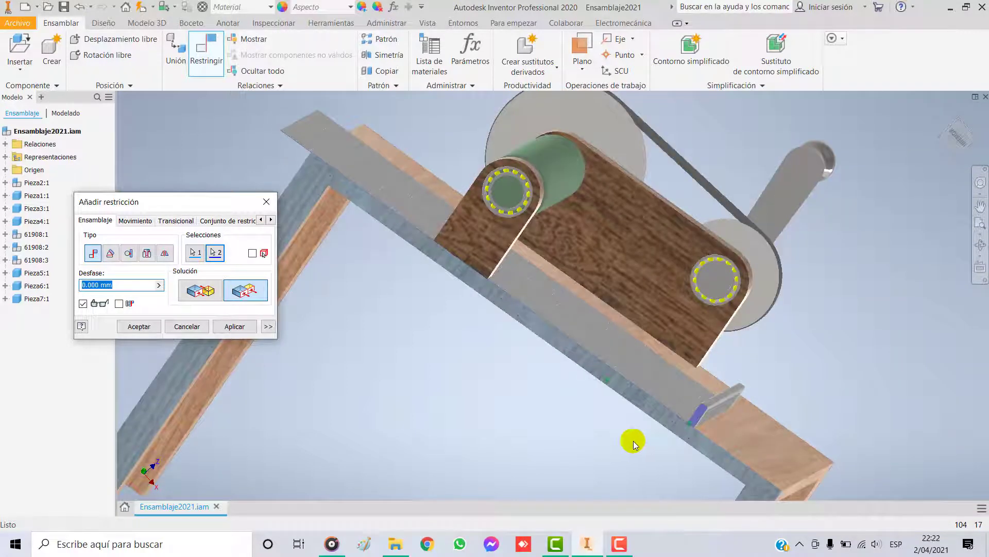
pyautogui.click(229, 326)
# Align the plate Pieza7's handle-end face flush with the table's end face at 0.000 mm offset and finish constraining.
pyautogui.scroll(-3, 464, 384)
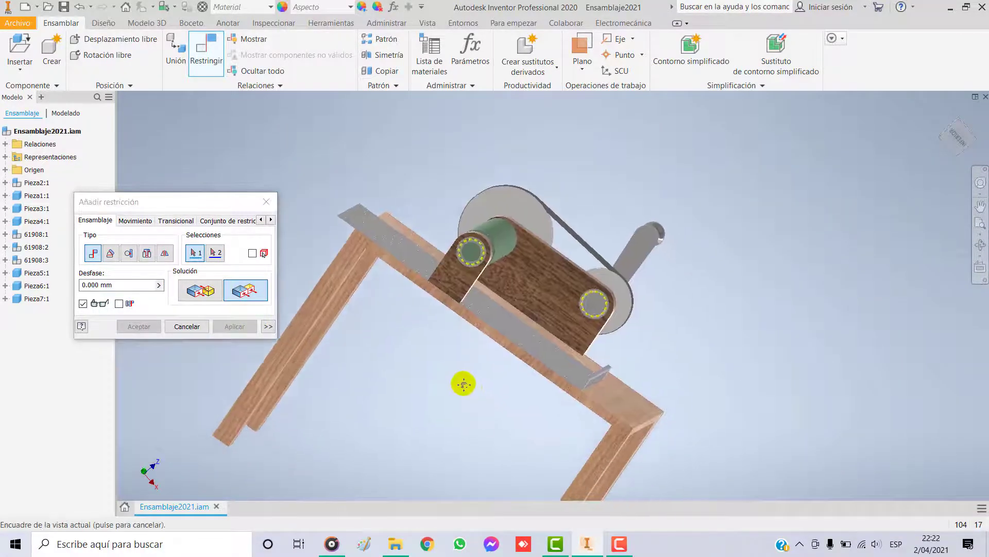
pyautogui.moveTo(463, 384); pyautogui.dragTo(382, 338, button='middle')
pyautogui.keyDown('shift'); pyautogui.moveTo(545, 400); pyautogui.dragTo(431, 380, button='middle'); pyautogui.keyUp('shift')
pyautogui.click(368, 312)
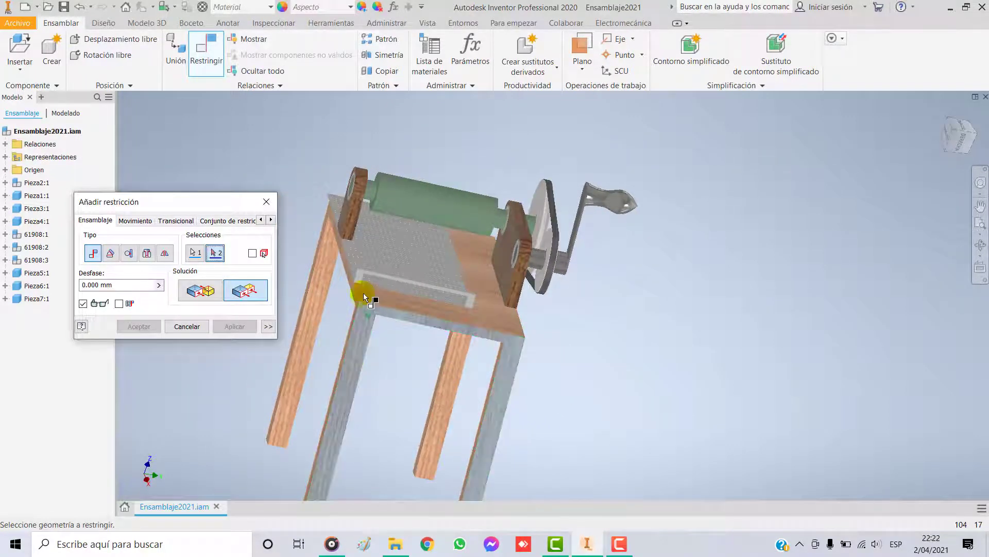
pyautogui.scroll(3, 363, 293)
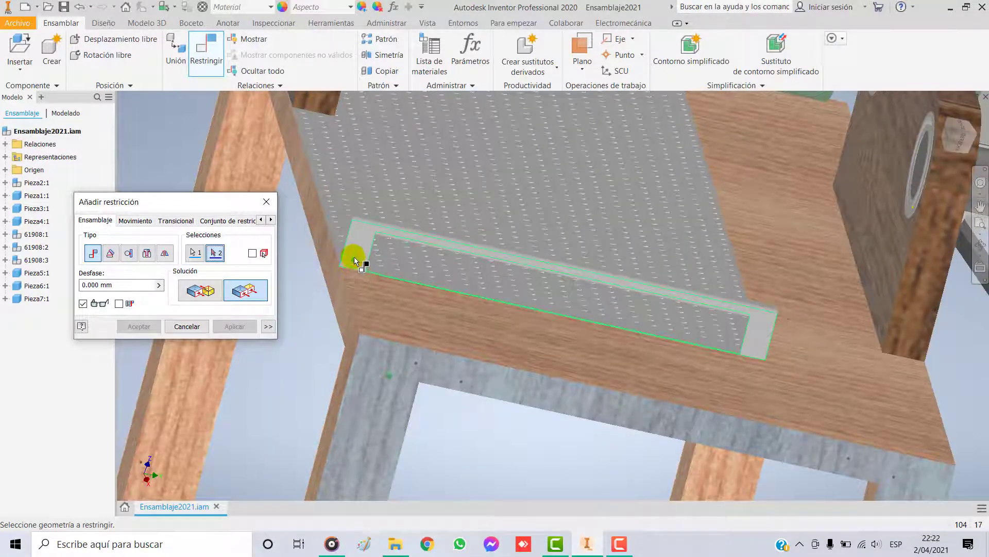
pyautogui.click(354, 257)
pyautogui.click(228, 327)
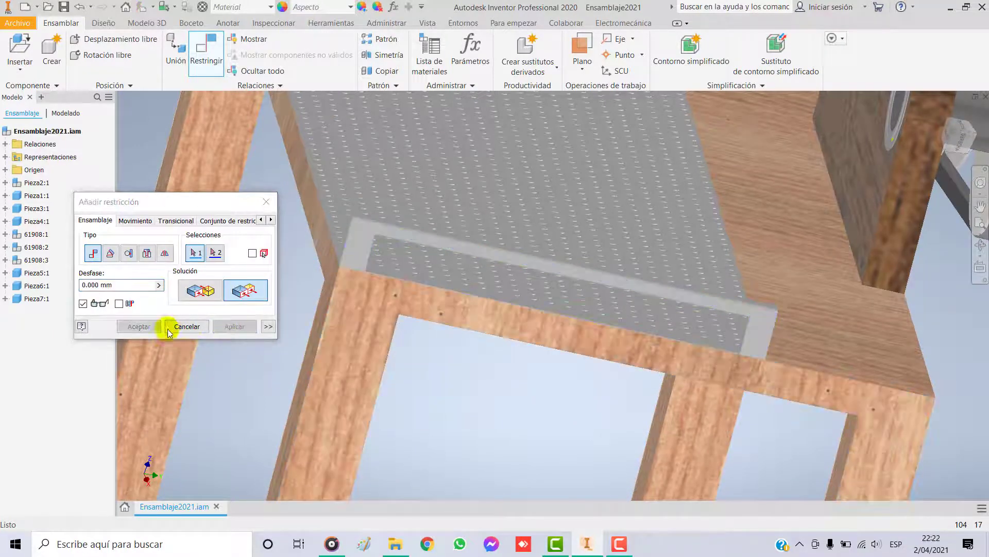
pyautogui.click(266, 203)
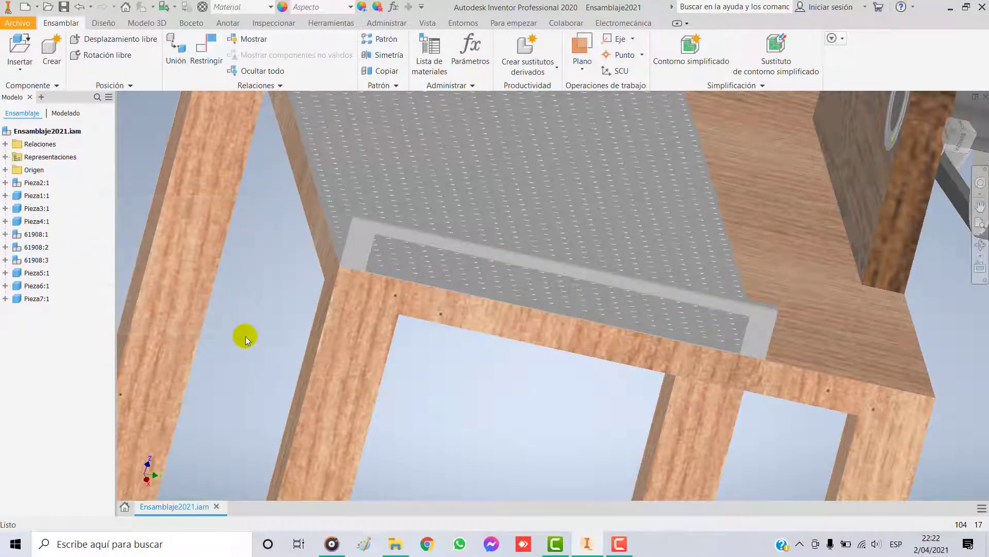
# Set the flush offset between the plate Pieza7's side face and the table's long side face to -50 mm.
pyautogui.scroll(-3, 246, 338)
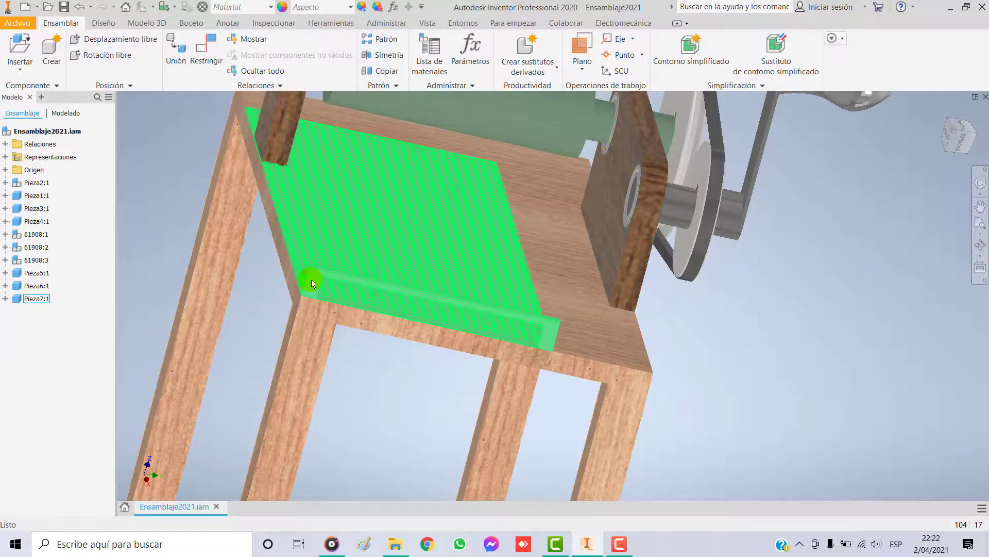
pyautogui.click(32, 298)
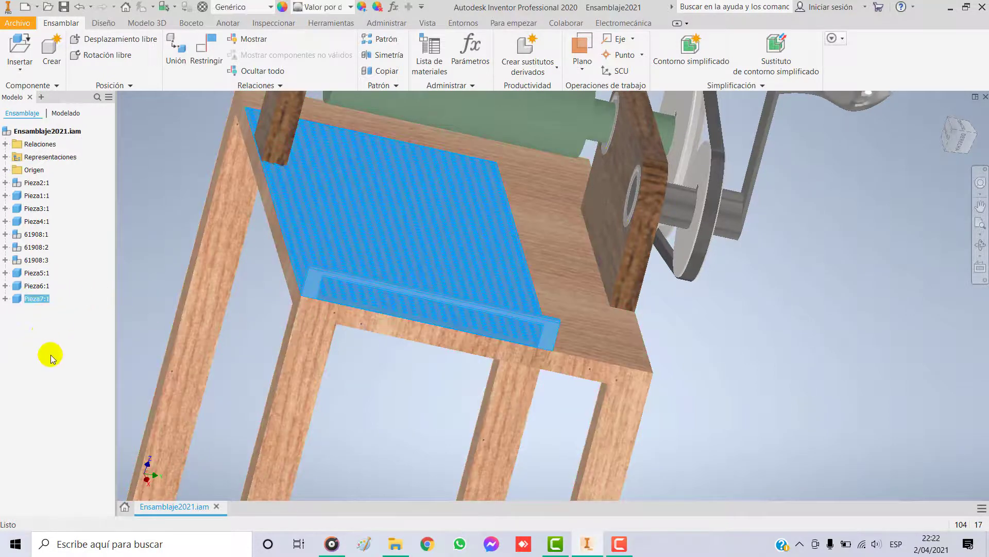
pyautogui.click(6, 299)
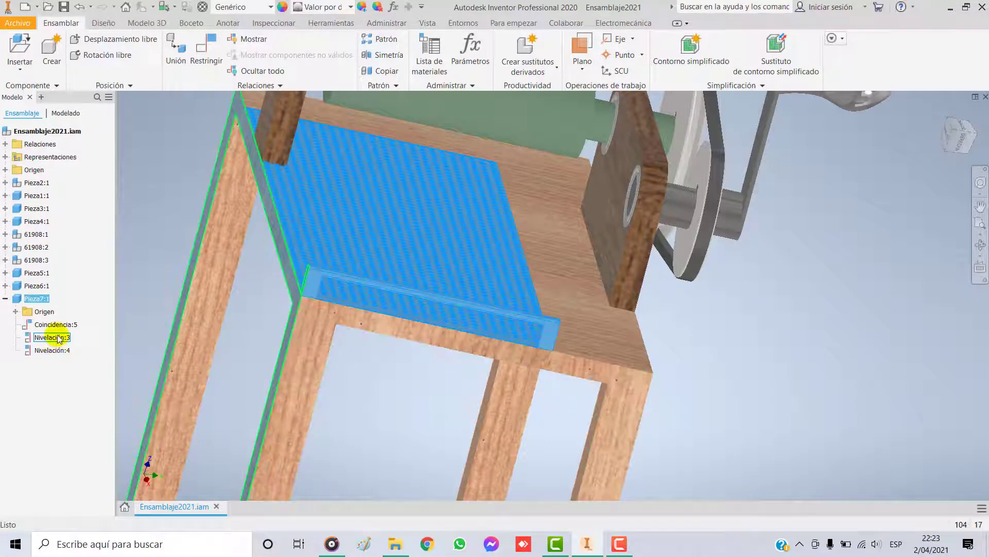
pyautogui.doubleClick(58, 338)
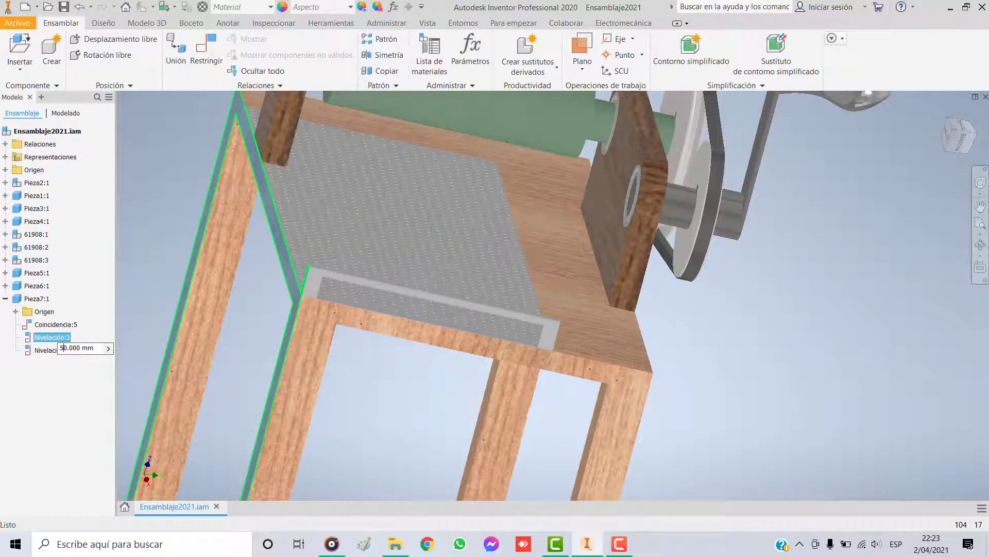
pyautogui.write('5')
pyautogui.press('Return')
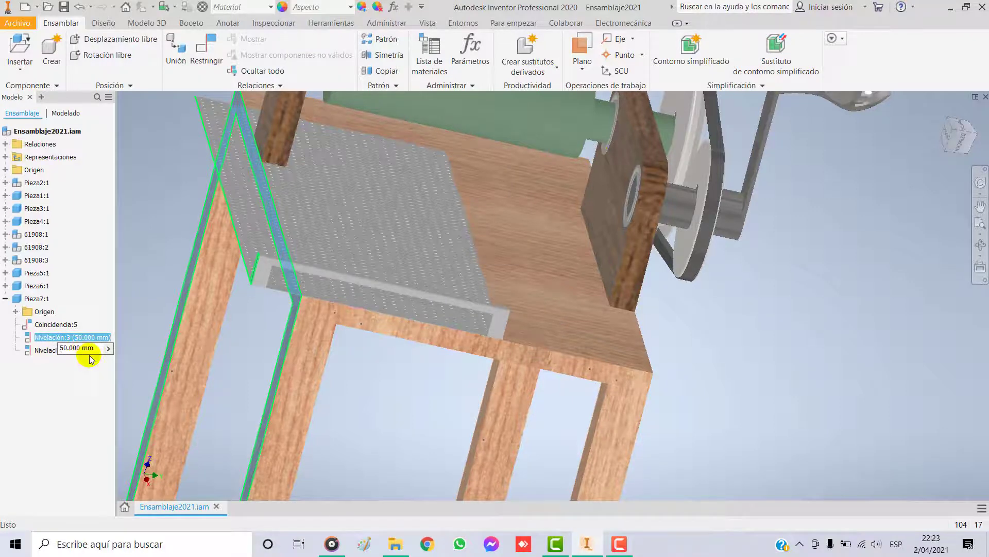
pyautogui.press('Return')
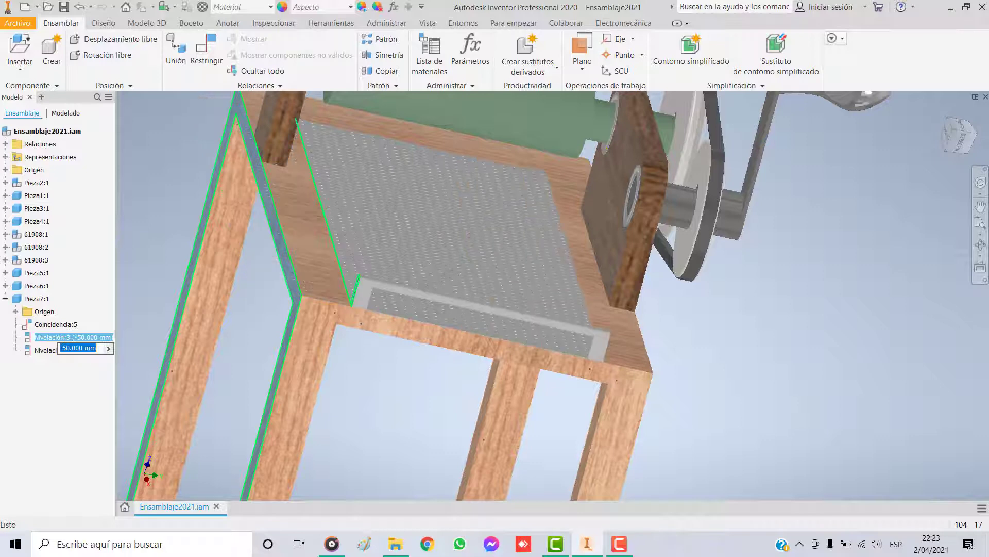
# Set the flush offset between the plate Pieza7's handle-end face and the table's end face to -50 mm.
pyautogui.click(67, 350)
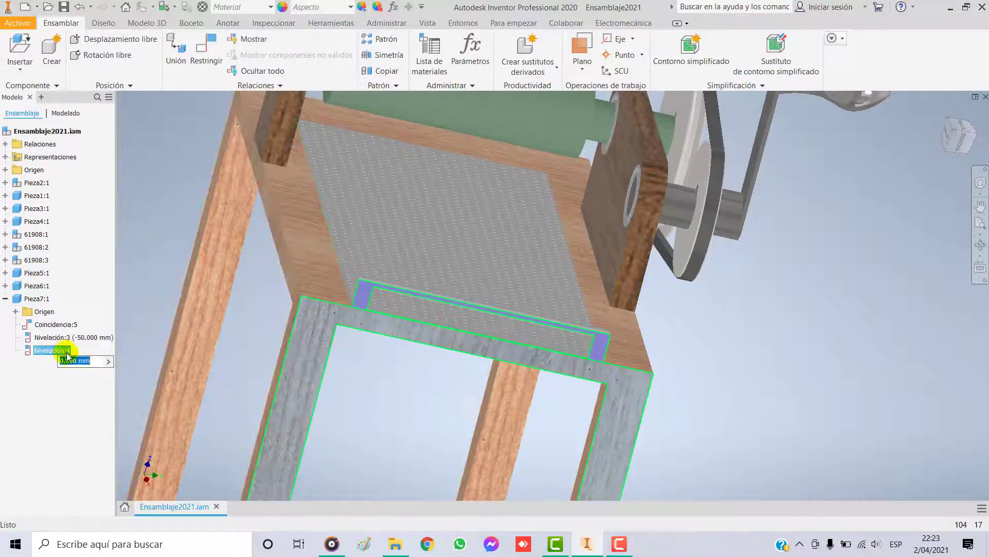
pyautogui.click(60, 360)
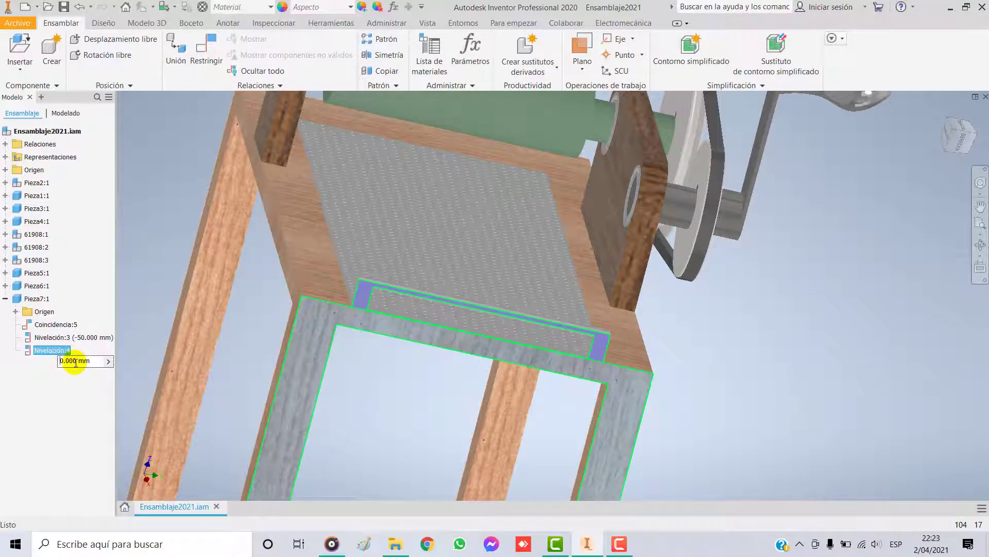
pyautogui.write('5')
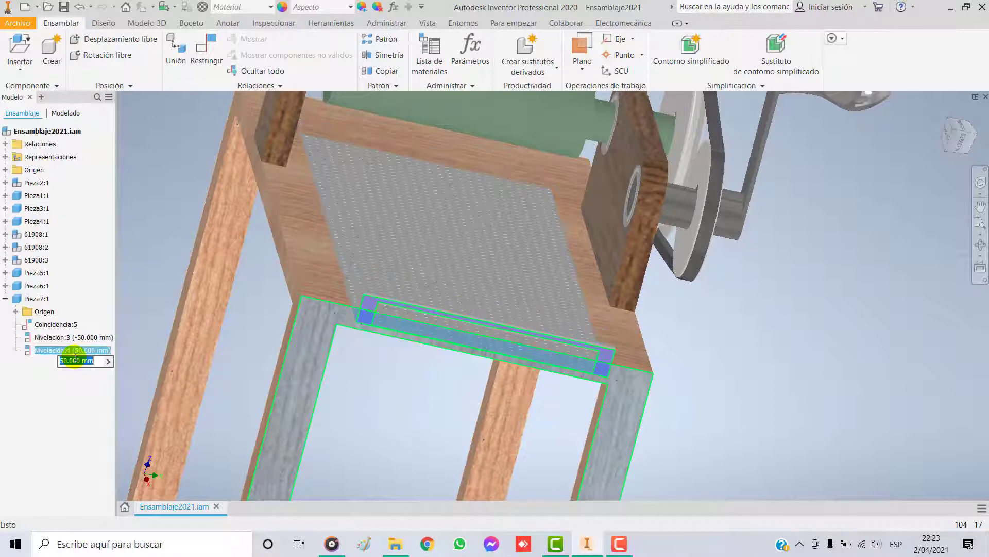
pyautogui.press('Return')
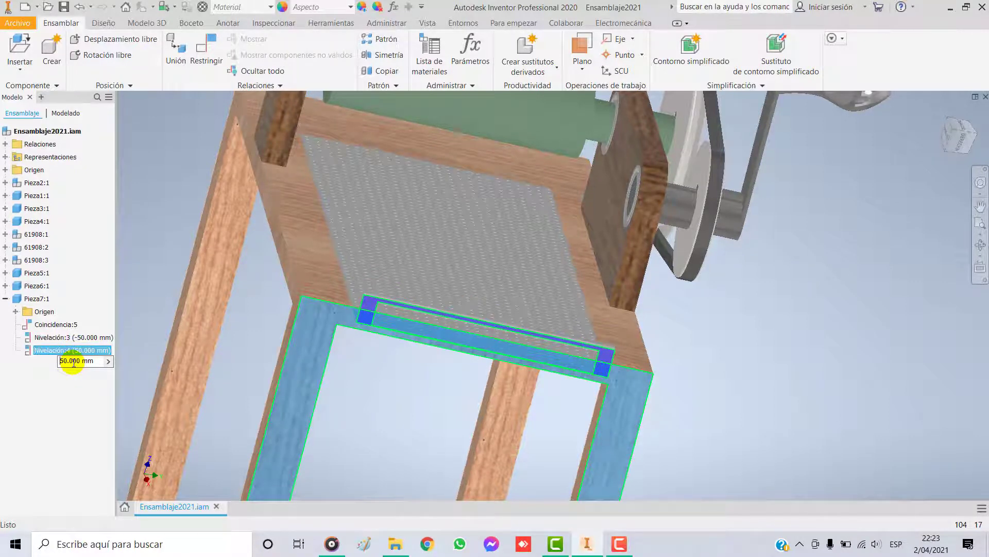
pyautogui.press('Return')
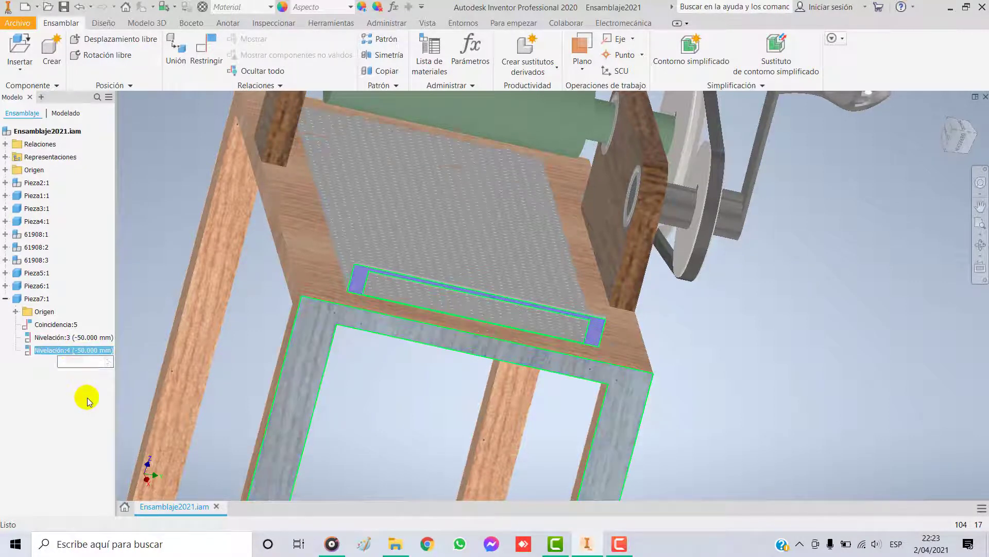
pyautogui.click(83, 401)
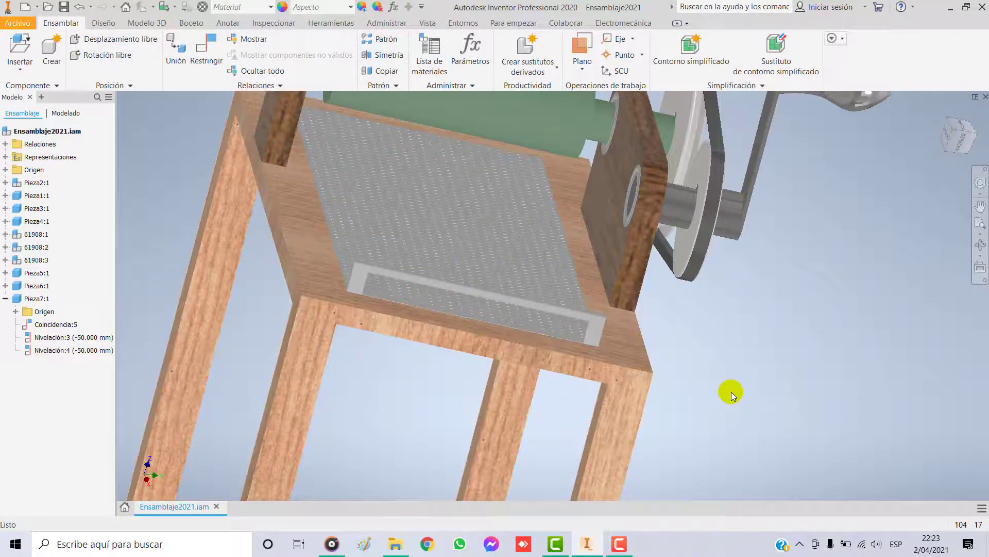
# Insert one instance of the toothed drum Pieza8 from the CARDADORA folder, placing it in the empty space beside the table.
pyautogui.keyDown('shift'); pyautogui.moveTo(732, 395); pyautogui.dragTo(545, 342, button='middle'); pyautogui.keyUp('shift')
pyautogui.scroll(-4, 713, 390)
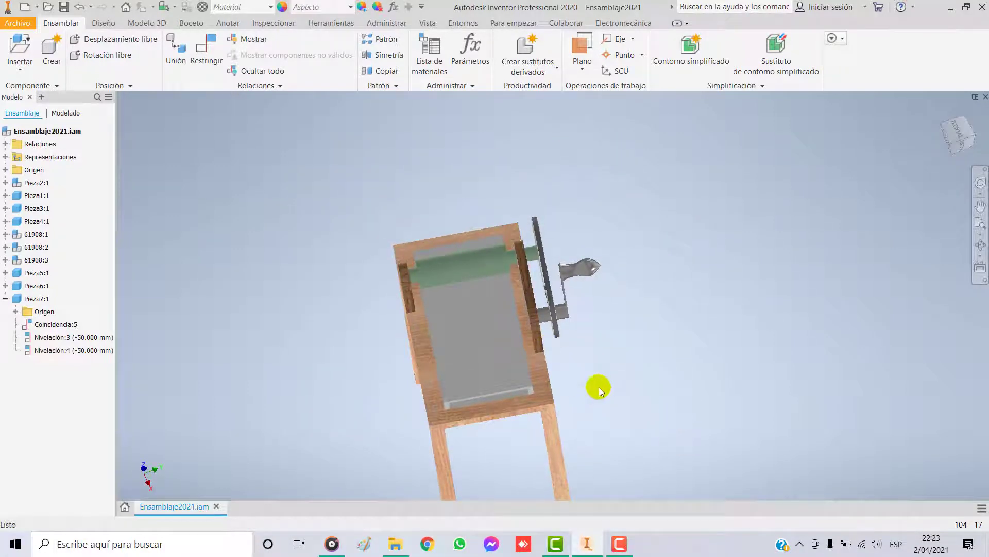
pyautogui.moveTo(599, 387); pyautogui.dragTo(672, 370, button='middle')
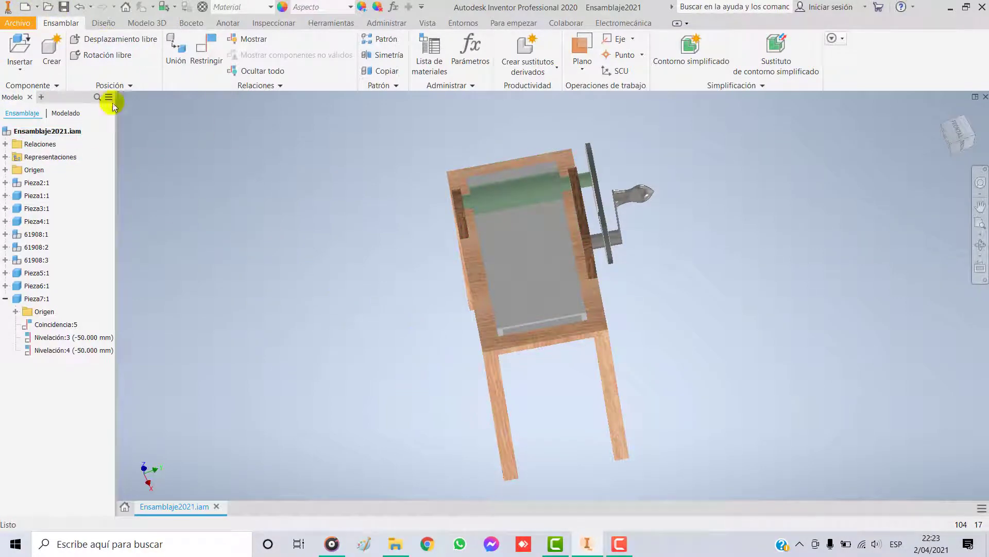
pyautogui.click(21, 48)
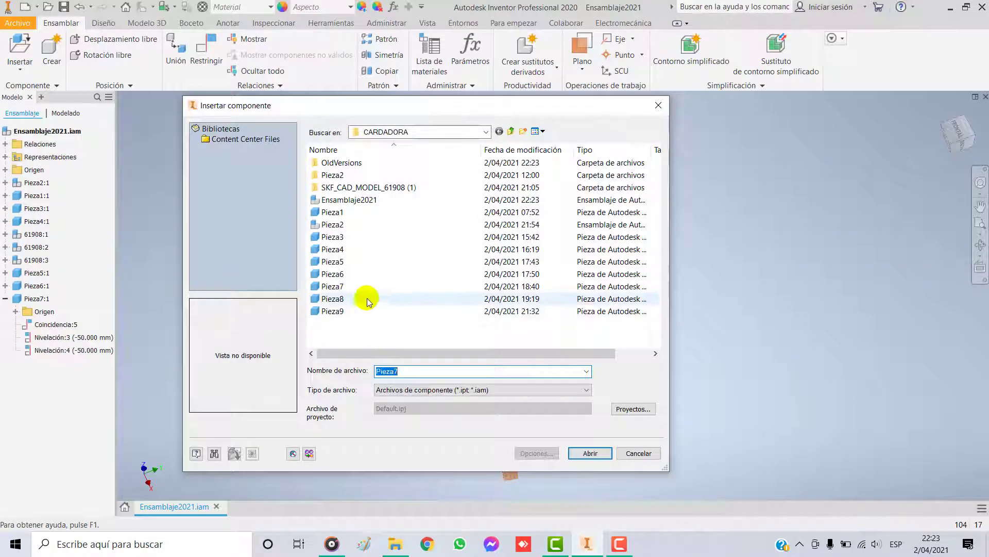
pyautogui.click(367, 300)
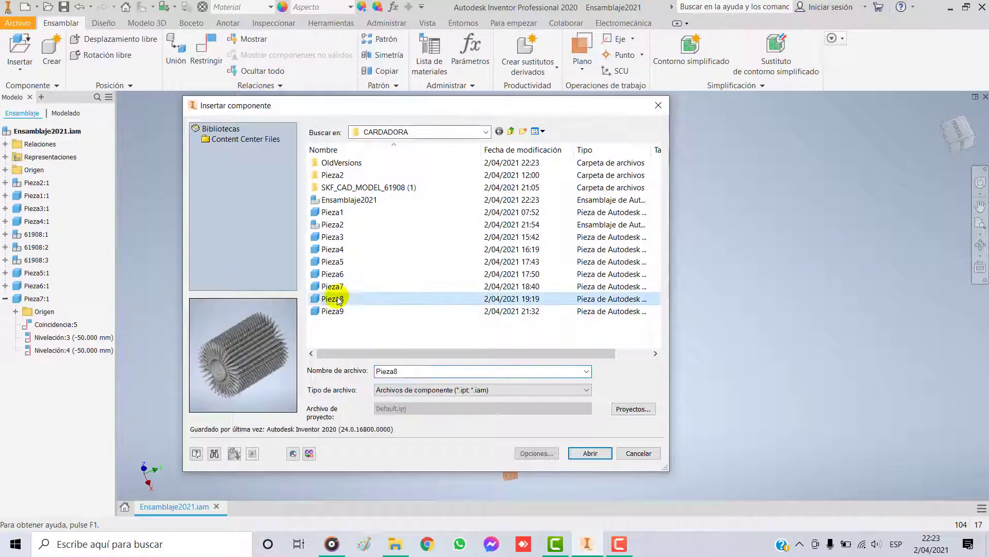
pyautogui.click(588, 453)
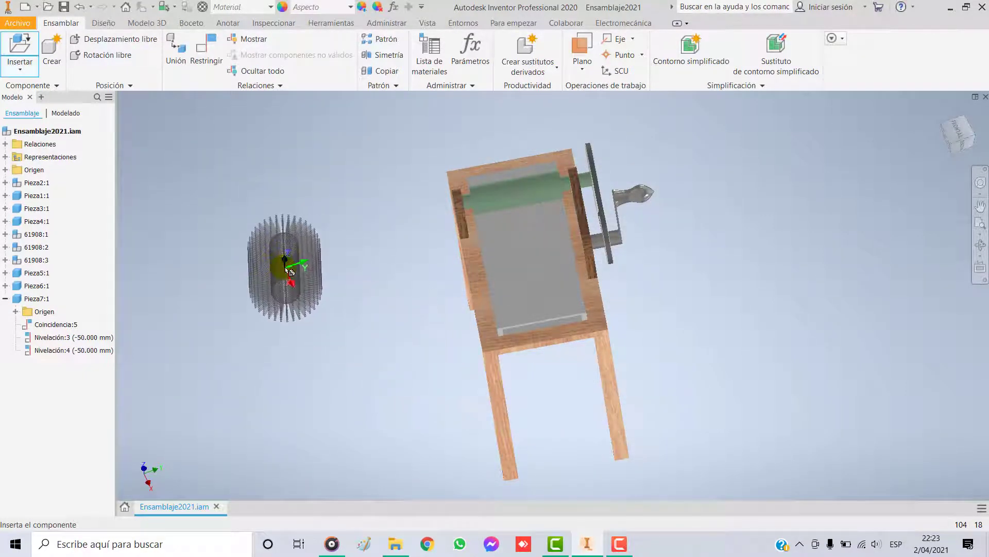
pyautogui.click(287, 276)
pyautogui.press('Escape')
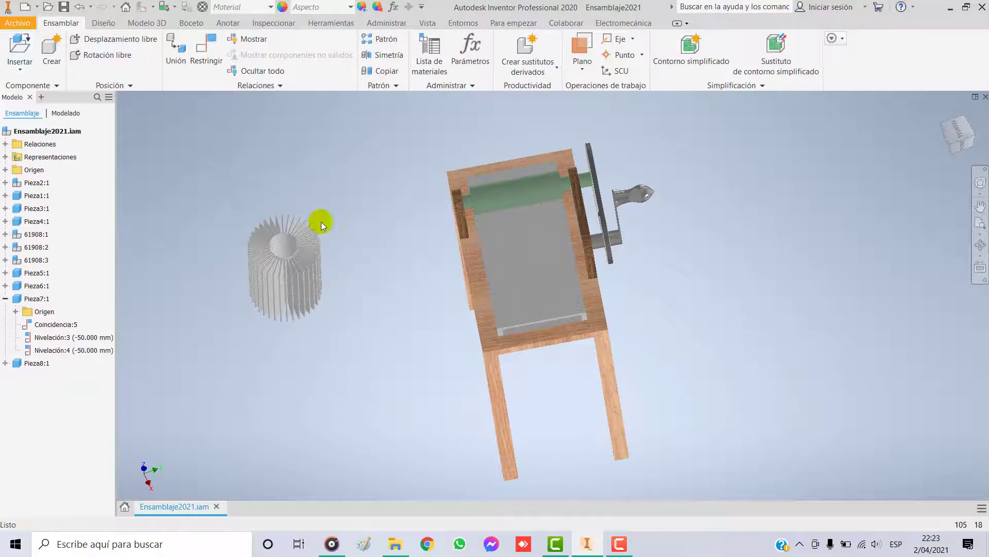
# Start an Insert constraint with the aligned solution and select the circular edge of Pieza8's core as the first reference.
pyautogui.click(206, 50)
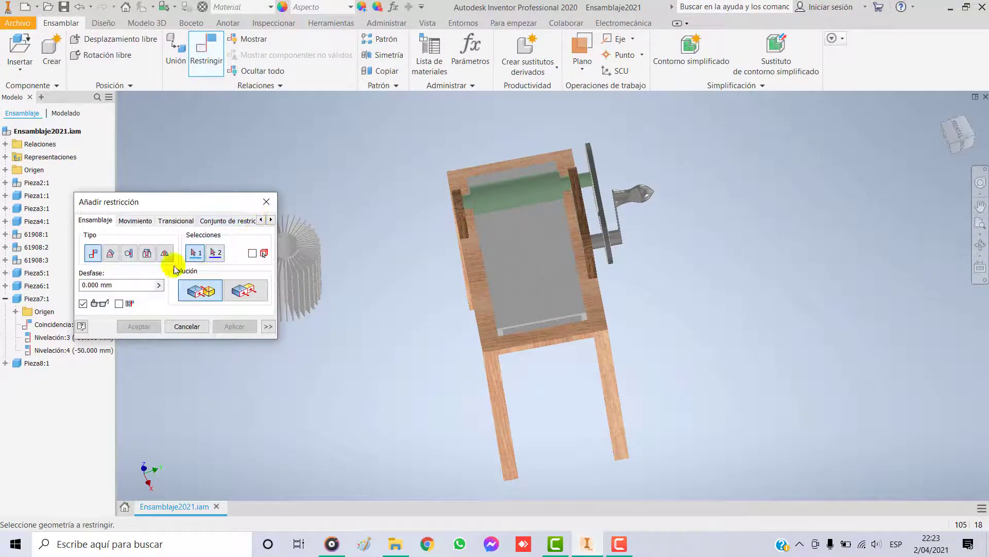
pyautogui.click(147, 252)
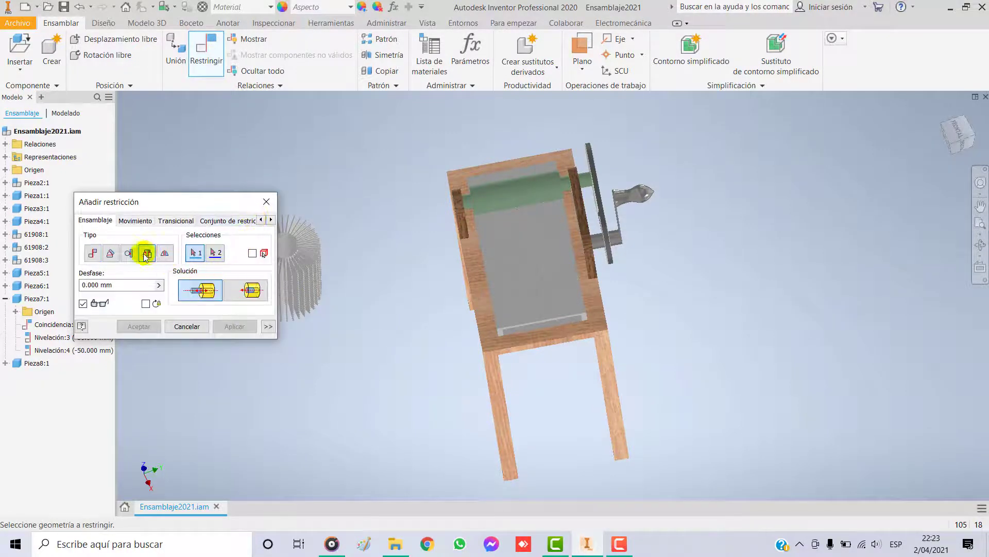
pyautogui.click(249, 291)
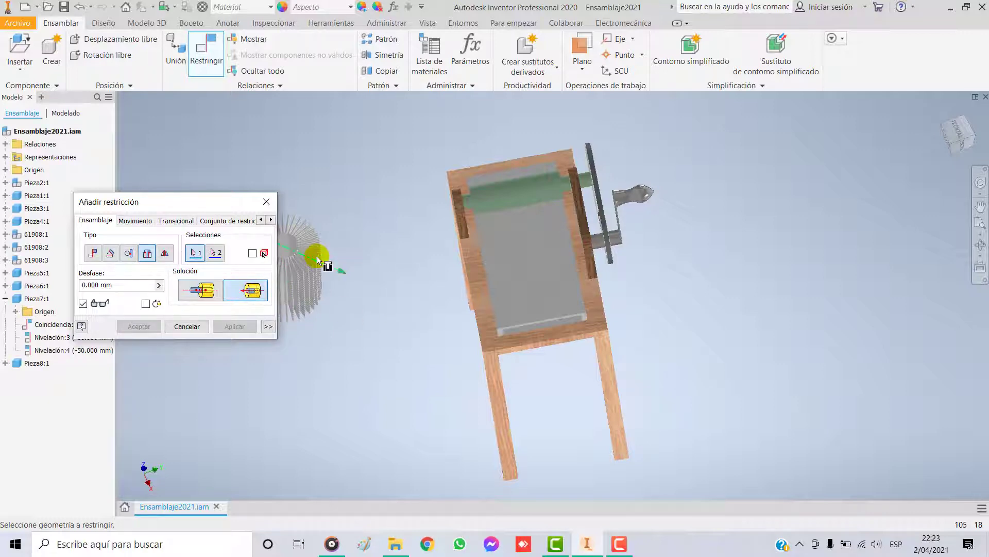
pyautogui.scroll(-5, 289, 241)
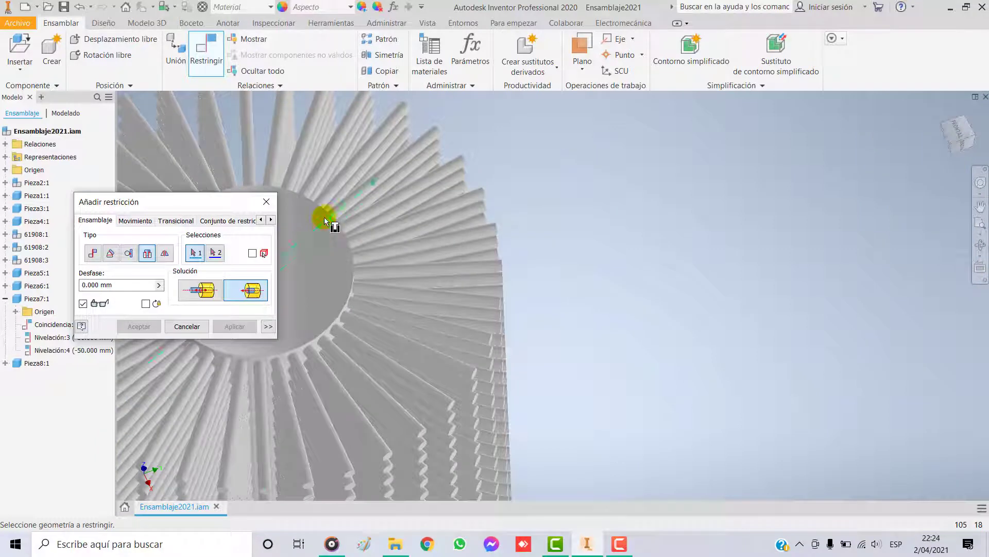
pyautogui.moveTo(275, 204); pyautogui.dragTo(844, 217)
pyautogui.scroll(5, 274, 187)
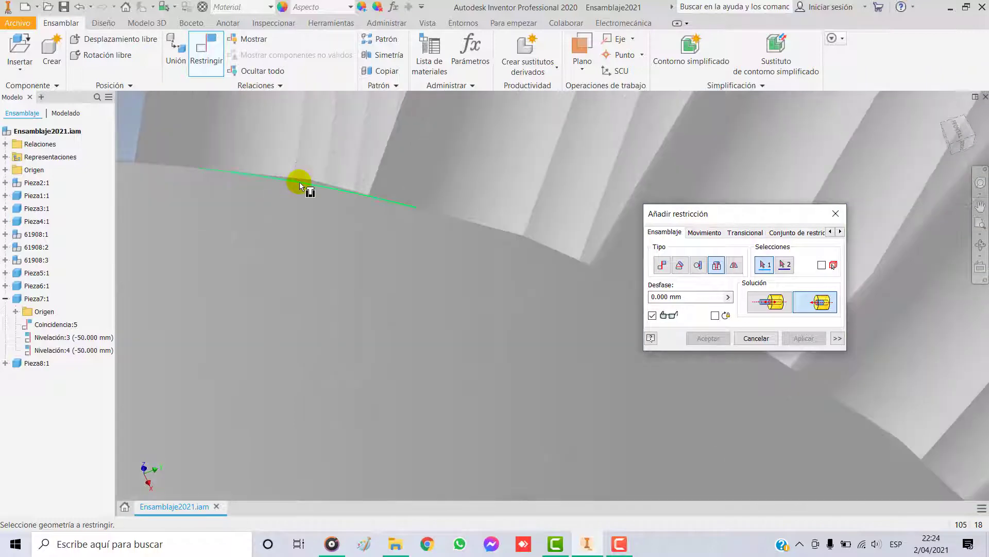
pyautogui.click(299, 182)
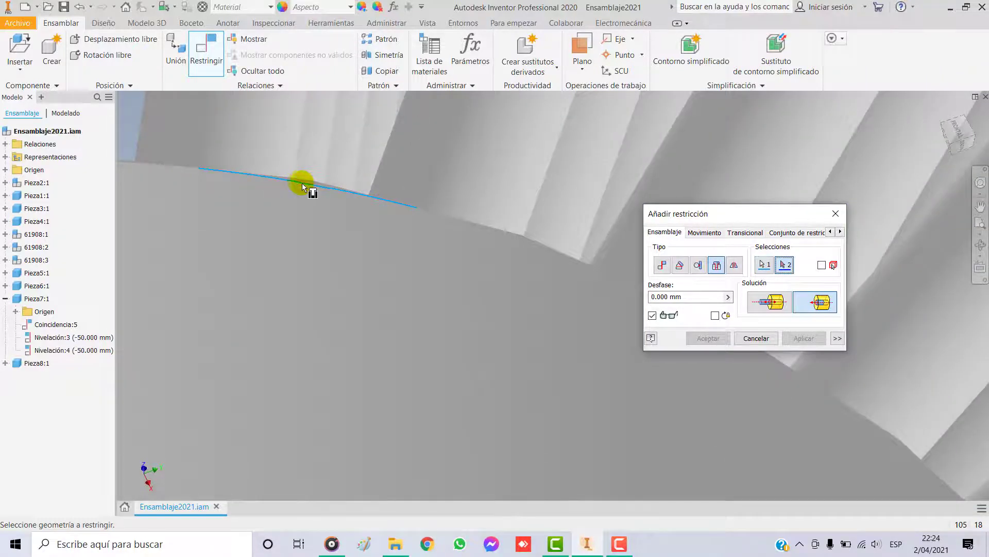
# Complete Pieza8's Insert constraint on the green roller's end edge beside the small wooden support, at 0.000 mm offset.
pyautogui.scroll(-5, 432, 262)
pyautogui.scroll(-3, 441, 280)
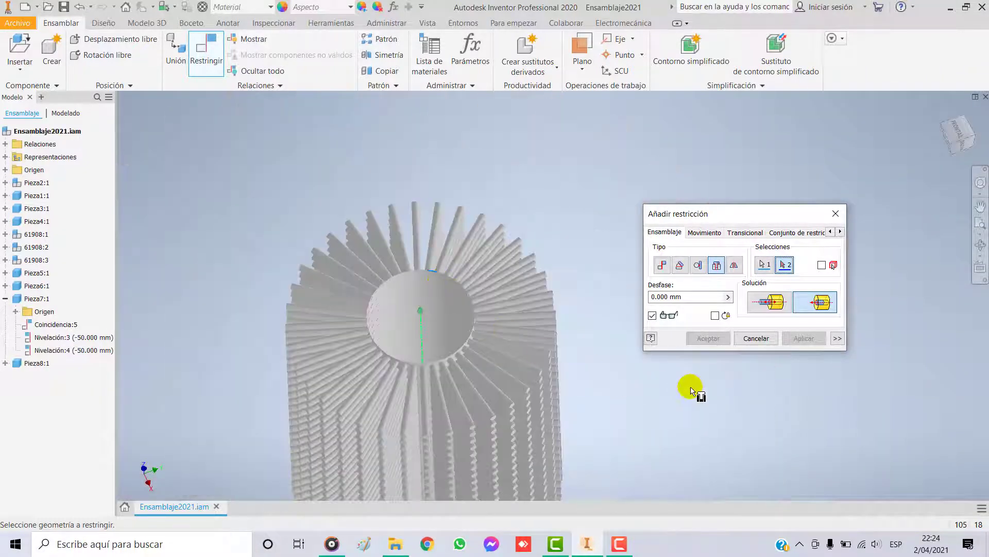
pyautogui.moveTo(691, 389); pyautogui.dragTo(407, 312, button='middle')
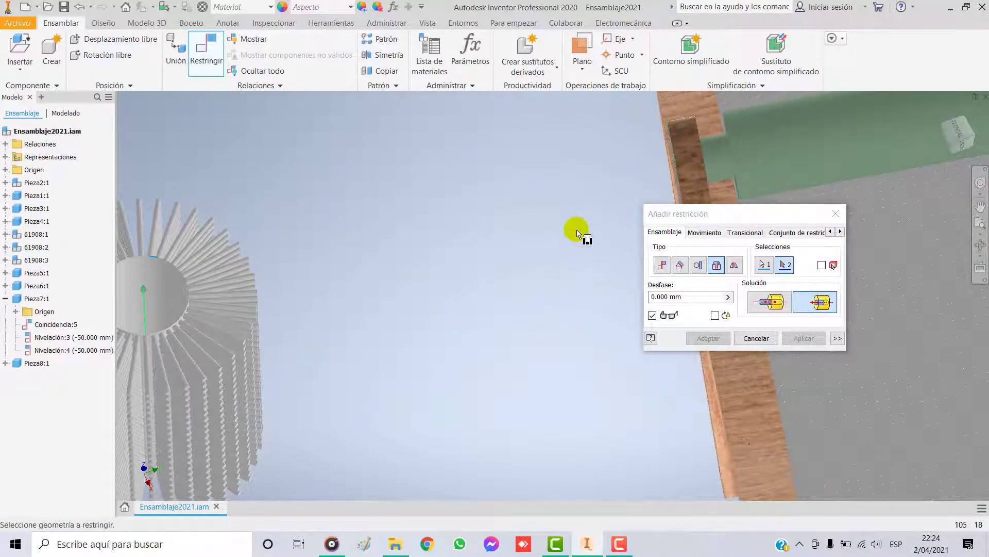
pyautogui.scroll(-4, 614, 227)
pyautogui.keyDown('shift'); pyautogui.moveTo(578, 261); pyautogui.dragTo(624, 240, button='middle'); pyautogui.keyUp('shift')
pyautogui.scroll(5, 613, 233)
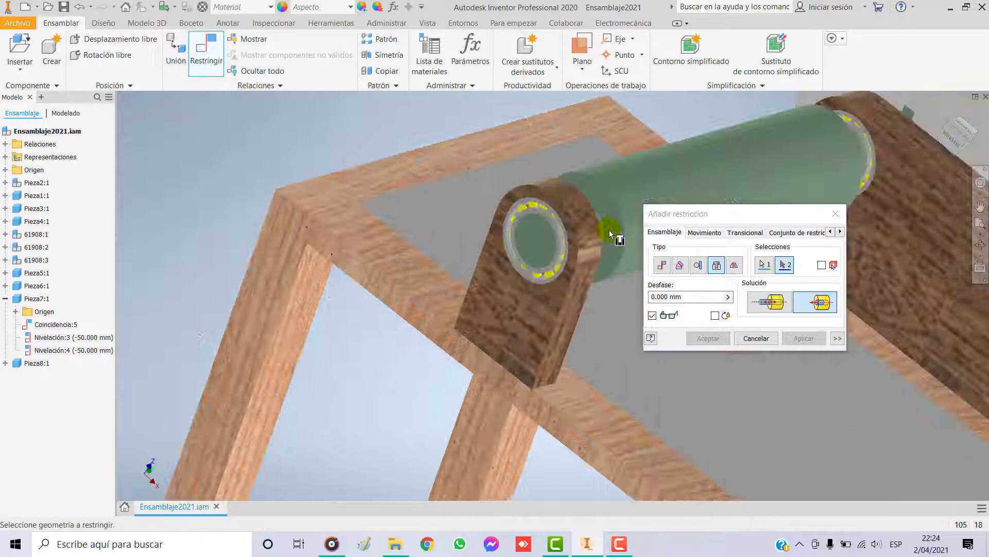
pyautogui.click(611, 196)
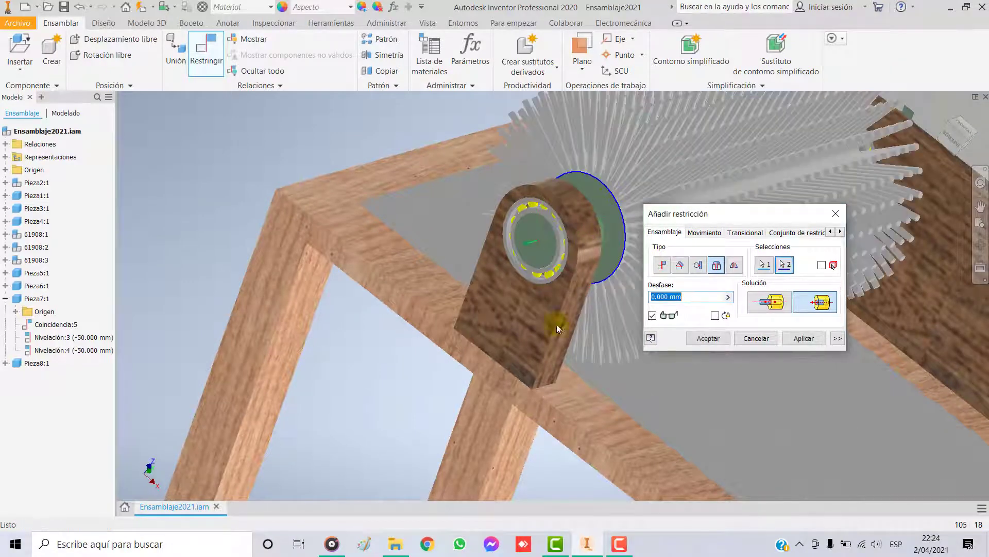
pyautogui.click(804, 338)
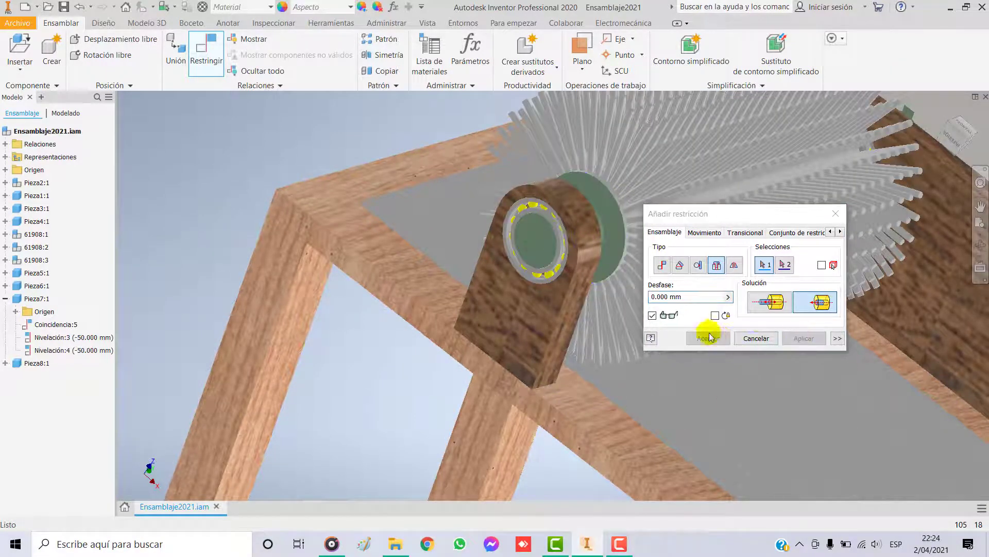
pyautogui.click(836, 214)
# Apply the document appearance Goma - Verde to the toothed drum Pieza8.
pyautogui.scroll(-6, 756, 339)
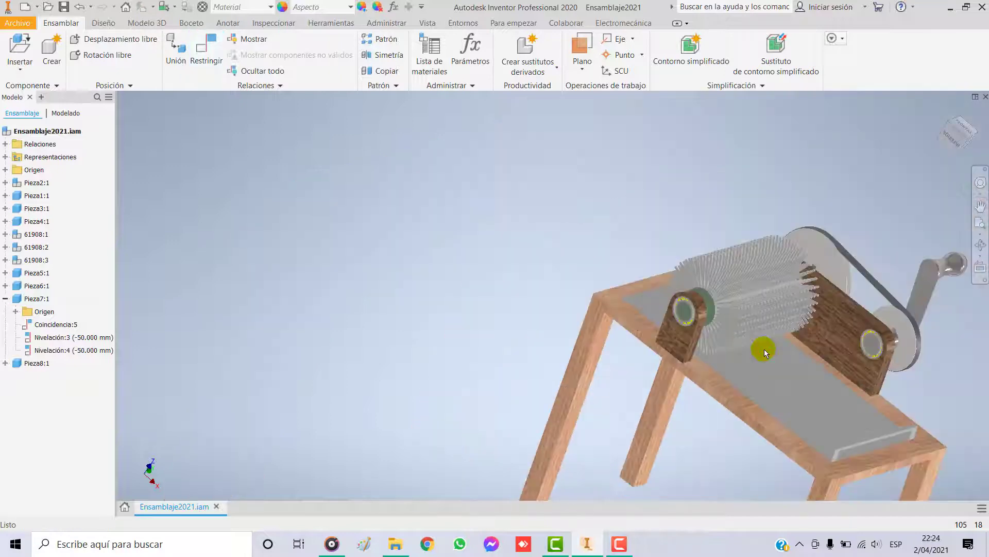
pyautogui.moveTo(906, 376); pyautogui.dragTo(567, 289, button='middle')
pyautogui.scroll(-5, 747, 315)
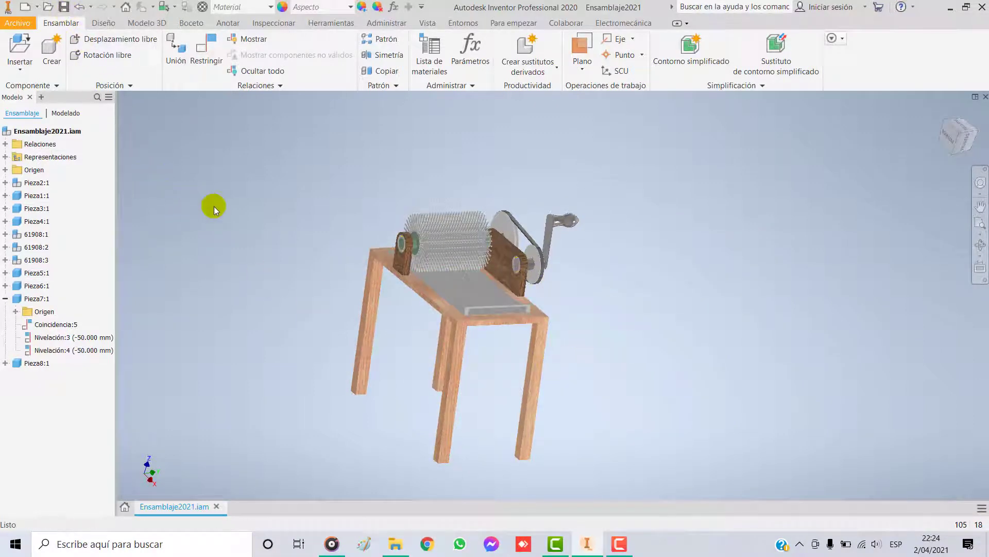
pyautogui.click(283, 6)
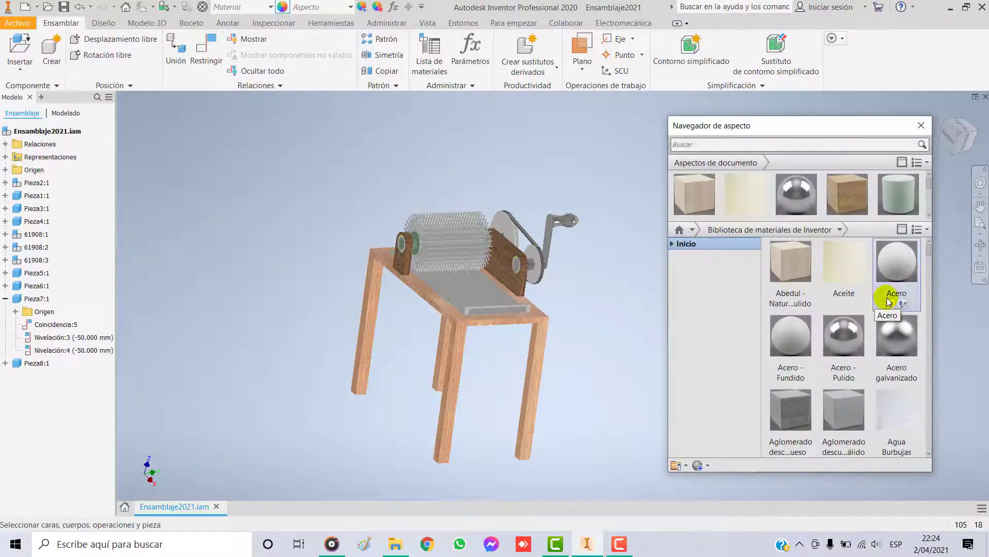
pyautogui.scroll(-5, 868, 308)
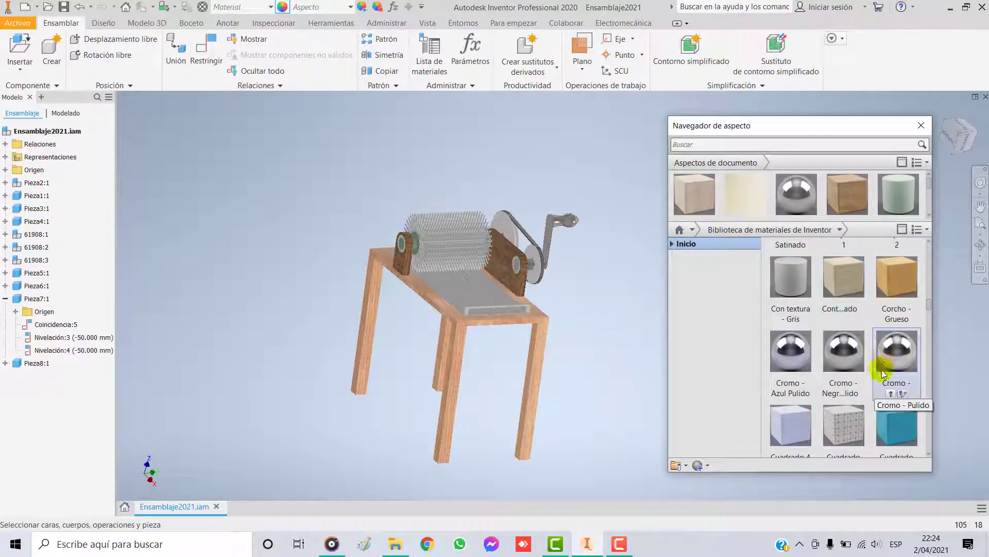
pyautogui.scroll(-1, 884, 392)
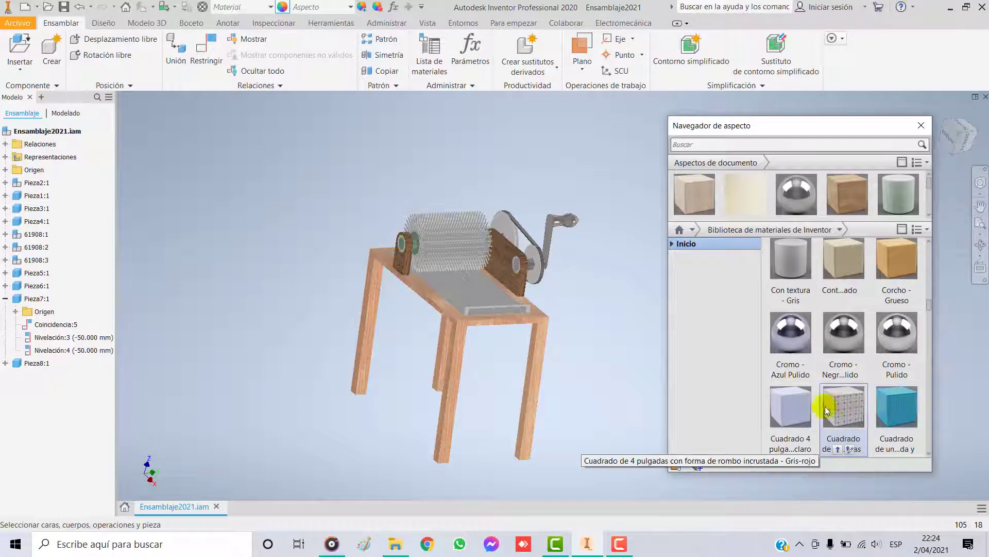
pyautogui.scroll(-3, 791, 408)
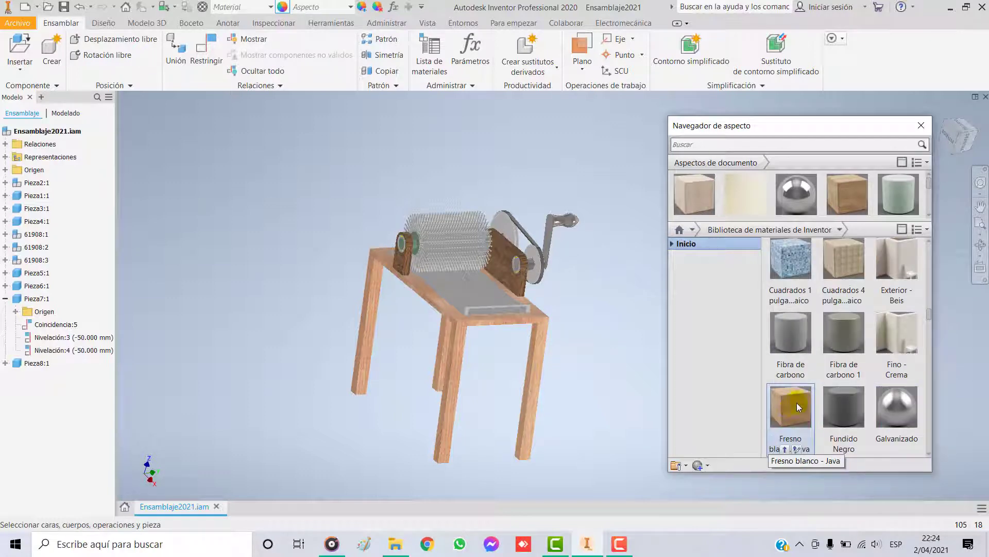
pyautogui.scroll(-5, 812, 401)
pyautogui.scroll(5, 813, 400)
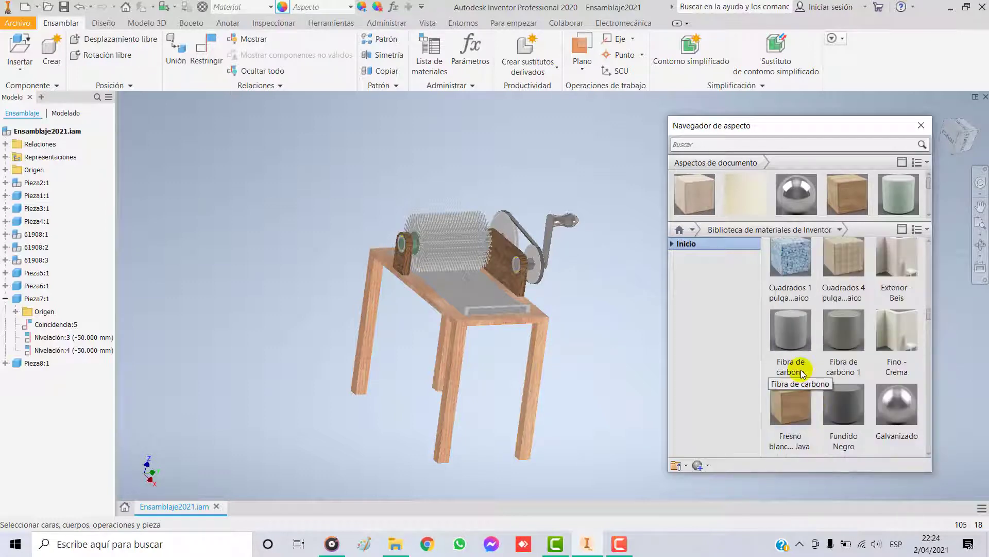
pyautogui.moveTo(838, 363)
pyautogui.mouseDown()
pyautogui.moveTo(854, 376)
pyautogui.moveTo(530, 313)
pyautogui.moveTo(760, 385)
pyautogui.moveTo(430, 239)
pyautogui.moveTo(433, 227)
pyautogui.mouseUp()
pyautogui.click(900, 192)
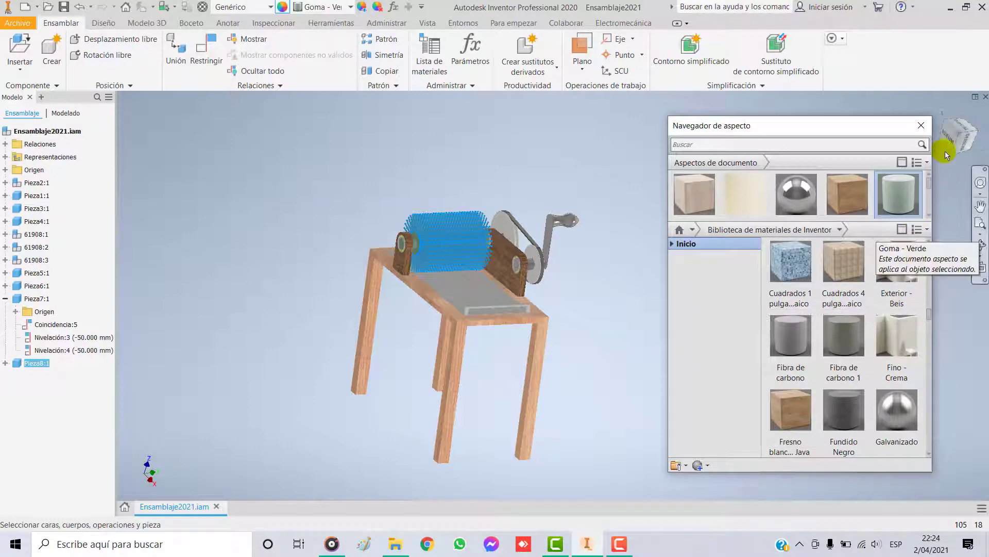
pyautogui.click(921, 127)
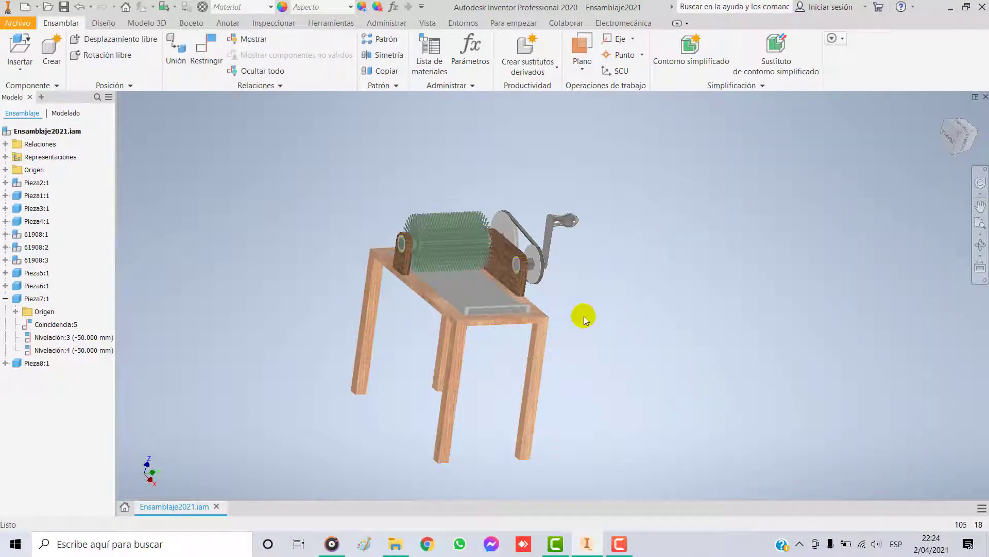
# Insert two instances of Pieza9 from the CARDADORA folder, placing them side by side in the empty space beside the table.
pyautogui.keyDown('shift'); pyautogui.moveTo(583, 317); pyautogui.dragTo(606, 332, button='middle'); pyautogui.keyUp('shift')
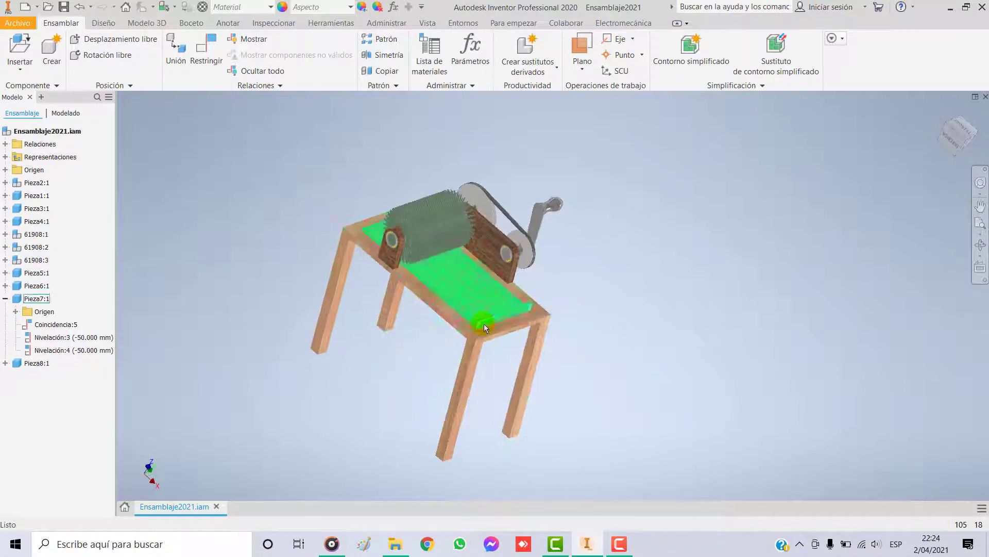
pyautogui.click(21, 60)
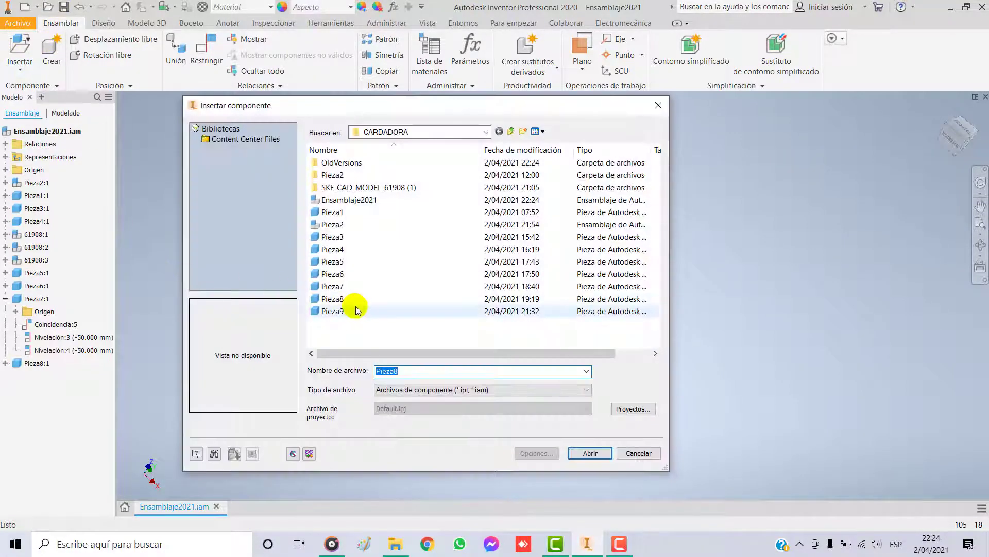
pyautogui.click(344, 312)
pyautogui.click(325, 301)
pyautogui.click(334, 311)
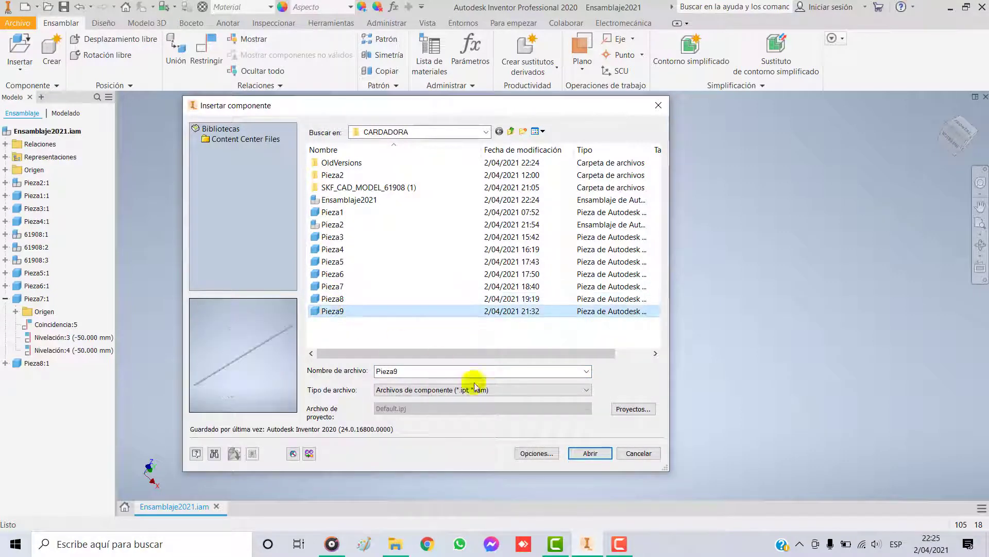
pyautogui.click(590, 453)
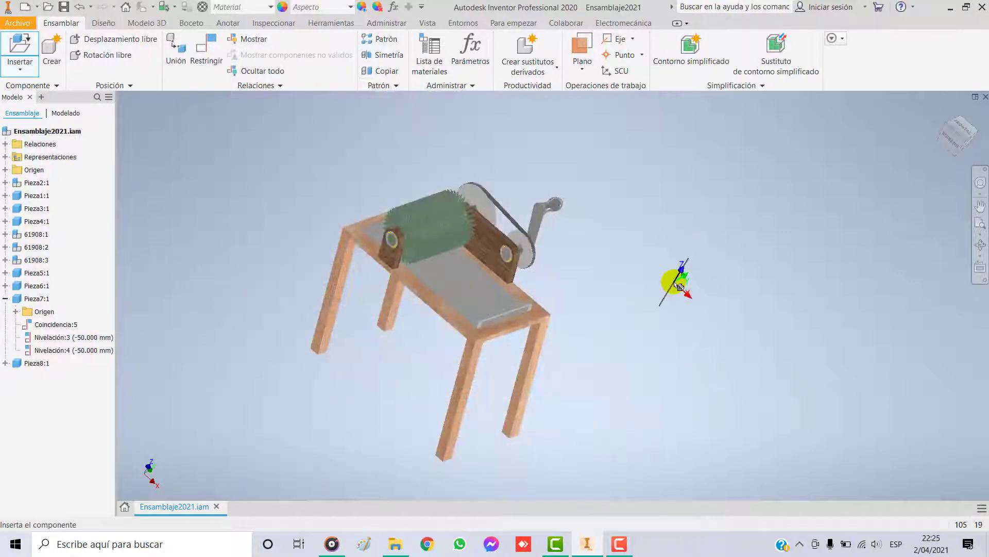
pyautogui.press('F4')
pyautogui.moveTo(684, 321); pyautogui.dragTo(630, 301)
pyautogui.click(243, 265)
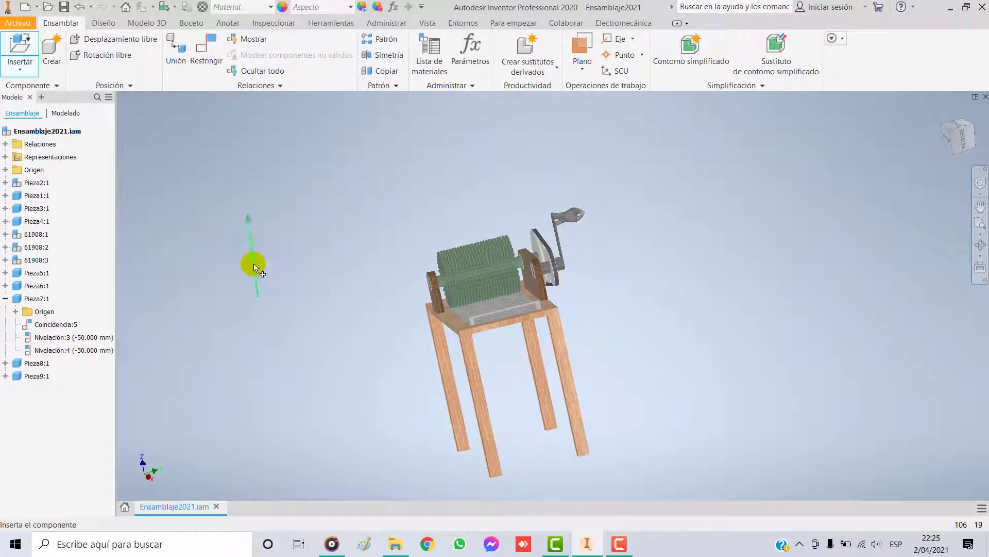
pyautogui.click(254, 265)
pyautogui.press('Escape')
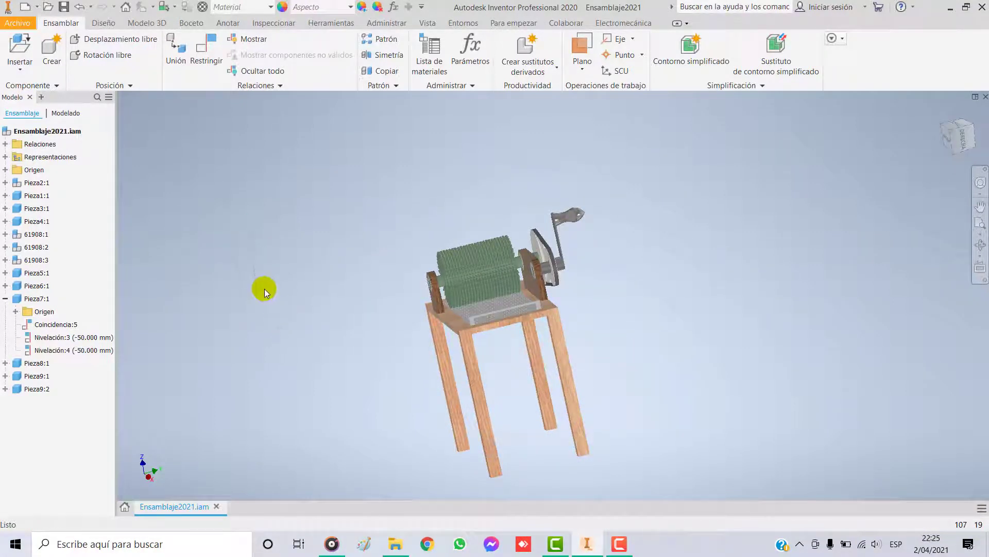
# Select both thin Pieza9 bars and tilt them together with Free Rotate, then clear the selection.
pyautogui.scroll(-6, 265, 289)
pyautogui.scroll(5, 262, 285)
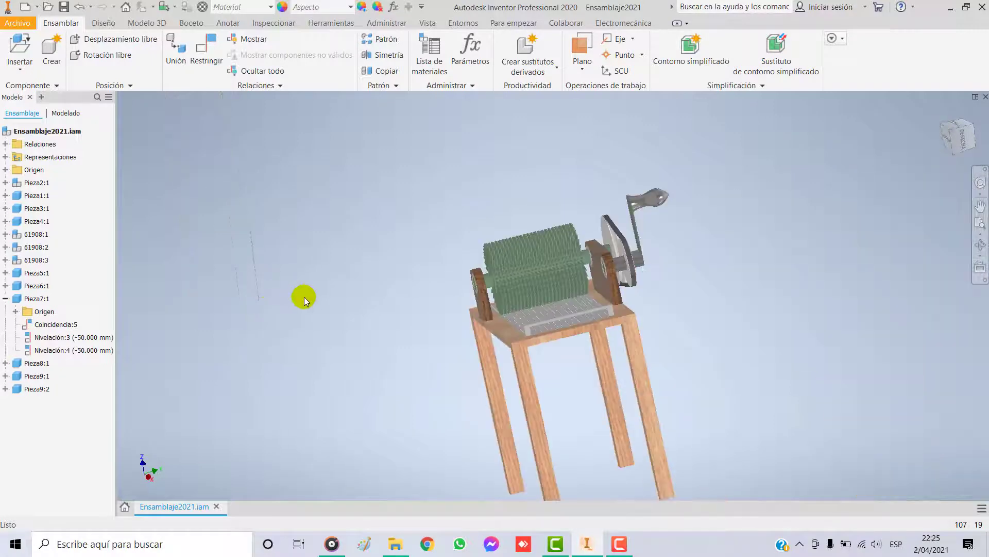
pyautogui.moveTo(346, 327); pyautogui.dragTo(391, 331, button='middle')
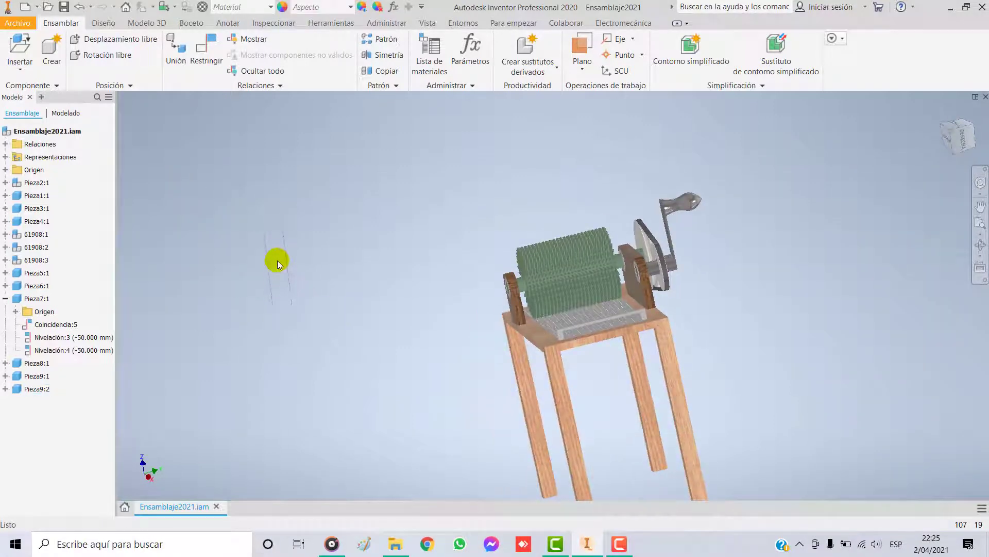
pyautogui.scroll(-8, 277, 264)
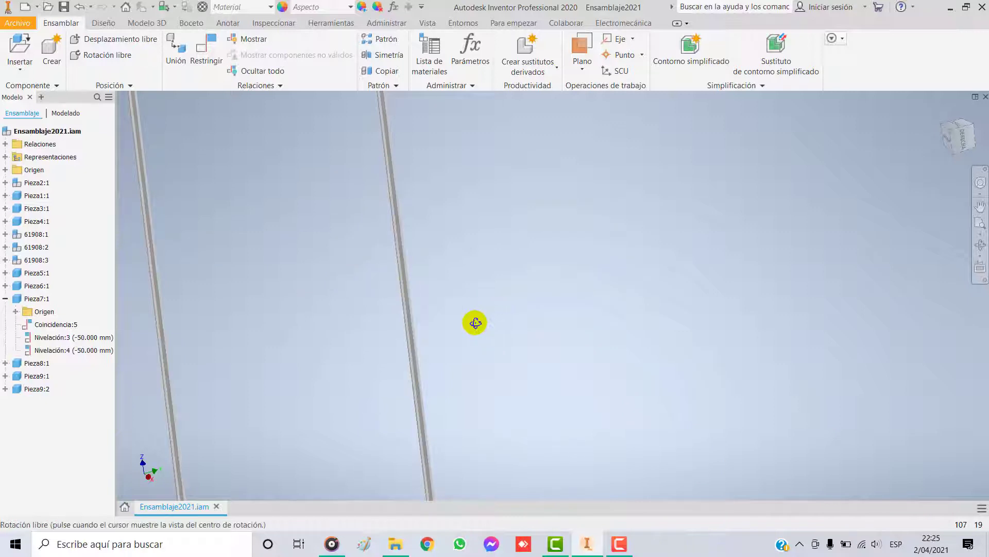
pyautogui.moveTo(165, 323); pyautogui.dragTo(464, 323, button='middle')
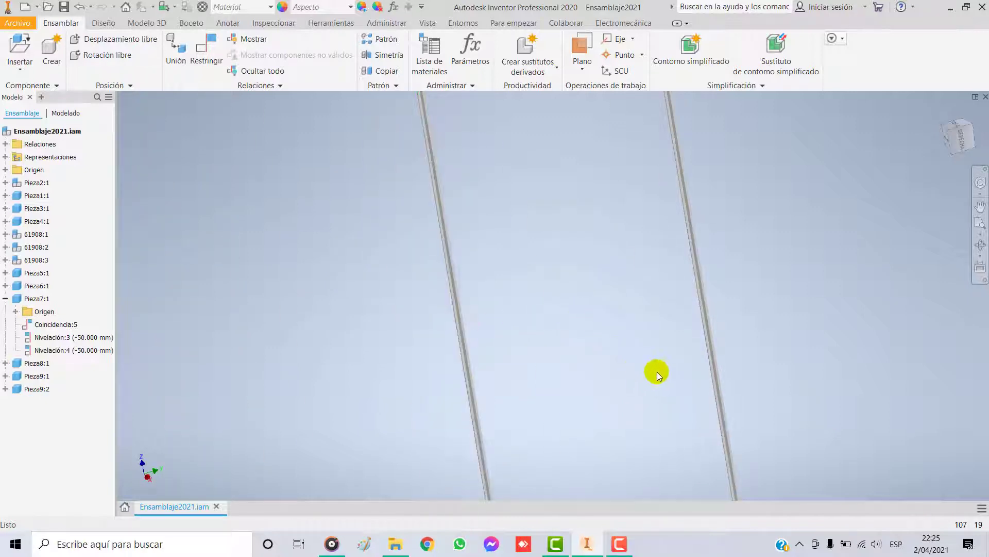
pyautogui.scroll(10, 659, 371)
pyautogui.moveTo(722, 384); pyautogui.dragTo(413, 331, button='middle')
pyautogui.click(362, 320)
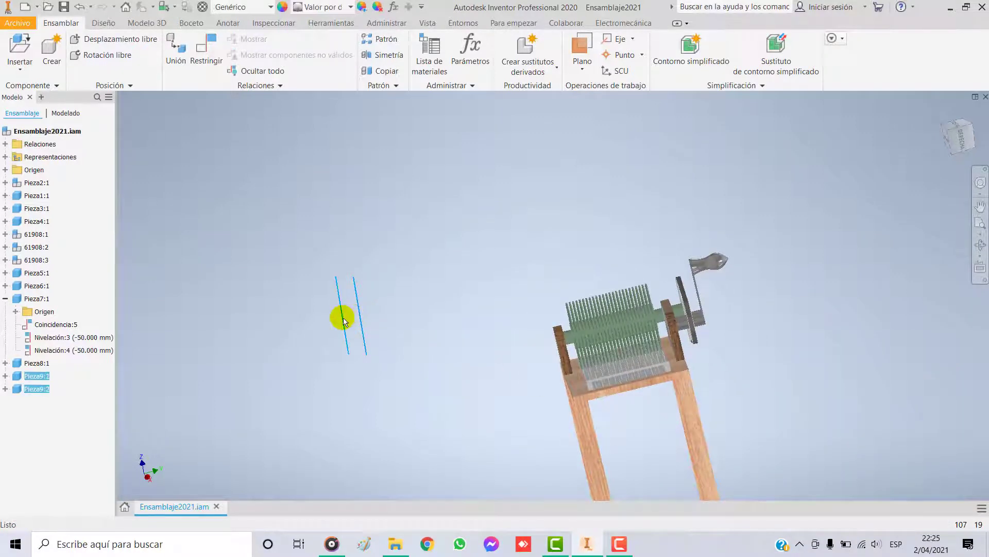
pyautogui.click(103, 55)
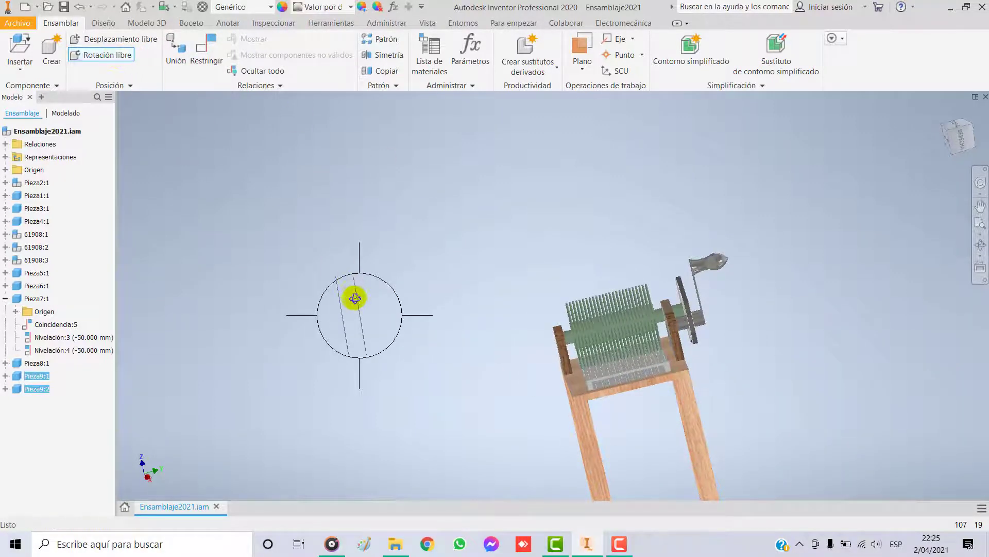
pyautogui.moveTo(358, 310); pyautogui.dragTo(364, 350)
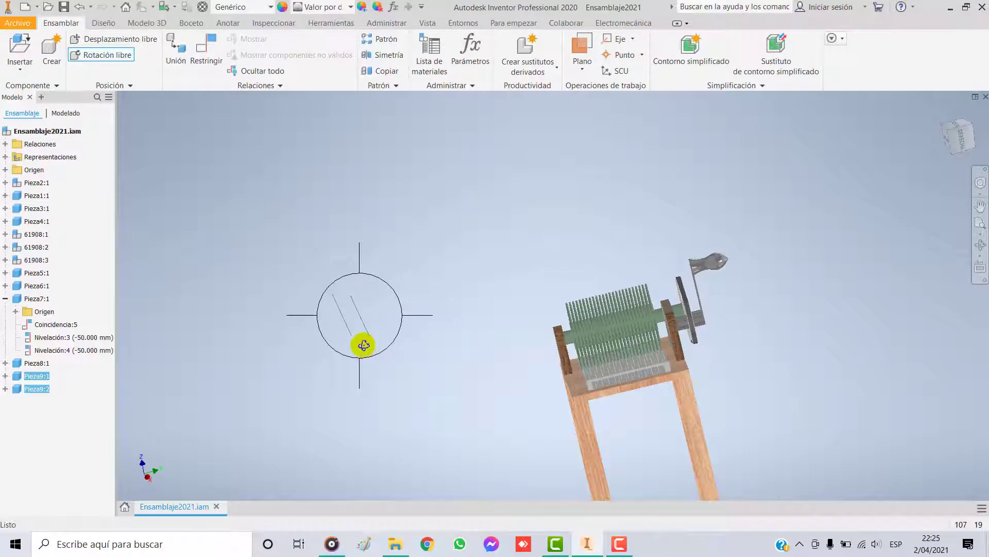
pyautogui.press('Escape')
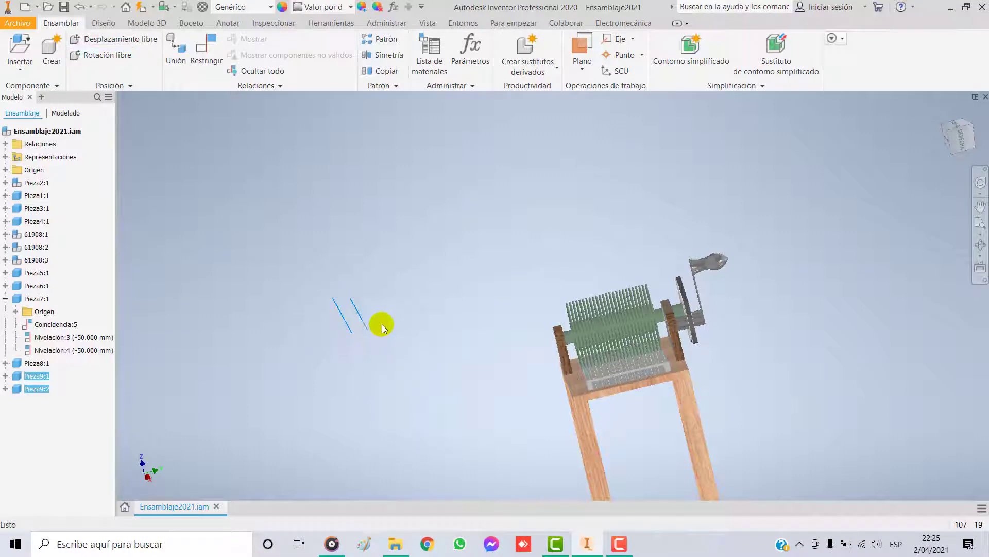
pyautogui.click(372, 352)
# Apply a 0.000 mm Mate constraint between one Pieza9 bar's narrow lengthwise face and the top face of the wooden table frame.
pyautogui.scroll(6, 337, 324)
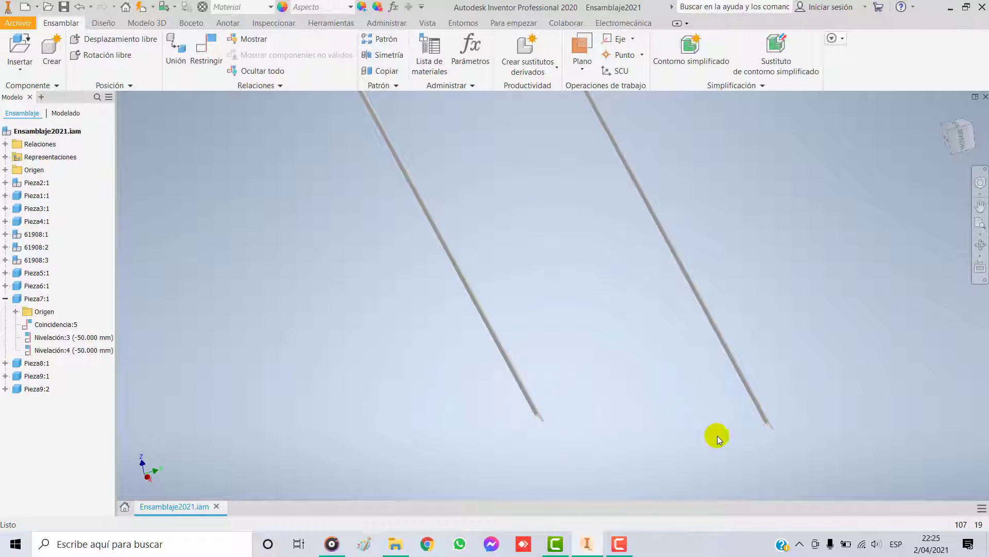
pyautogui.moveTo(684, 407); pyautogui.dragTo(471, 335, button='middle')
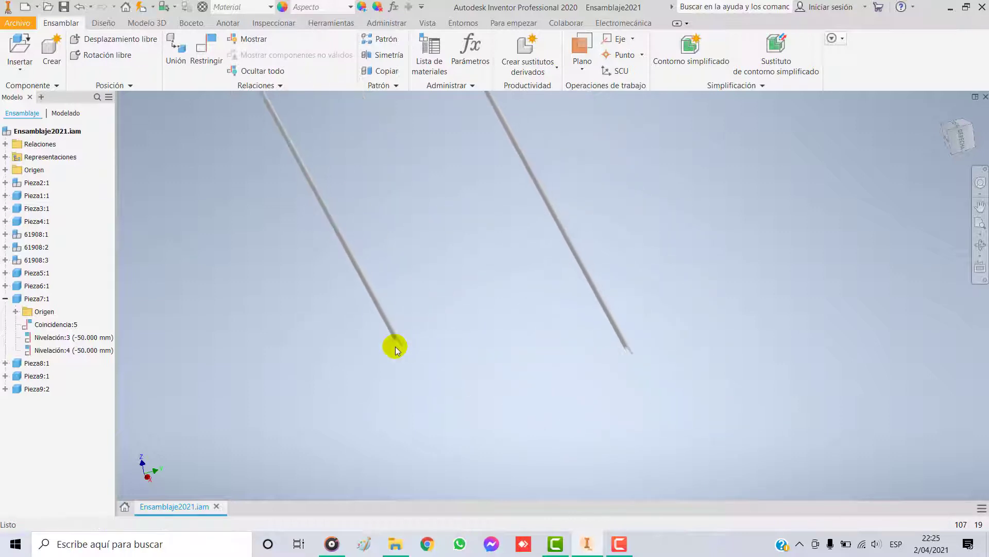
pyautogui.scroll(3, 394, 347)
pyautogui.scroll(2, 399, 357)
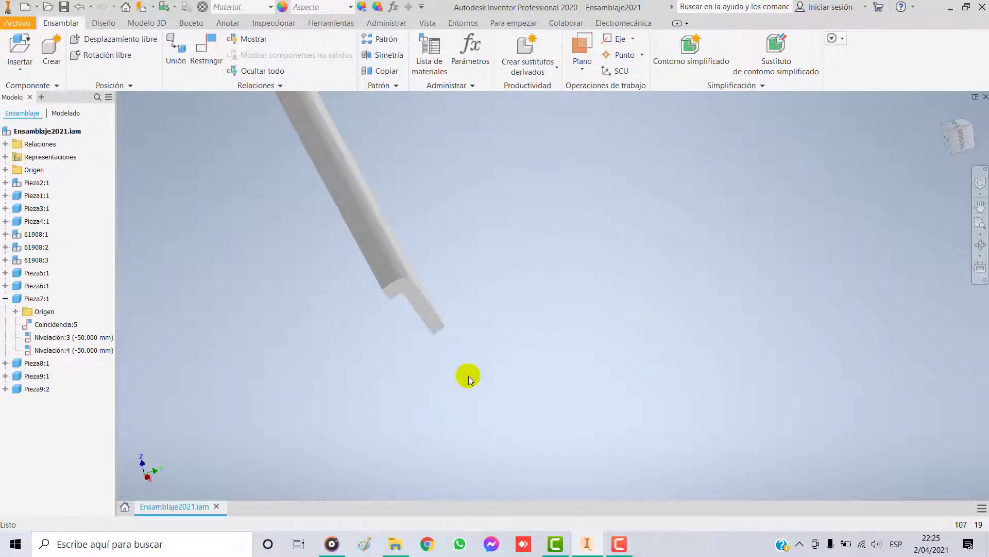
pyautogui.scroll(-5, 468, 376)
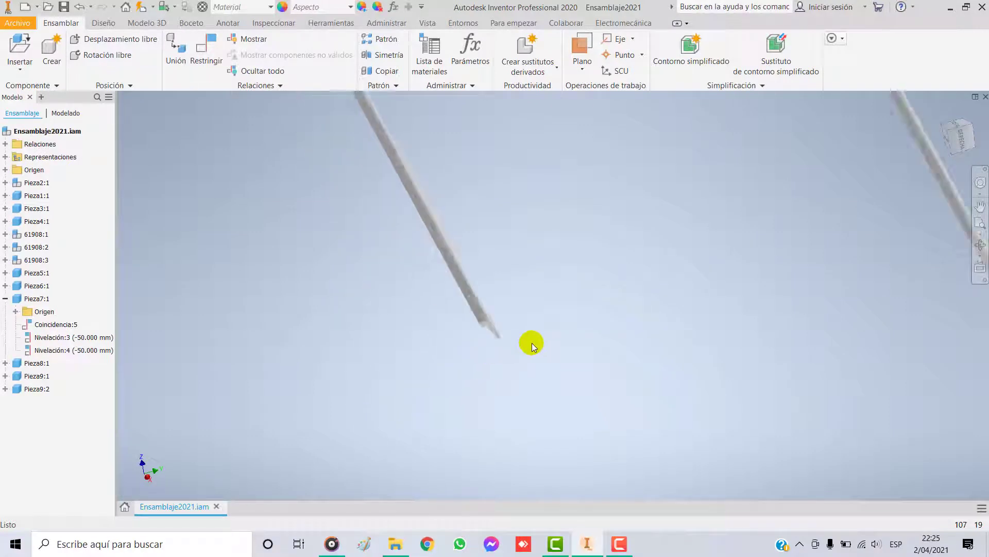
pyautogui.click(201, 55)
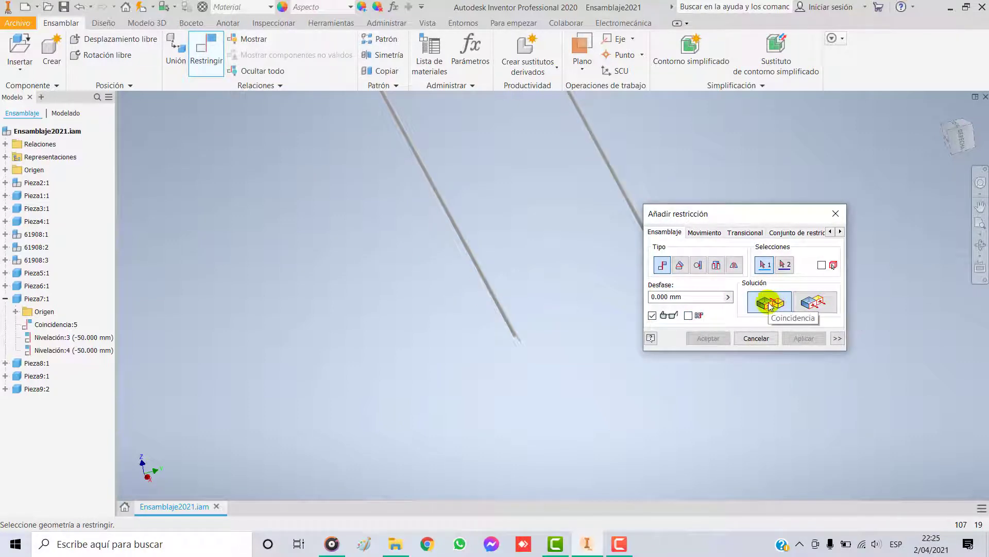
pyautogui.scroll(-3, 504, 345)
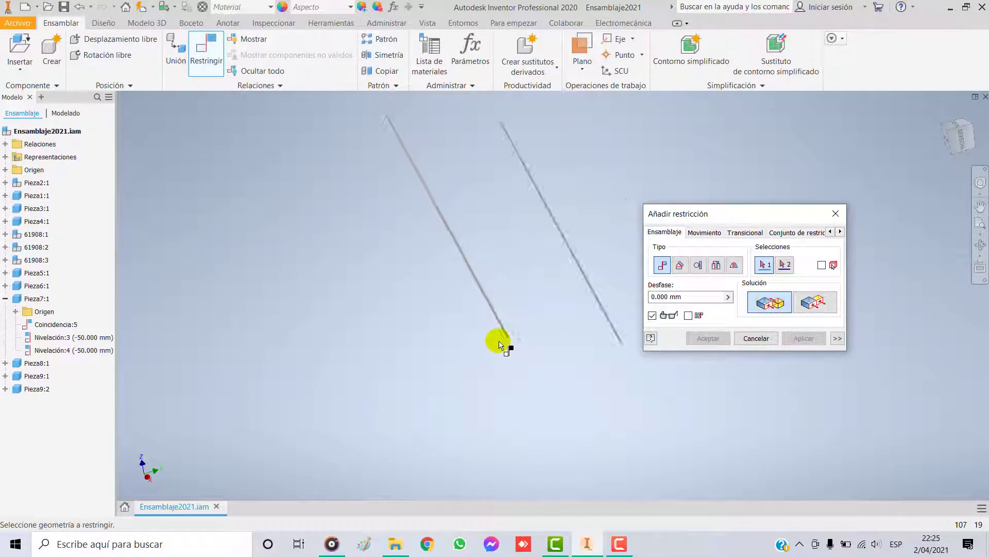
pyautogui.scroll(4, 500, 344)
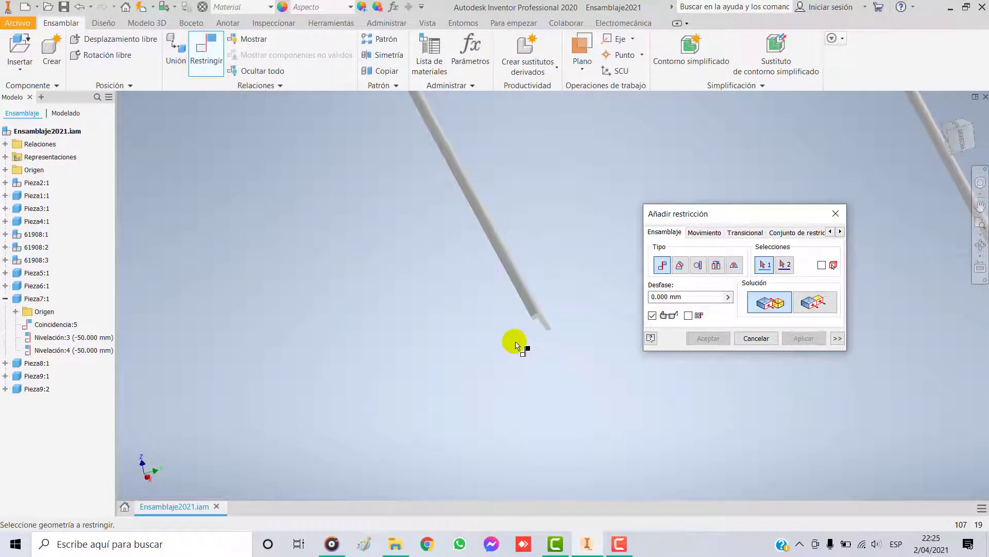
pyautogui.moveTo(516, 343)
pyautogui.mouseDown(button='middle')
pyautogui.moveTo(519, 232)
pyautogui.moveTo(507, 359)
pyautogui.moveTo(521, 400)
pyautogui.moveTo(524, 345)
pyautogui.mouseUp(button='middle')
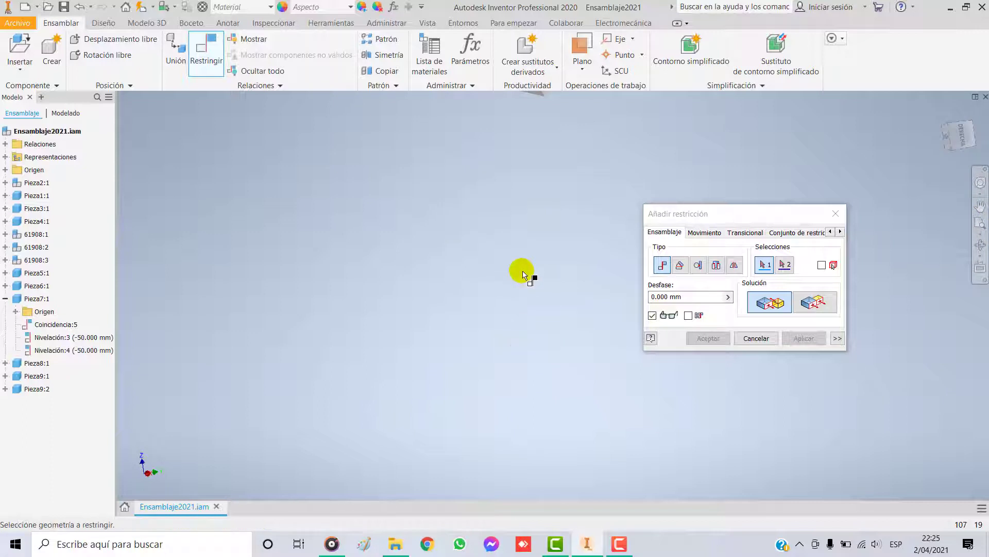
pyautogui.moveTo(524, 275); pyautogui.dragTo(527, 252, button='middle')
pyautogui.scroll(-2, 531, 196)
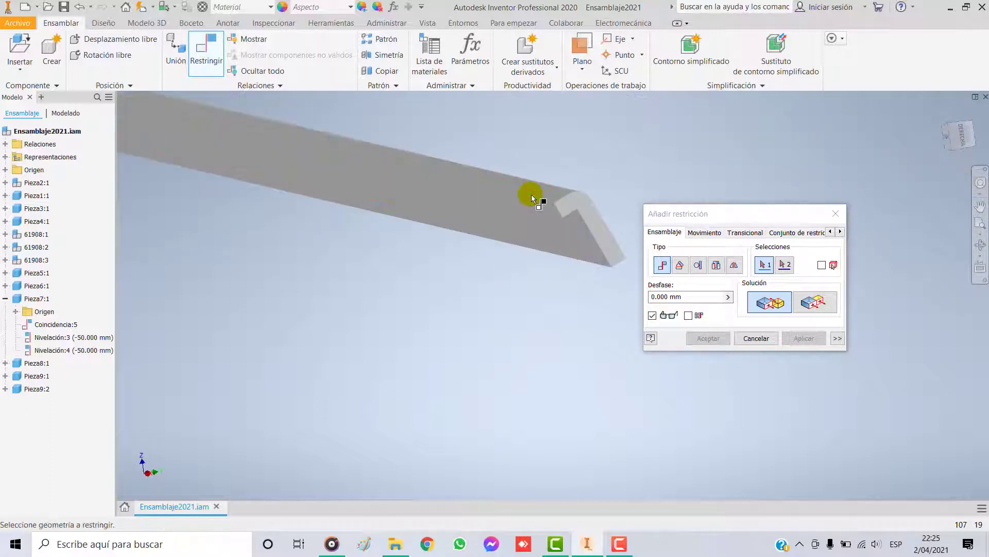
pyautogui.click(548, 209)
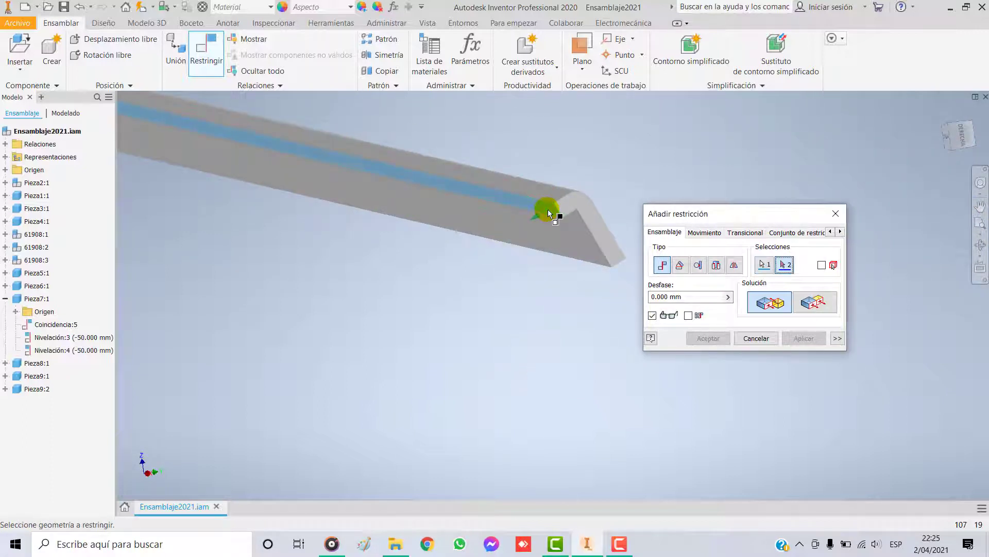
pyautogui.scroll(3, 540, 338)
pyautogui.scroll(2, 546, 355)
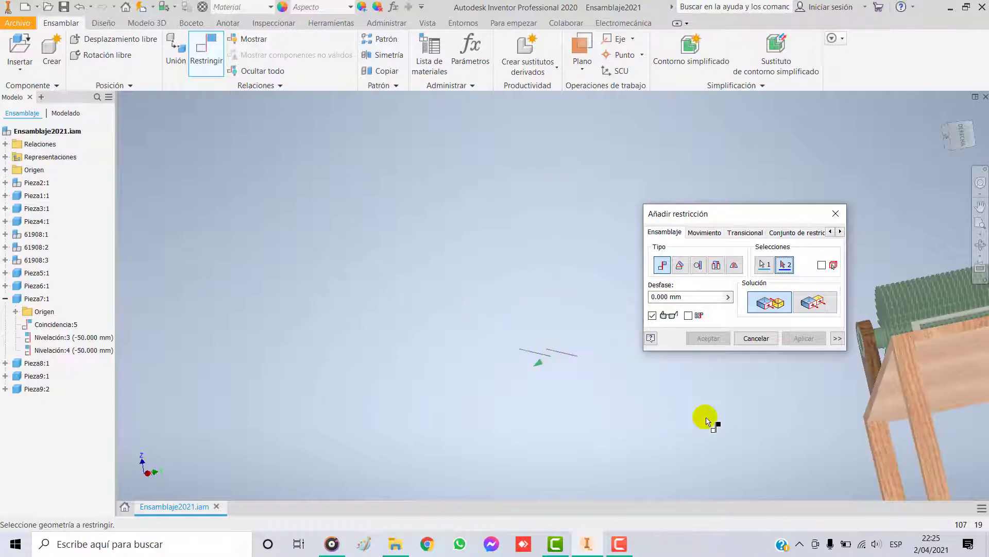
pyautogui.keyDown('shift'); pyautogui.moveTo(766, 411); pyautogui.dragTo(512, 358, button='middle'); pyautogui.keyUp('shift')
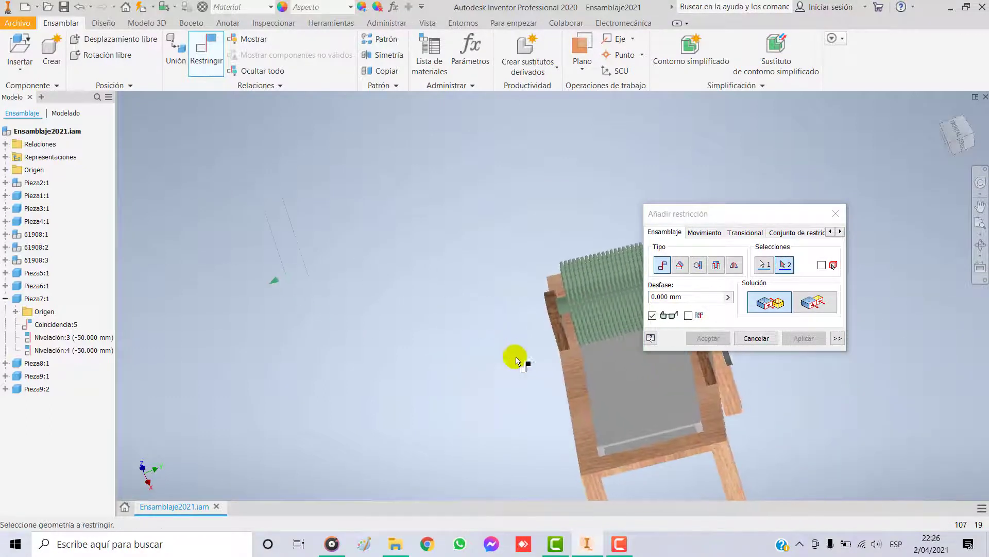
pyautogui.click(573, 385)
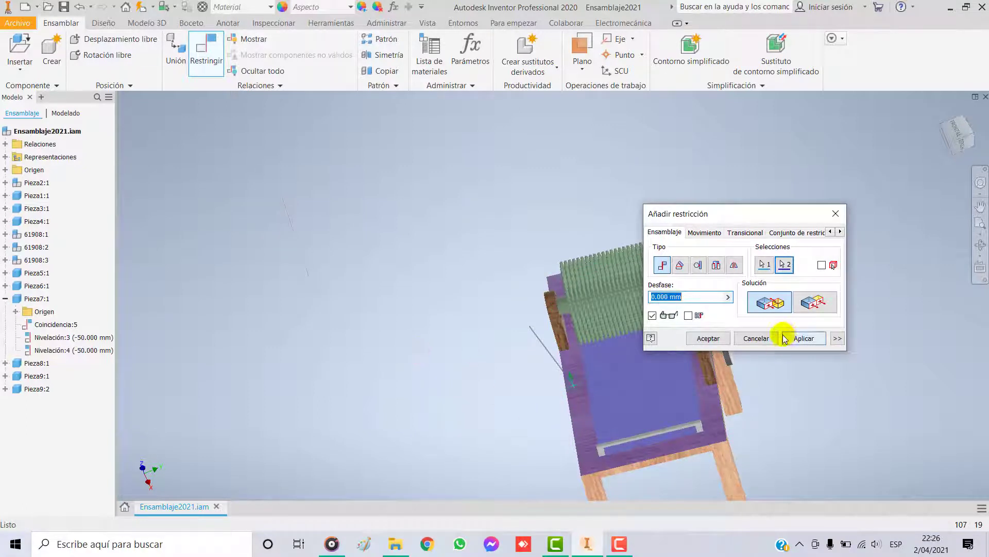
pyautogui.click(797, 338)
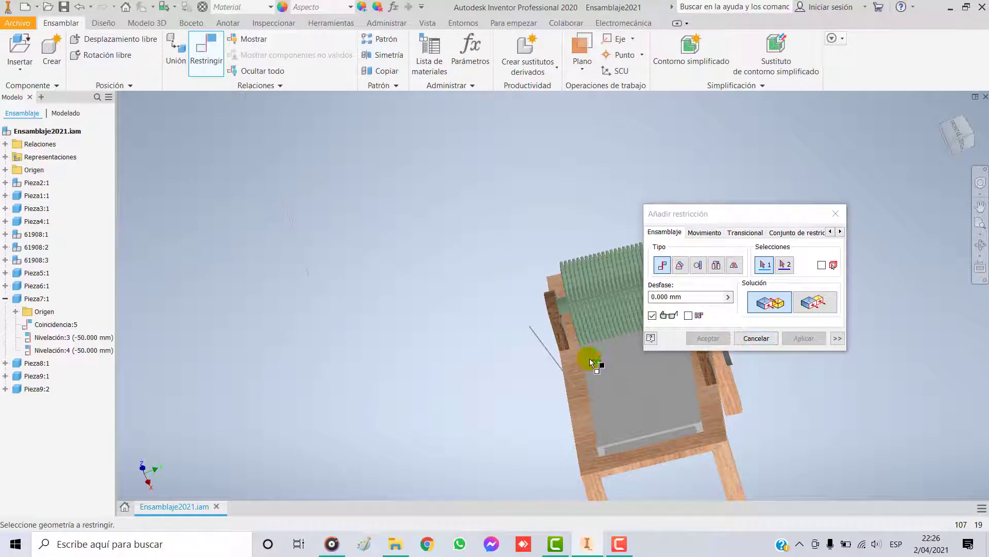
pyautogui.moveTo(739, 219); pyautogui.dragTo(222, 227)
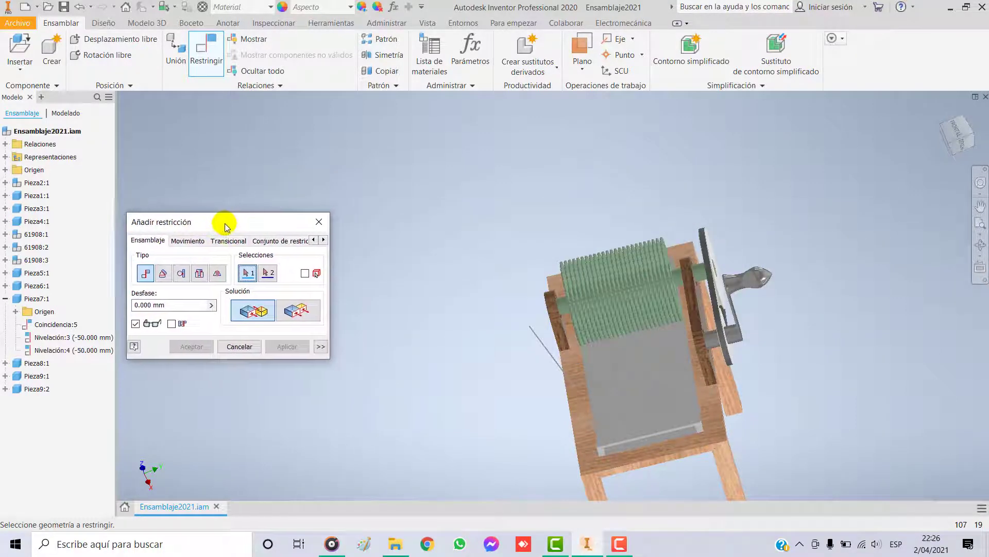
pyautogui.click(296, 312)
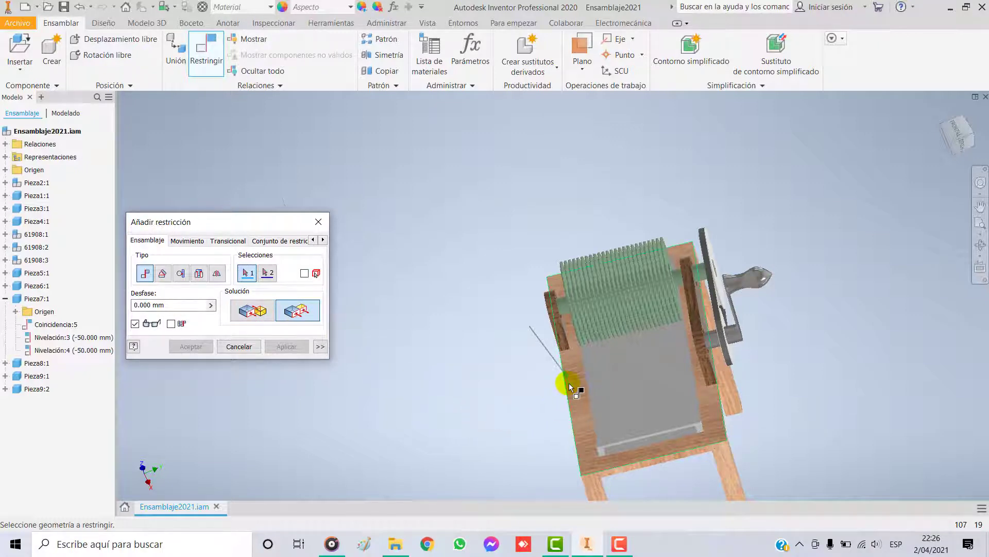
pyautogui.scroll(-5, 567, 380)
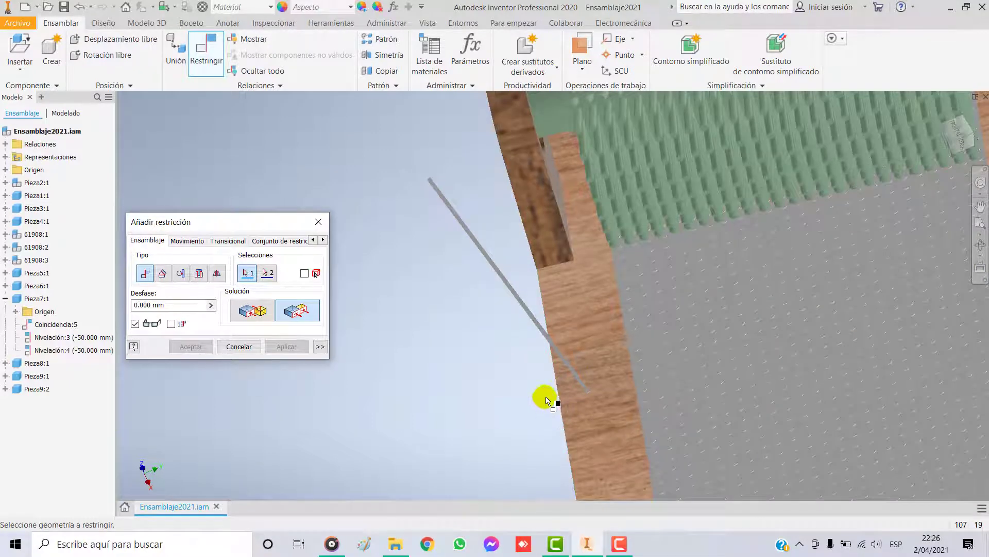
pyautogui.scroll(-3, 544, 394)
pyautogui.scroll(5, 622, 381)
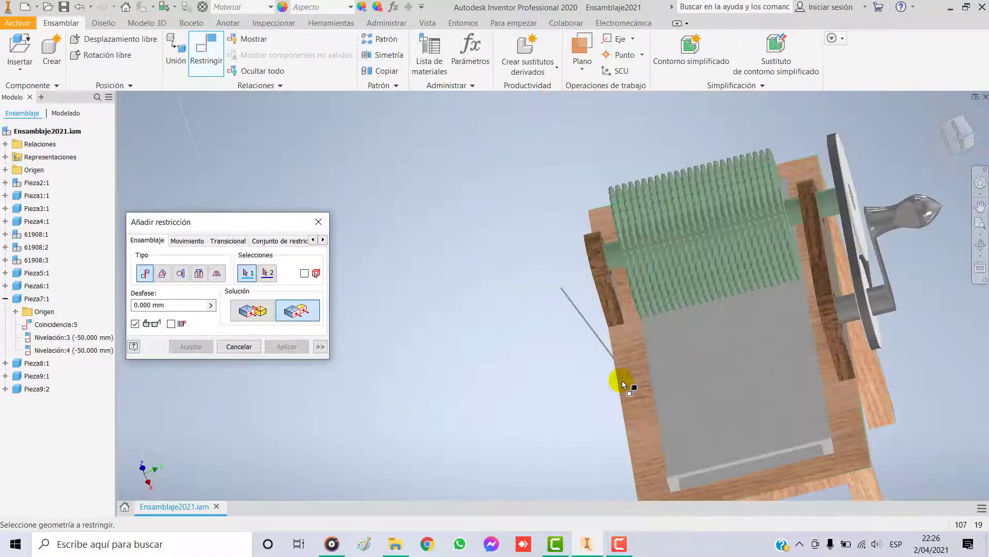
pyautogui.keyDown('shift'); pyautogui.moveTo(816, 420); pyautogui.dragTo(667, 309, button='middle'); pyautogui.keyUp('shift')
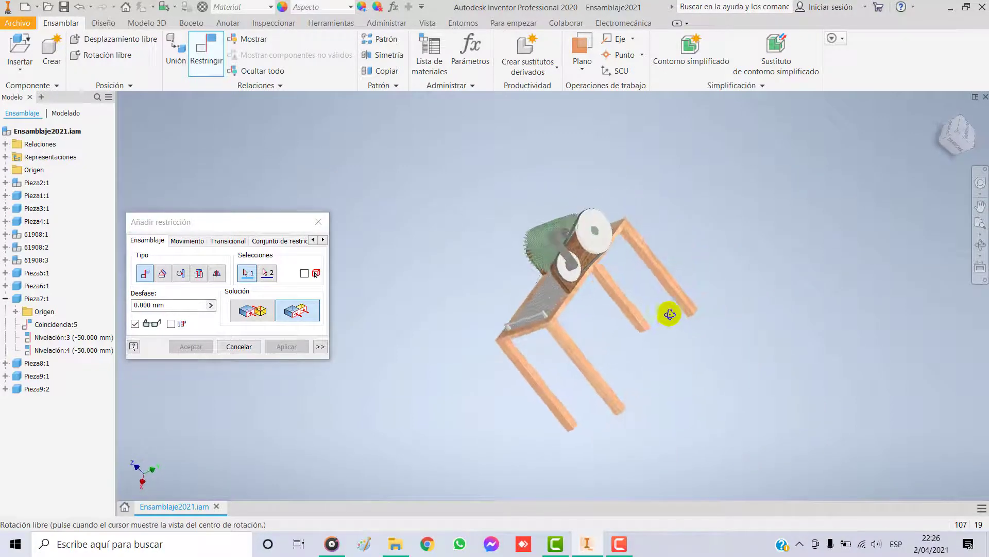
pyautogui.scroll(-5, 536, 296)
pyautogui.scroll(-2, 541, 299)
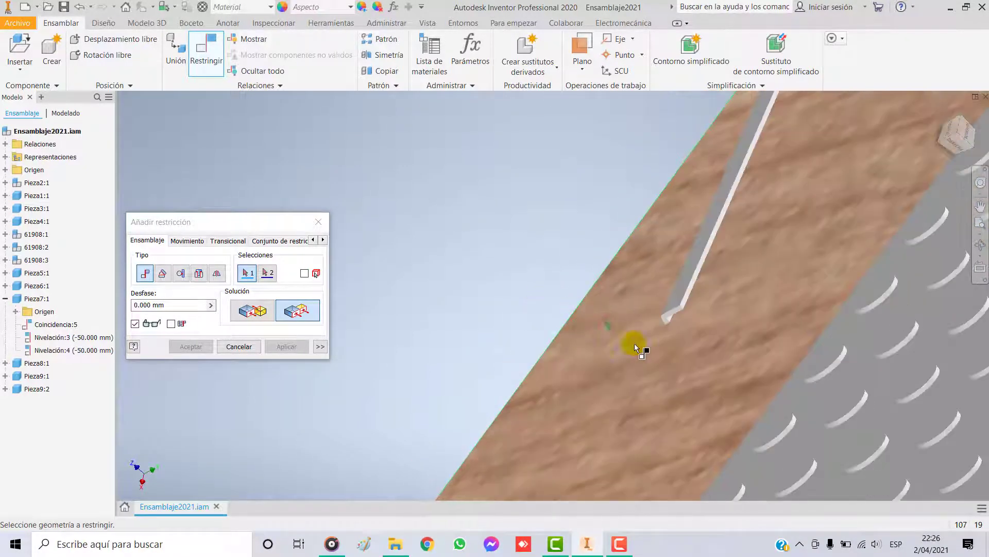
pyautogui.scroll(-3, 672, 321)
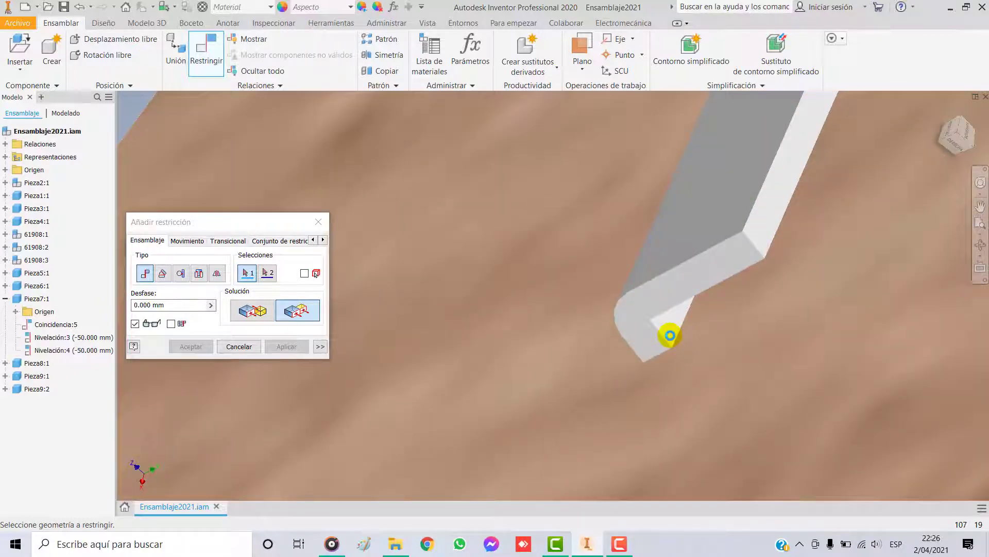
pyautogui.click(673, 332)
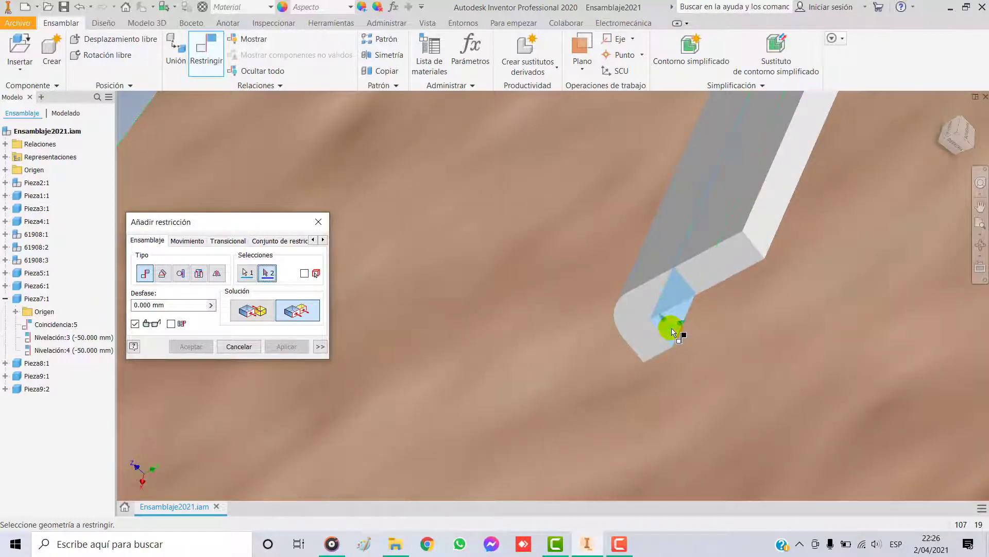
pyautogui.scroll(4, 775, 347)
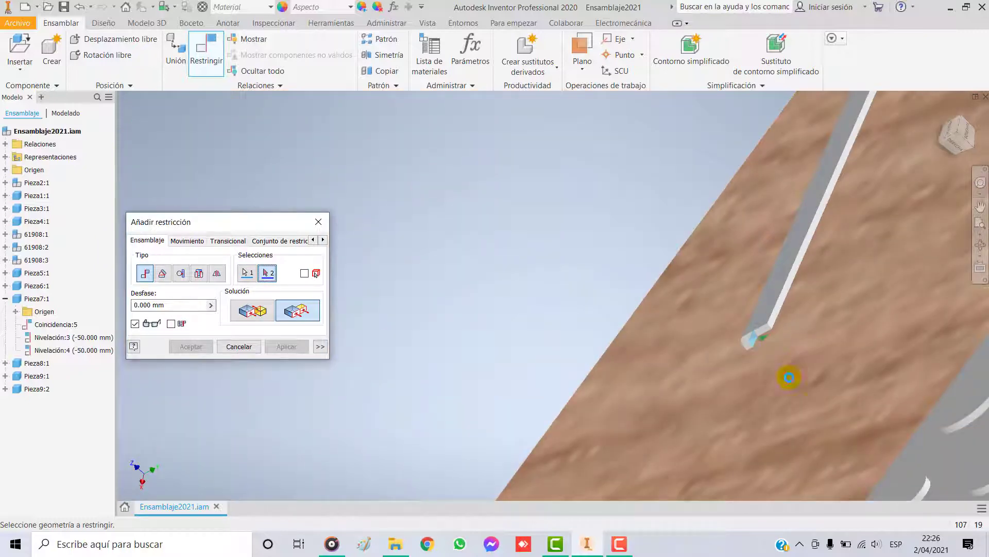
pyautogui.scroll(4, 787, 411)
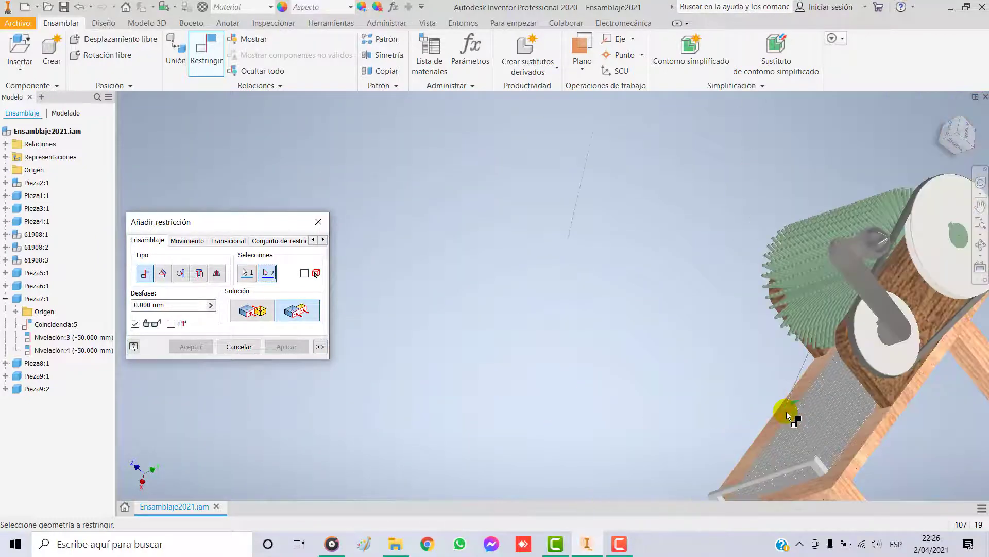
pyautogui.scroll(1, 837, 442)
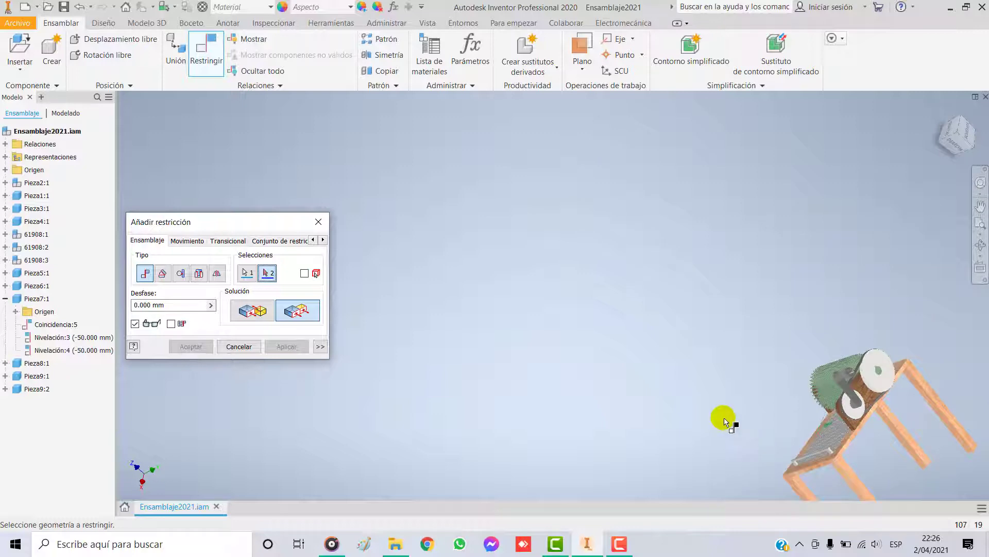
pyautogui.keyDown('shift'); pyautogui.moveTo(722, 415); pyautogui.dragTo(621, 383, button='middle'); pyautogui.keyUp('shift')
pyautogui.scroll(-6, 619, 380)
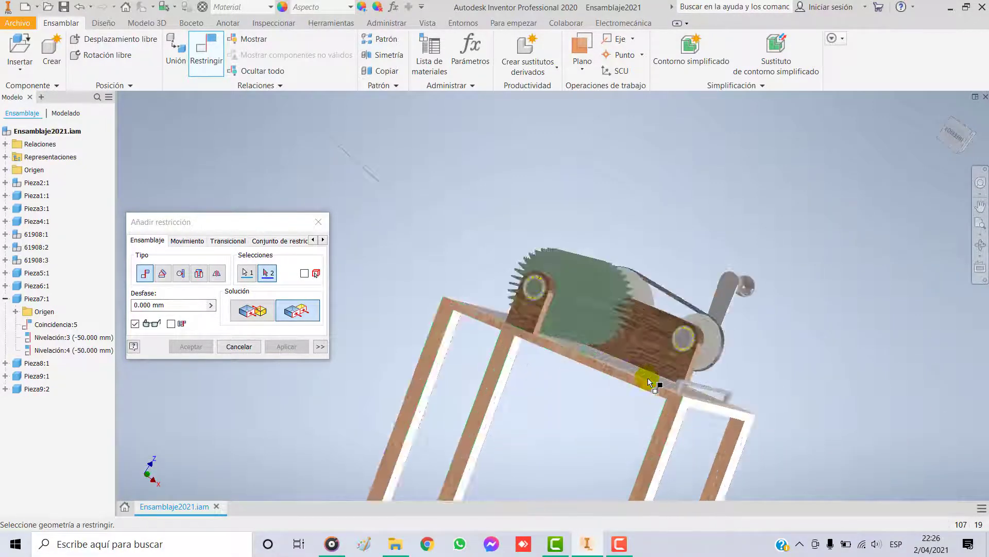
pyautogui.scroll(-3, 616, 377)
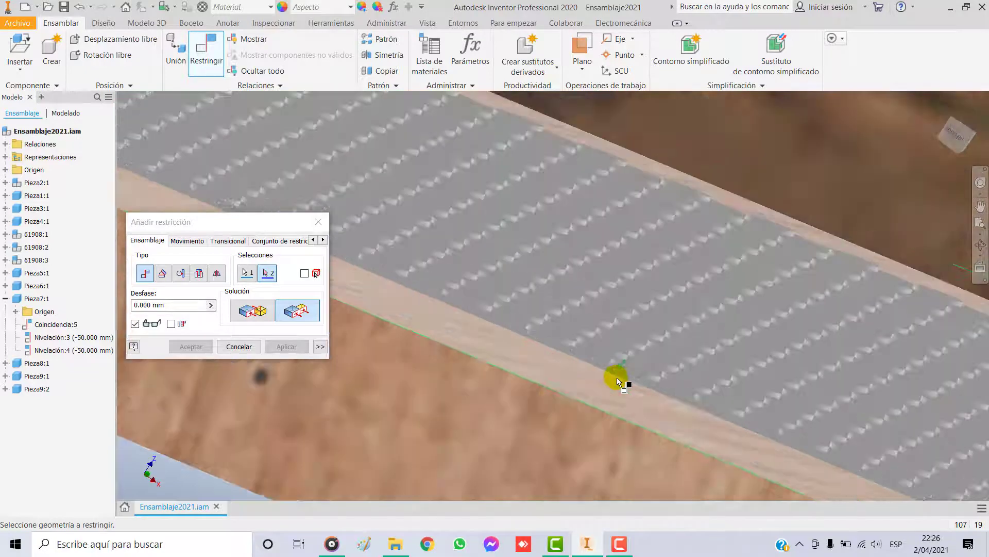
pyautogui.click(621, 373)
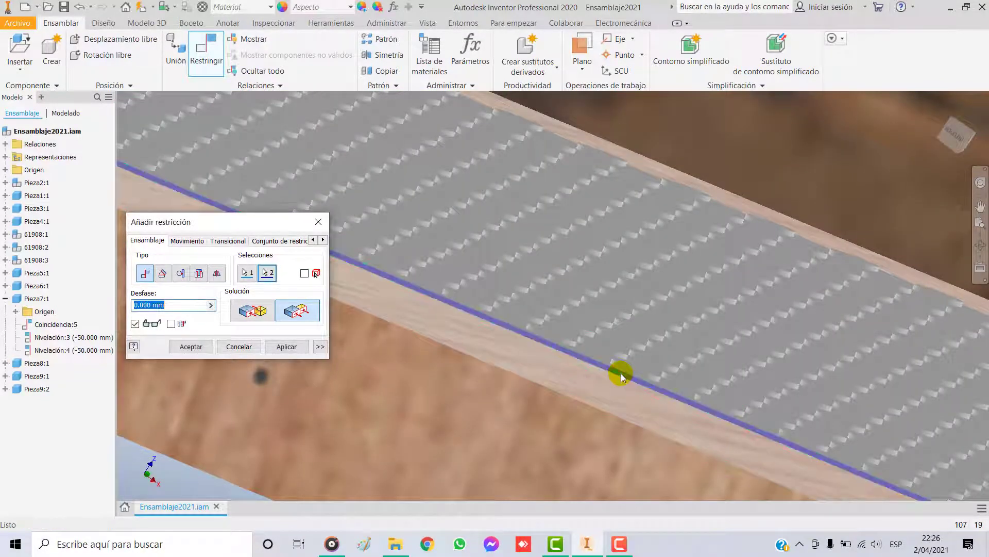
pyautogui.scroll(8, 466, 370)
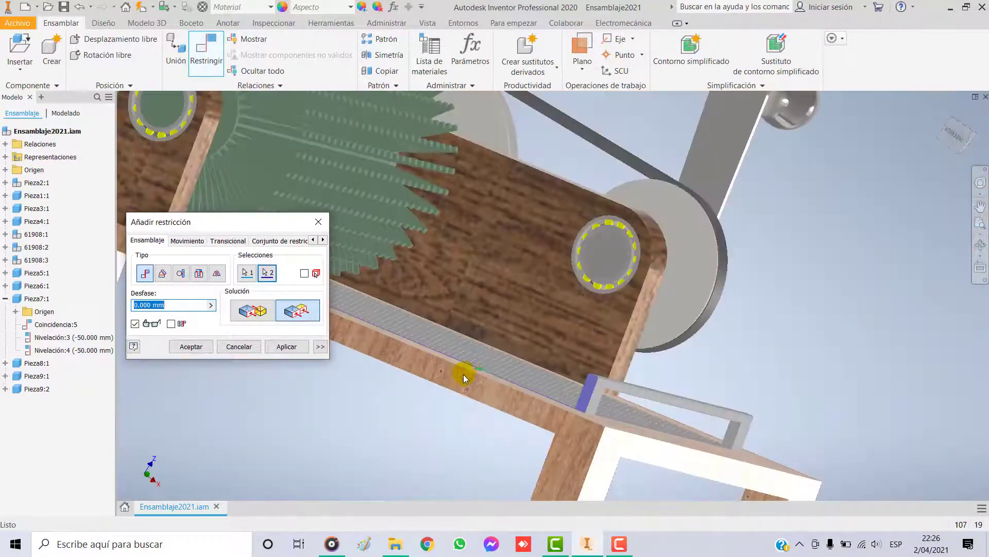
pyautogui.scroll(5, 446, 392)
pyautogui.keyDown('shift'); pyautogui.moveTo(504, 402); pyautogui.dragTo(656, 420, button='middle'); pyautogui.keyUp('shift')
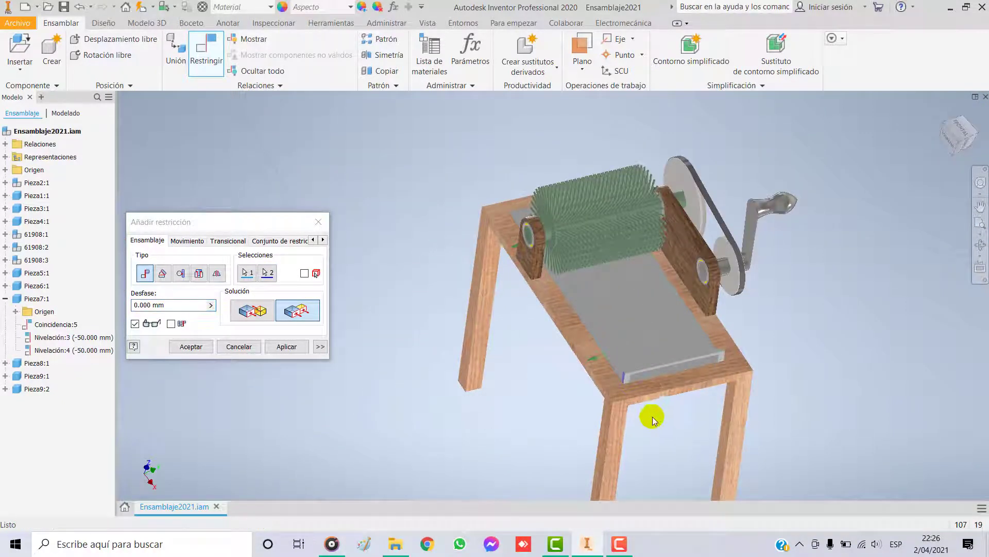
pyautogui.moveTo(596, 376)
pyautogui.keyDown('shift'); pyautogui.mouseDown(button='middle')
pyautogui.moveTo(574, 369)
pyautogui.moveTo(587, 367)
pyautogui.mouseUp(button='middle'); pyautogui.keyUp('shift')
pyautogui.scroll(4, 574, 329)
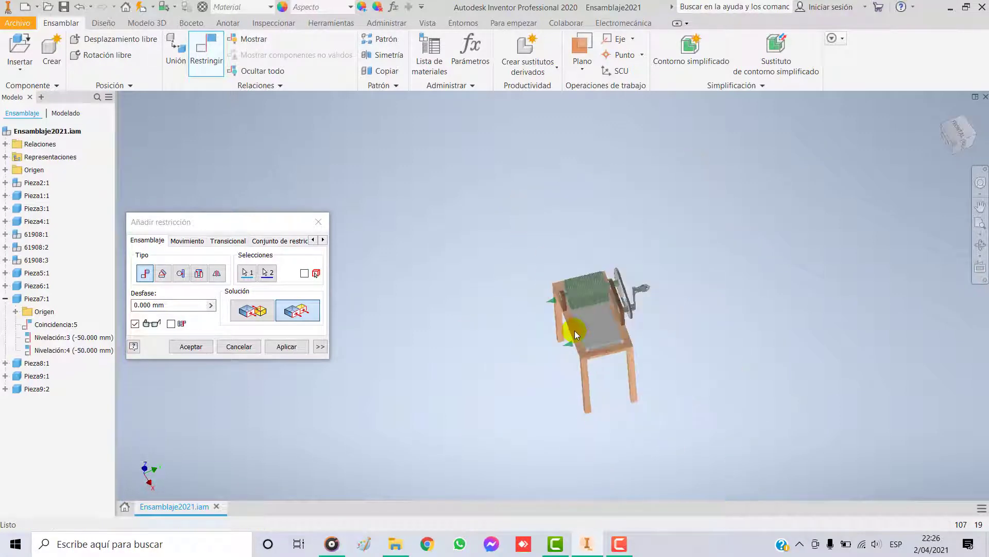
pyautogui.scroll(-10, 574, 329)
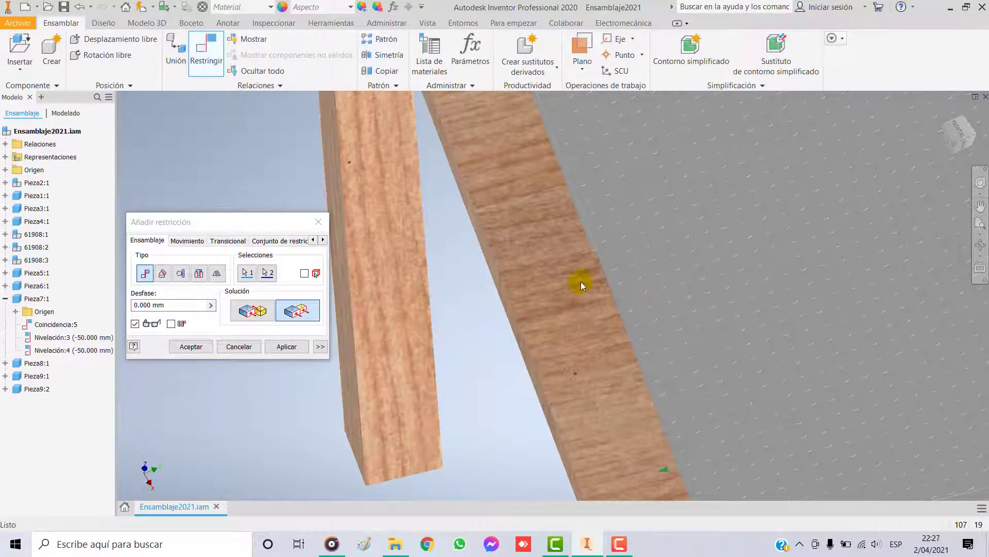
pyautogui.scroll(-3, 582, 278)
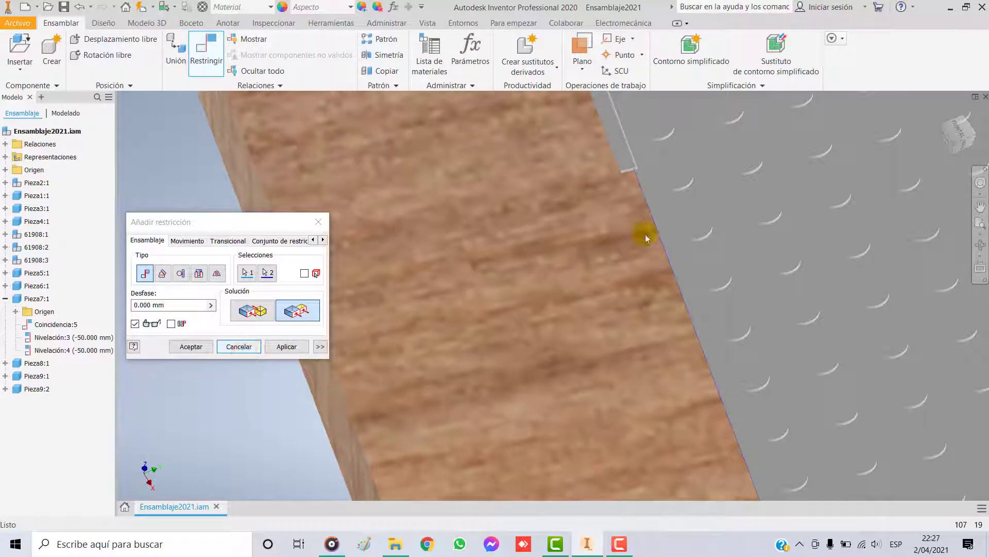
pyautogui.click(253, 345)
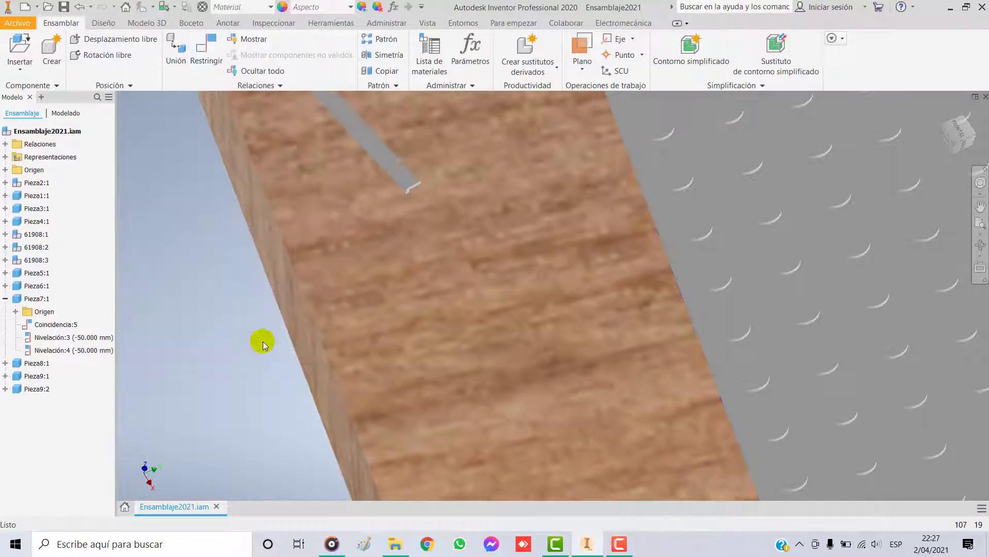
pyautogui.moveTo(502, 295); pyautogui.dragTo(229, 259)
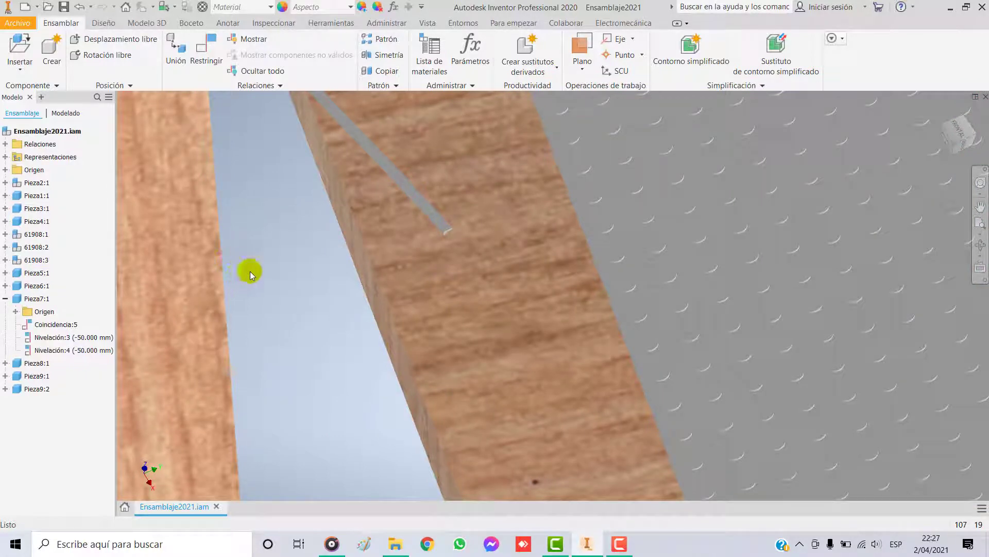
# Apply a 0.000 mm Flush constraint between the Pieza9 bar's end face and the front end face of the grey plate Pieza7.
pyautogui.click(205, 45)
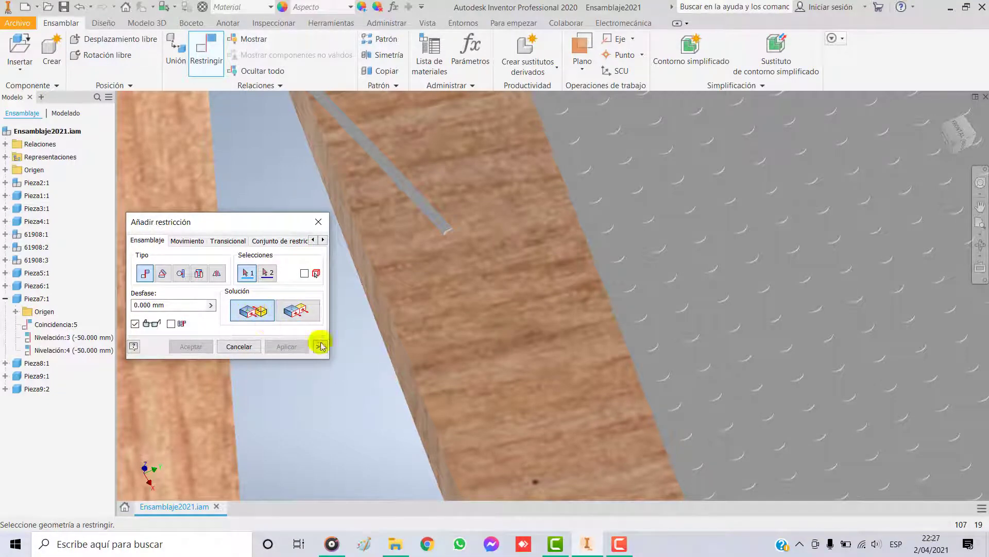
pyautogui.scroll(-3, 505, 272)
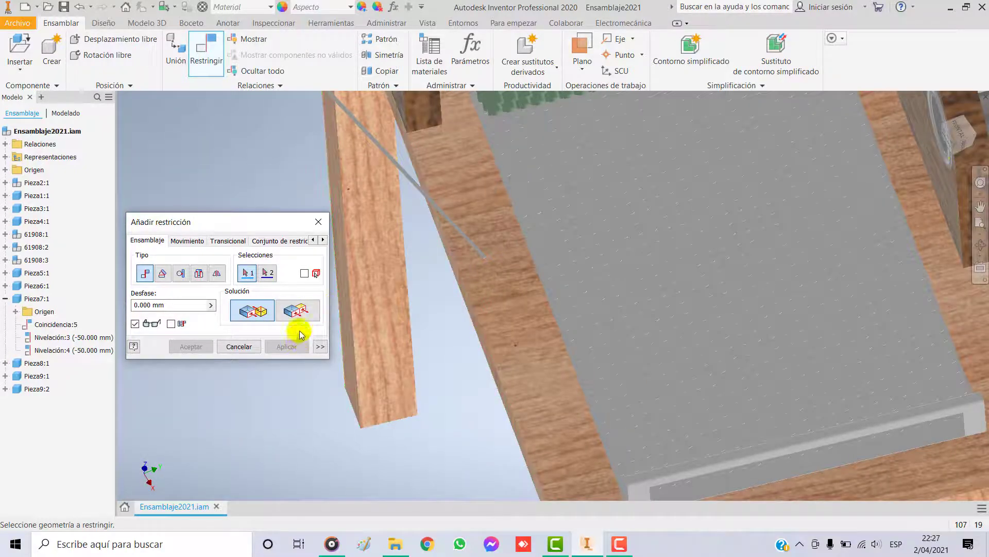
pyautogui.click(295, 311)
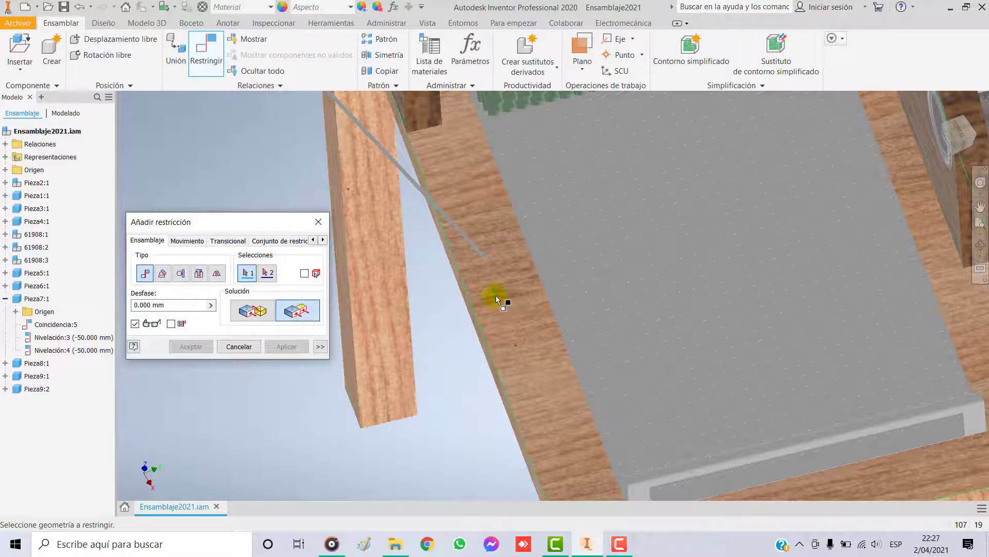
pyautogui.scroll(3, 492, 263)
pyautogui.scroll(2, 473, 254)
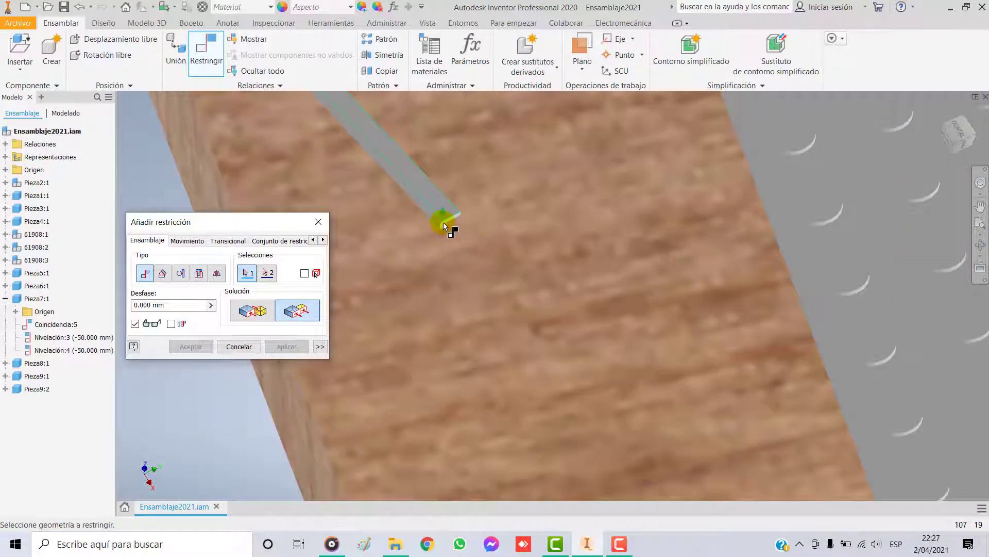
pyautogui.scroll(3, 443, 222)
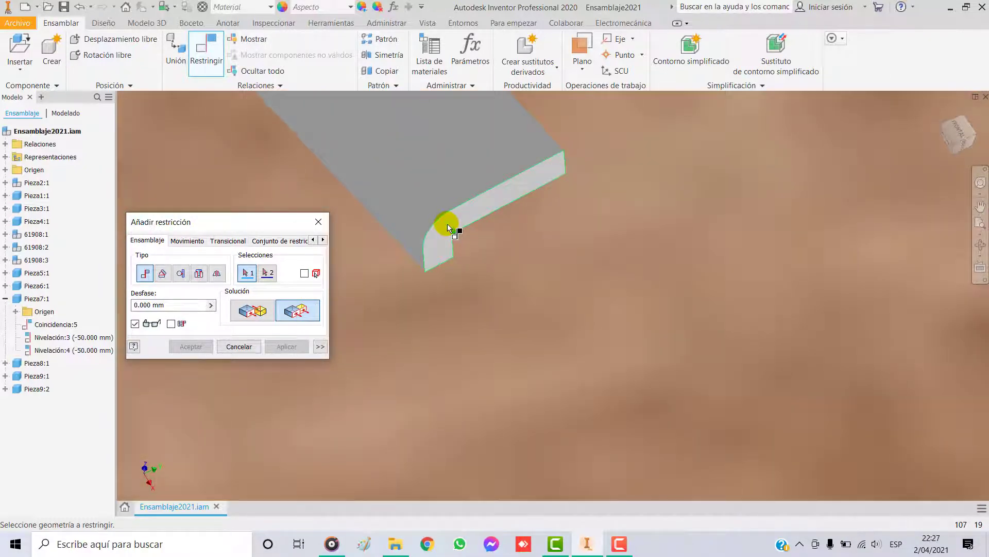
pyautogui.click(447, 224)
pyautogui.scroll(-6, 511, 249)
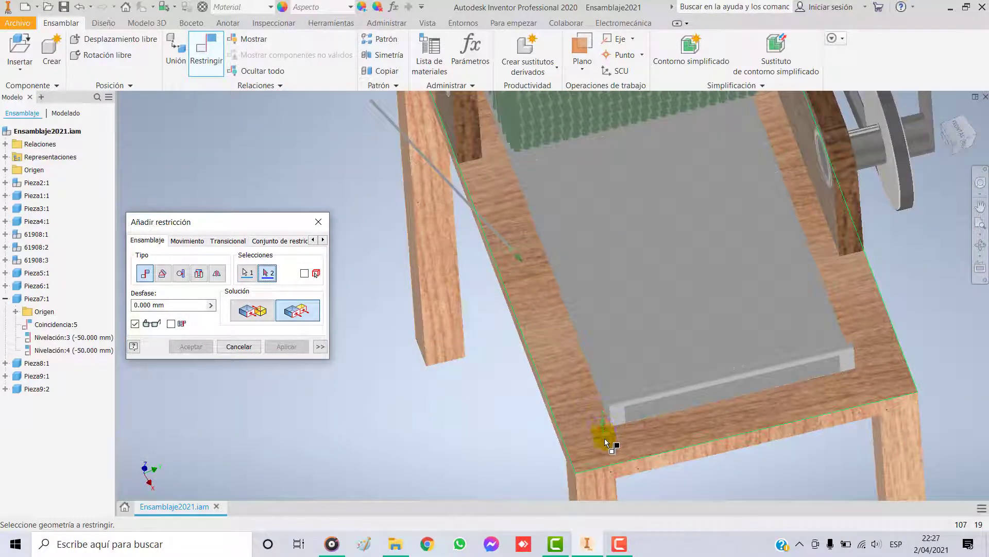
pyautogui.click(617, 423)
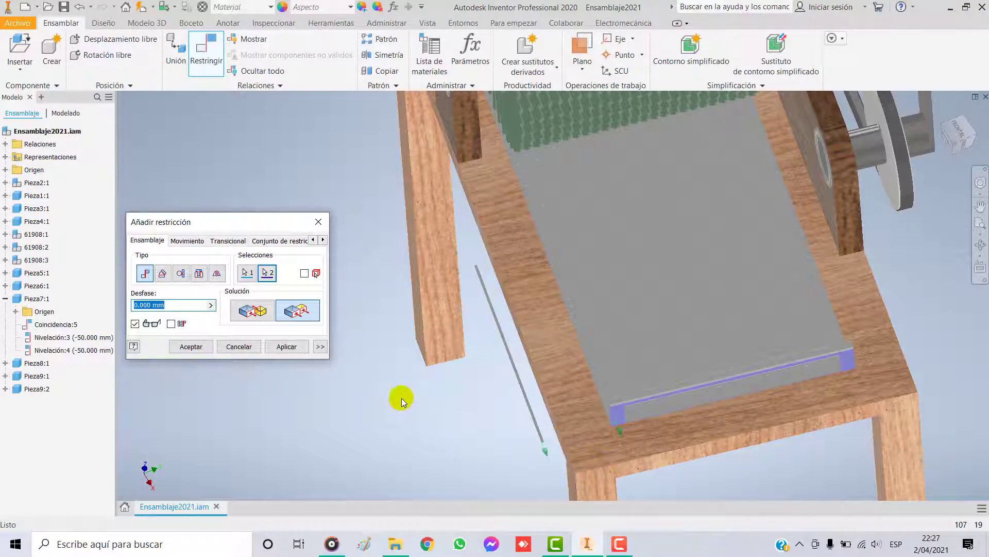
pyautogui.click(287, 347)
# Set up a Mate constraint and pick the inner lengthwise face of the Pieza9 bar's short leg as its first selection.
pyautogui.scroll(-3, 464, 427)
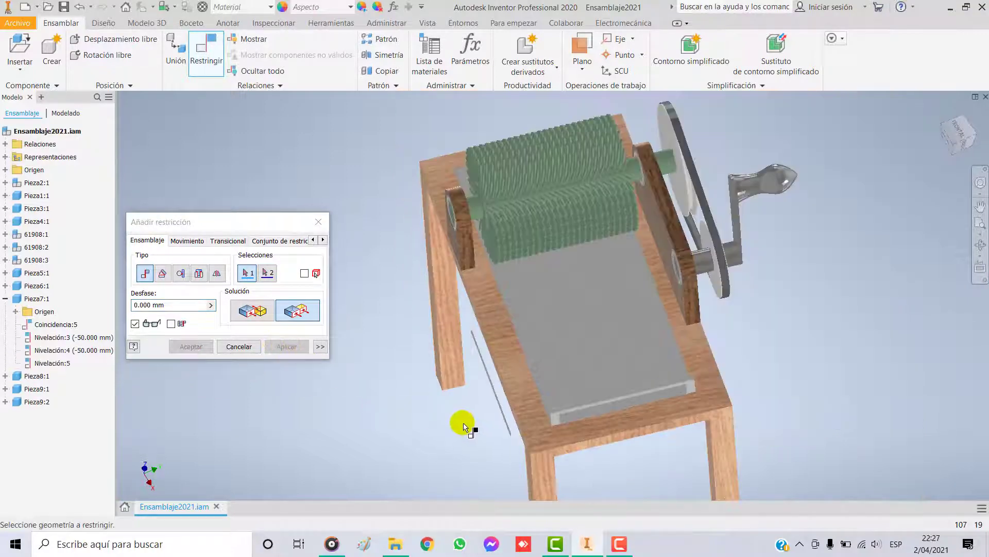
pyautogui.scroll(5, 467, 428)
pyautogui.moveTo(471, 431); pyautogui.dragTo(393, 289, button='middle')
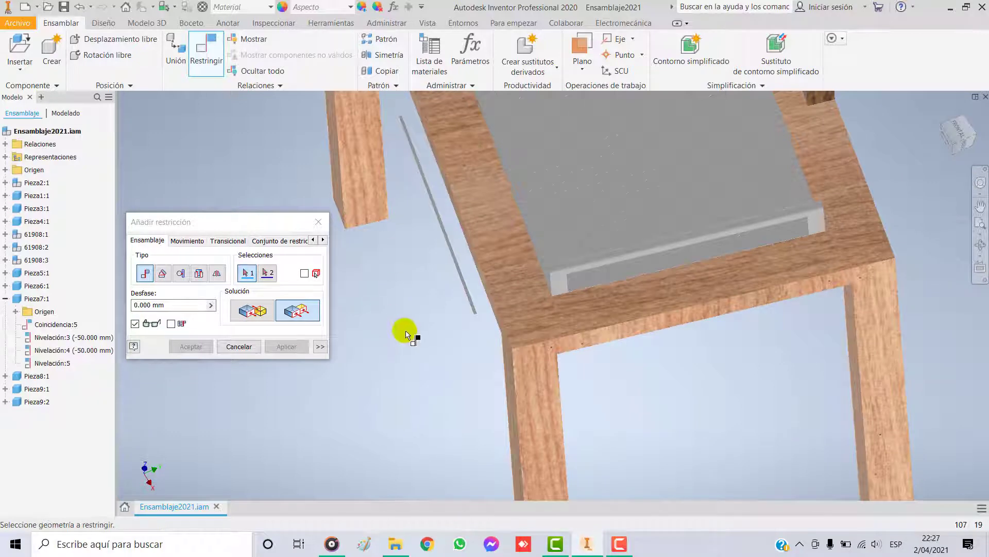
pyautogui.scroll(-2, 695, 371)
pyautogui.keyDown('shift'); pyautogui.moveTo(724, 371); pyautogui.dragTo(579, 391, button='middle'); pyautogui.keyUp('shift')
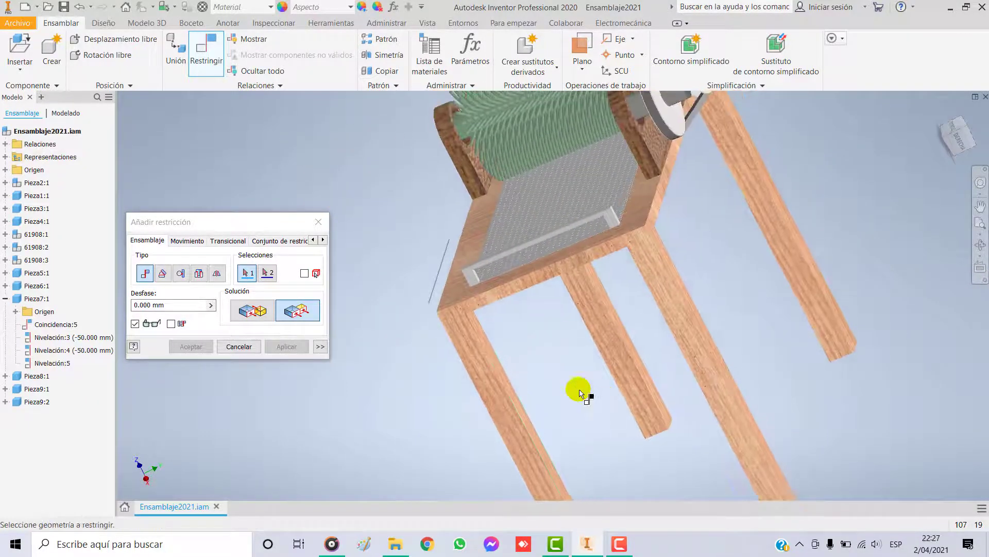
pyautogui.click(255, 310)
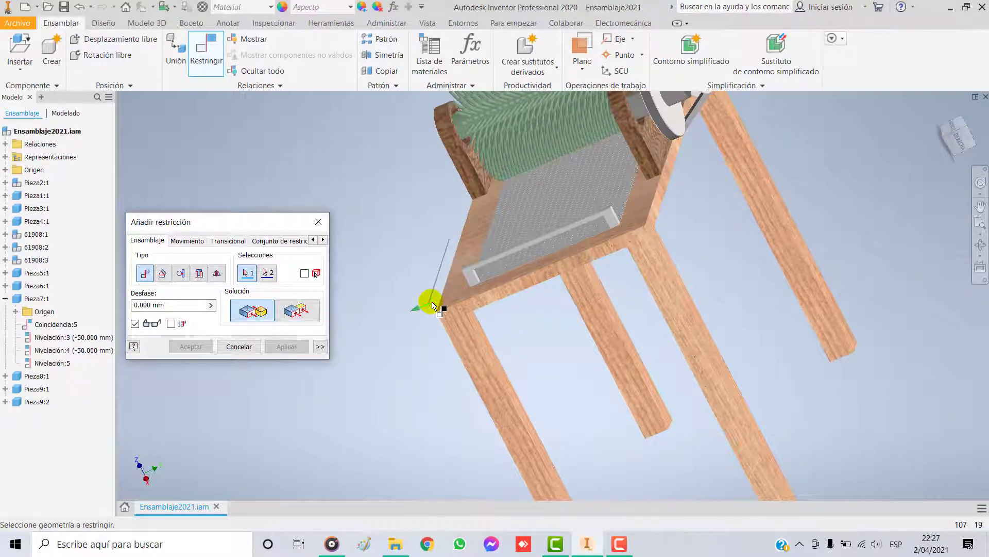
pyautogui.scroll(5, 433, 301)
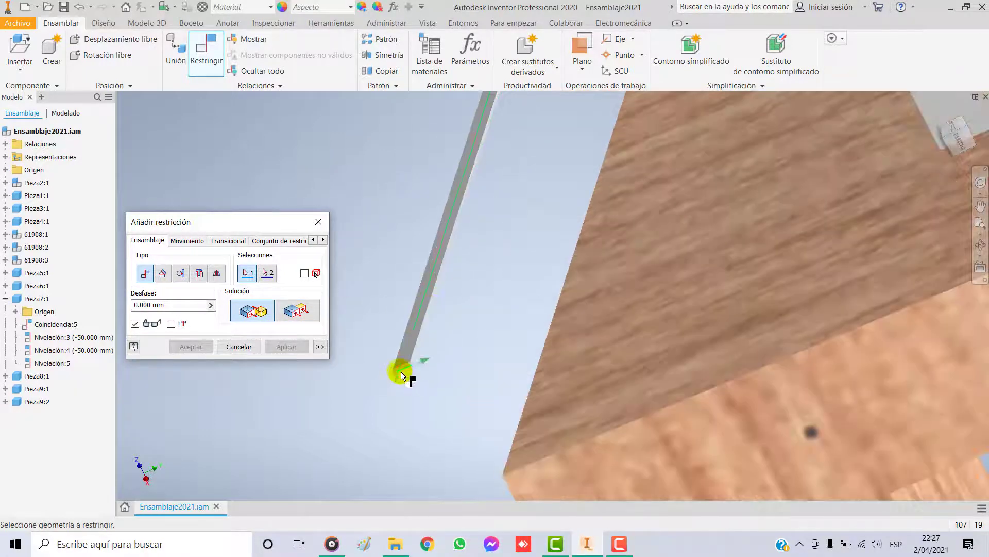
pyautogui.scroll(3, 402, 373)
pyautogui.scroll(3, 402, 375)
pyautogui.click(394, 372)
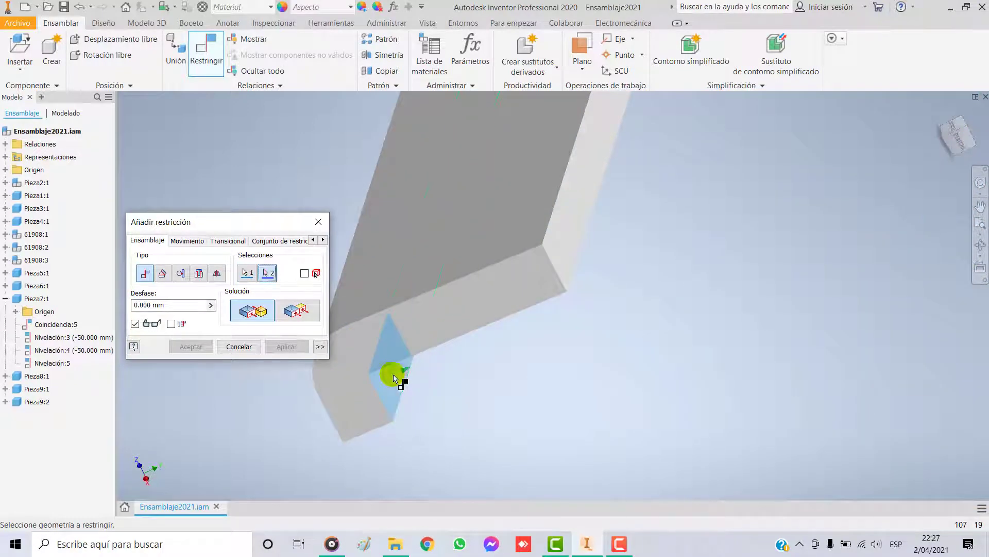